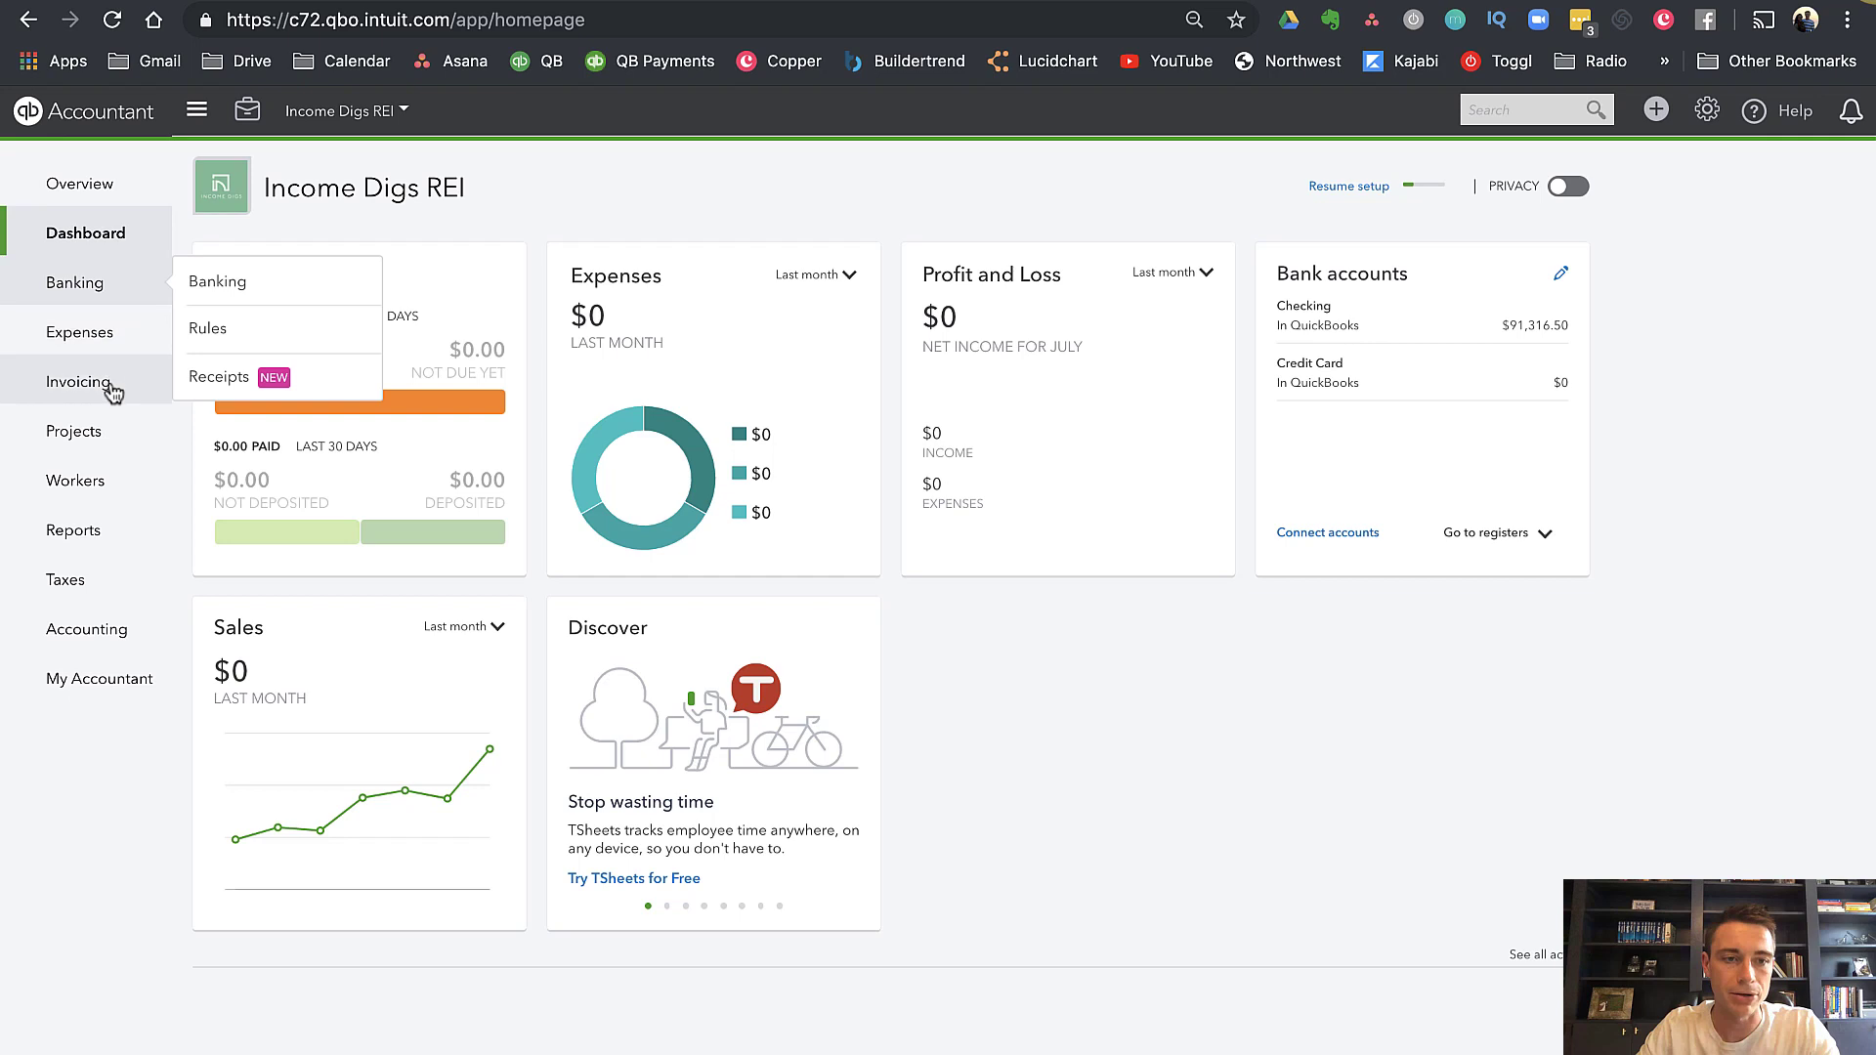
# Look over the customer list and the project list, and open the 123 Main St Renovation project
pyautogui.moveTo(113, 394)
pyautogui.click(254, 527)
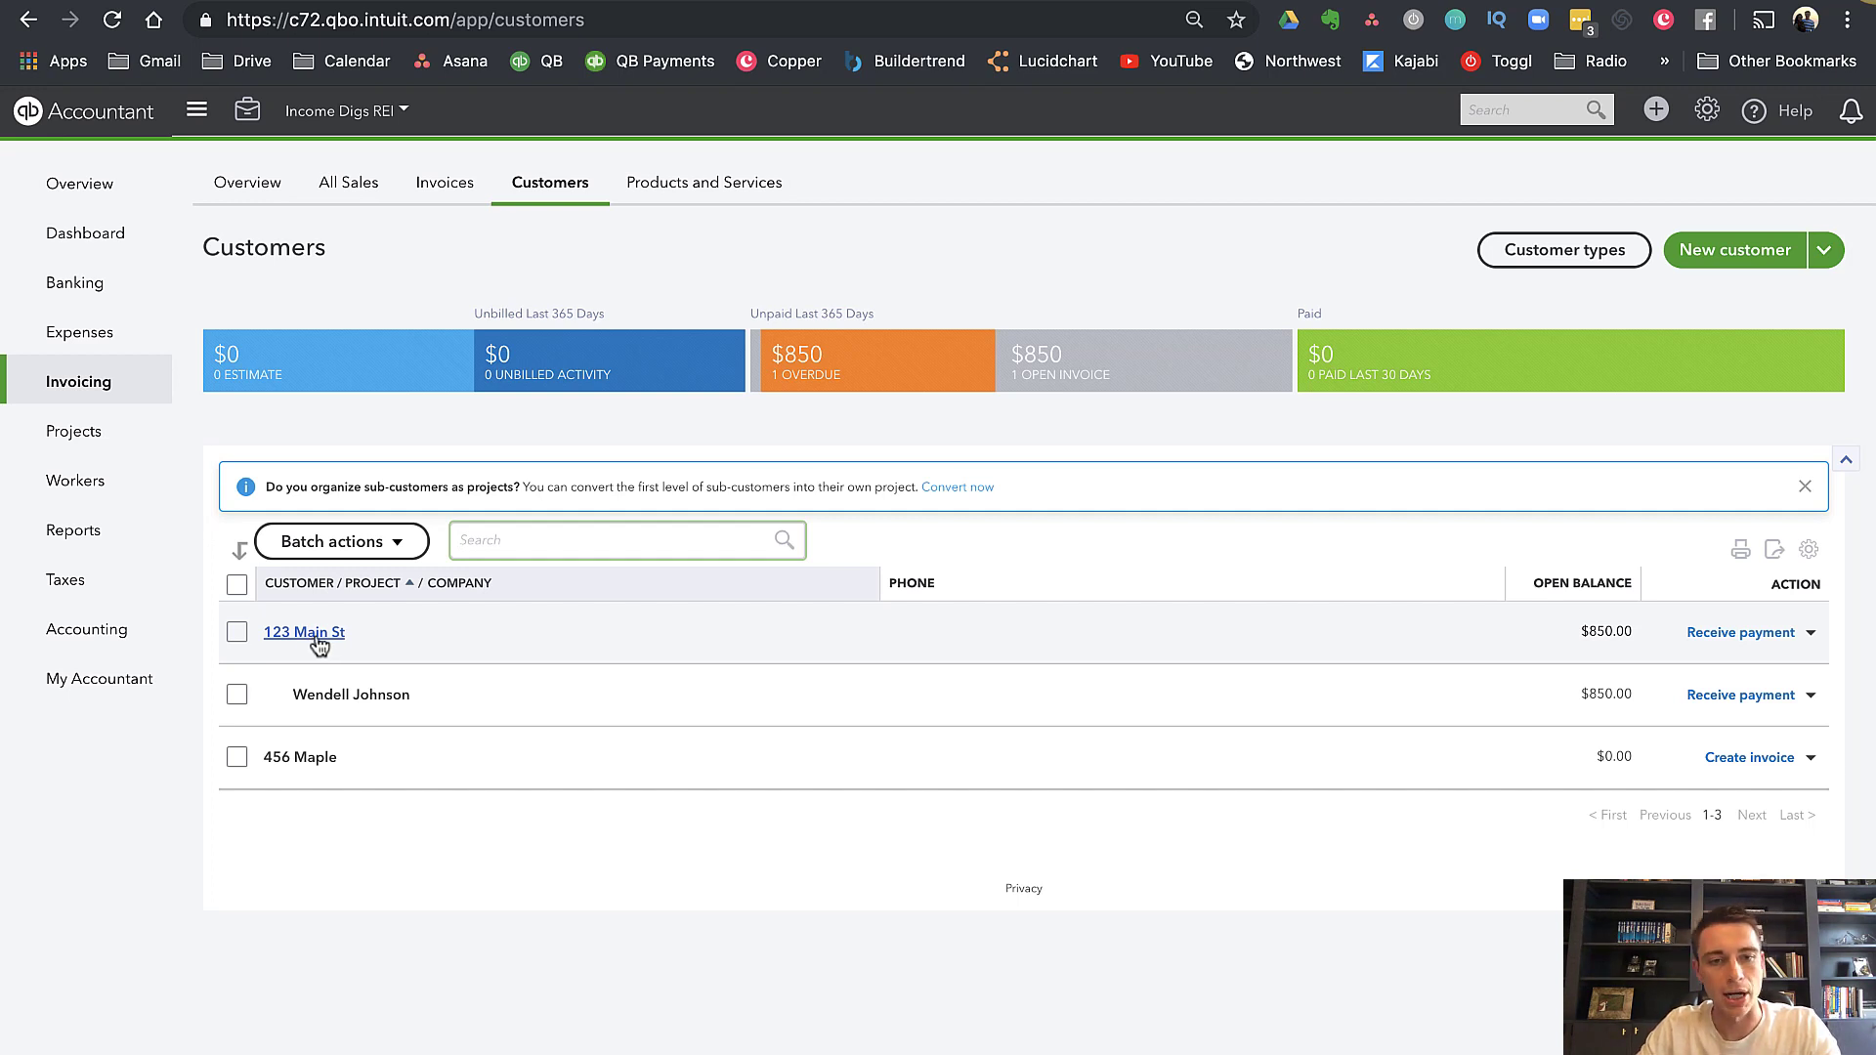
pyautogui.click(77, 436)
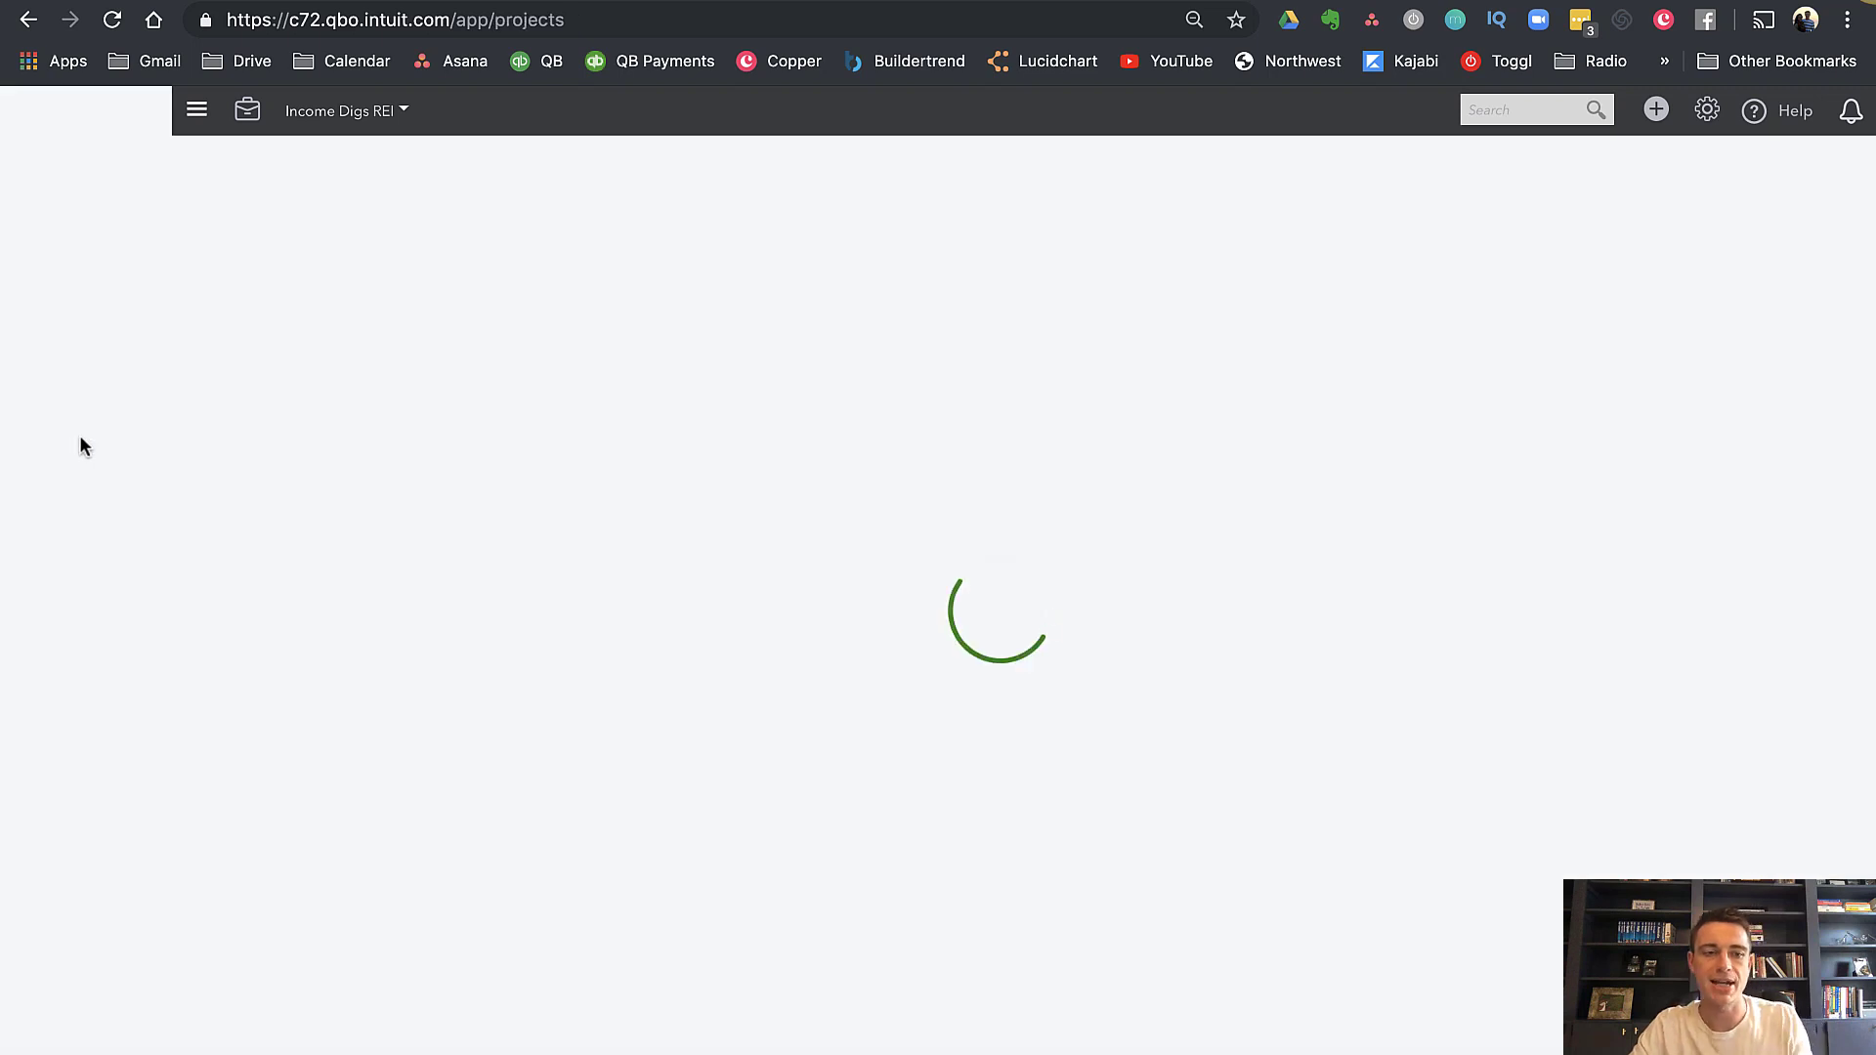
pyautogui.moveTo(107, 405)
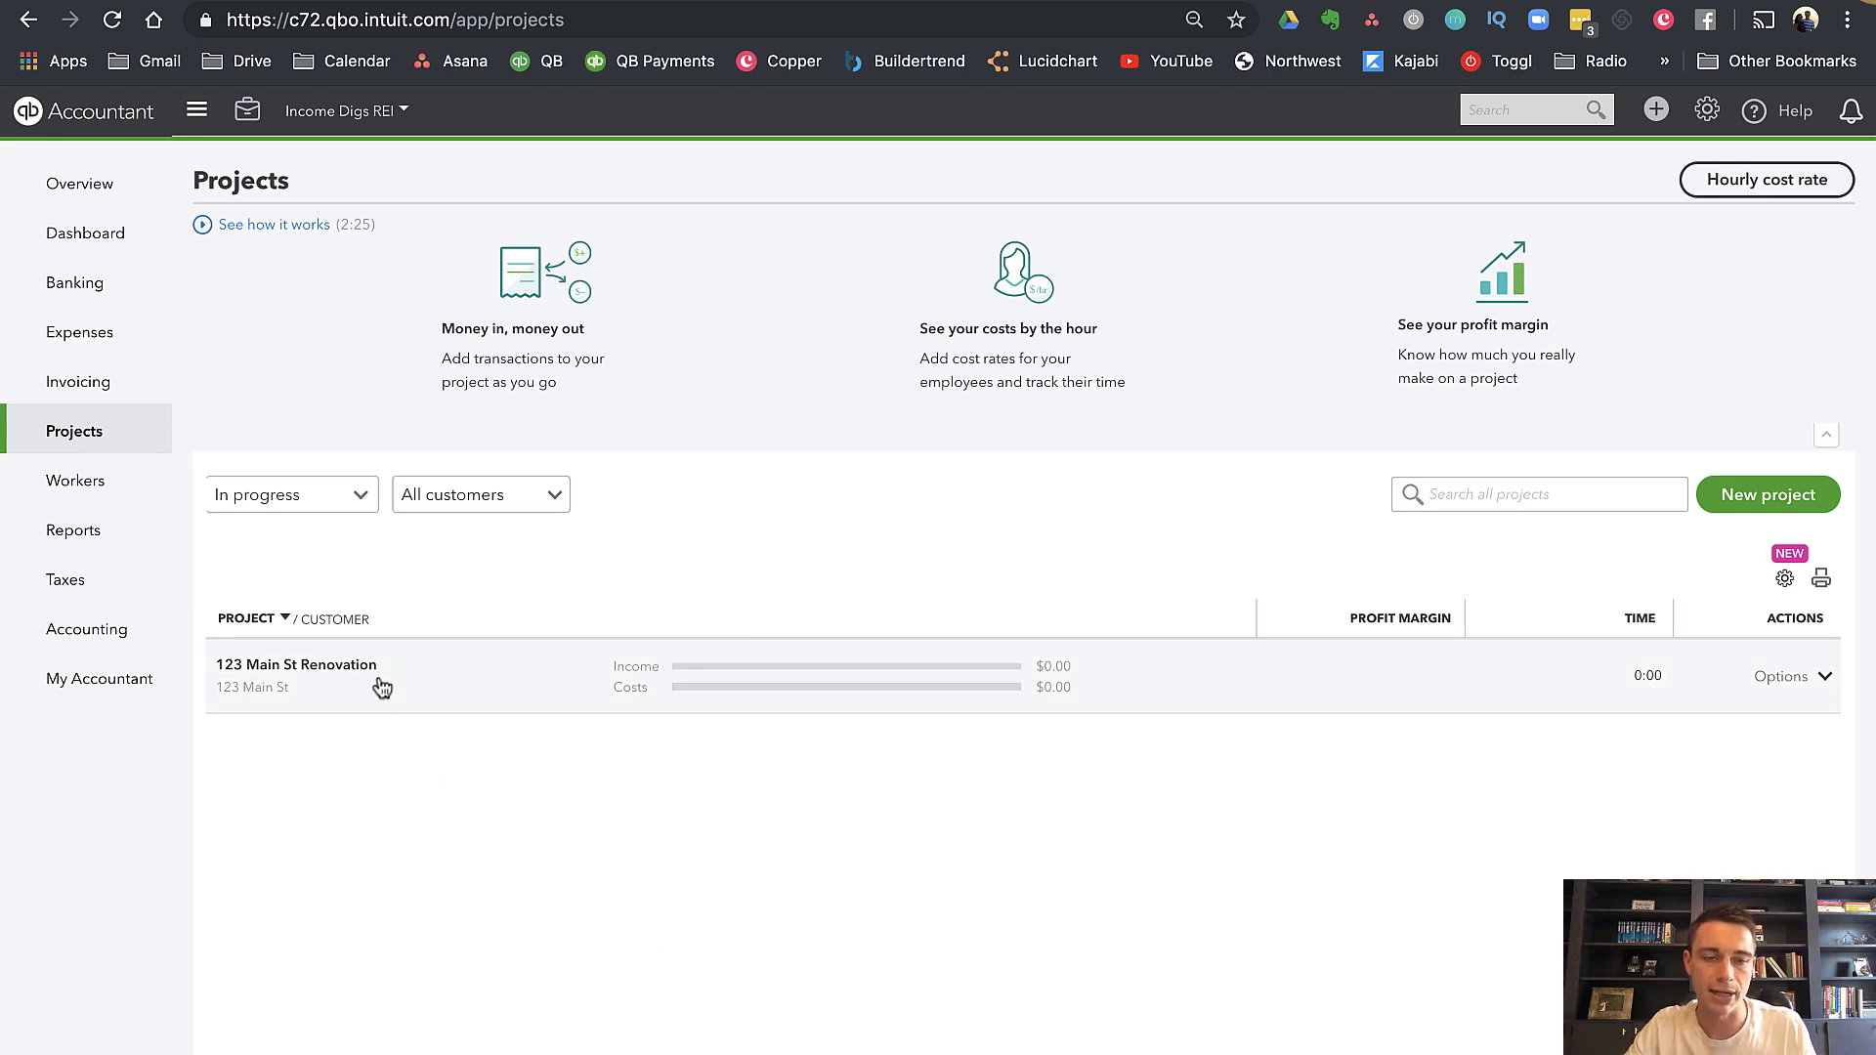
pyautogui.click(319, 668)
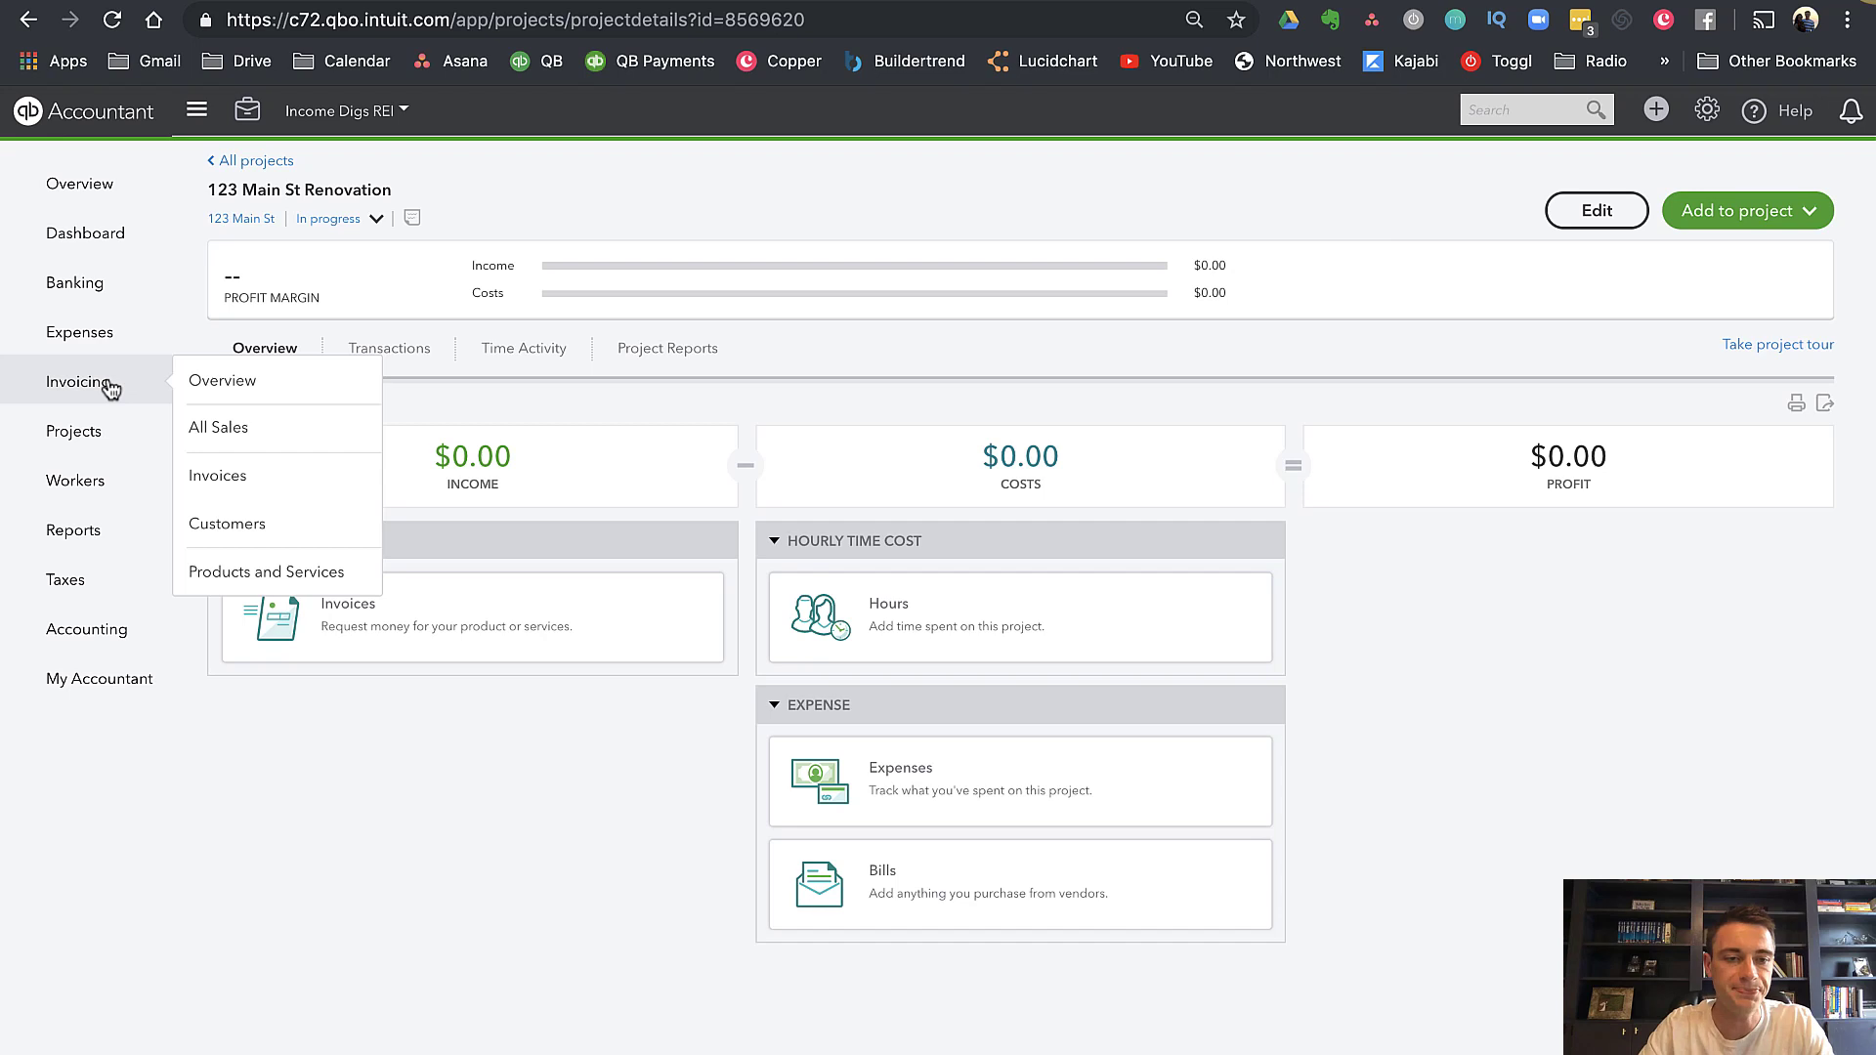
# Create and save a new customer with the display name "34 Long", dismissing the location request
pyautogui.click(111, 386)
pyautogui.moveTo(122, 392)
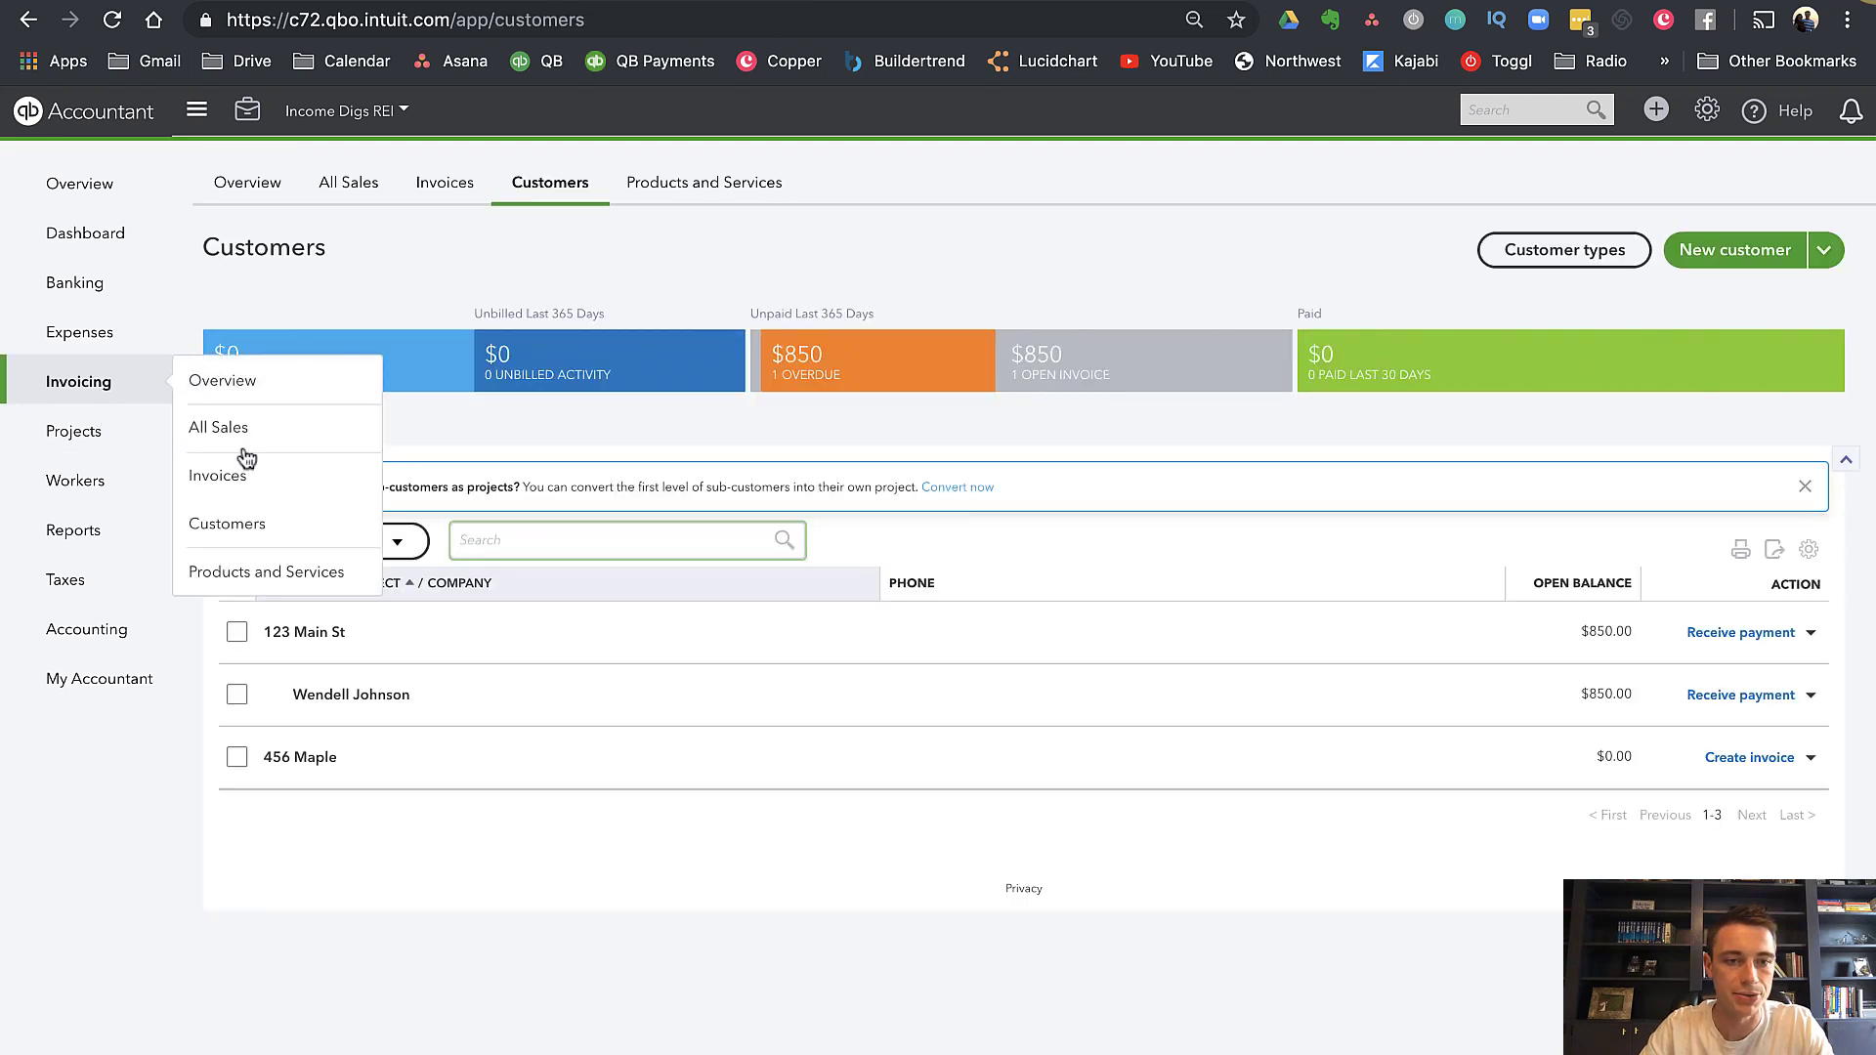
pyautogui.click(243, 524)
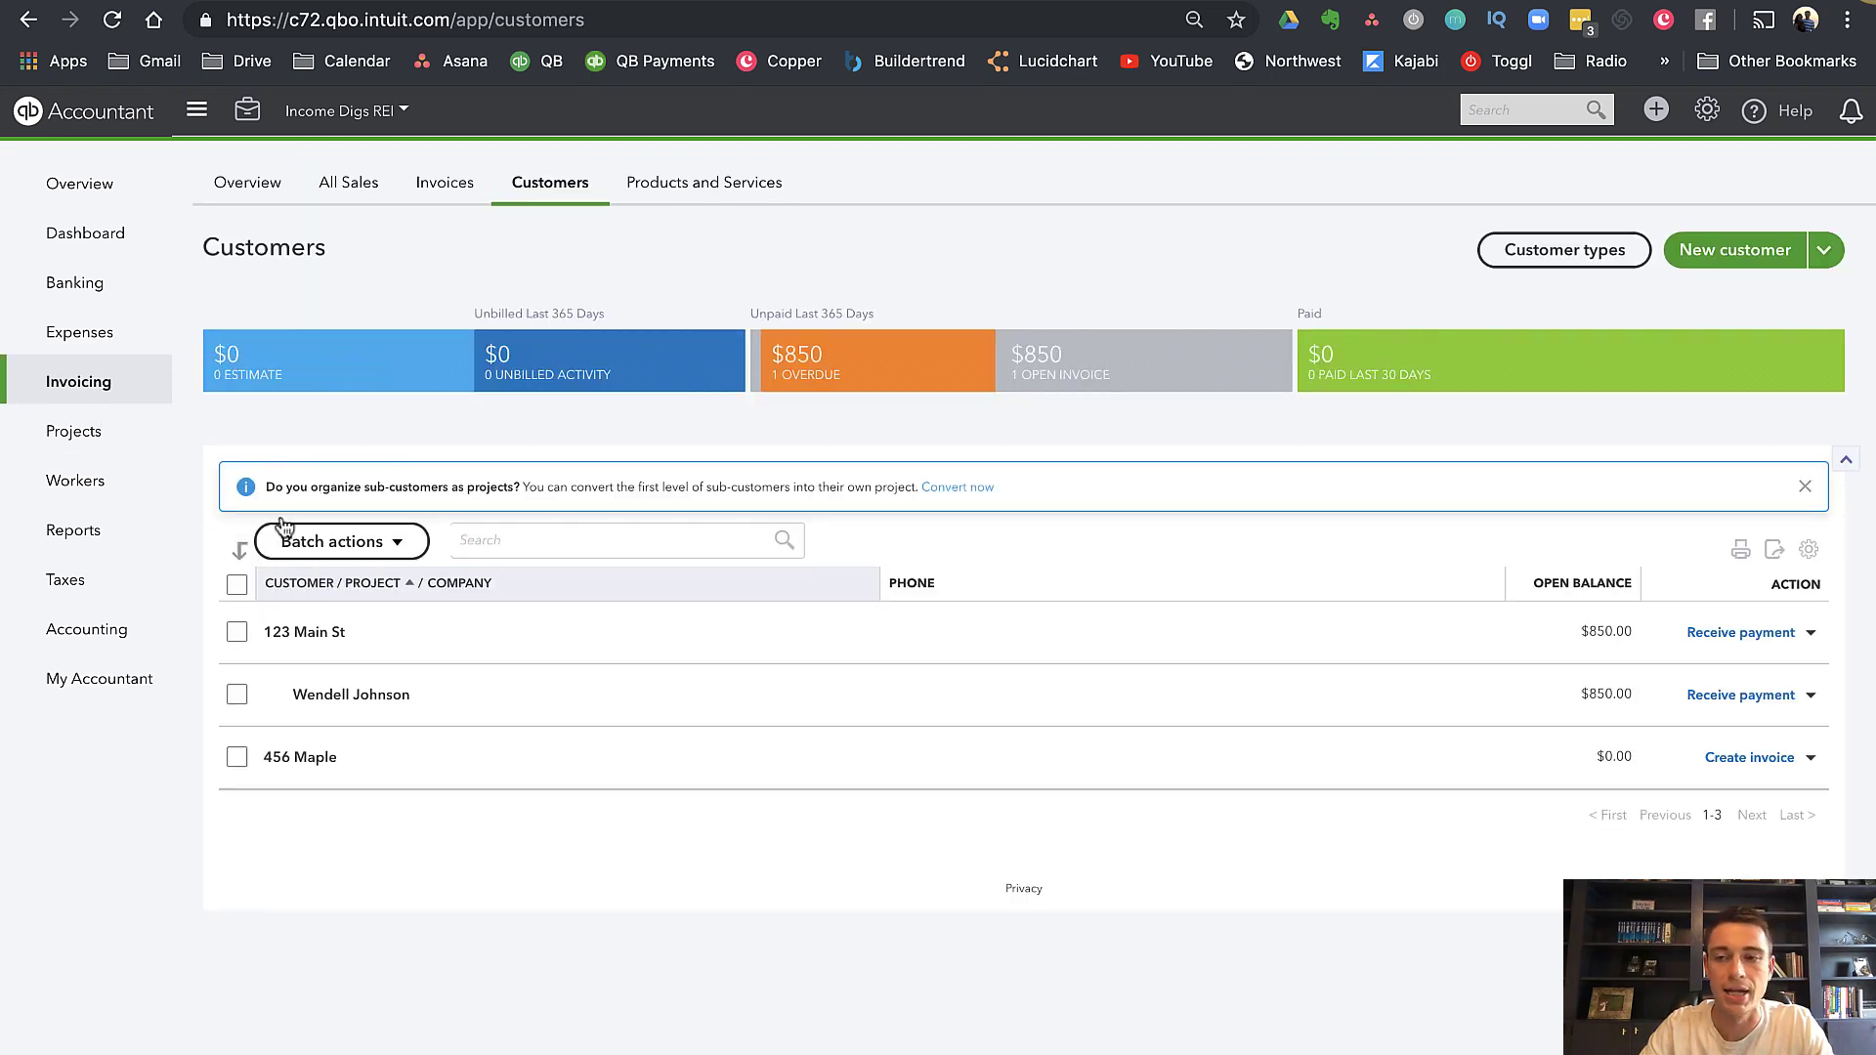
pyautogui.click(1720, 252)
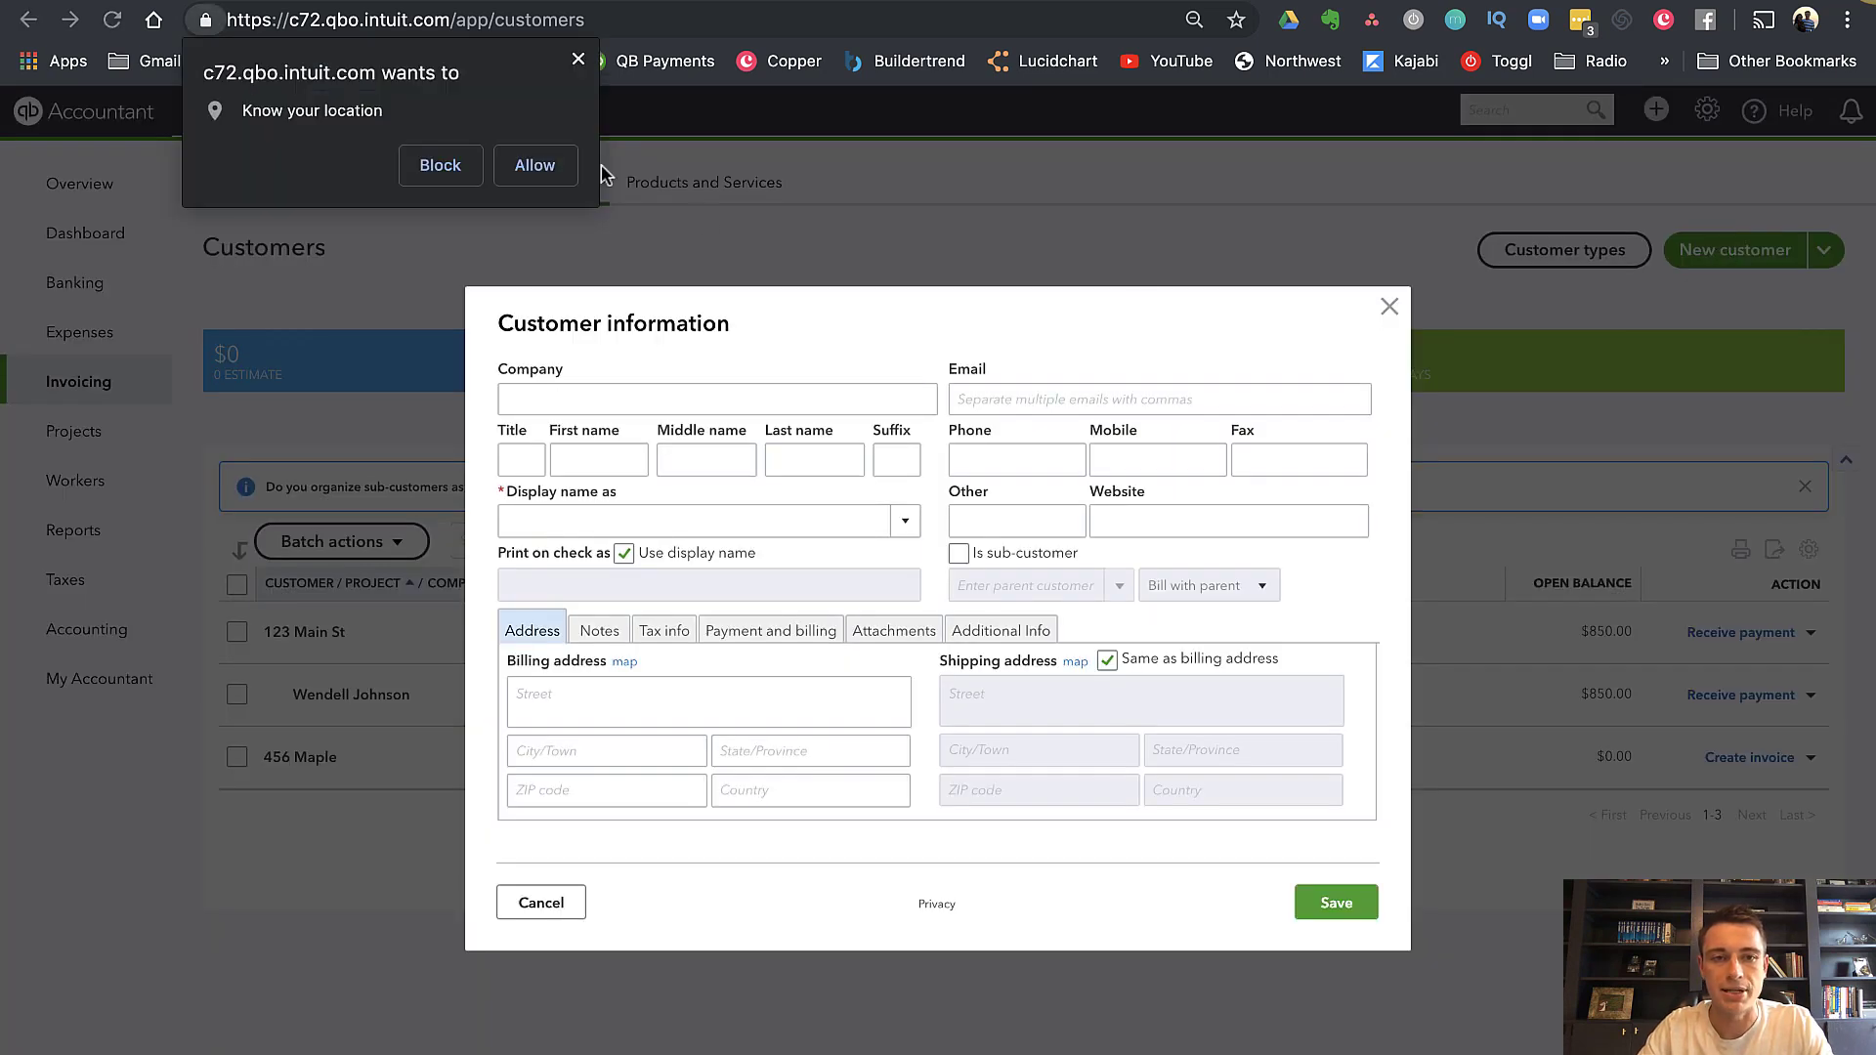
pyautogui.click(576, 66)
pyautogui.click(656, 519)
pyautogui.write('34 ')
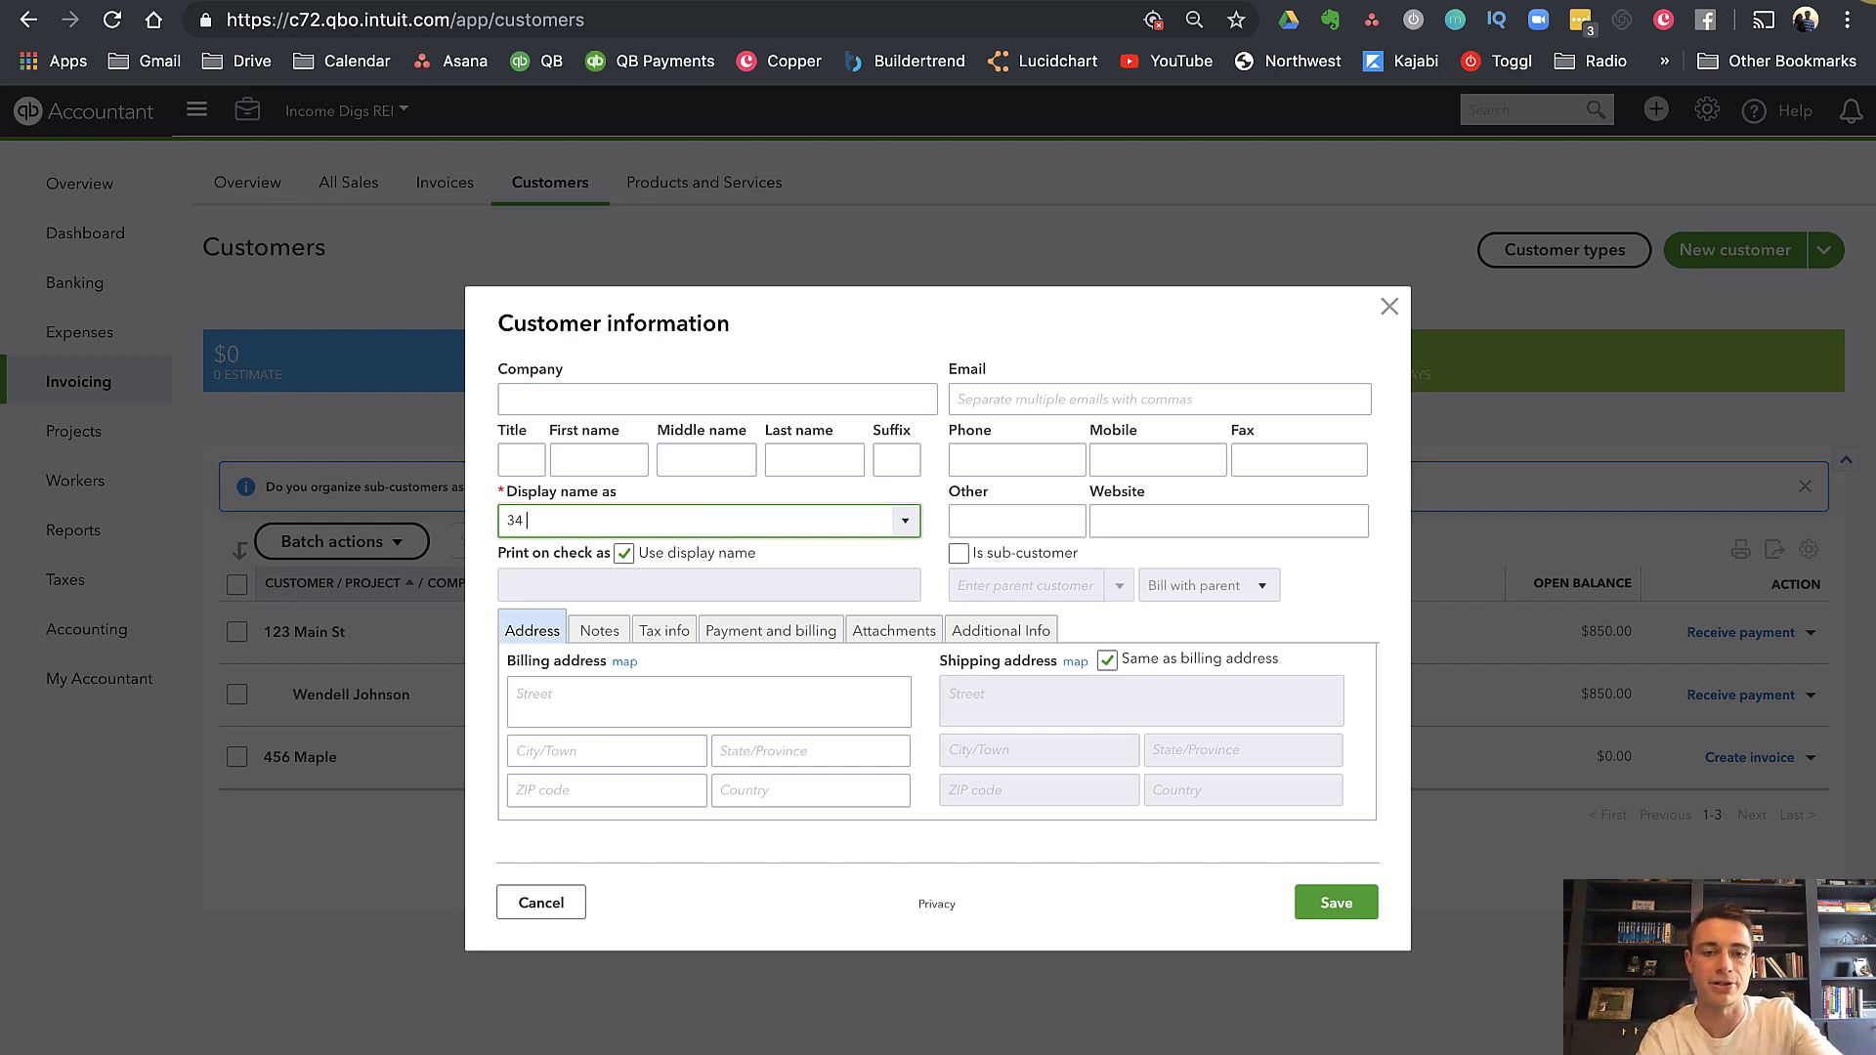
pyautogui.write('Long')
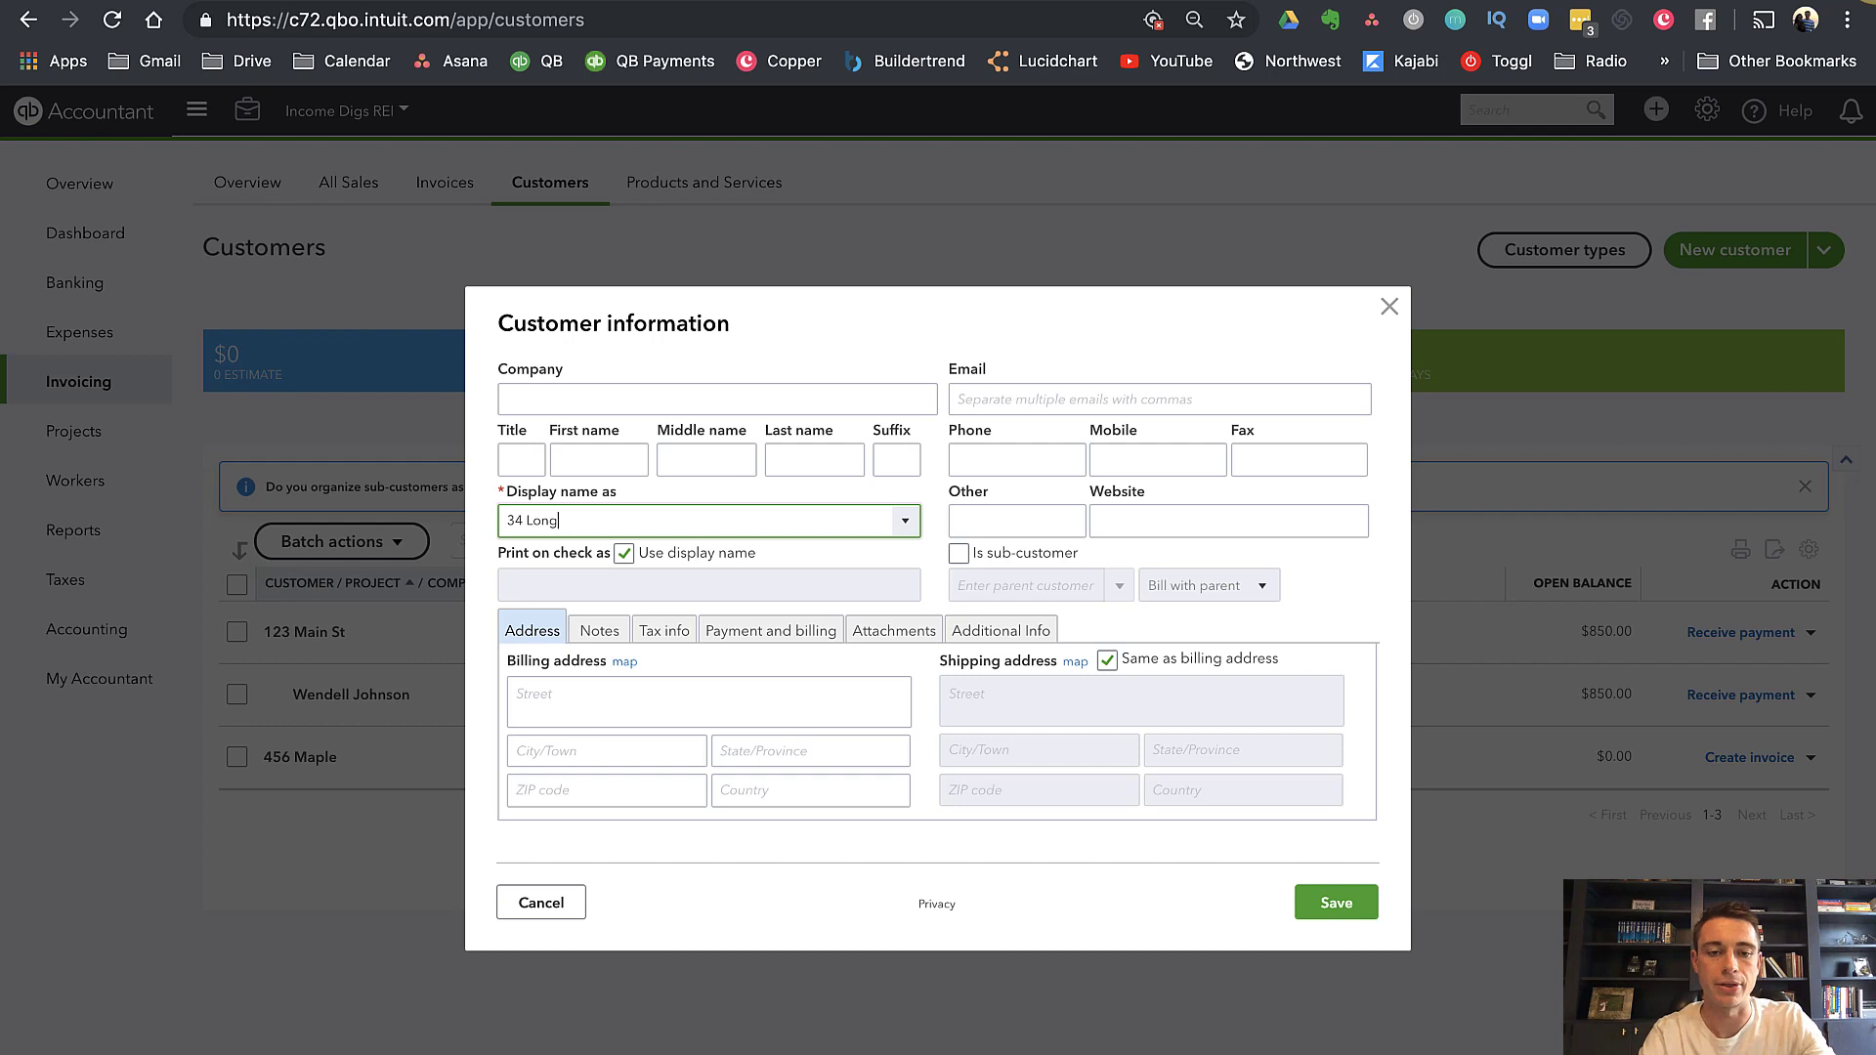
pyautogui.click(1356, 900)
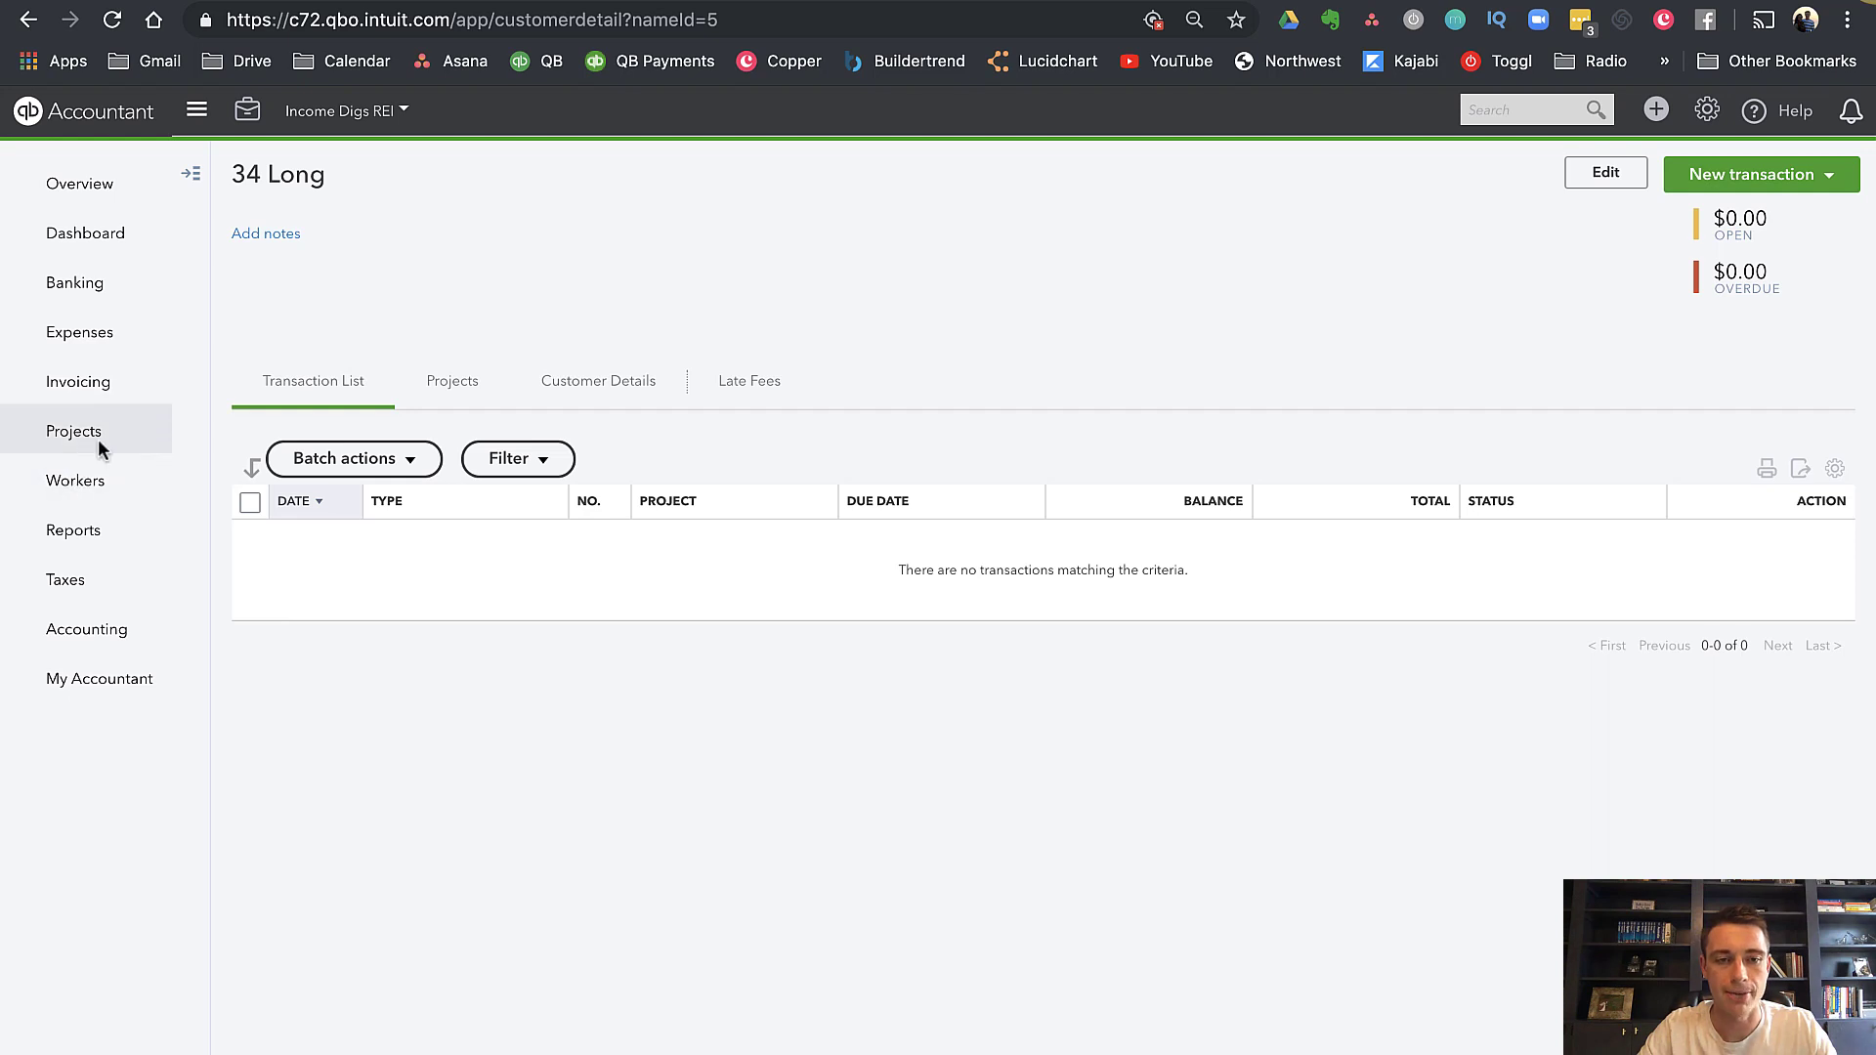
# Add a first project named "34 Long Renovation" for the customer 34 Long
pyautogui.click(454, 392)
pyautogui.click(1122, 828)
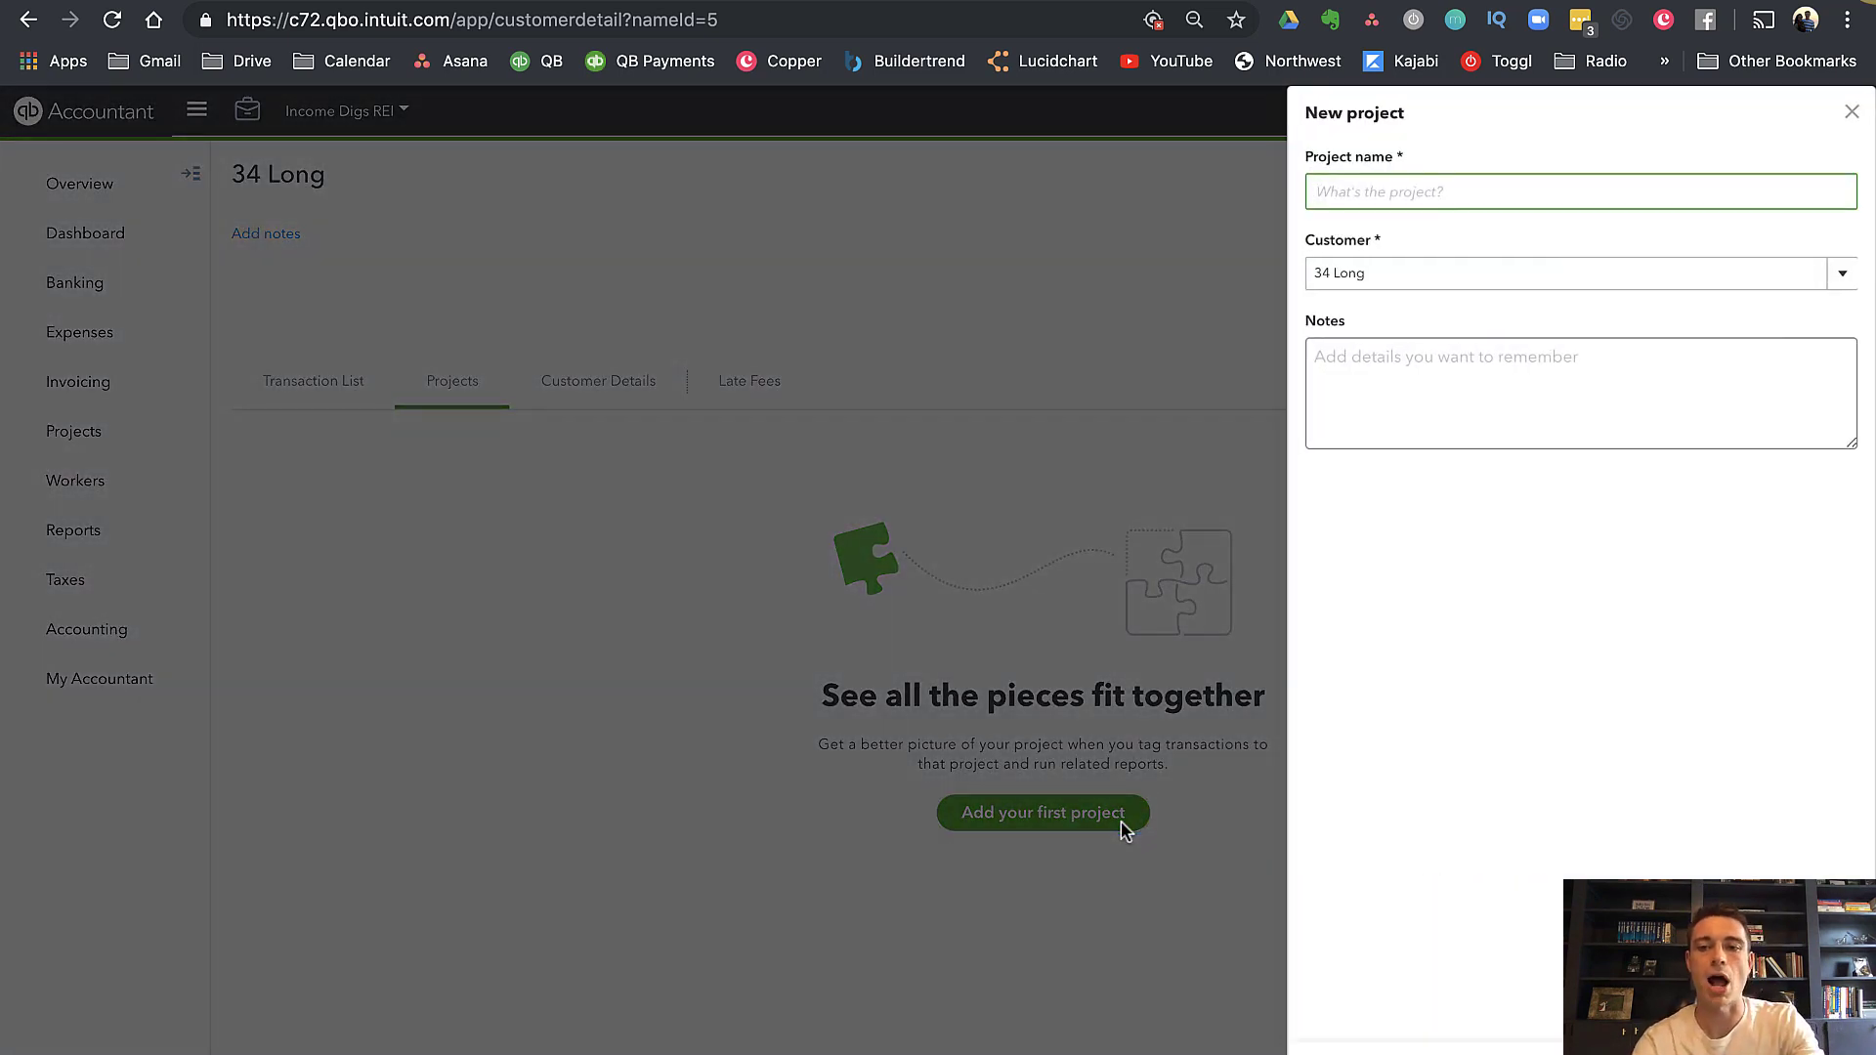
pyautogui.write('34 Long Renovation')
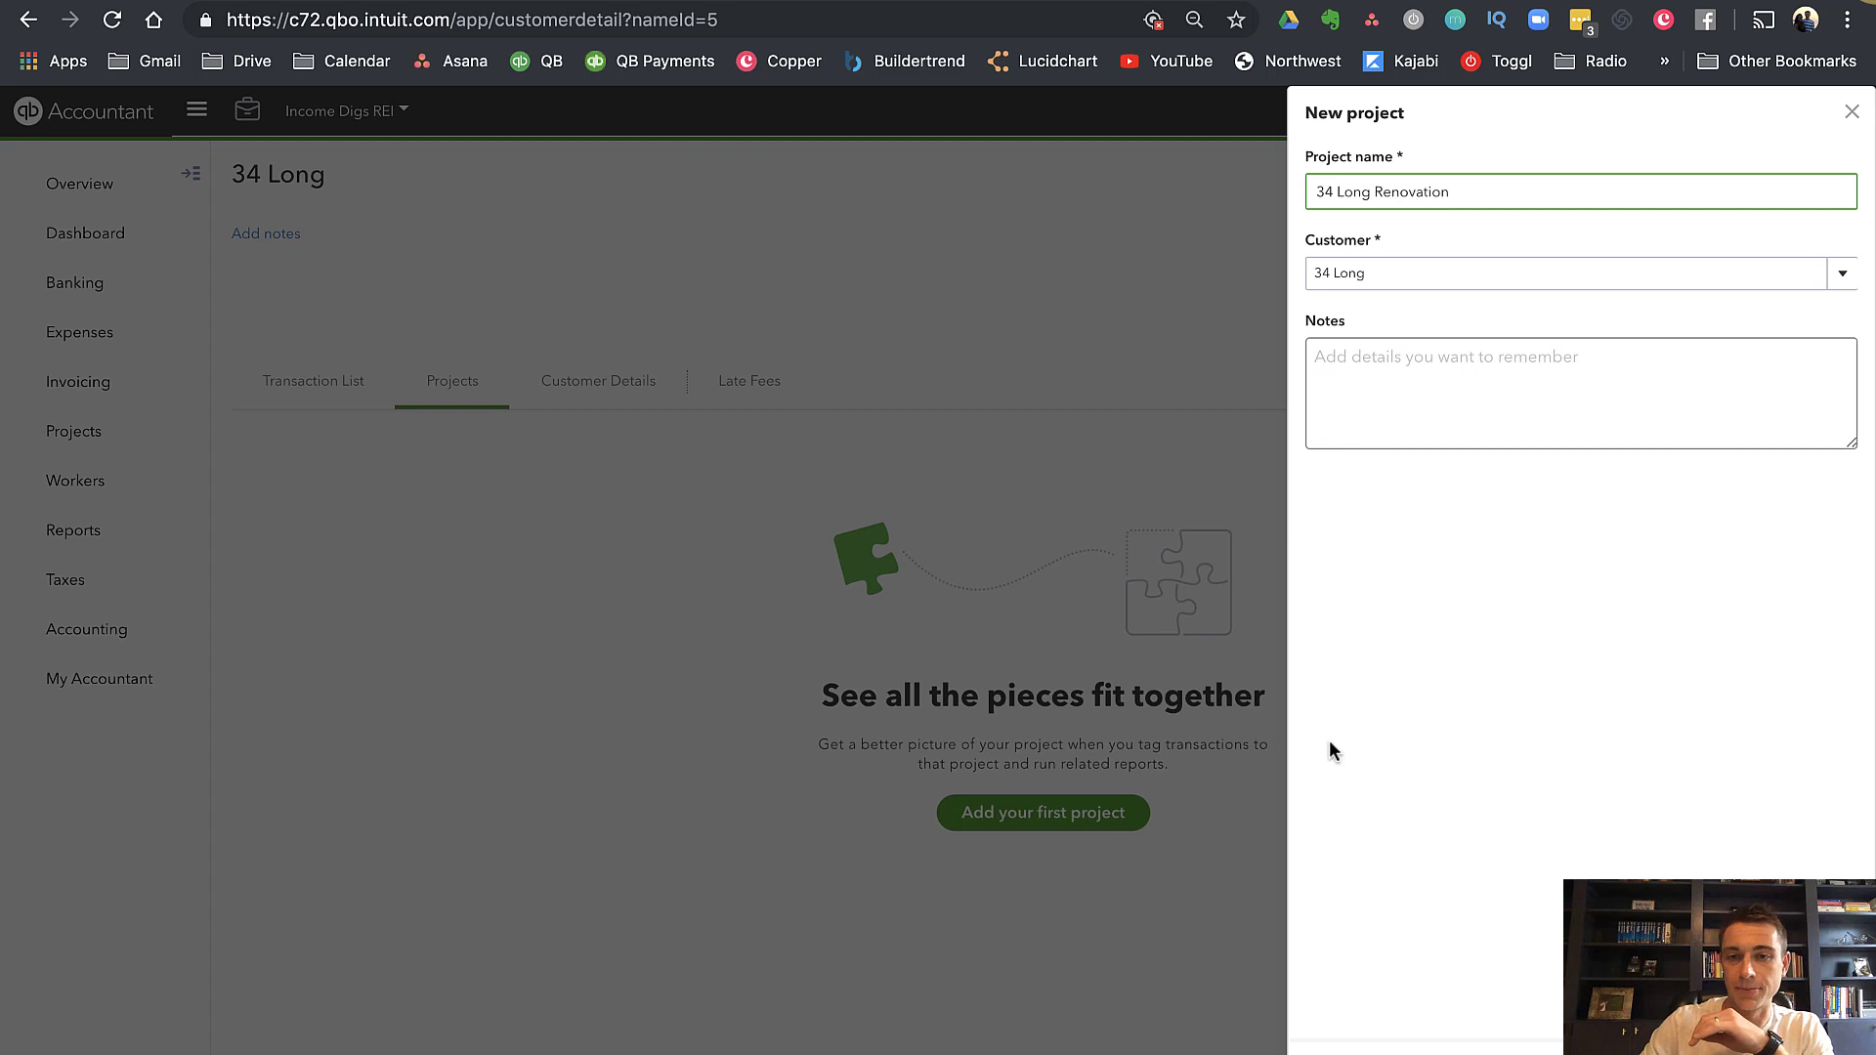
pyautogui.click(1846, 285)
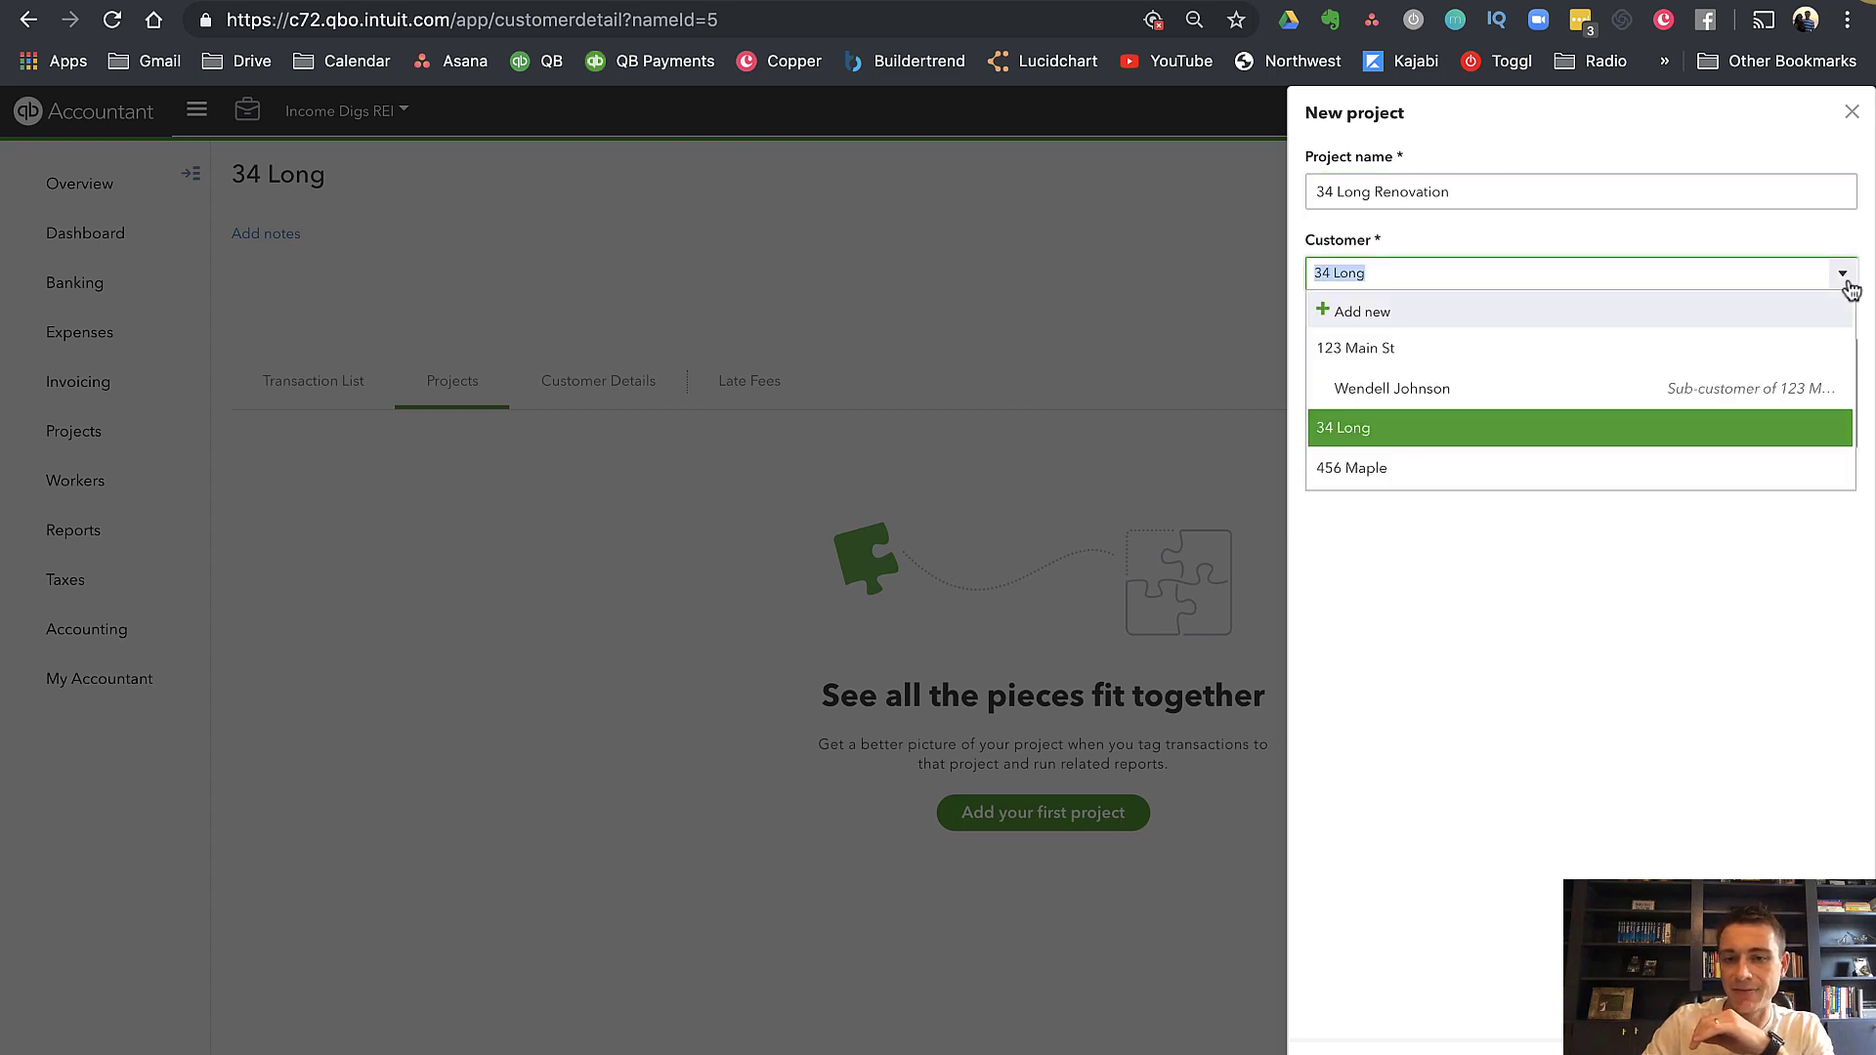
pyautogui.click(1585, 567)
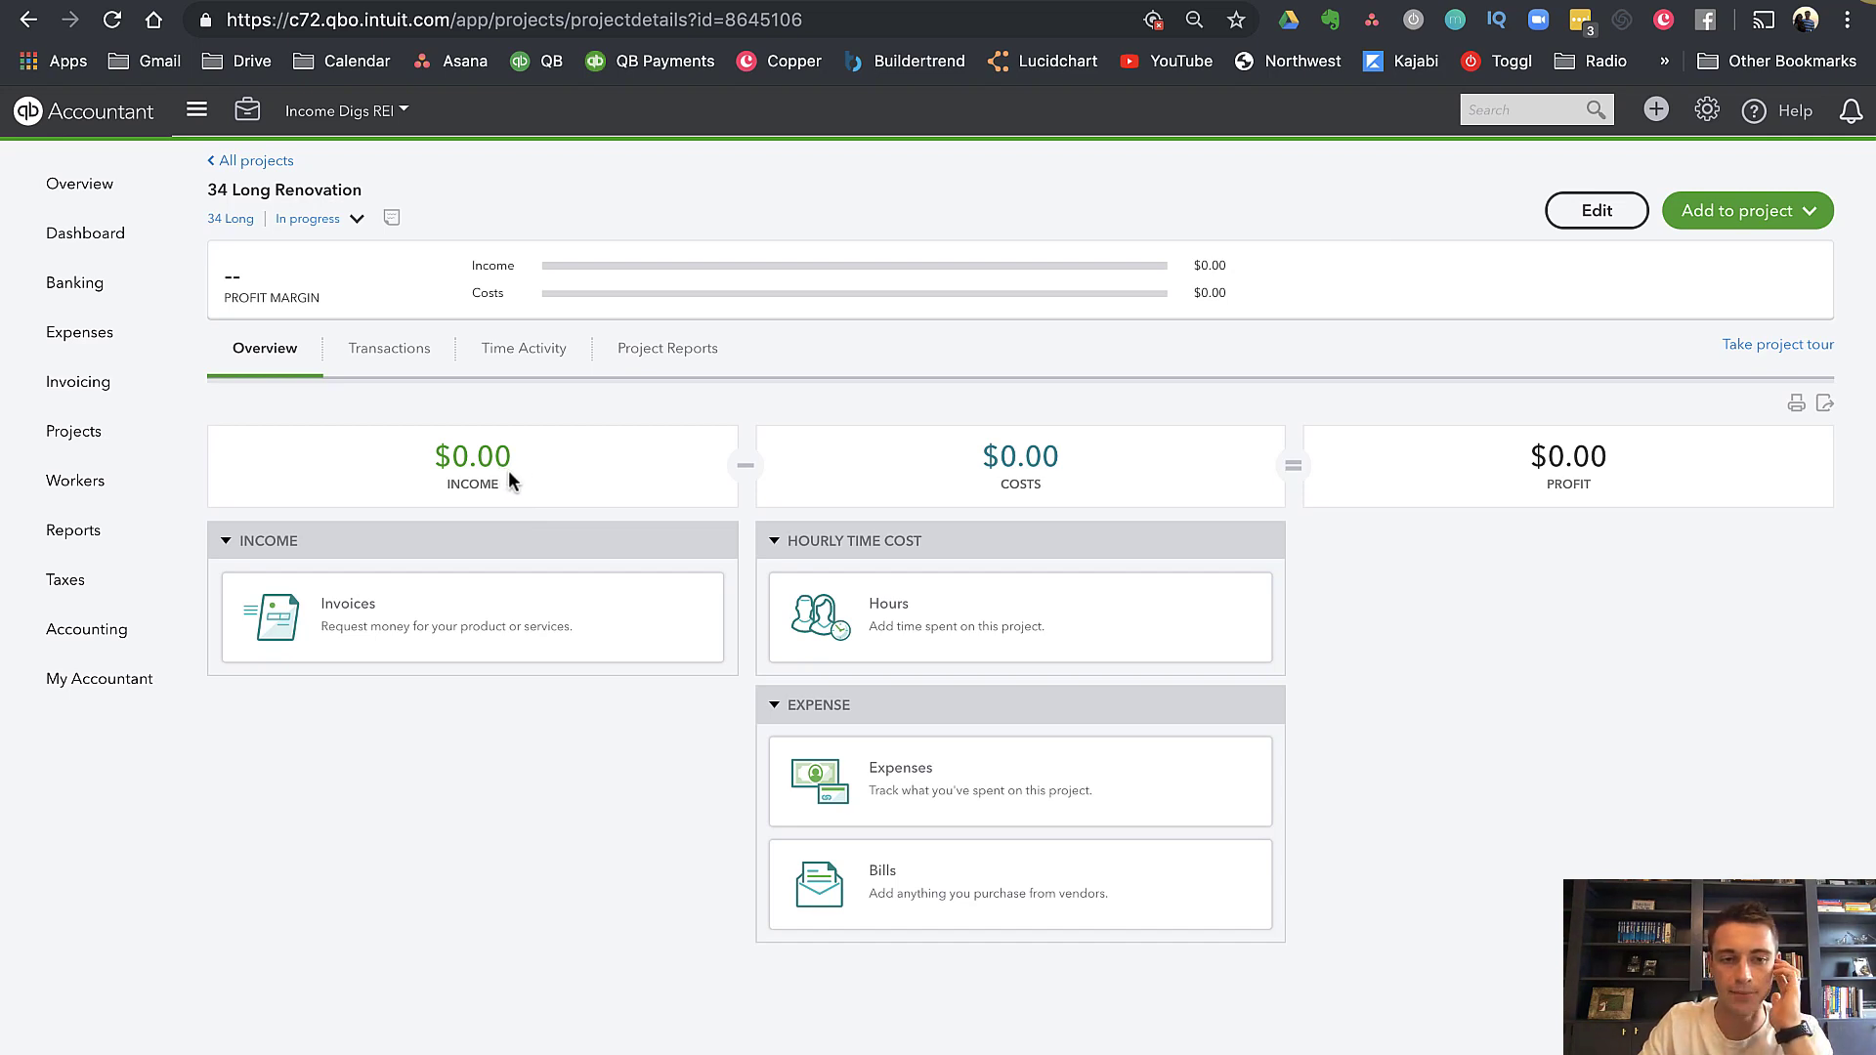
# Review the 34 Long Renovation project's transactions, time activity and available project reports, and return to its overview
pyautogui.click(392, 363)
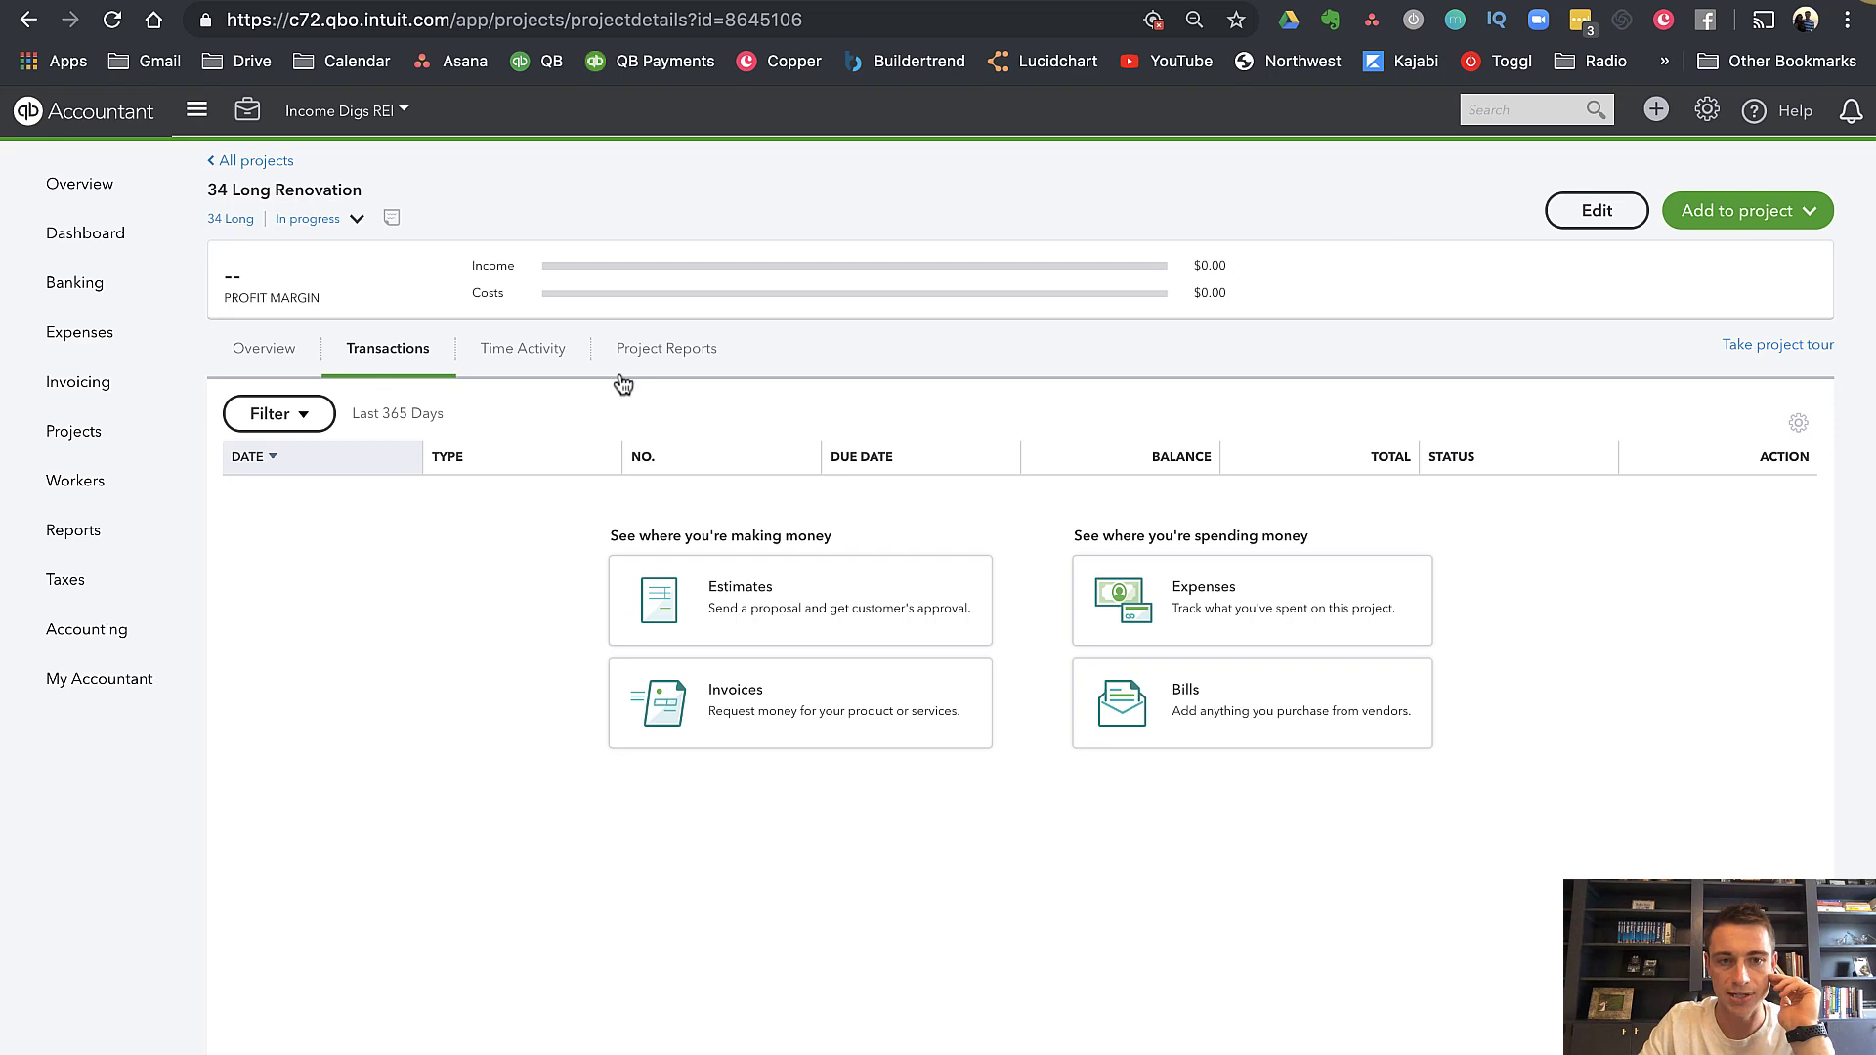
pyautogui.click(533, 364)
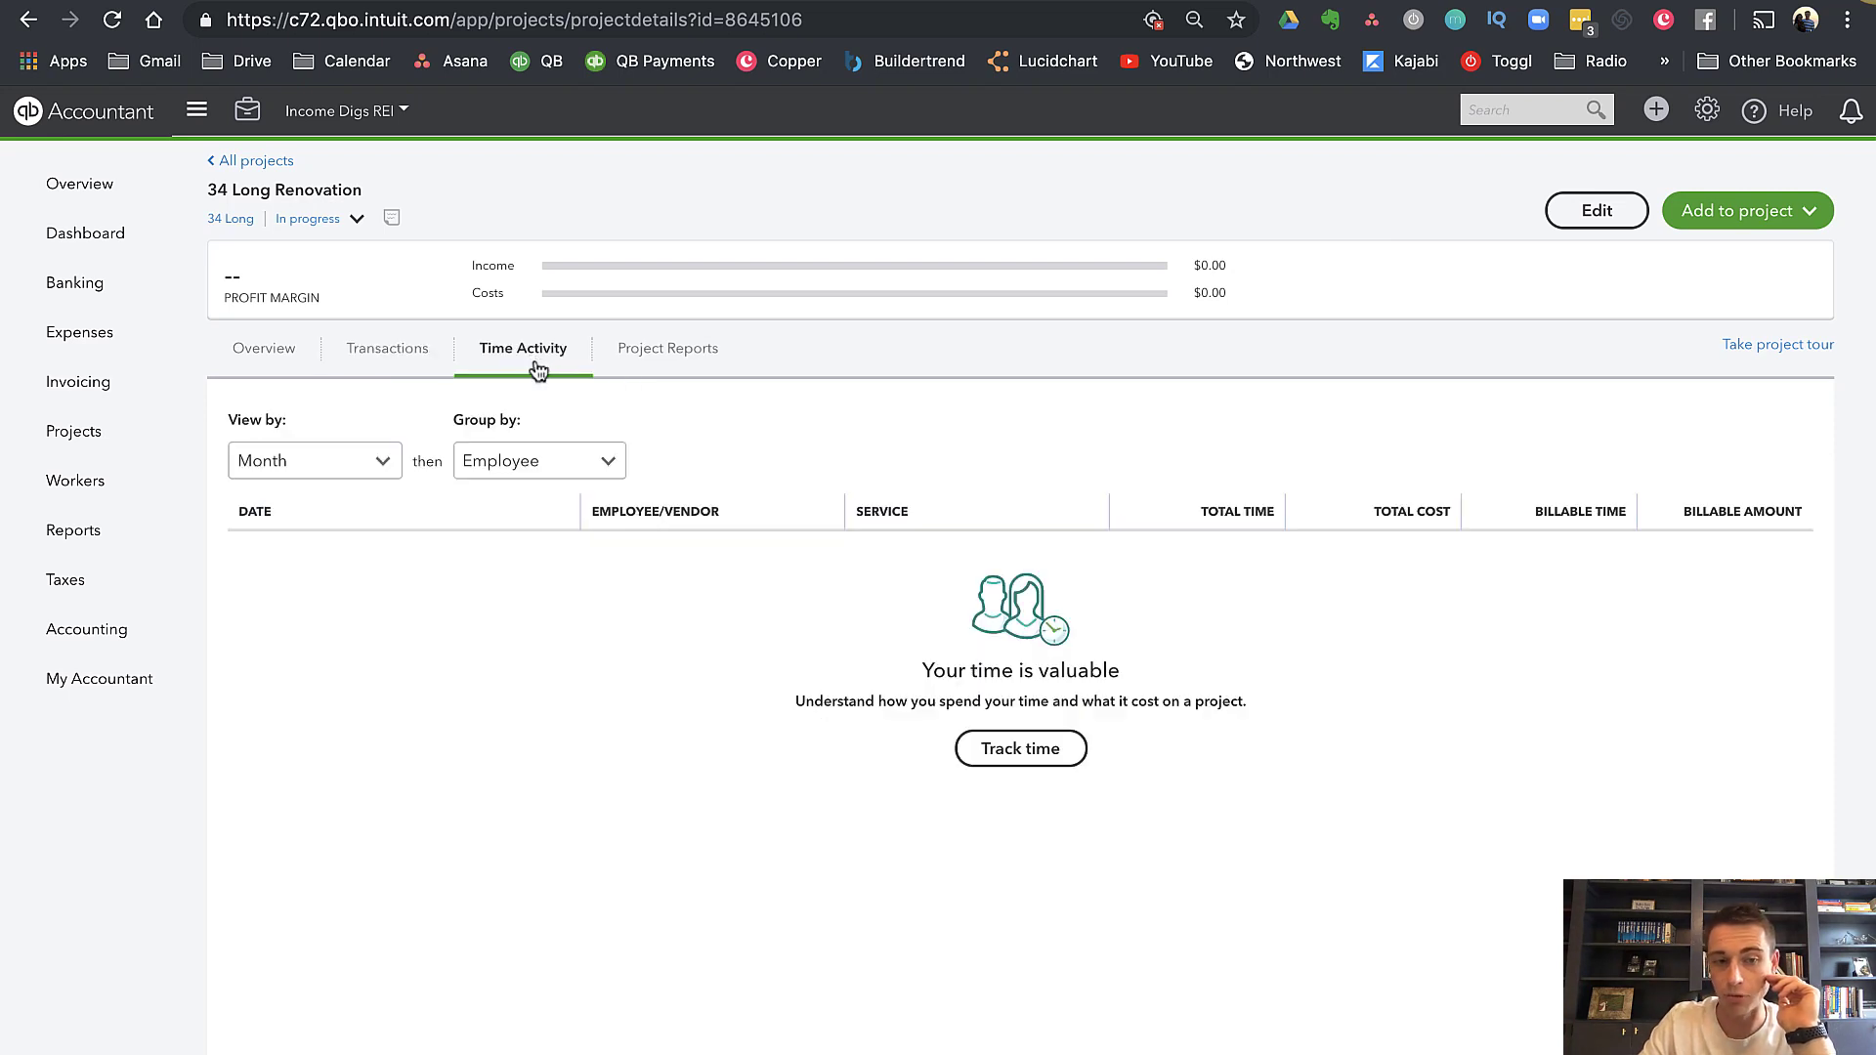
pyautogui.click(590, 466)
pyautogui.click(684, 363)
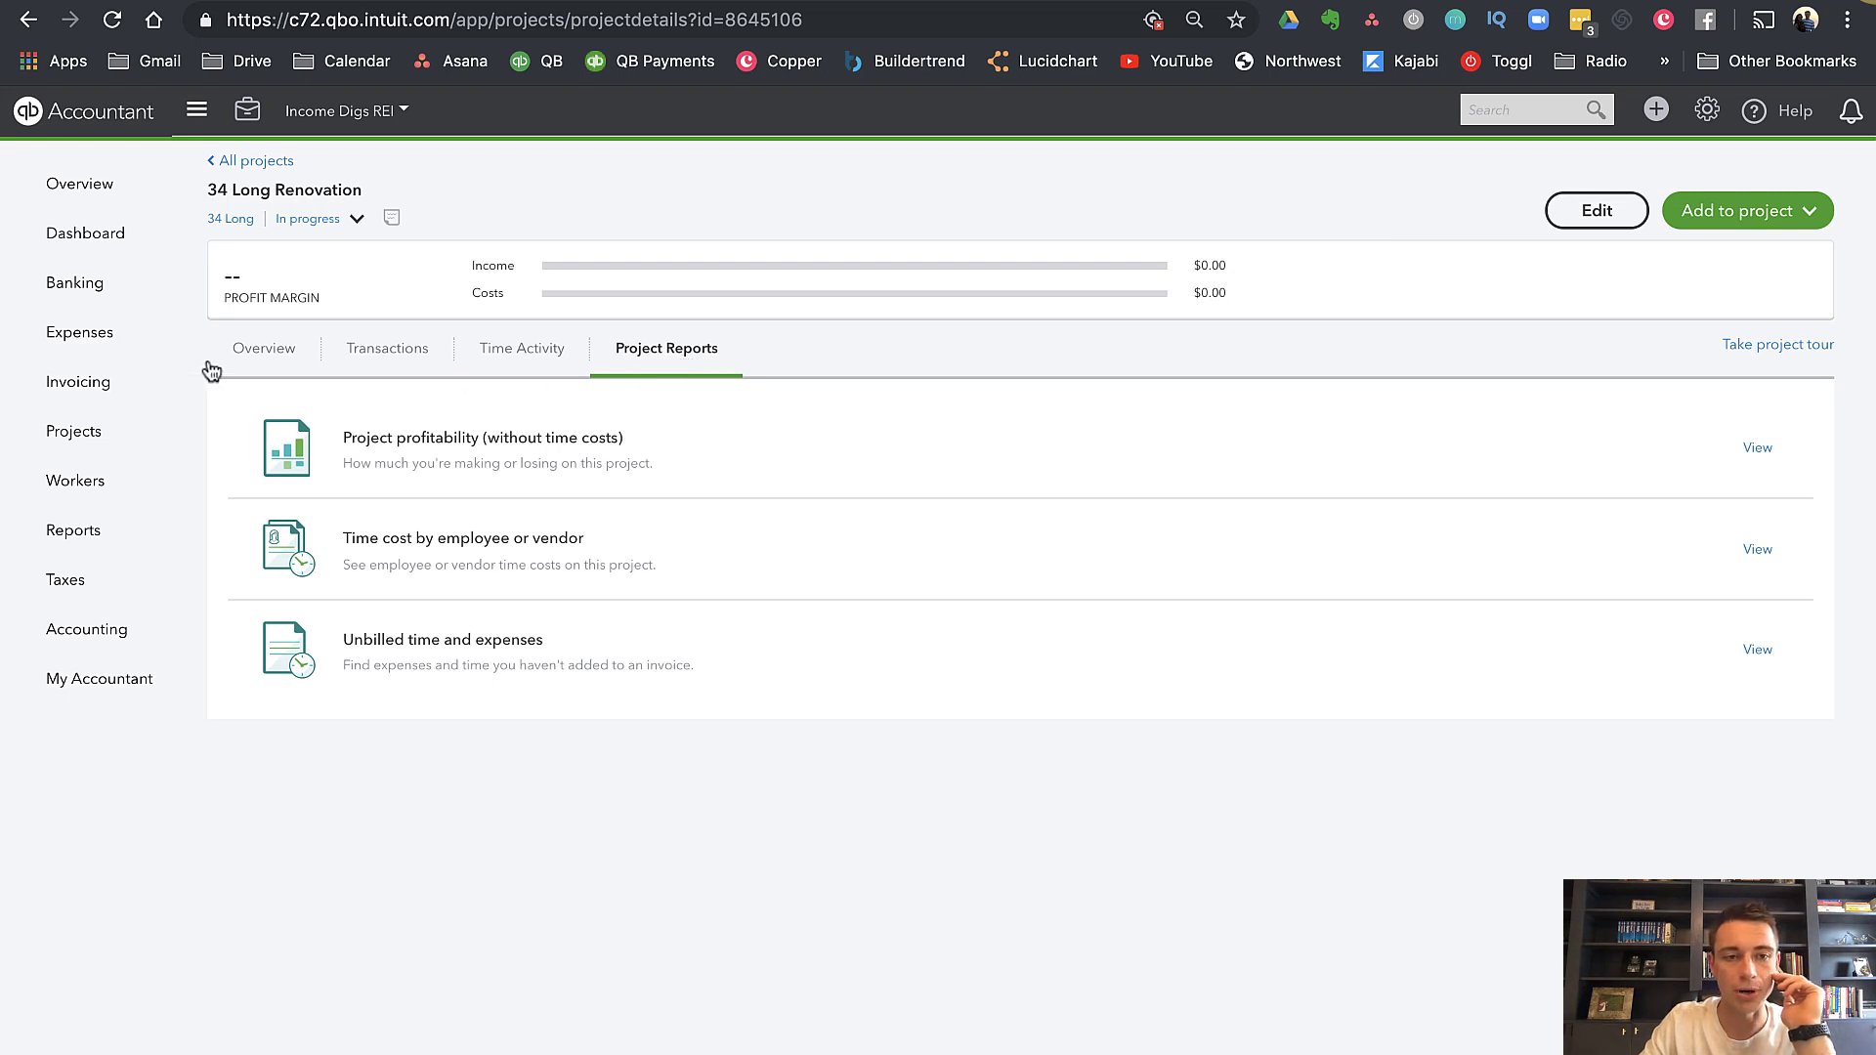
pyautogui.click(277, 368)
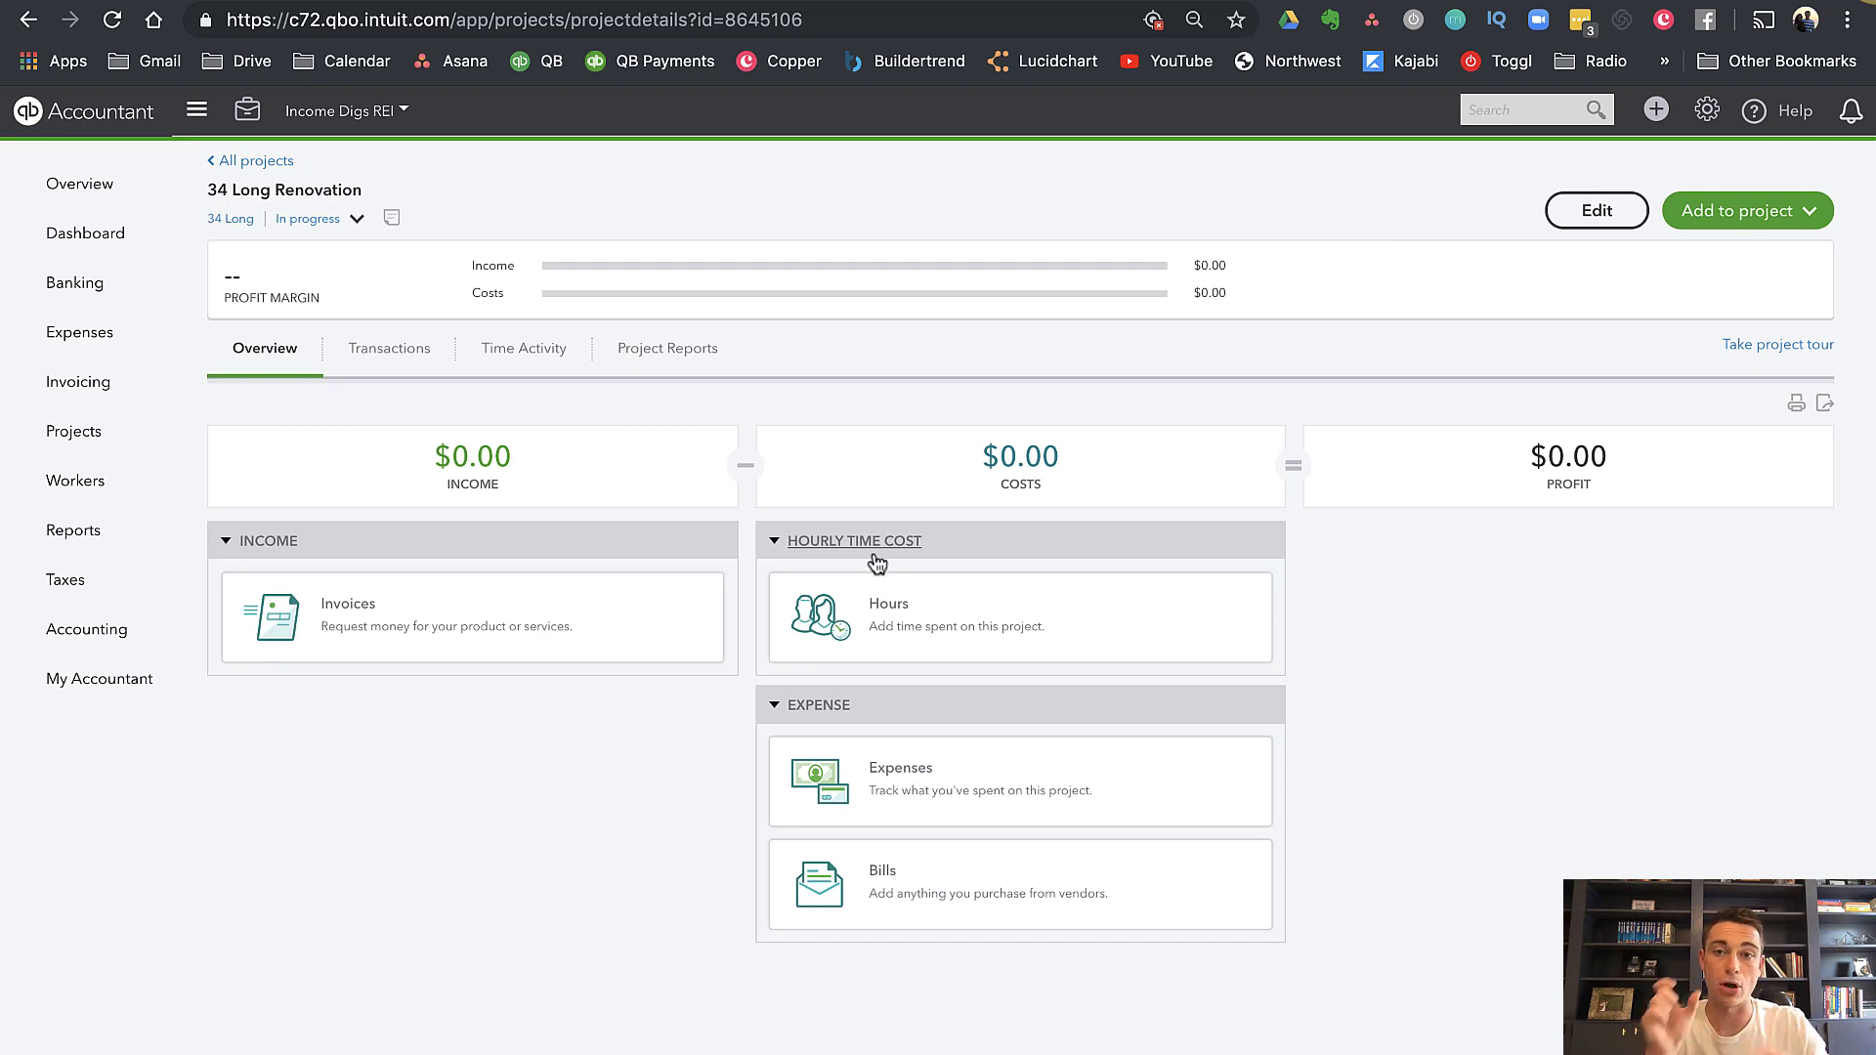
# Open the standard Profit and Loss report from the reports list
pyautogui.click(127, 533)
pyautogui.click(263, 284)
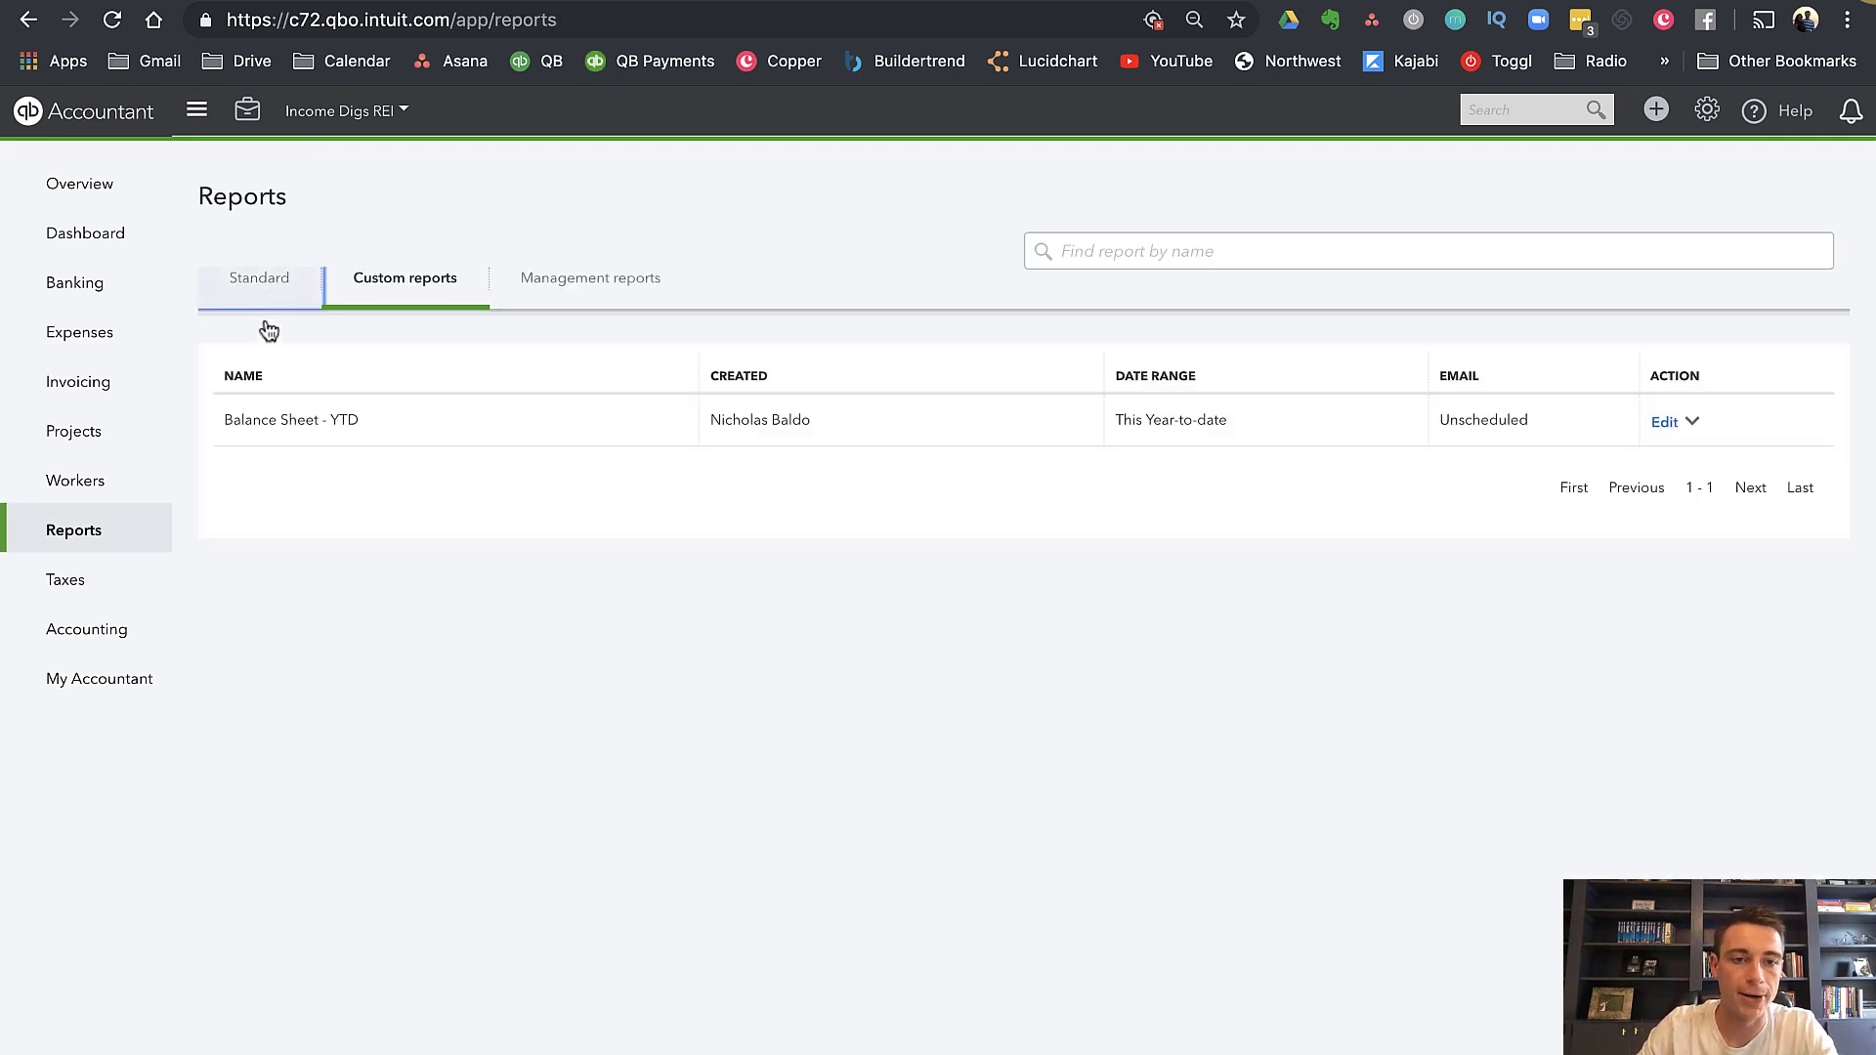
pyautogui.click(337, 528)
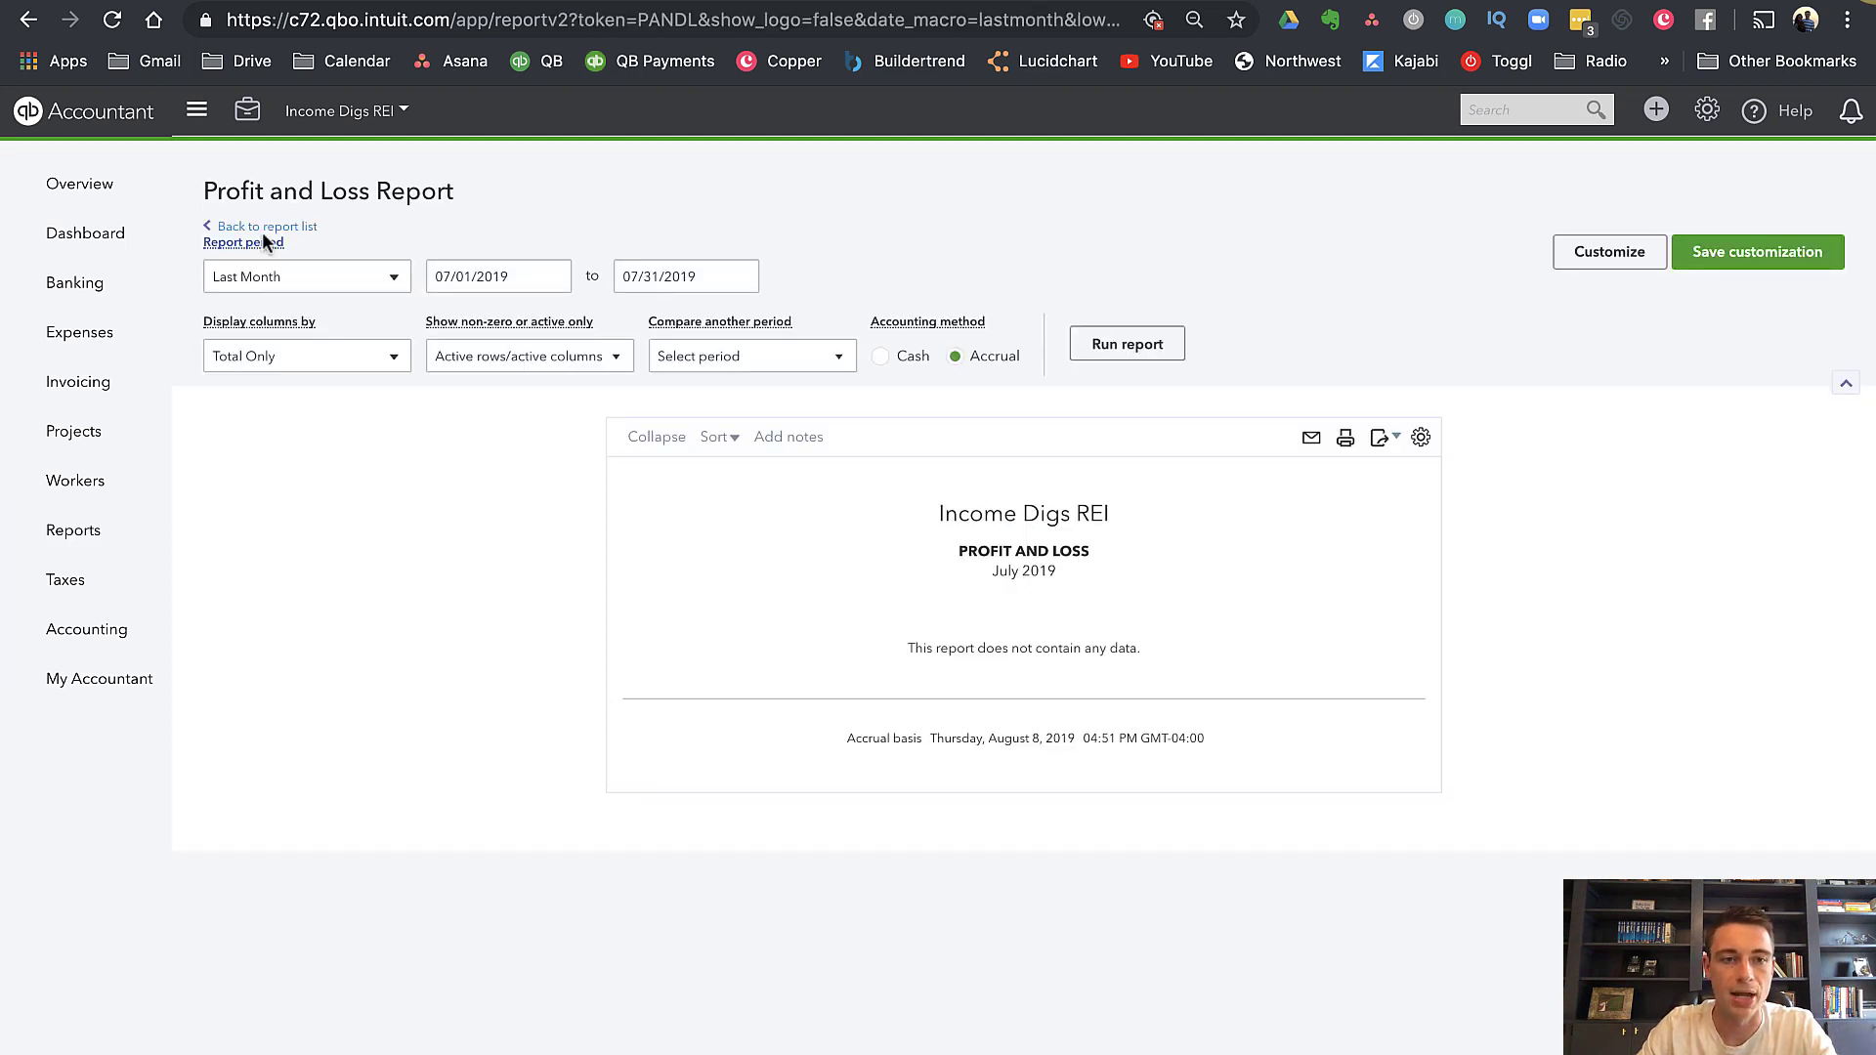
# Set the Profit and Loss report to show all rows and all columns, and run it
pyautogui.click(500, 361)
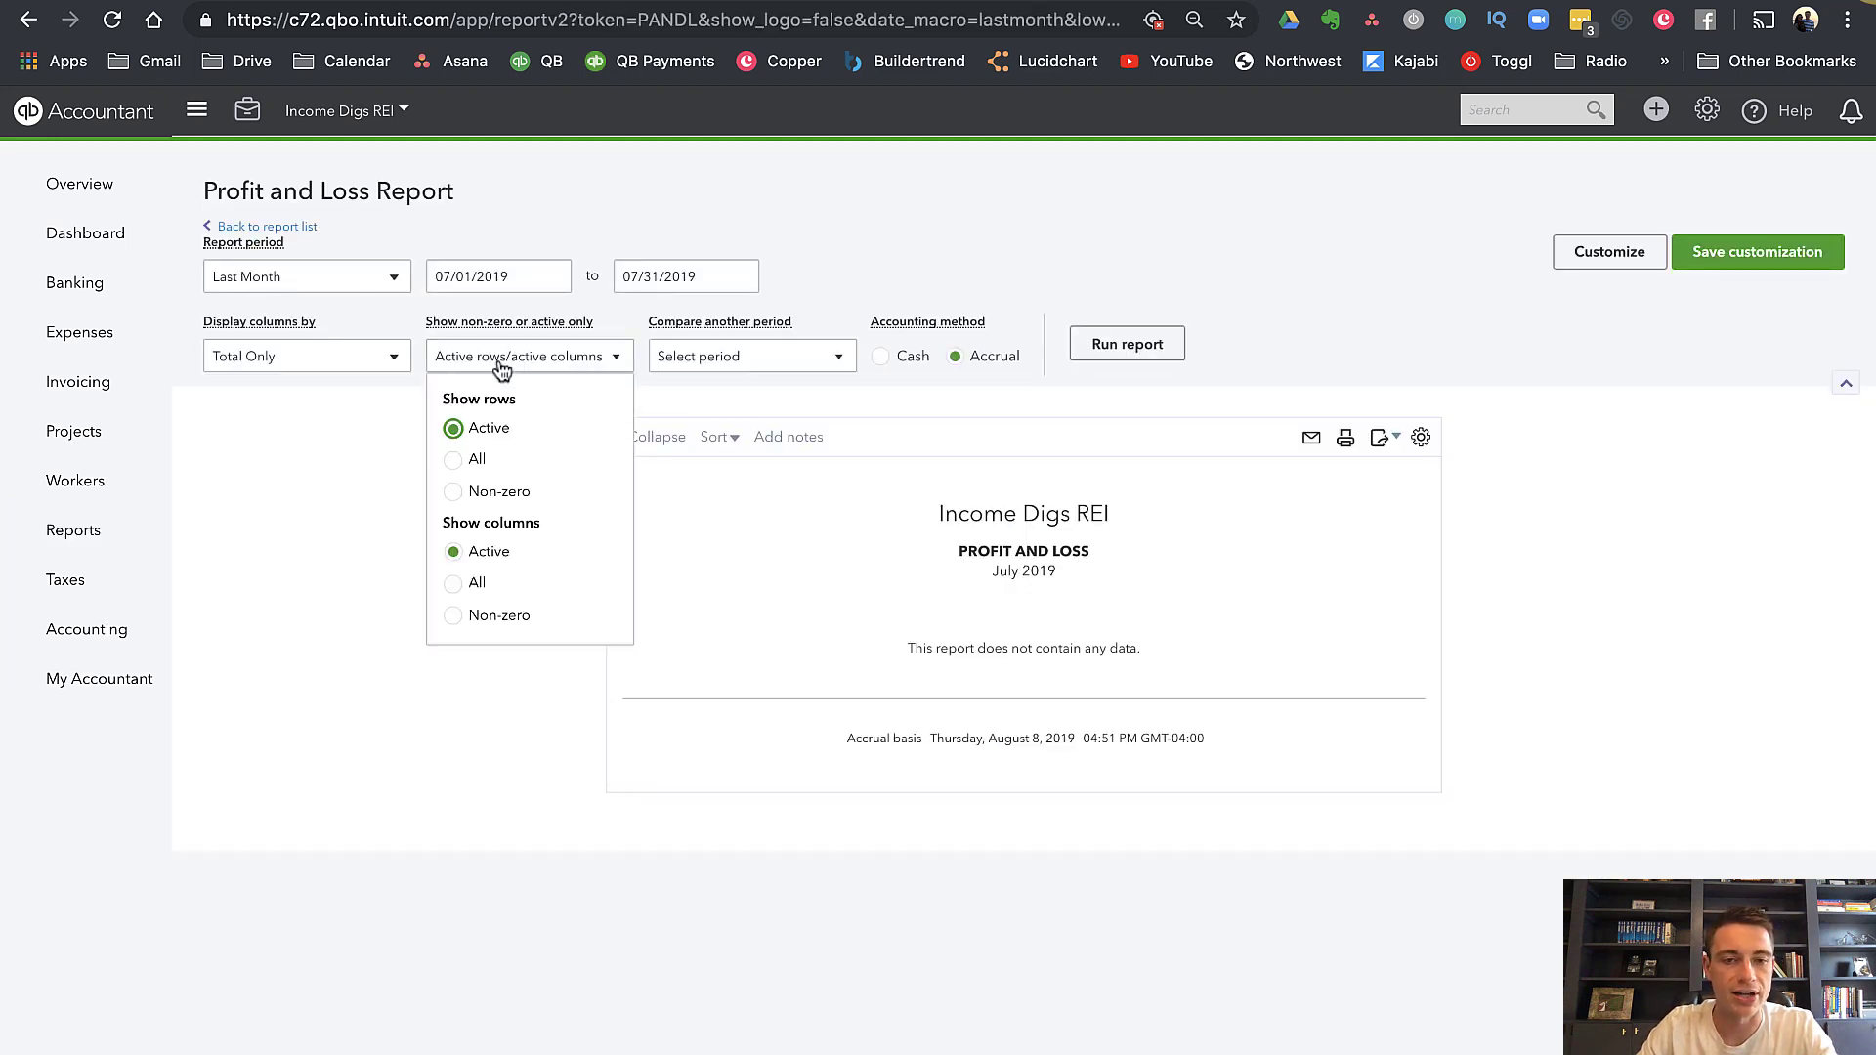
pyautogui.click(458, 463)
pyautogui.click(1139, 362)
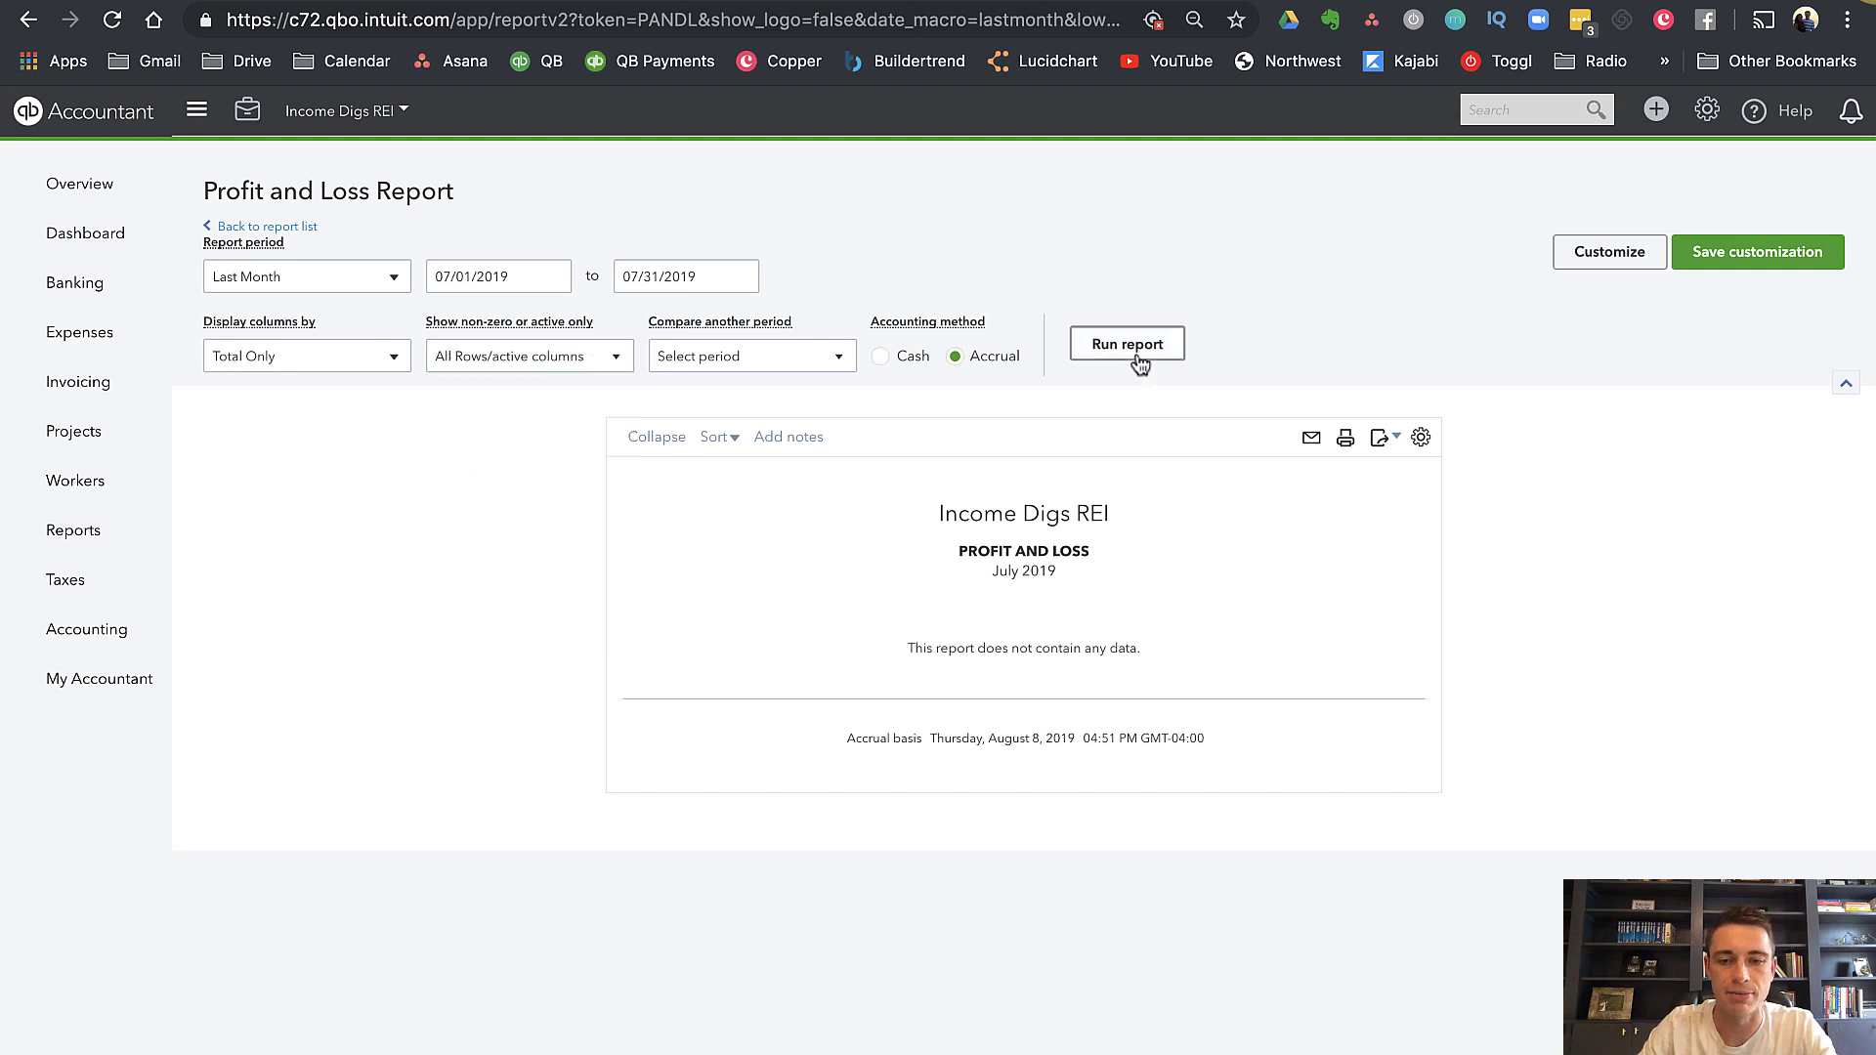
pyautogui.click(517, 363)
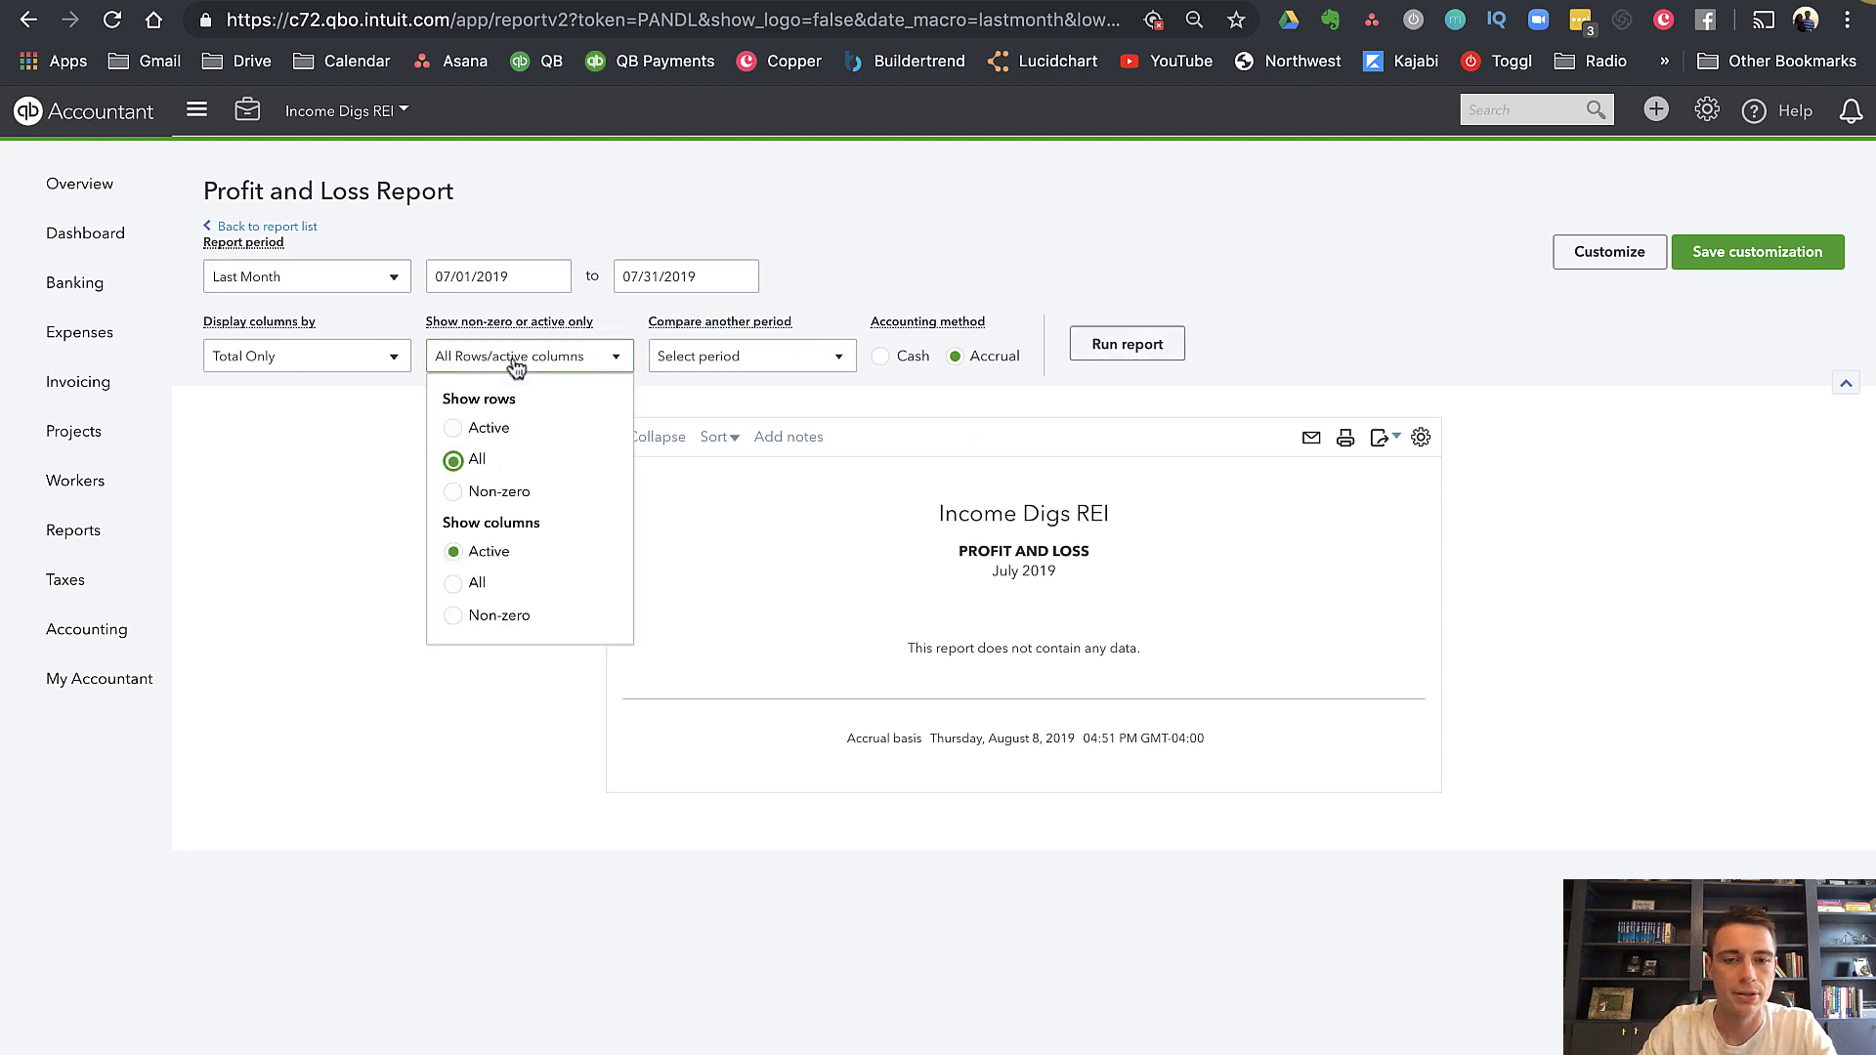
pyautogui.click(460, 584)
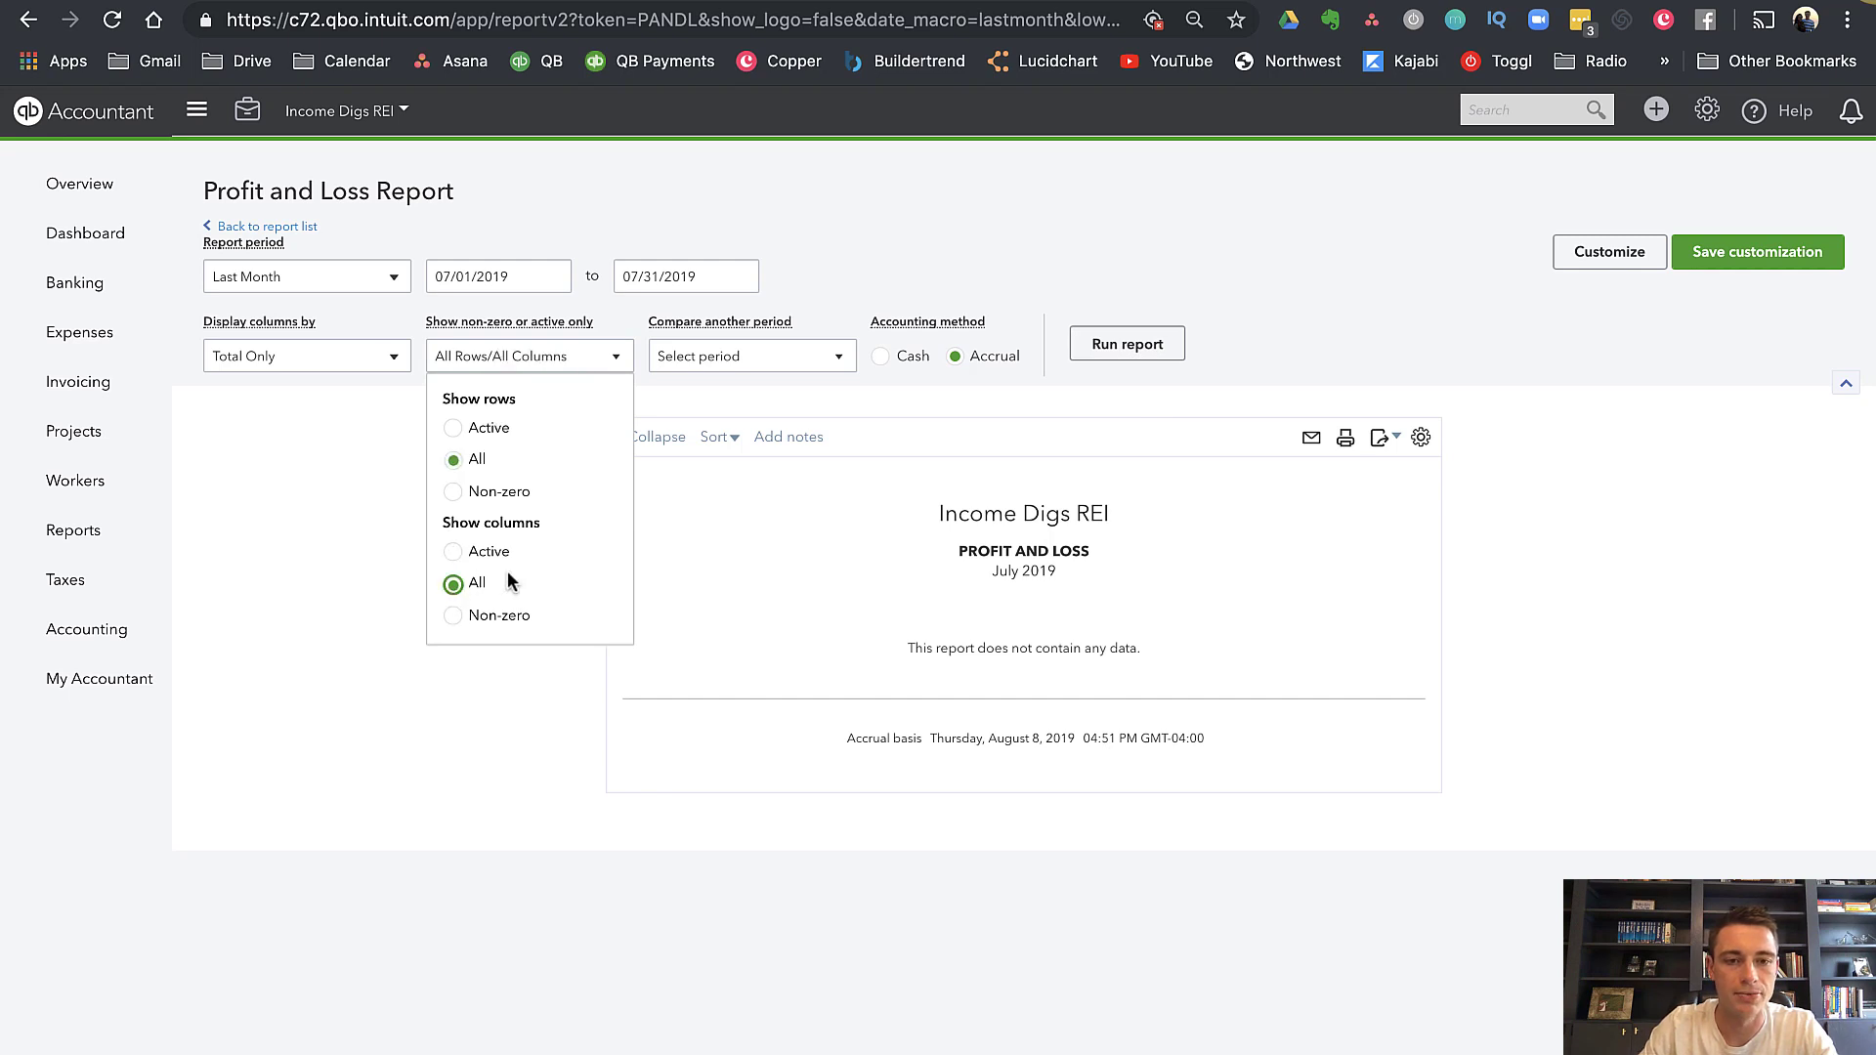
pyautogui.click(1138, 354)
# Set the report period to All Dates and rerun the Profit and Loss report
pyautogui.click(381, 364)
pyautogui.click(276, 284)
pyautogui.scroll(5, 276, 306)
pyautogui.click(277, 312)
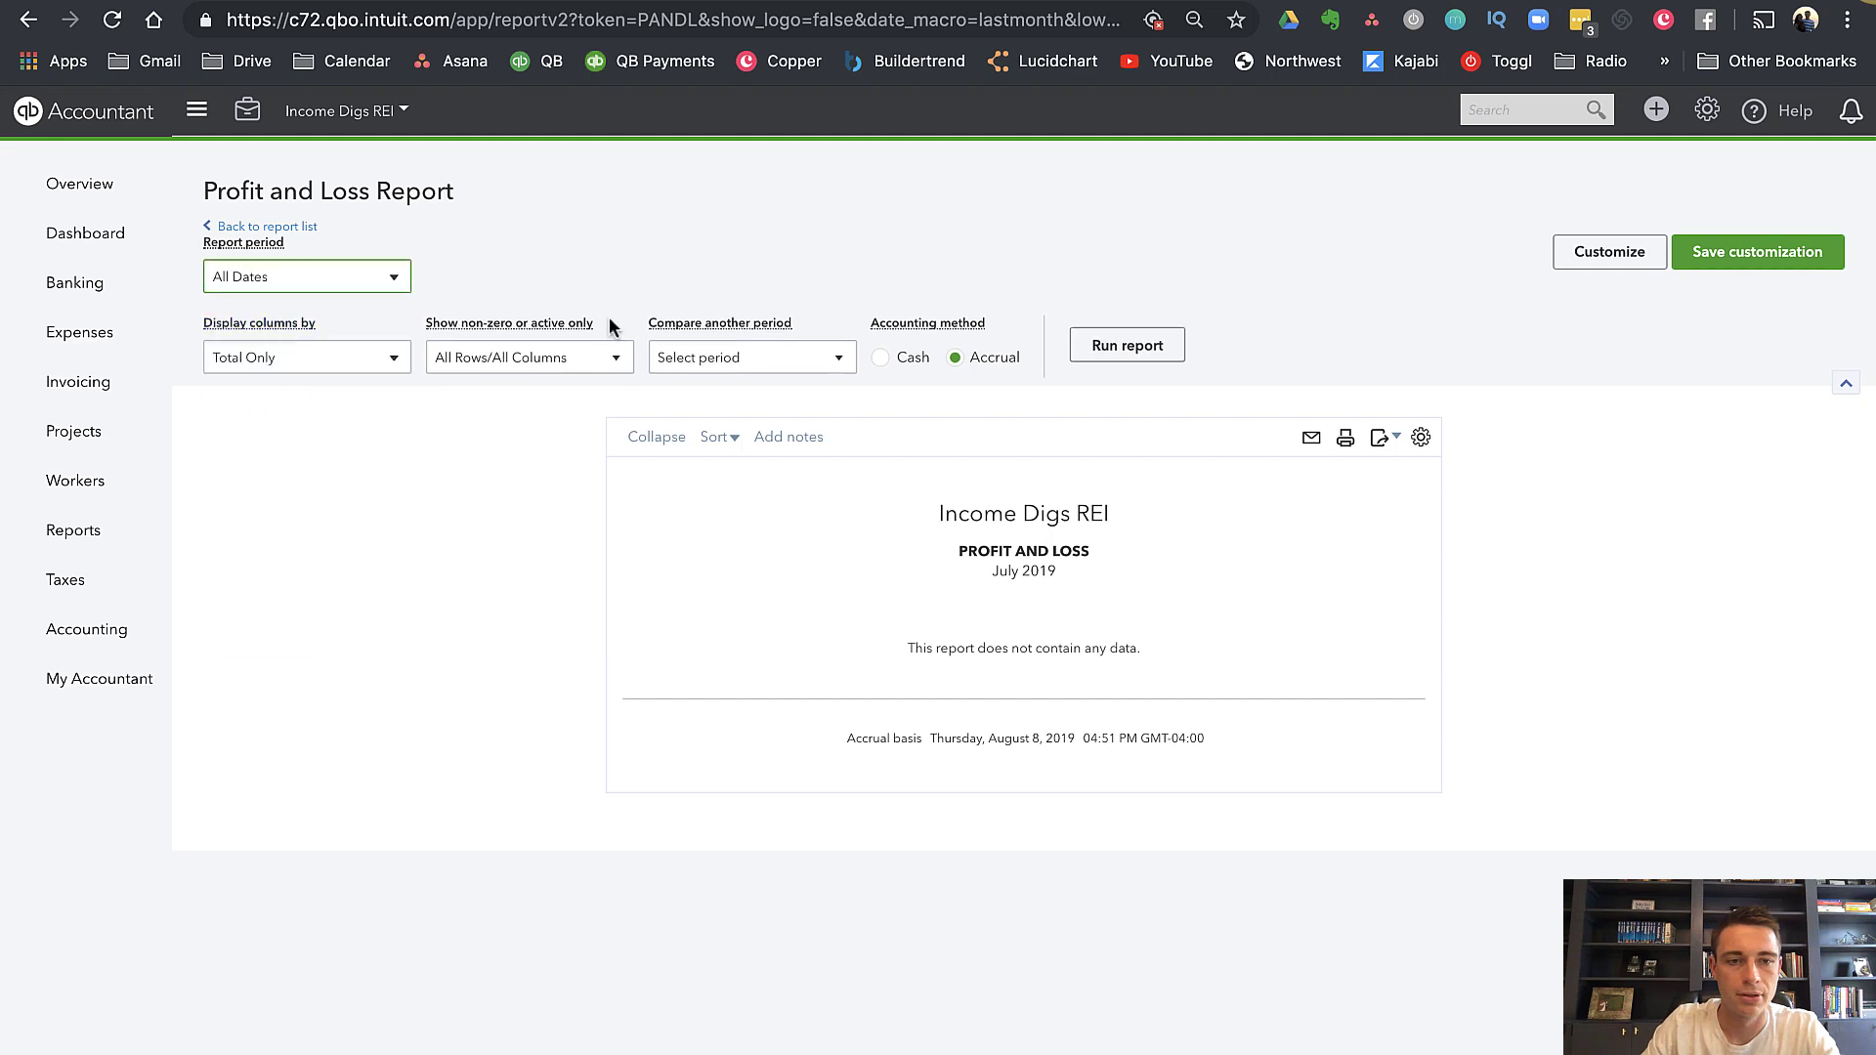
pyautogui.click(1148, 352)
# Examine the income and Cost of Goods Sold categories in the Profit and Loss report, collapsing and re-expanding Cost of Goods Sold
pyautogui.scroll(-3, 1147, 355)
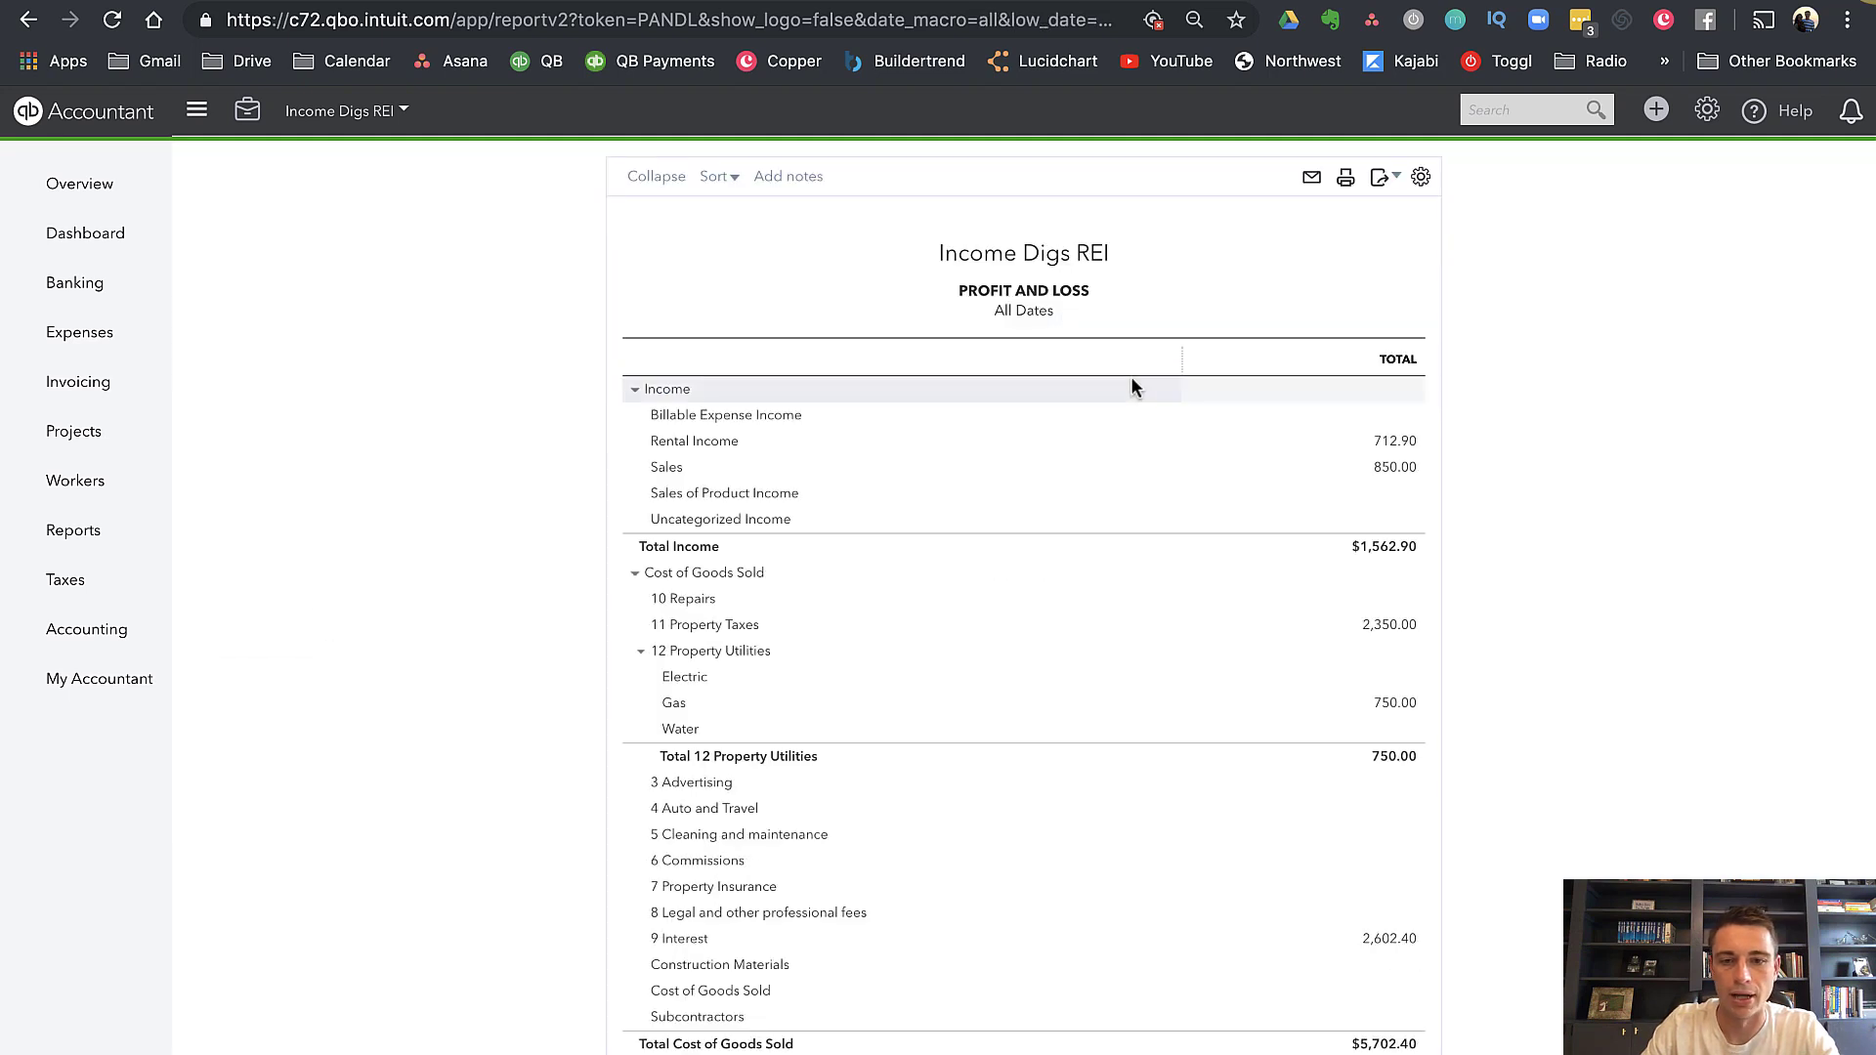
pyautogui.scroll(-2, 1348, 450)
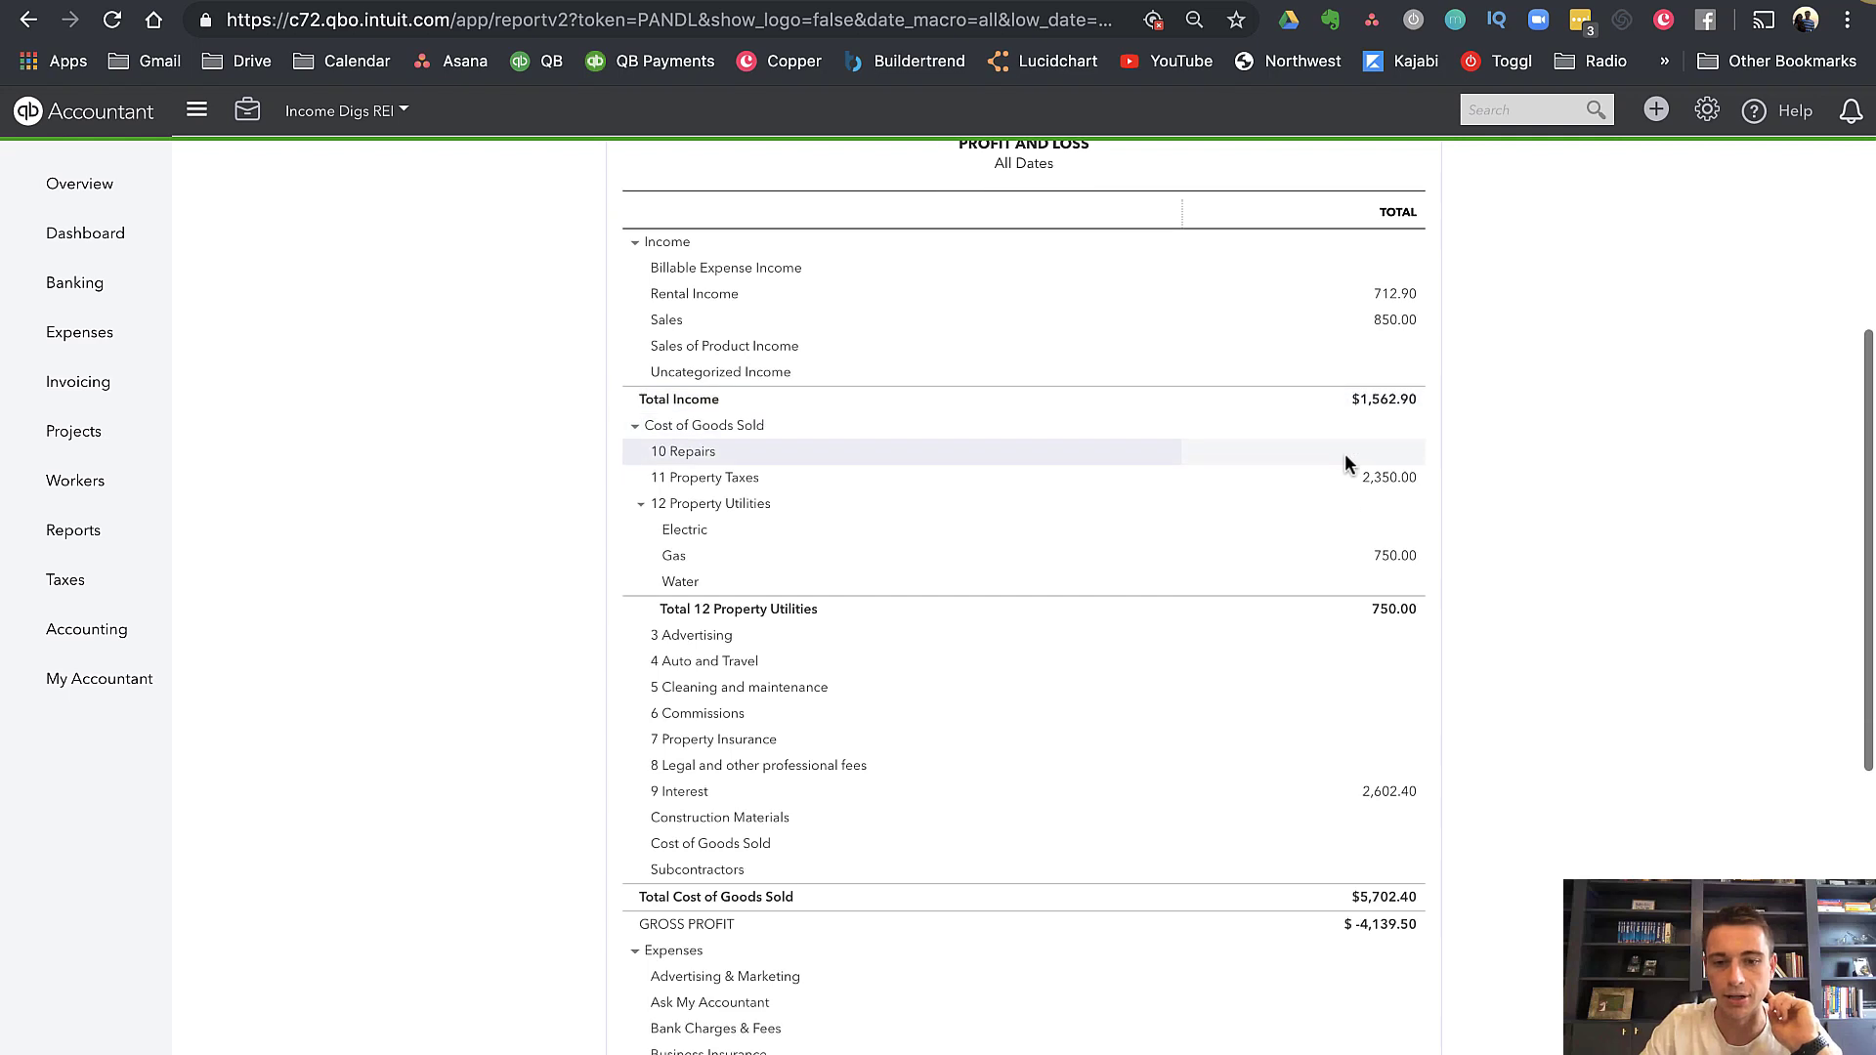
pyautogui.scroll(1, 687, 508)
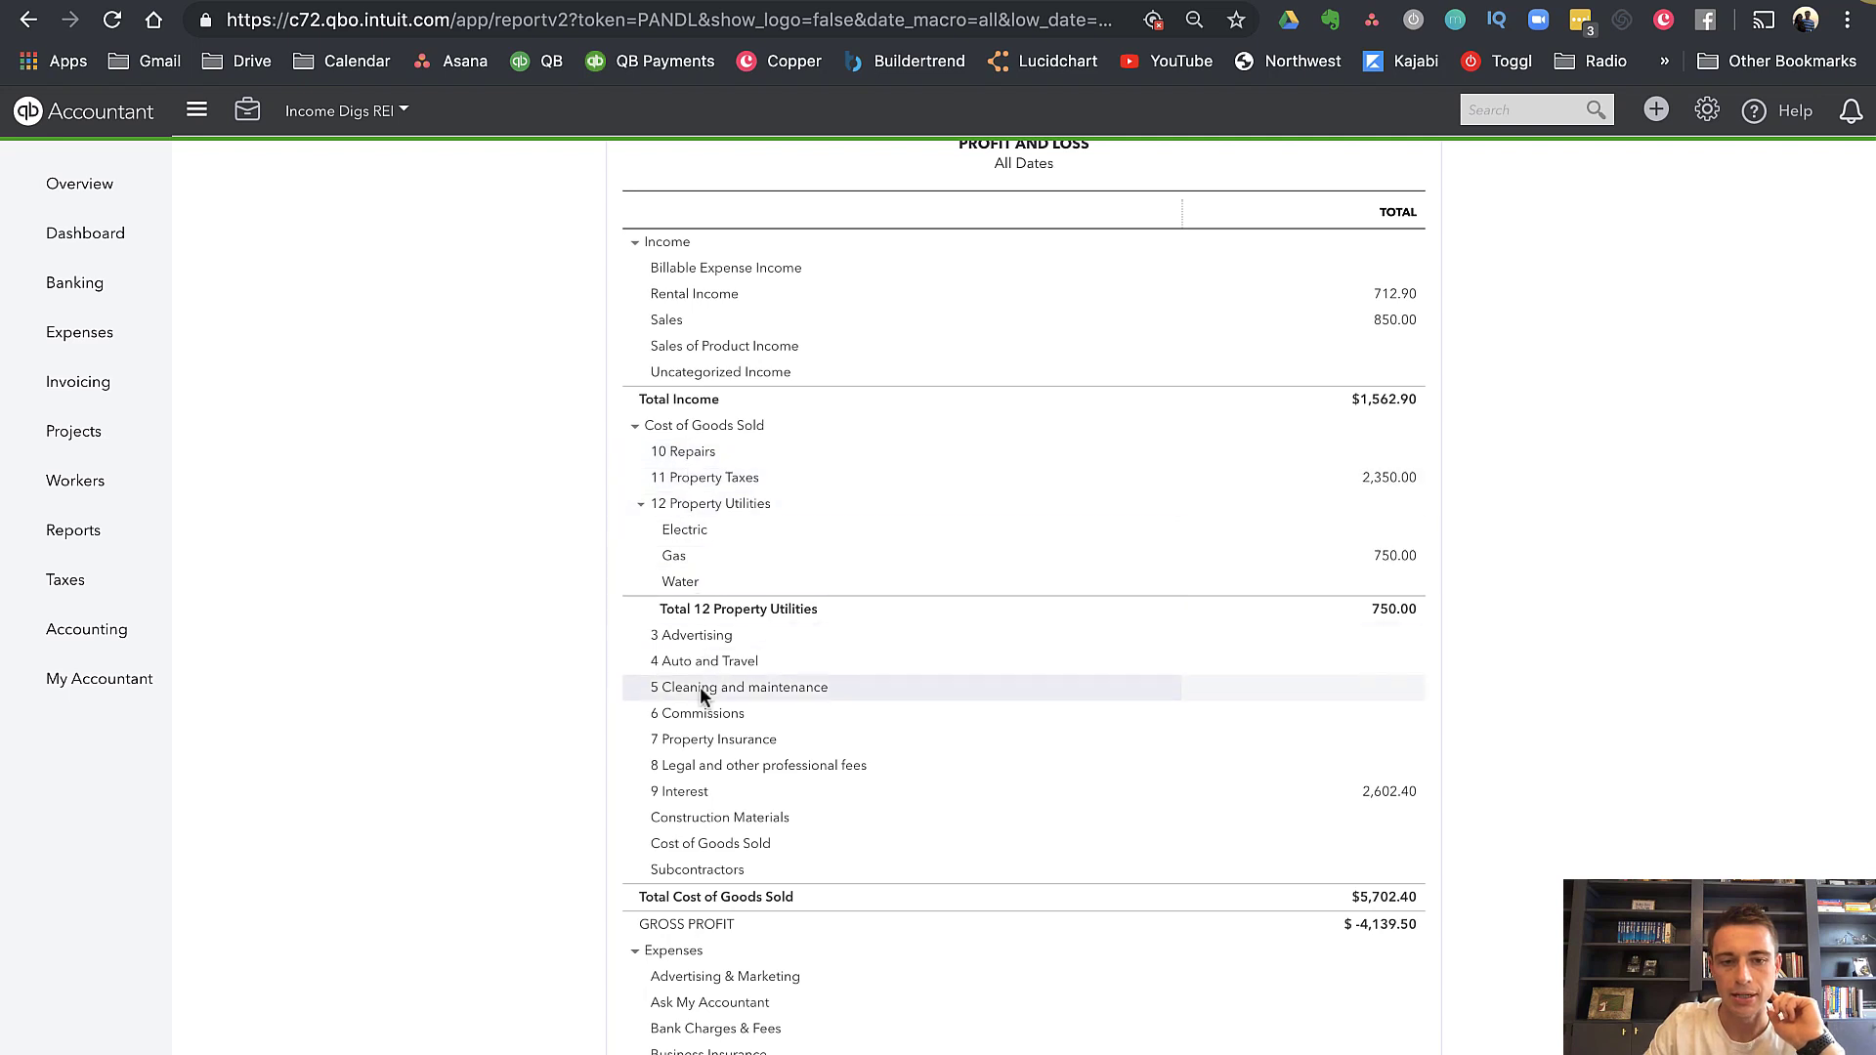
pyautogui.click(633, 426)
pyautogui.click(633, 427)
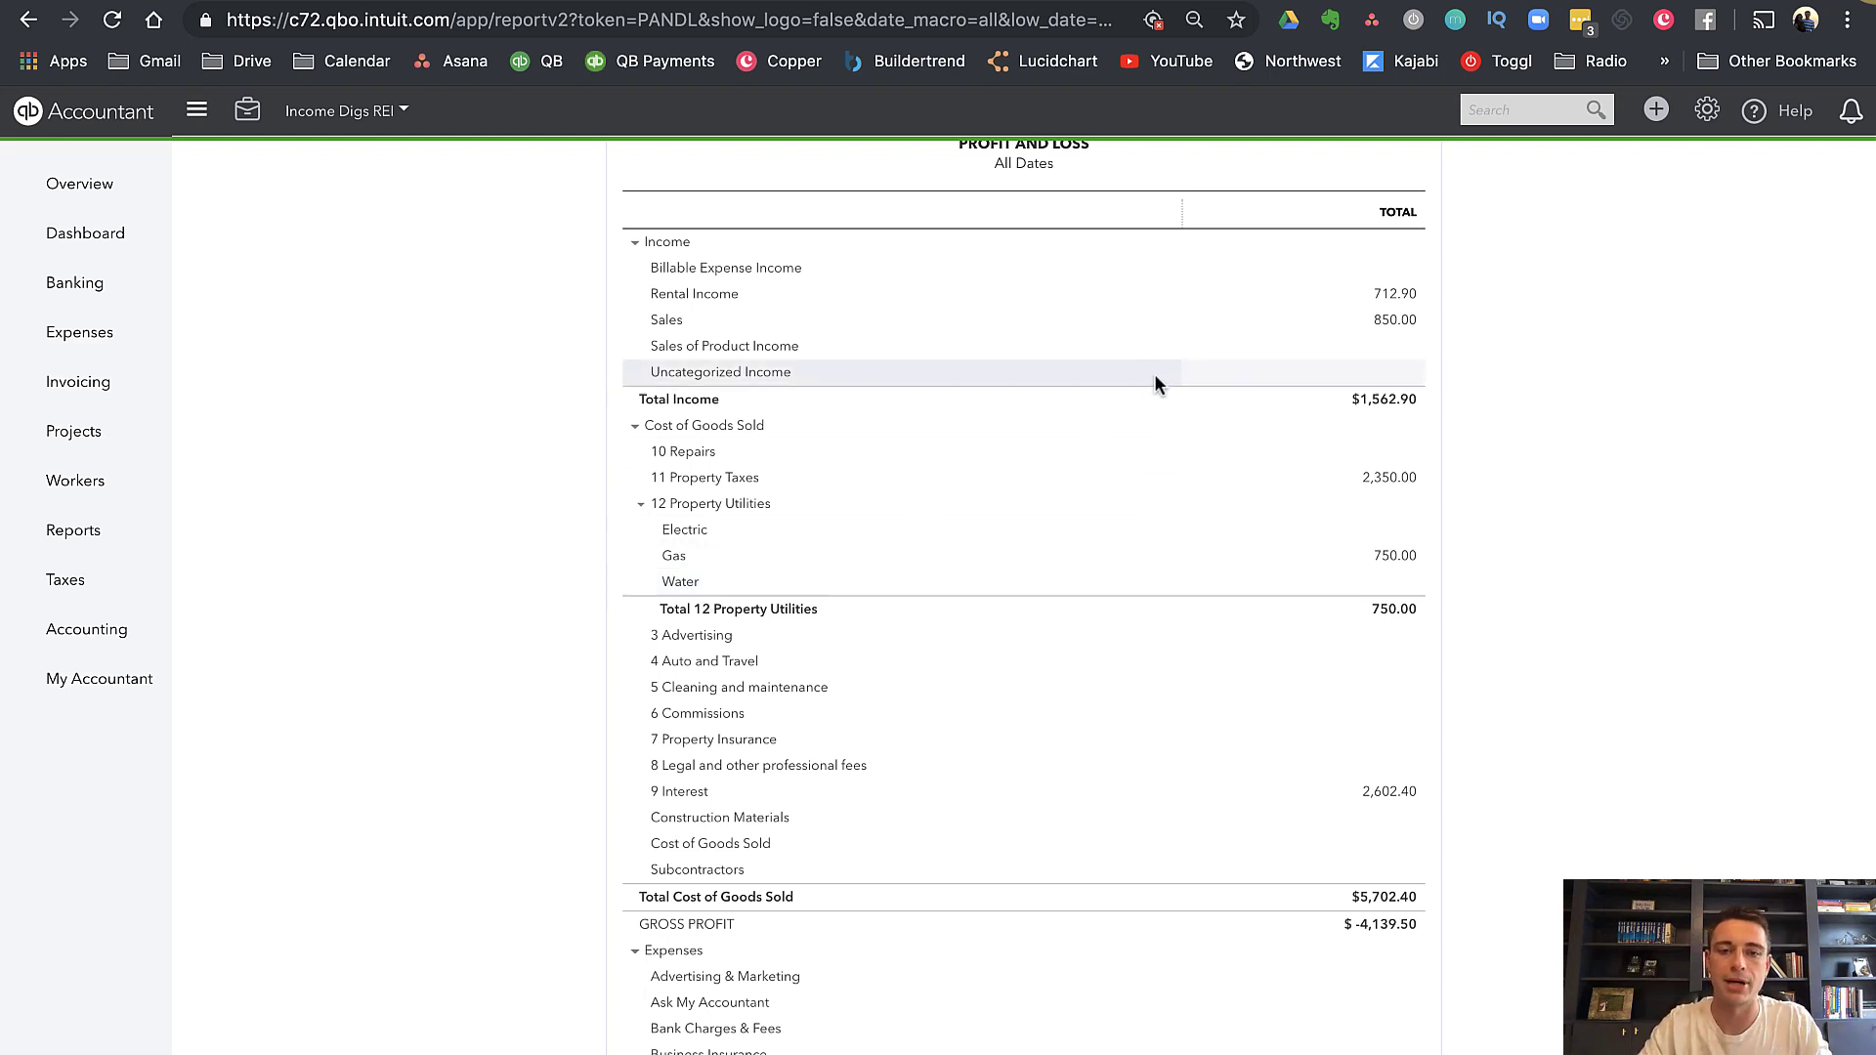
pyautogui.scroll(5, 1156, 367)
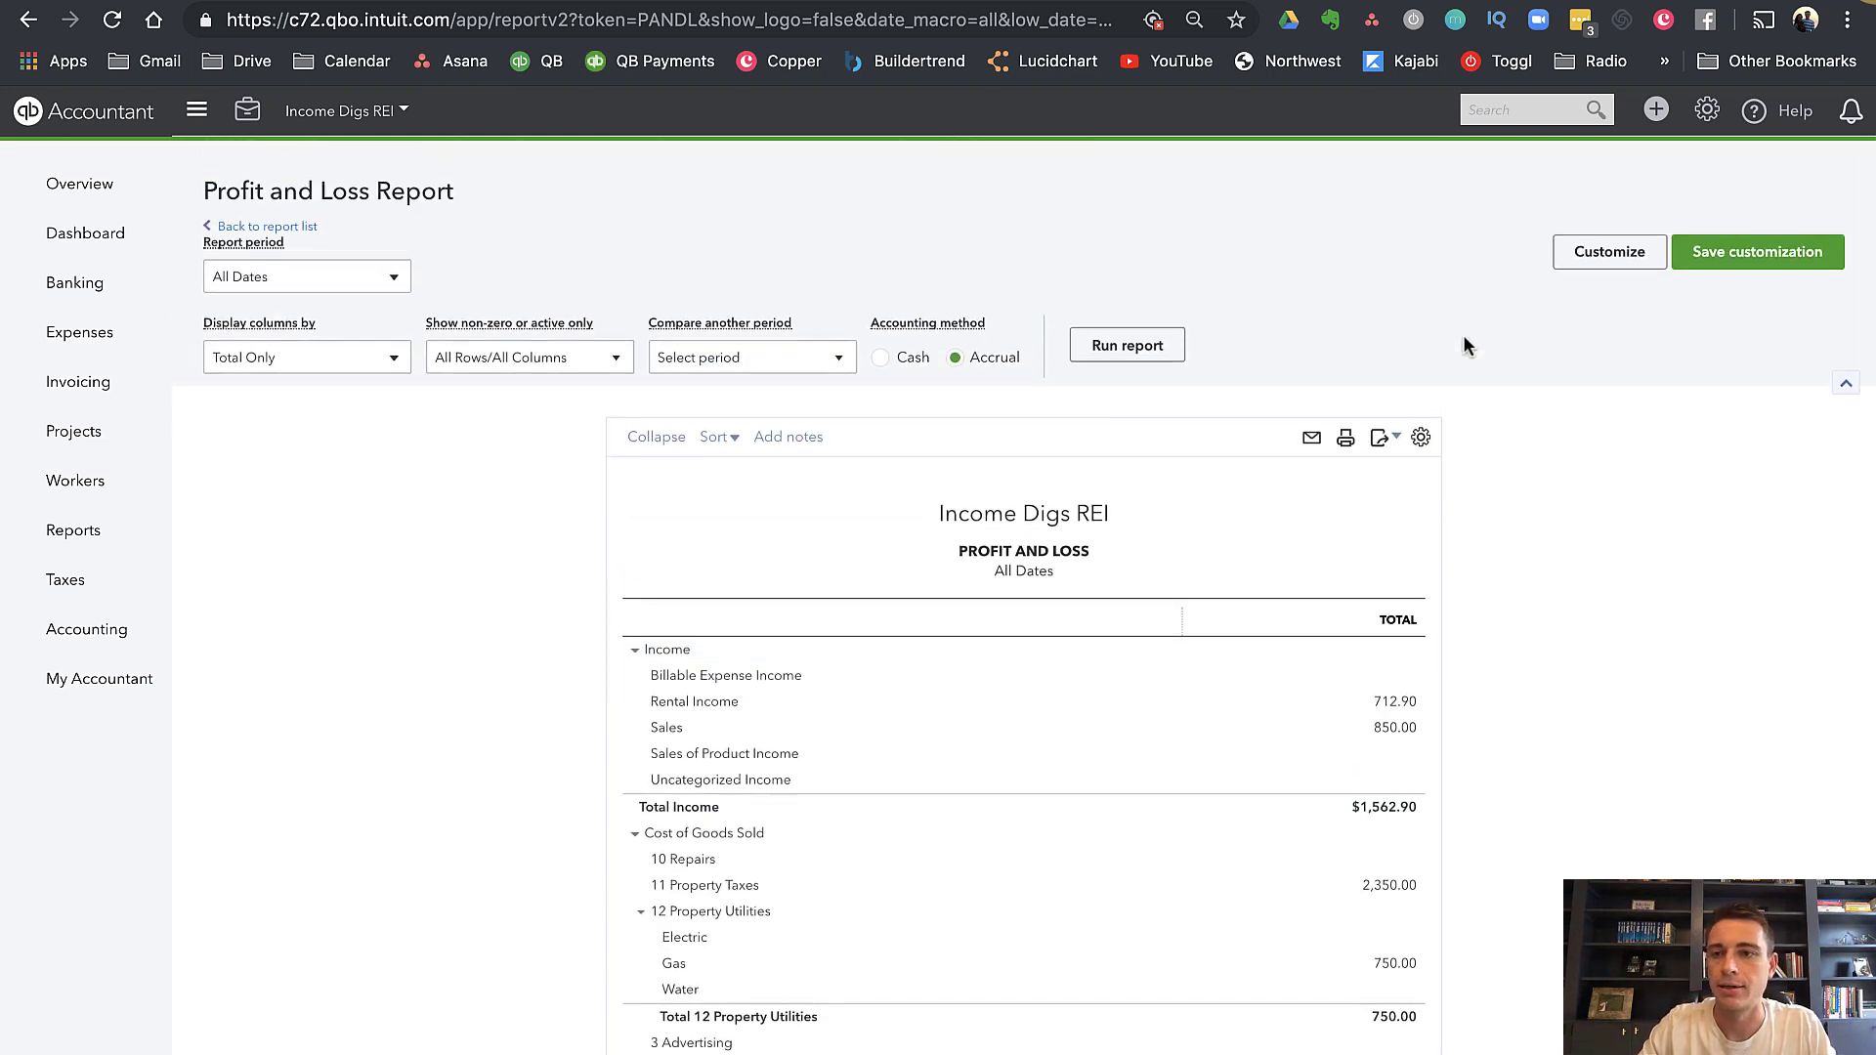
# Open the Chart of Accounts and examine its Cost of Goods Sold accounts
pyautogui.moveTo(124, 645)
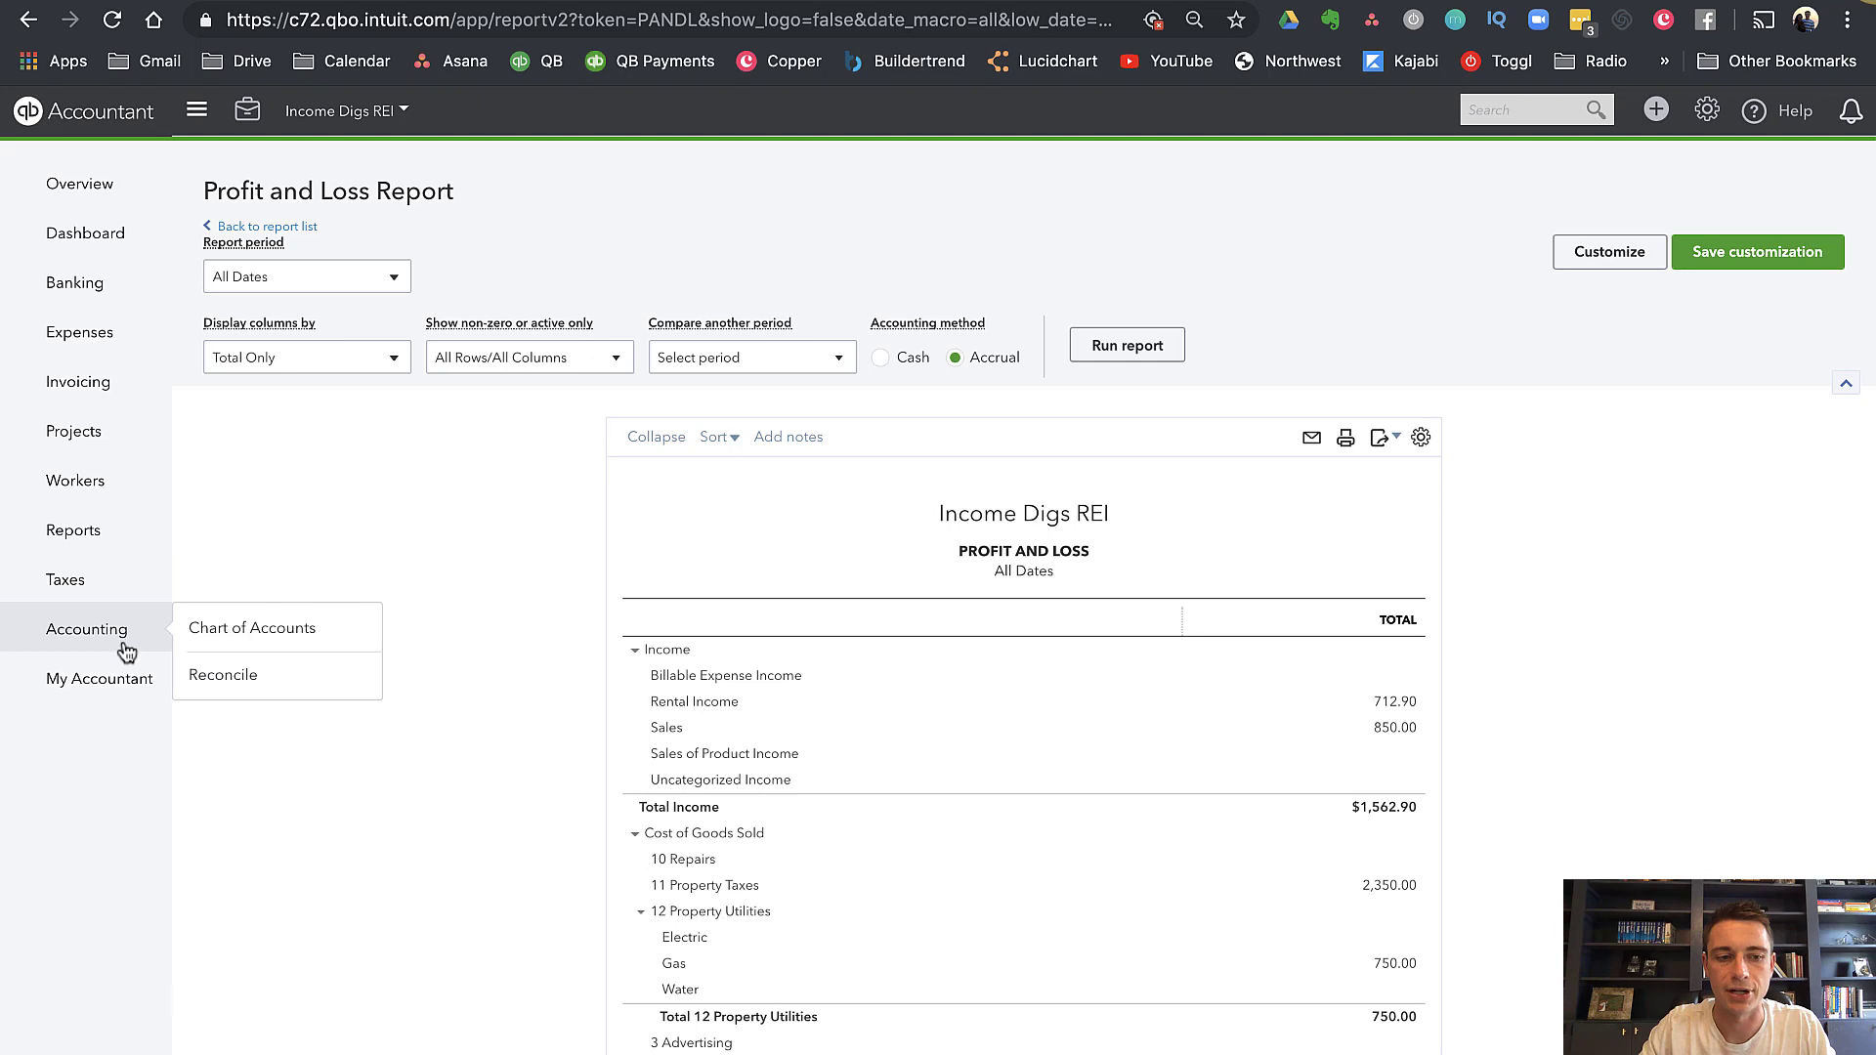
pyautogui.click(236, 645)
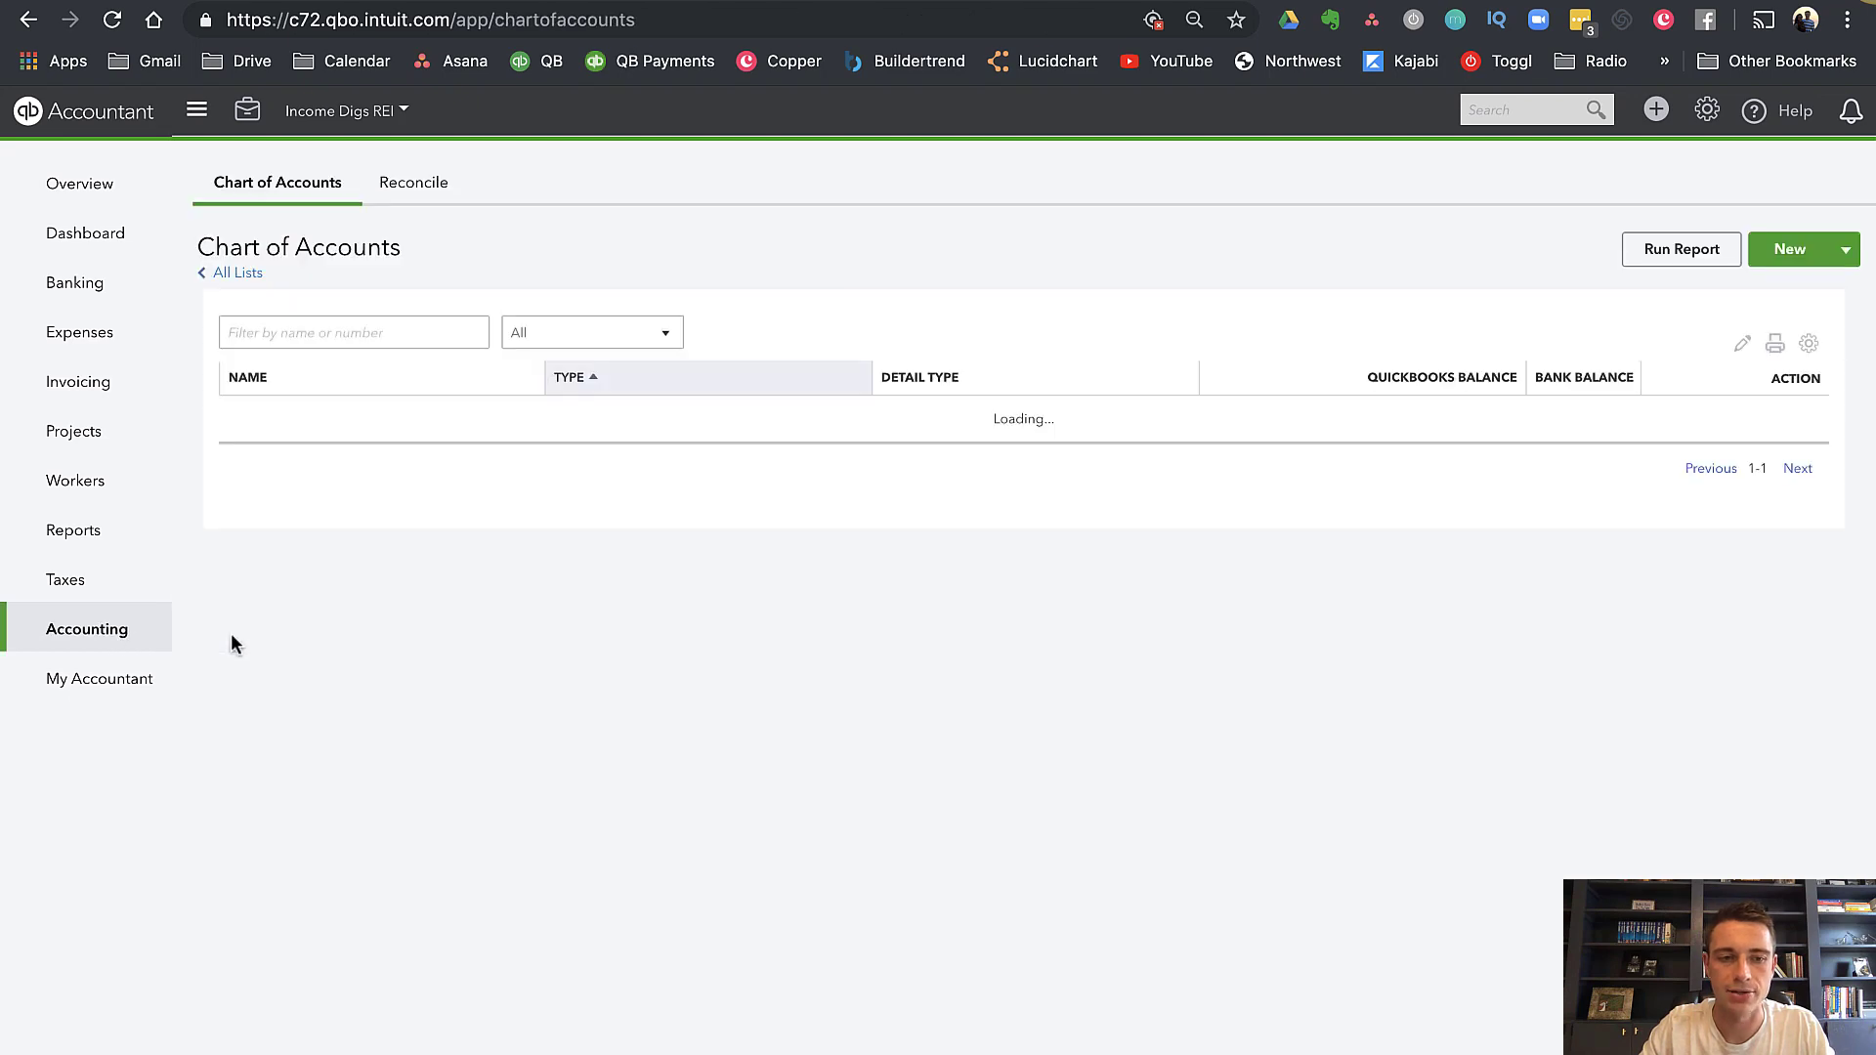
pyautogui.scroll(-15, 586, 669)
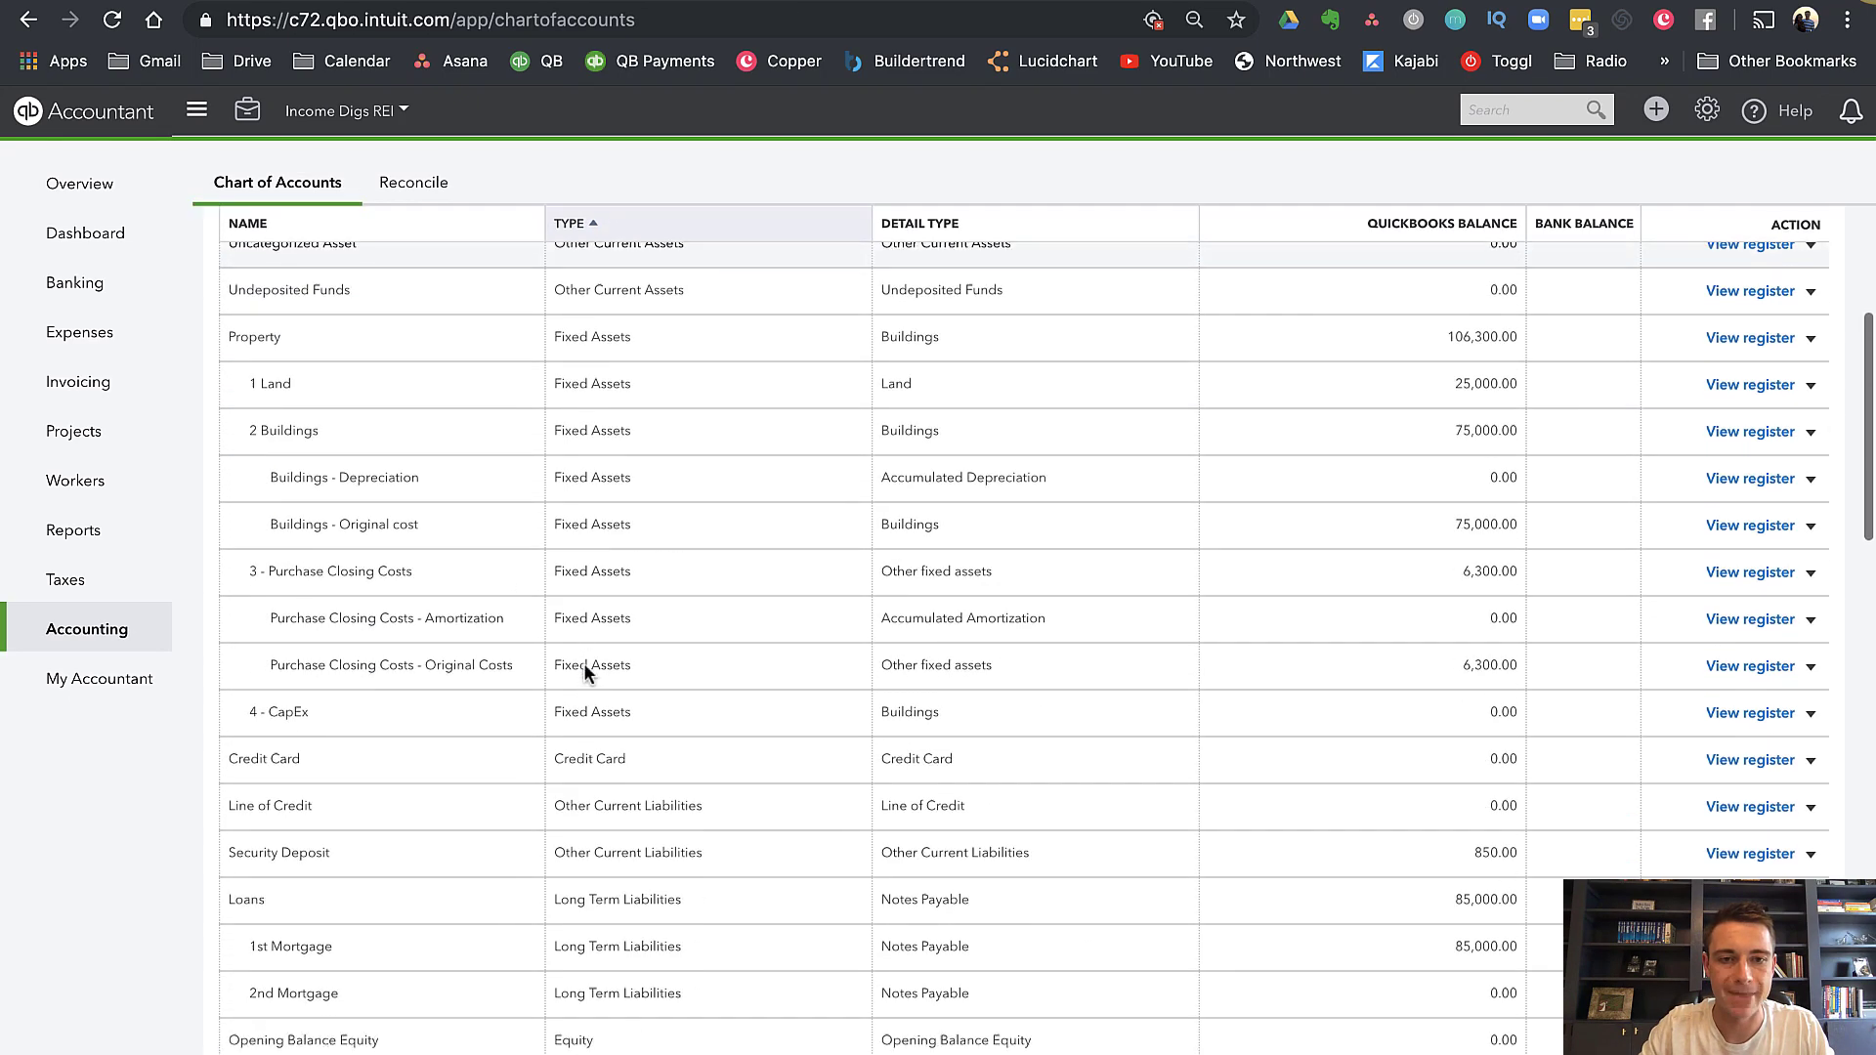
pyautogui.scroll(-1, 584, 663)
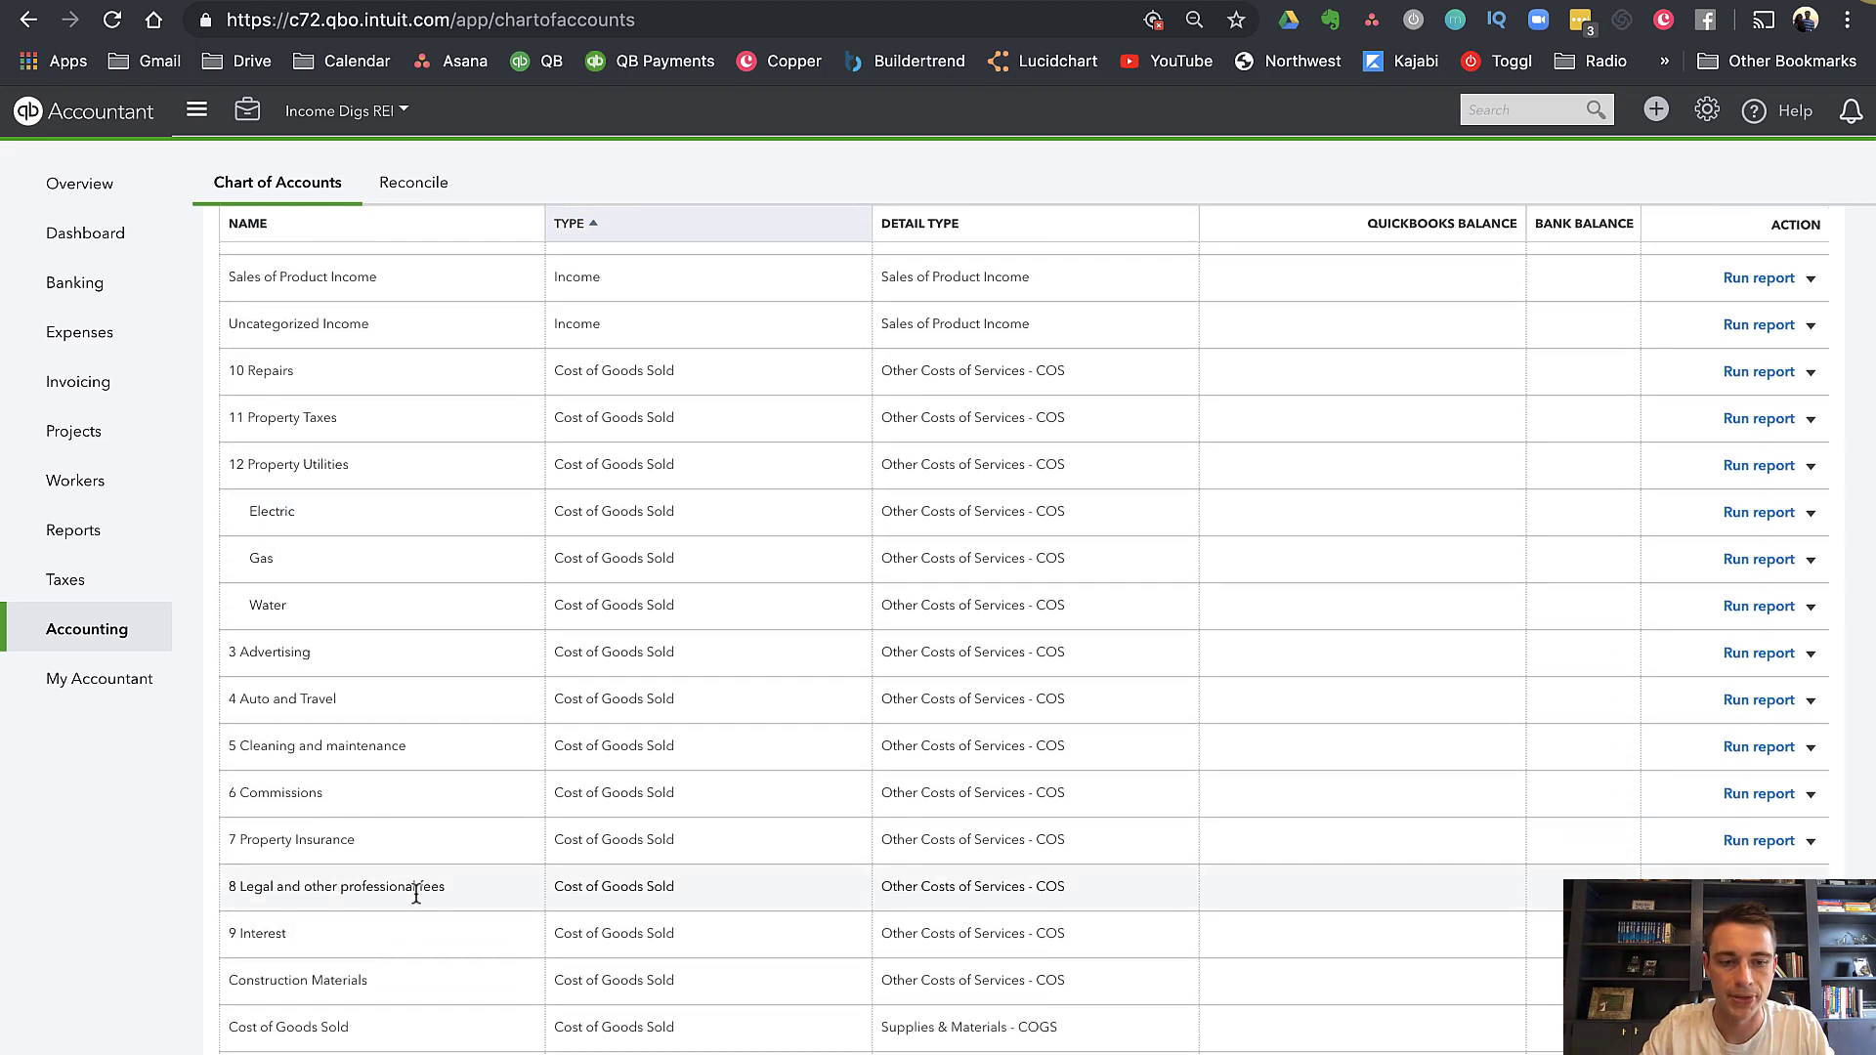
pyautogui.scroll(-1, 430, 893)
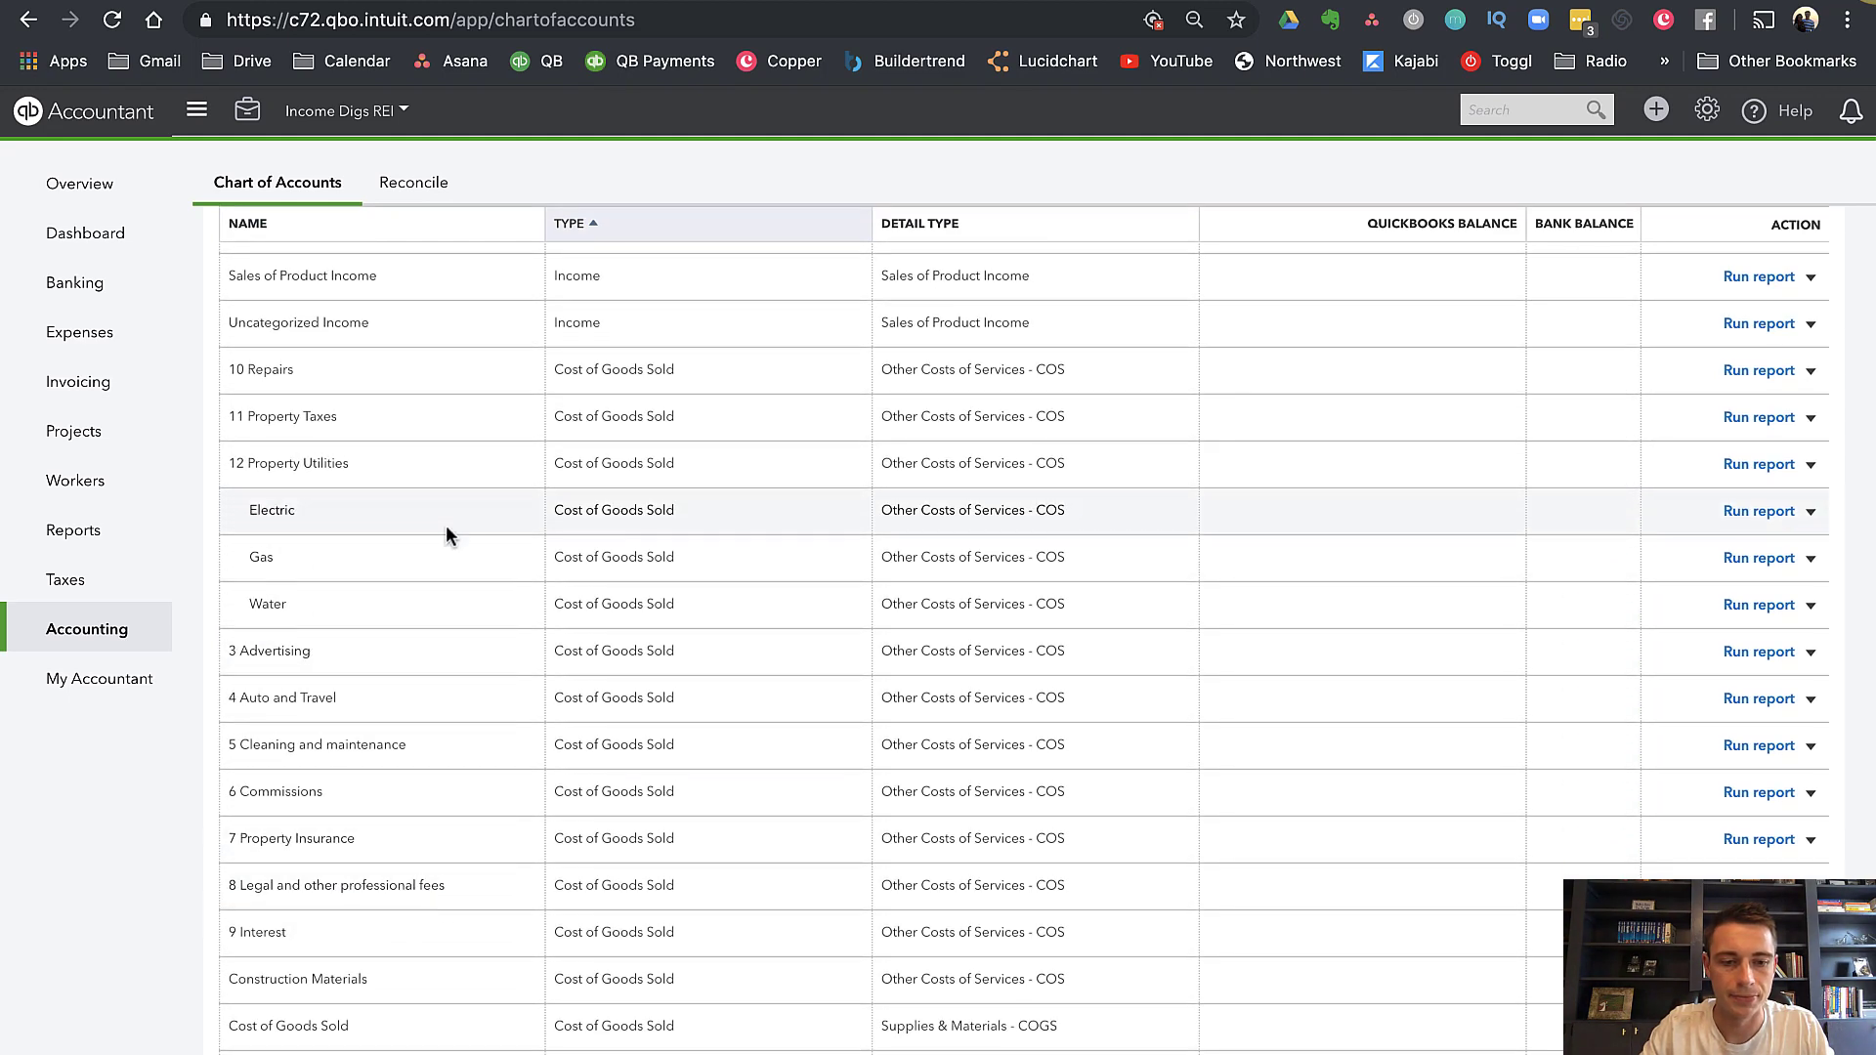
# Create a Cost of Goods Sold account named Rehab Costs with detail type Other Costs of Services - COS, and save it
pyautogui.scroll(2, 424, 632)
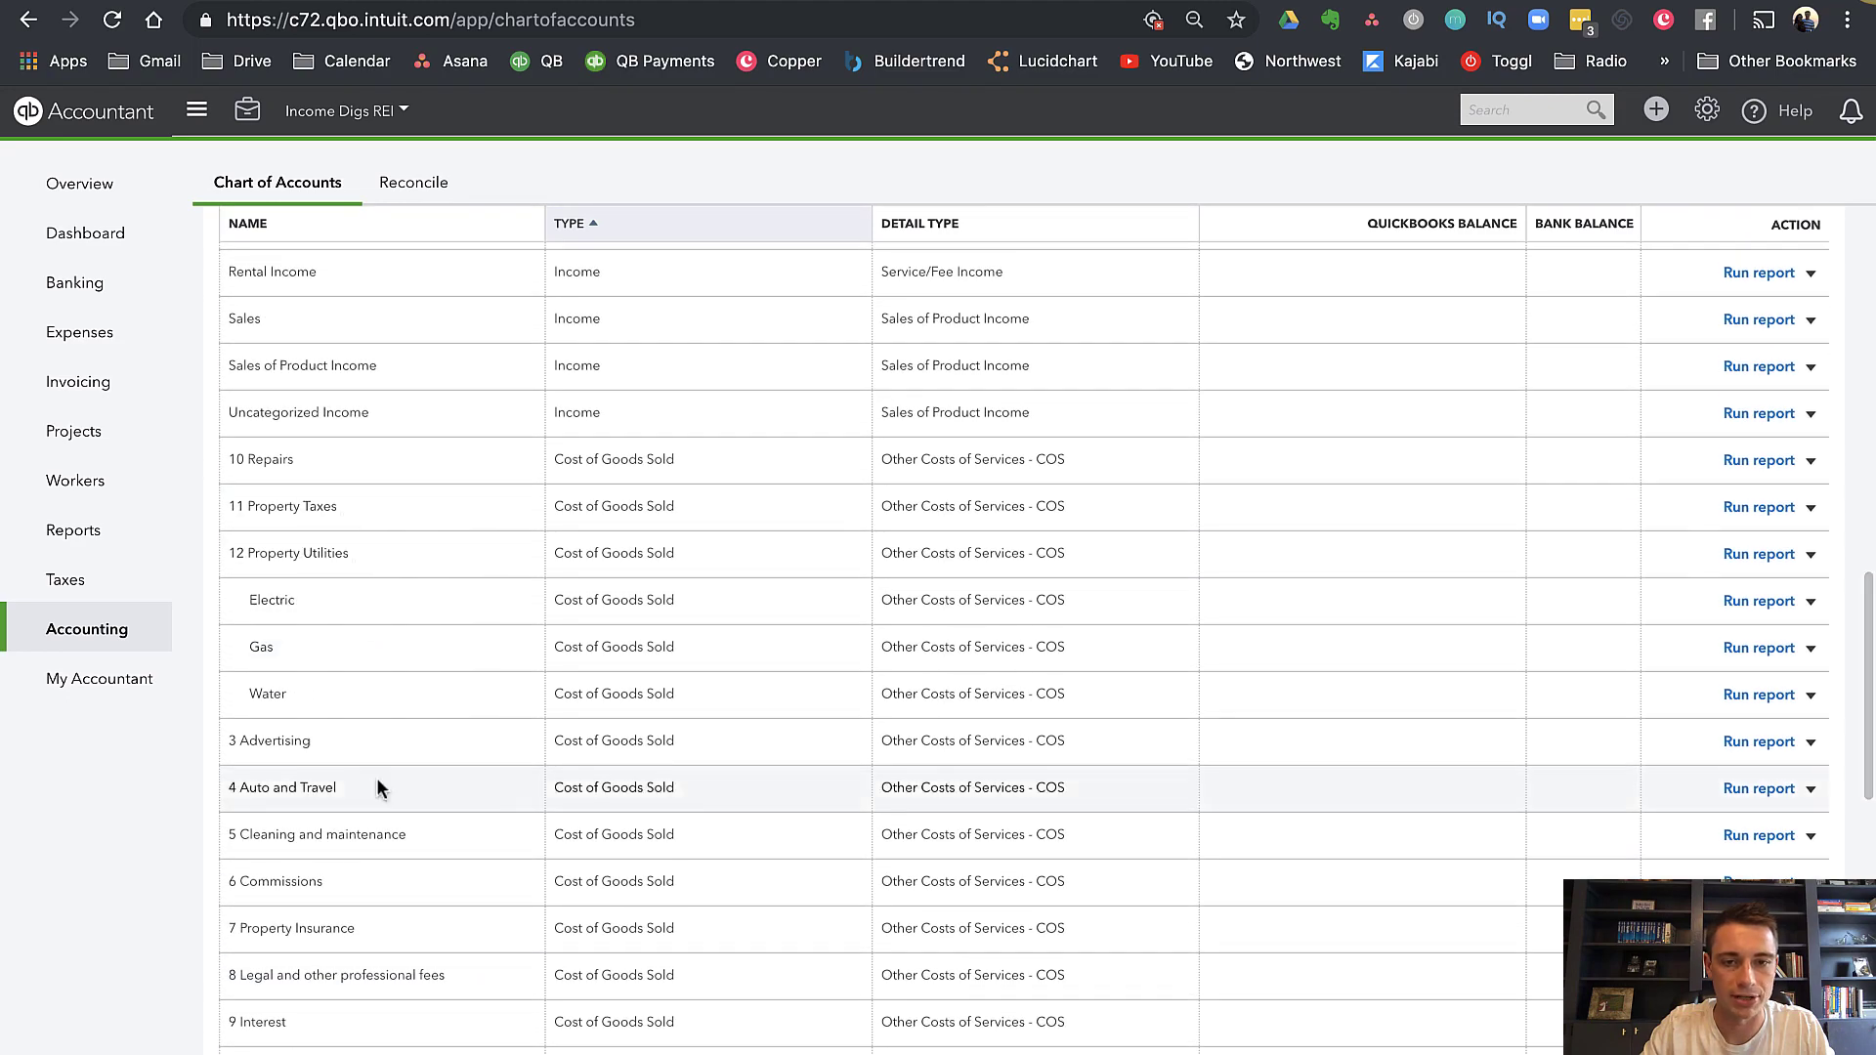
pyautogui.scroll(-6, 781, 695)
pyautogui.scroll(20, 781, 689)
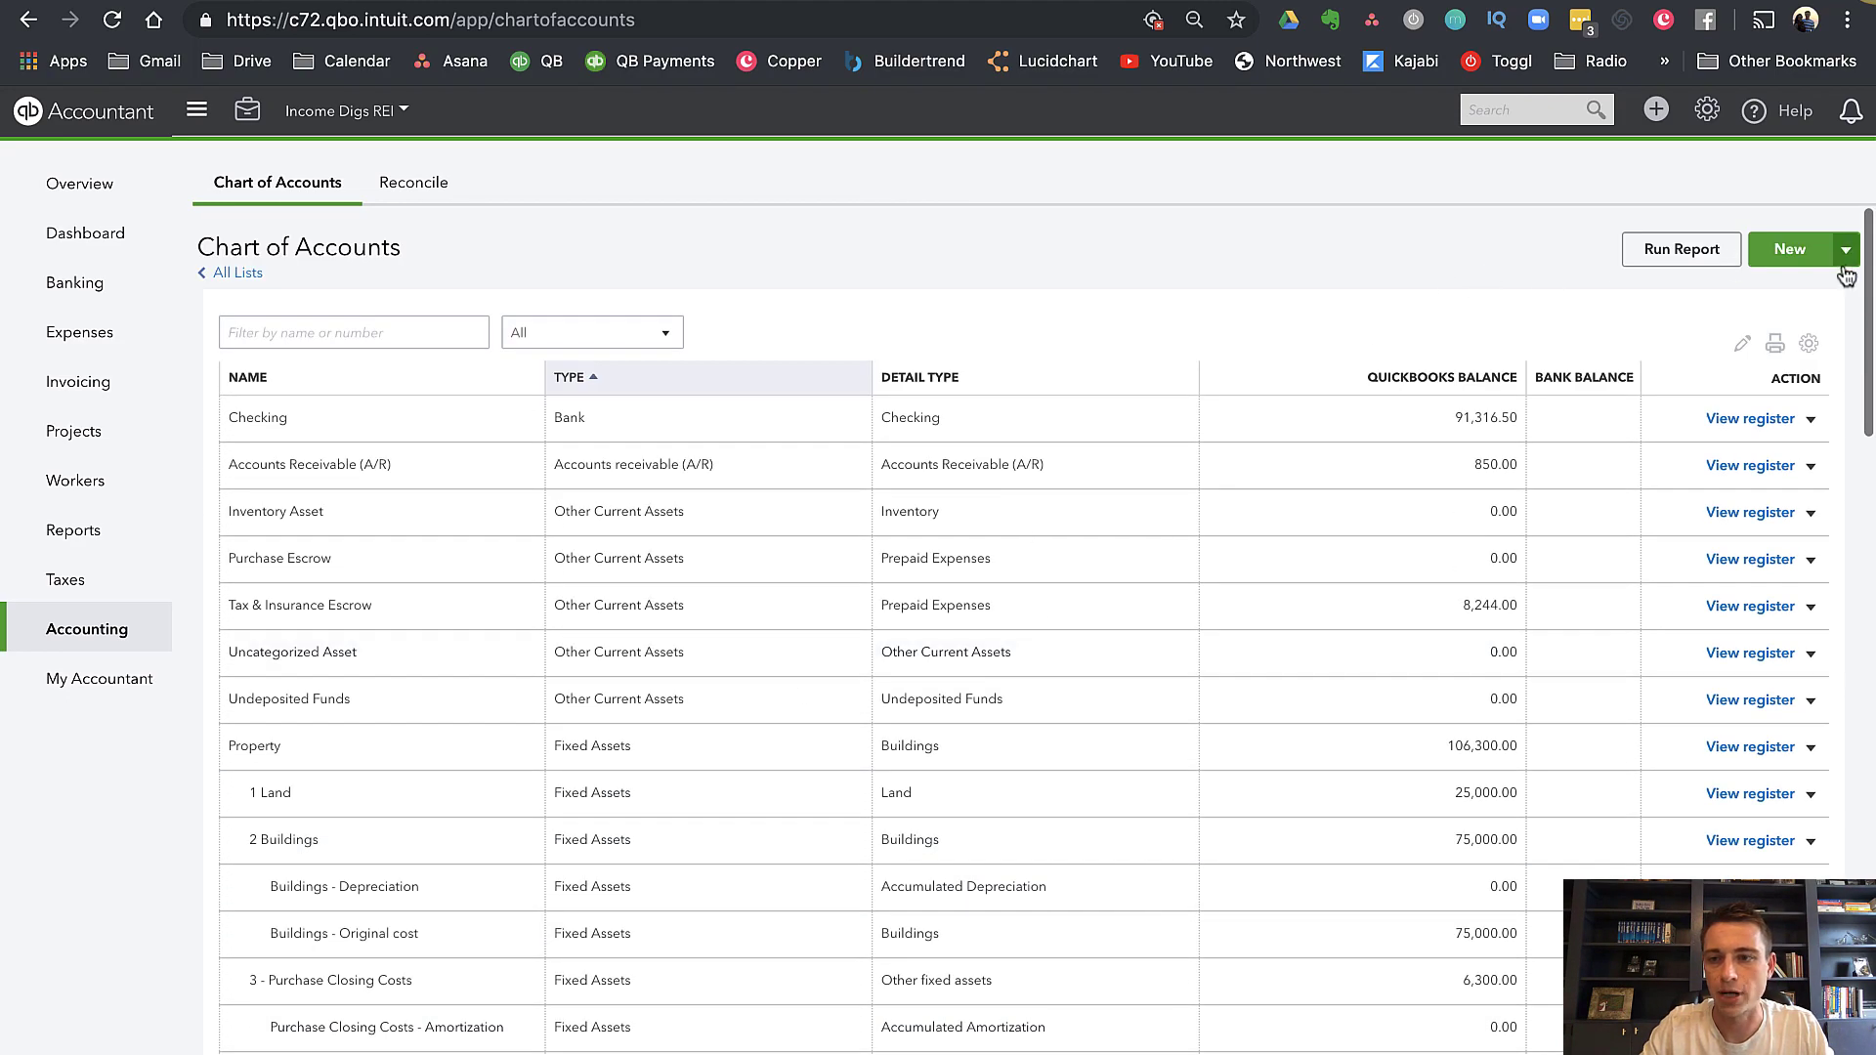
pyautogui.click(1784, 252)
pyautogui.click(690, 383)
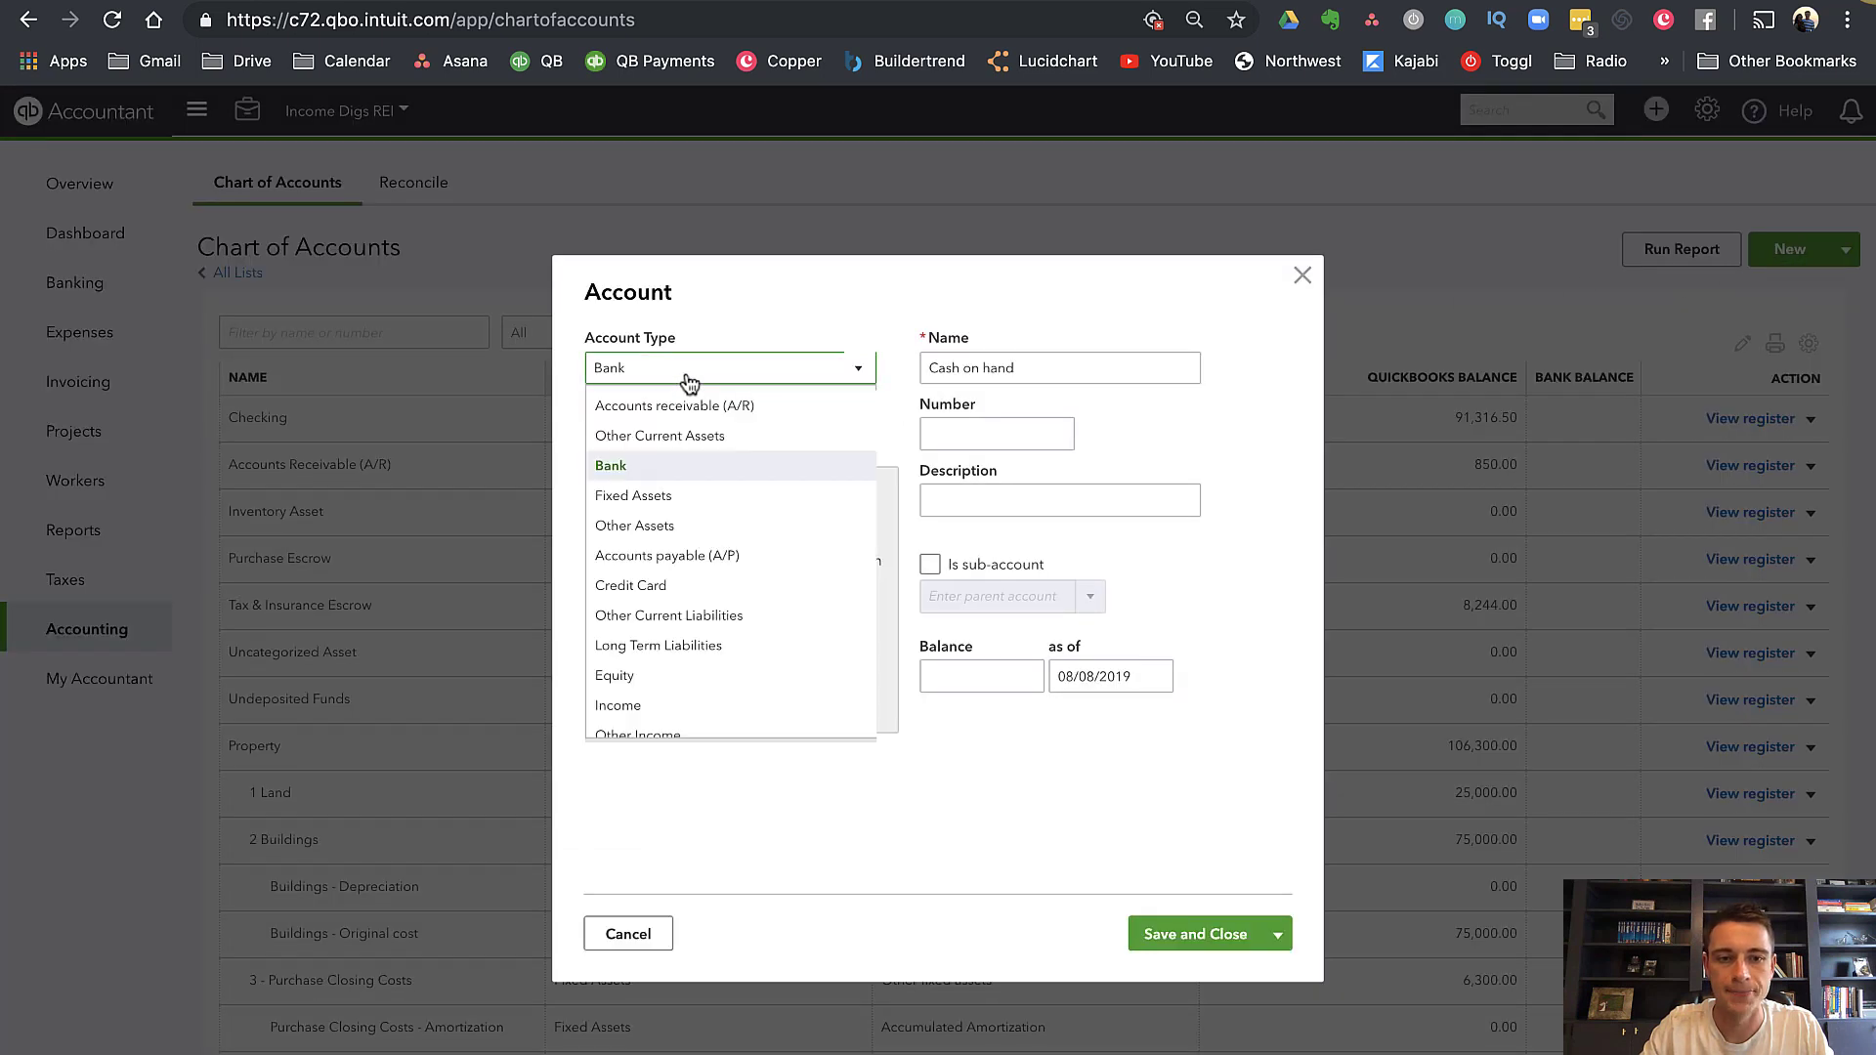
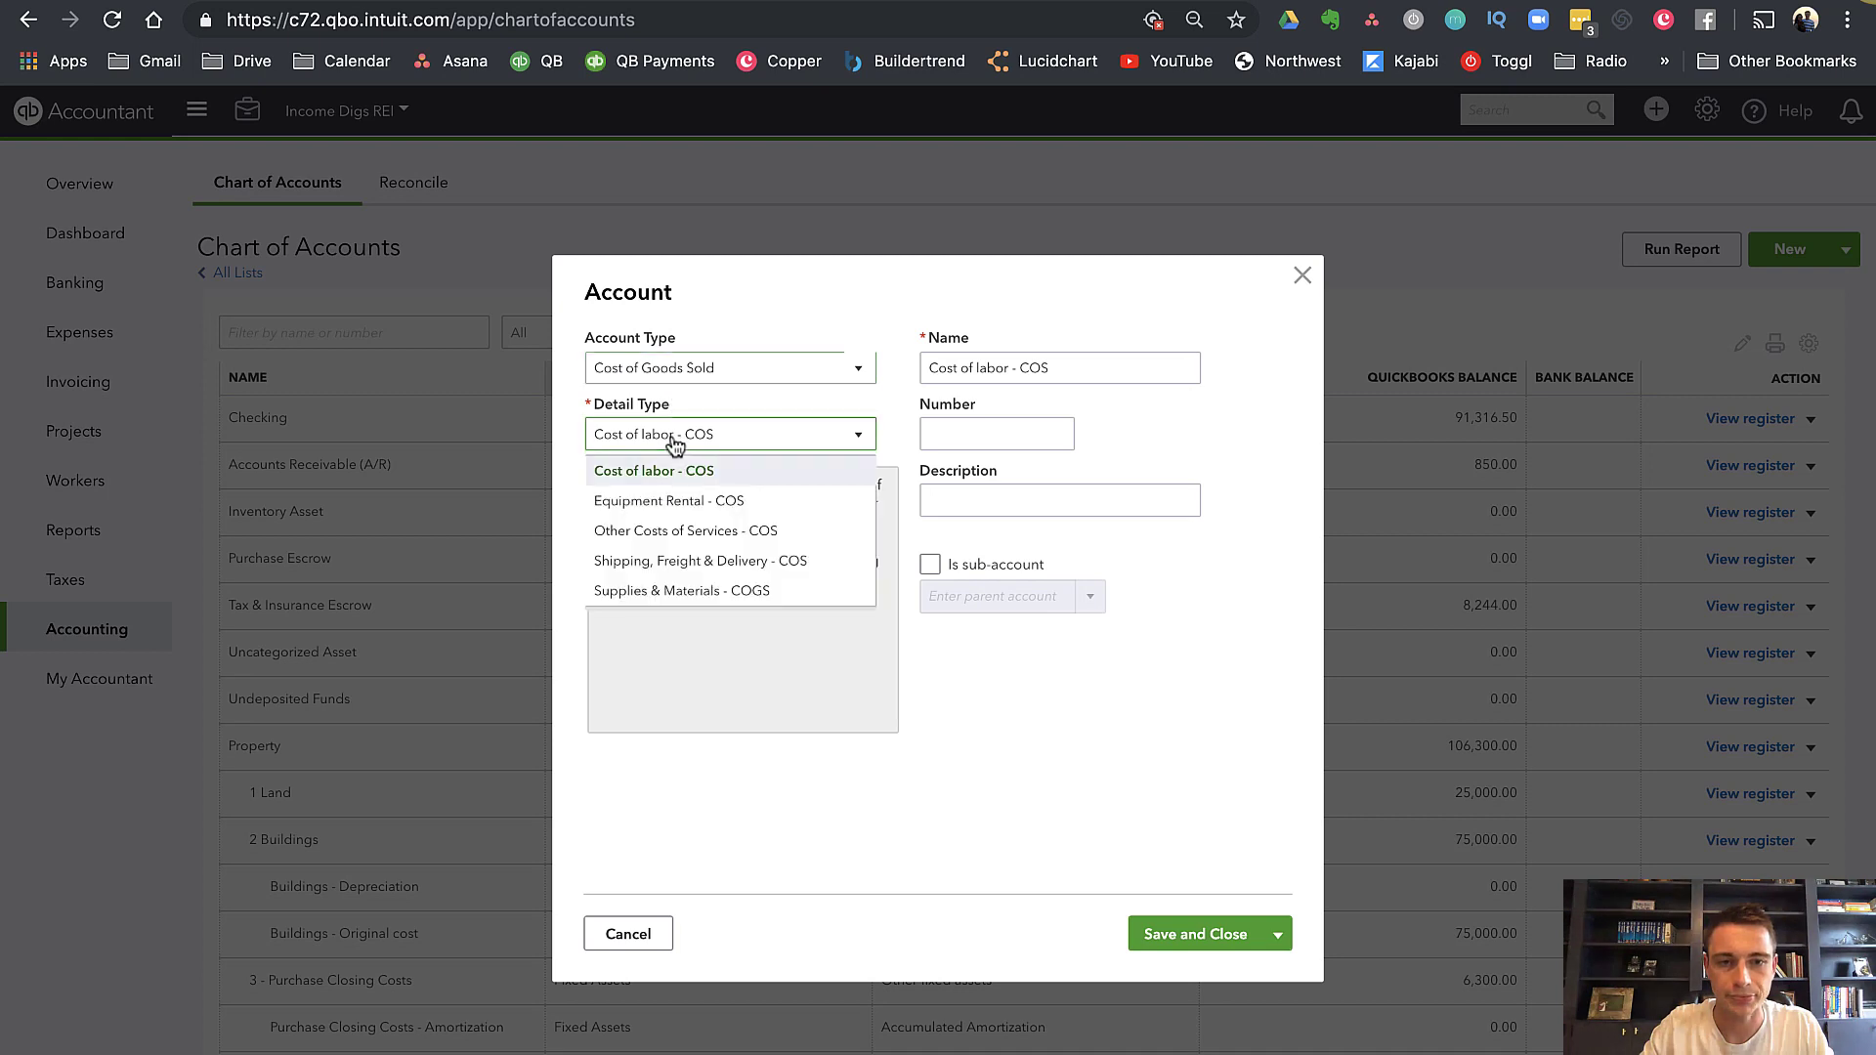
pyautogui.click(706, 533)
pyautogui.tripleClick(1123, 379)
pyautogui.write('Rehab Costs')
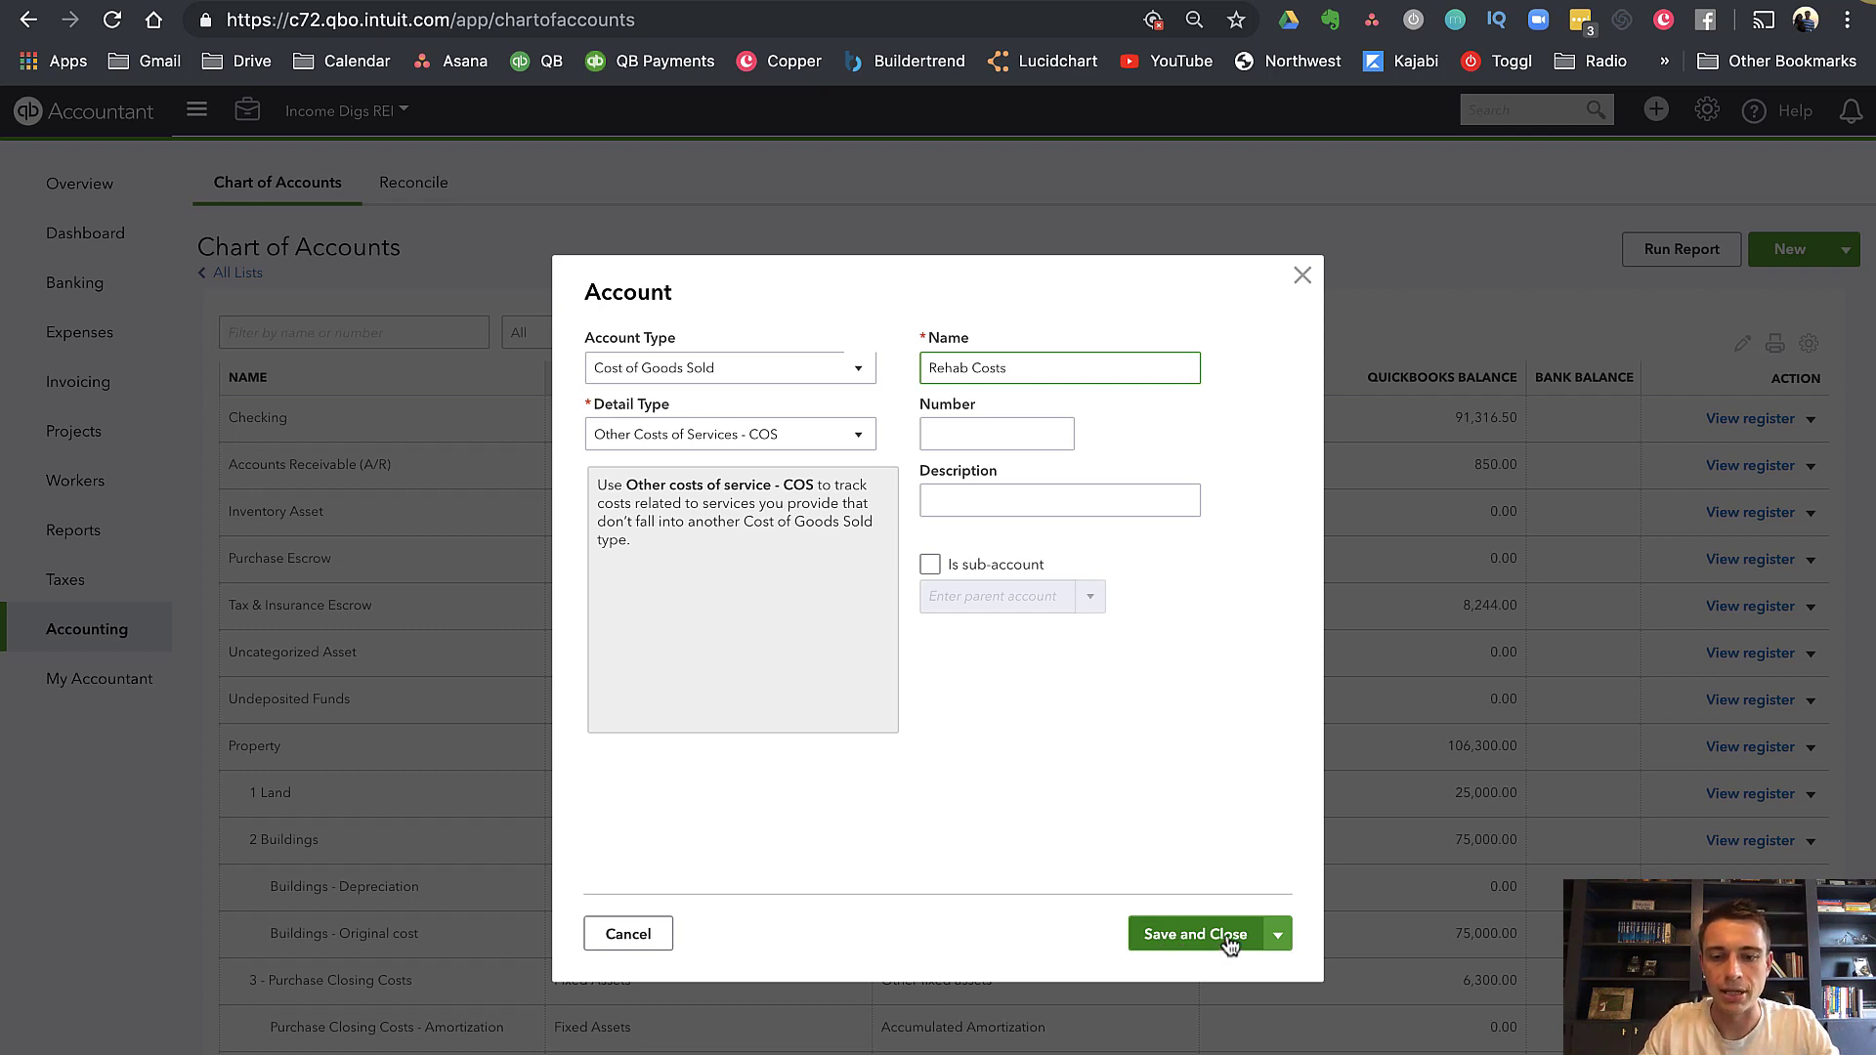
pyautogui.click(1184, 941)
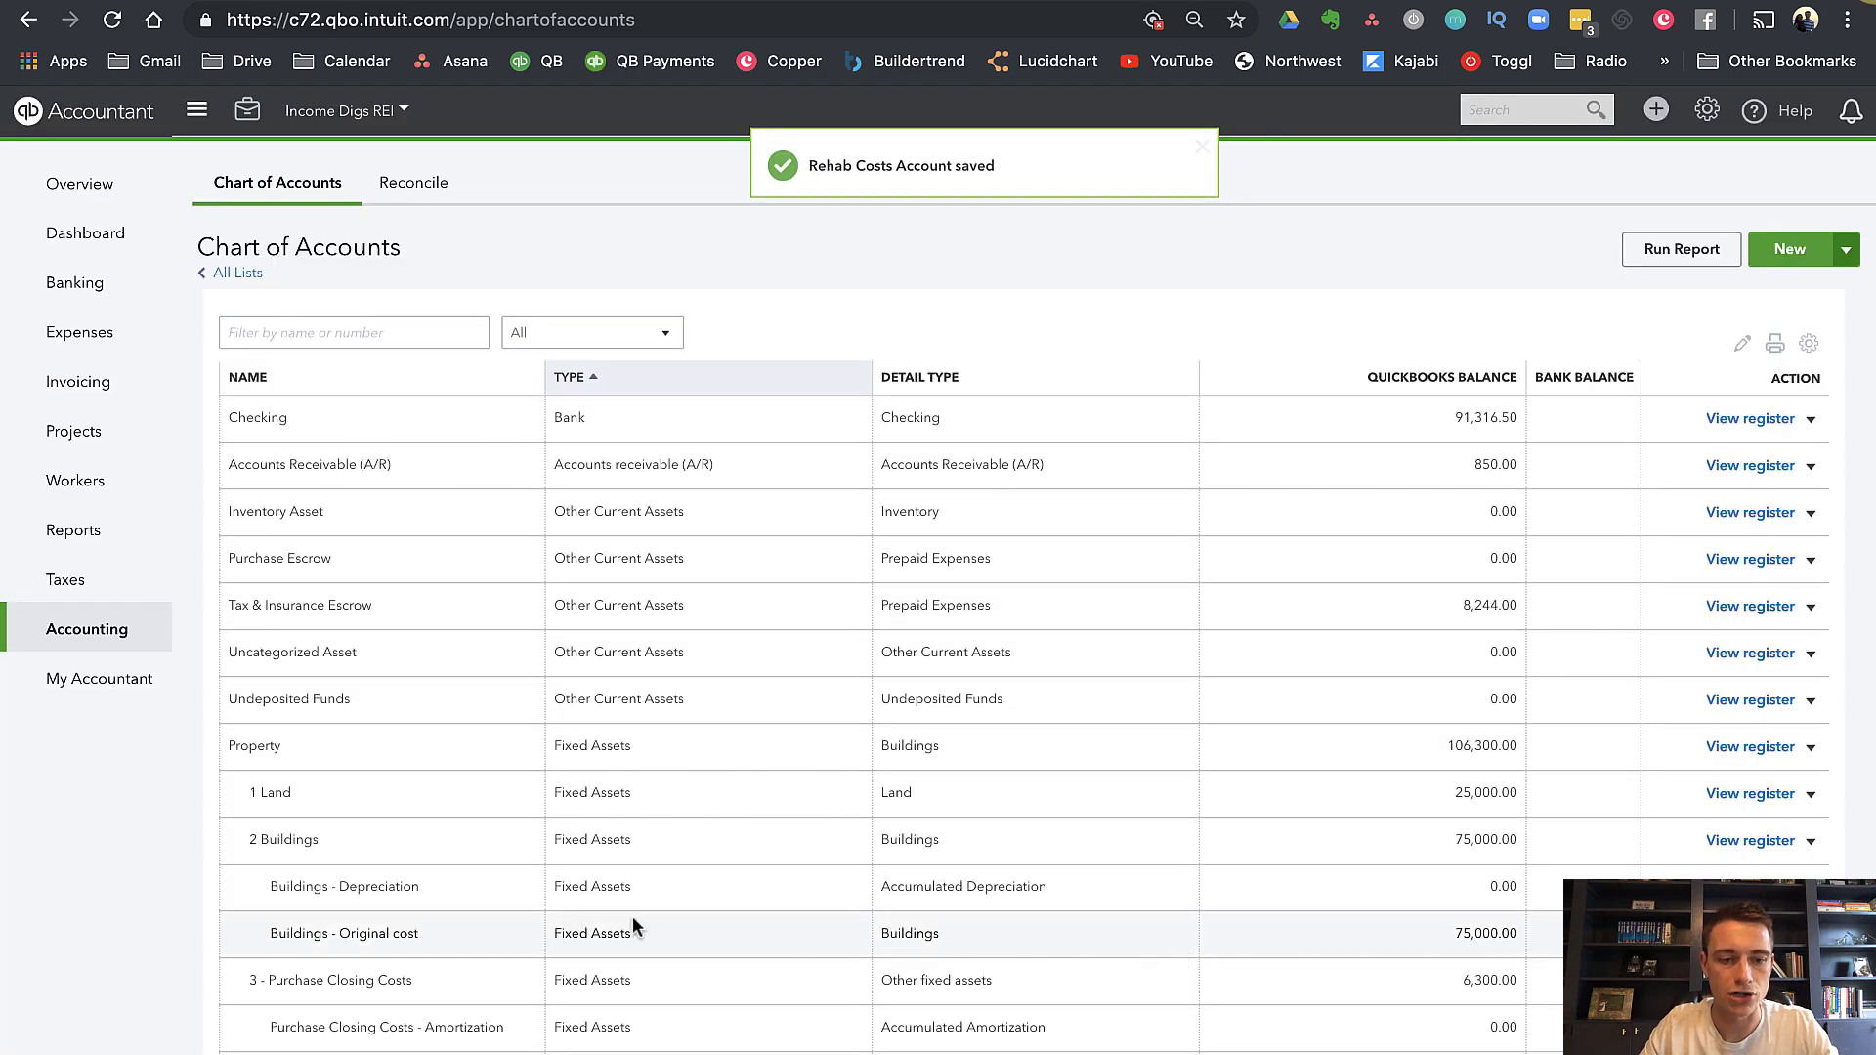
# Start a new Cost of Goods Sold account with detail type Cost of labor - COS and name it Subcontractors
pyautogui.scroll(-5, 427, 909)
pyautogui.scroll(-4, 425, 903)
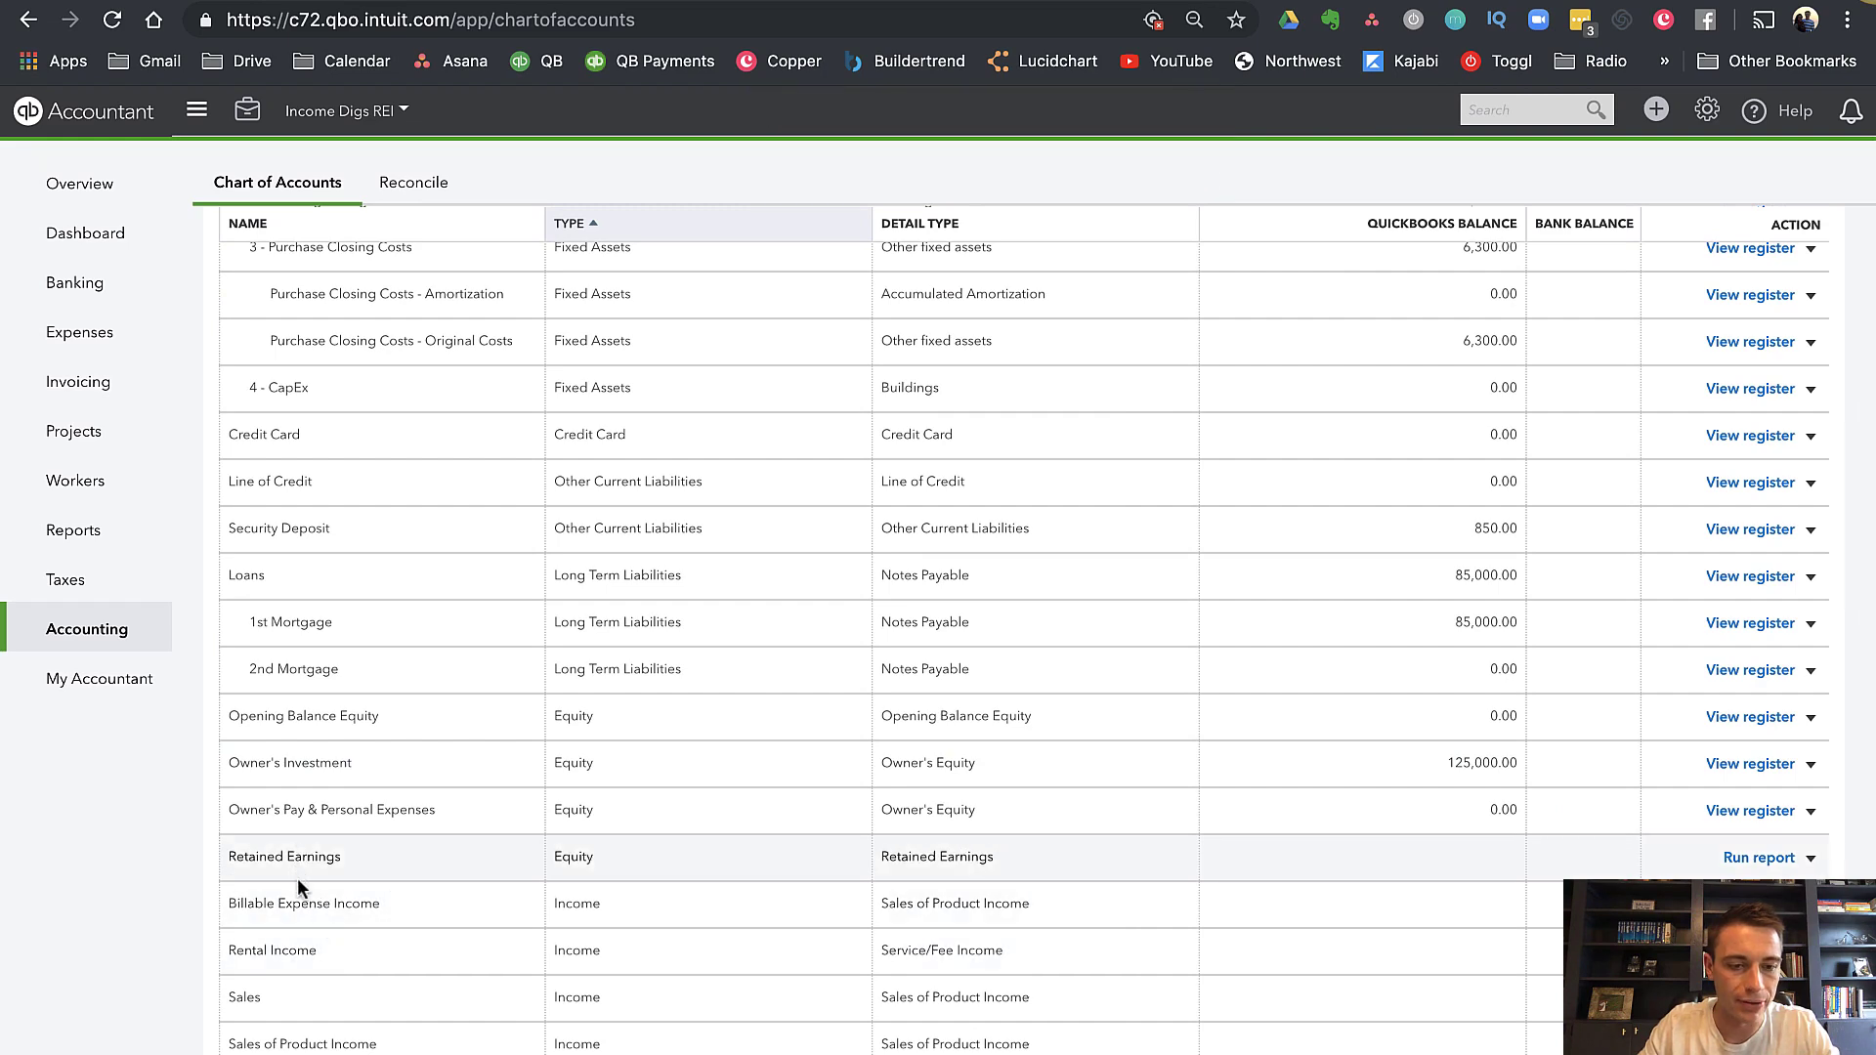
pyautogui.scroll(-5, 320, 919)
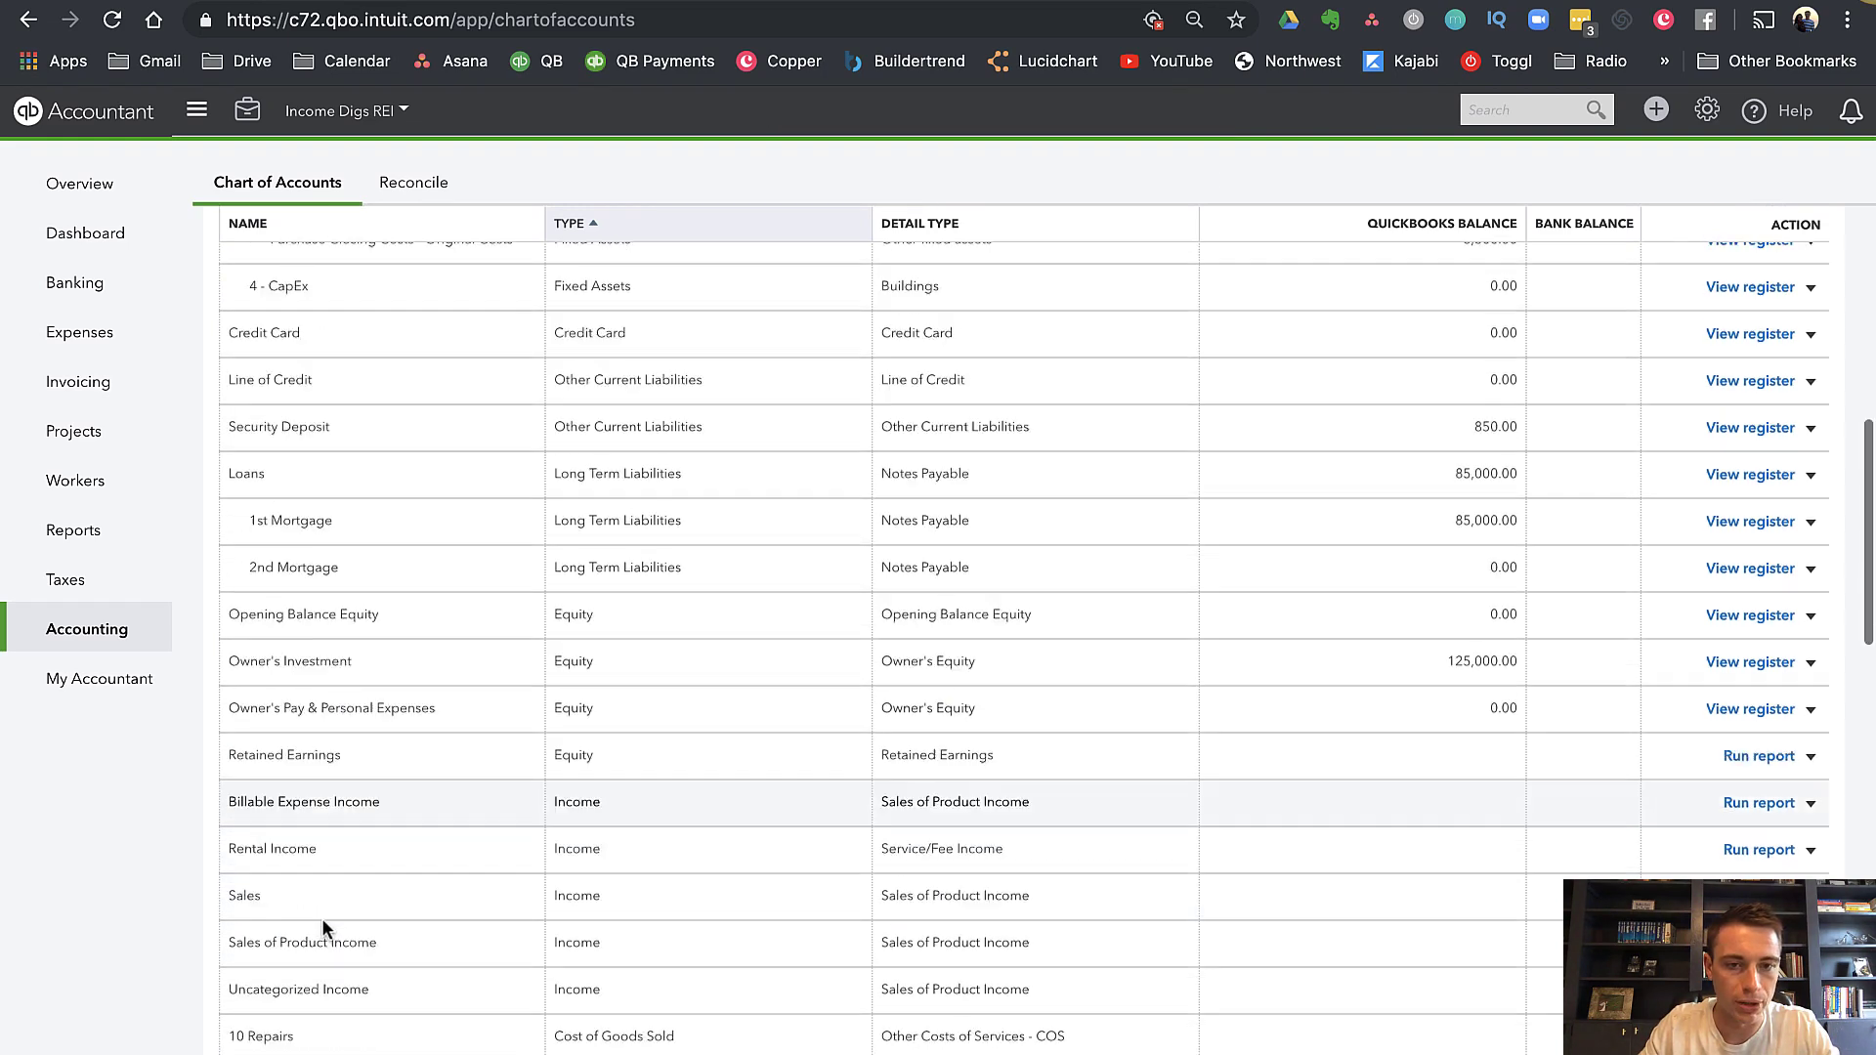
pyautogui.scroll(-3, 322, 926)
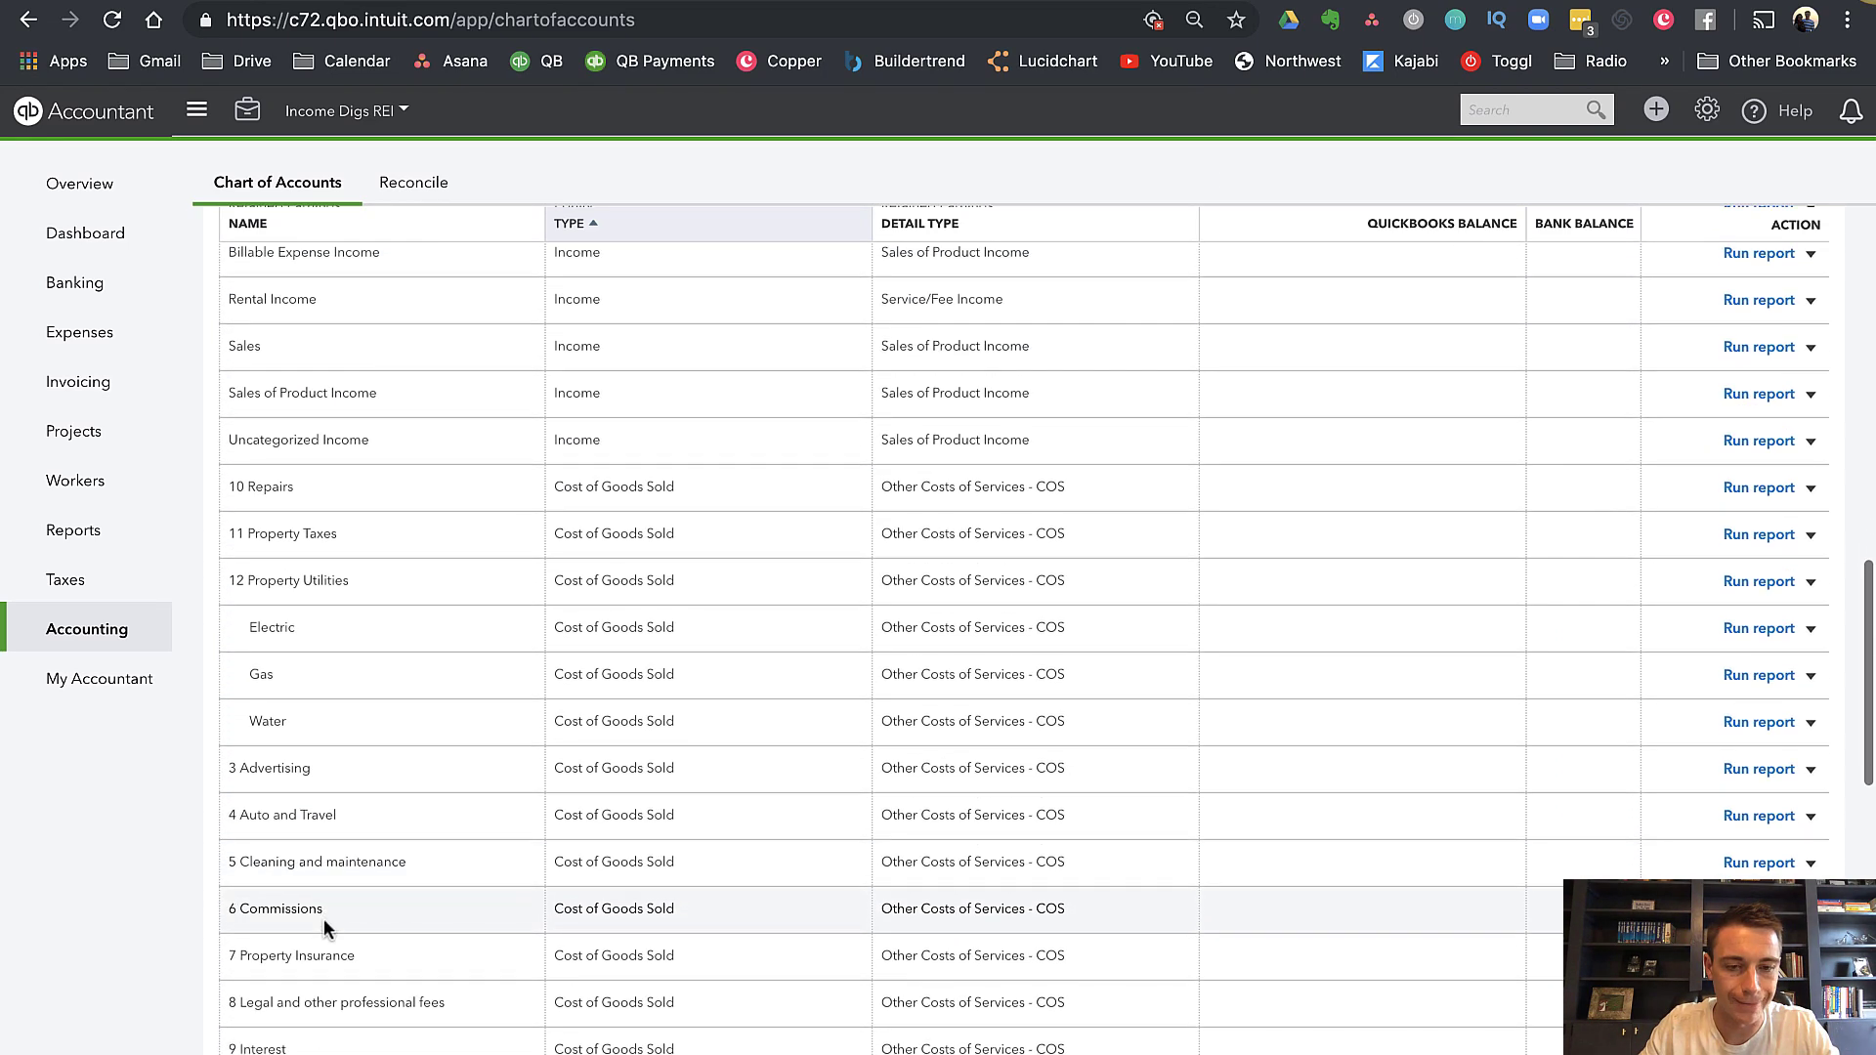
pyautogui.scroll(-3, 325, 922)
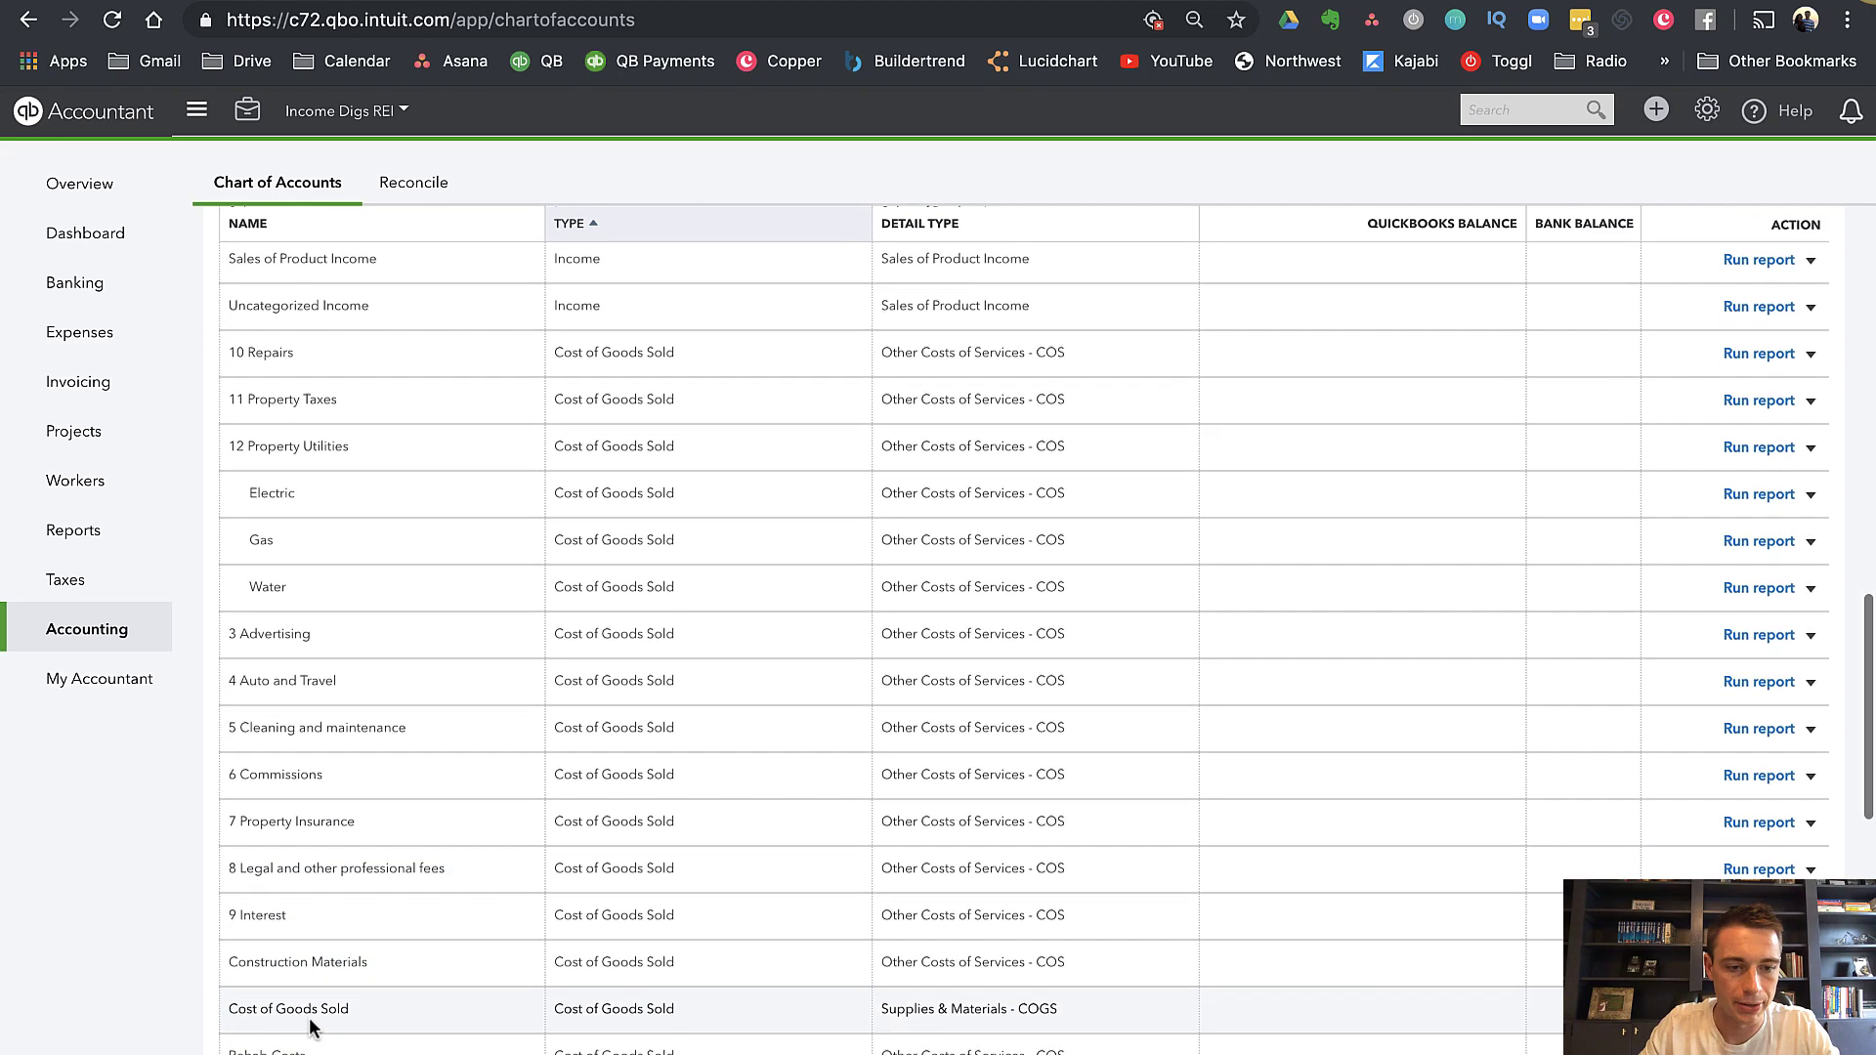
pyautogui.scroll(20, 942, 884)
pyautogui.click(1789, 252)
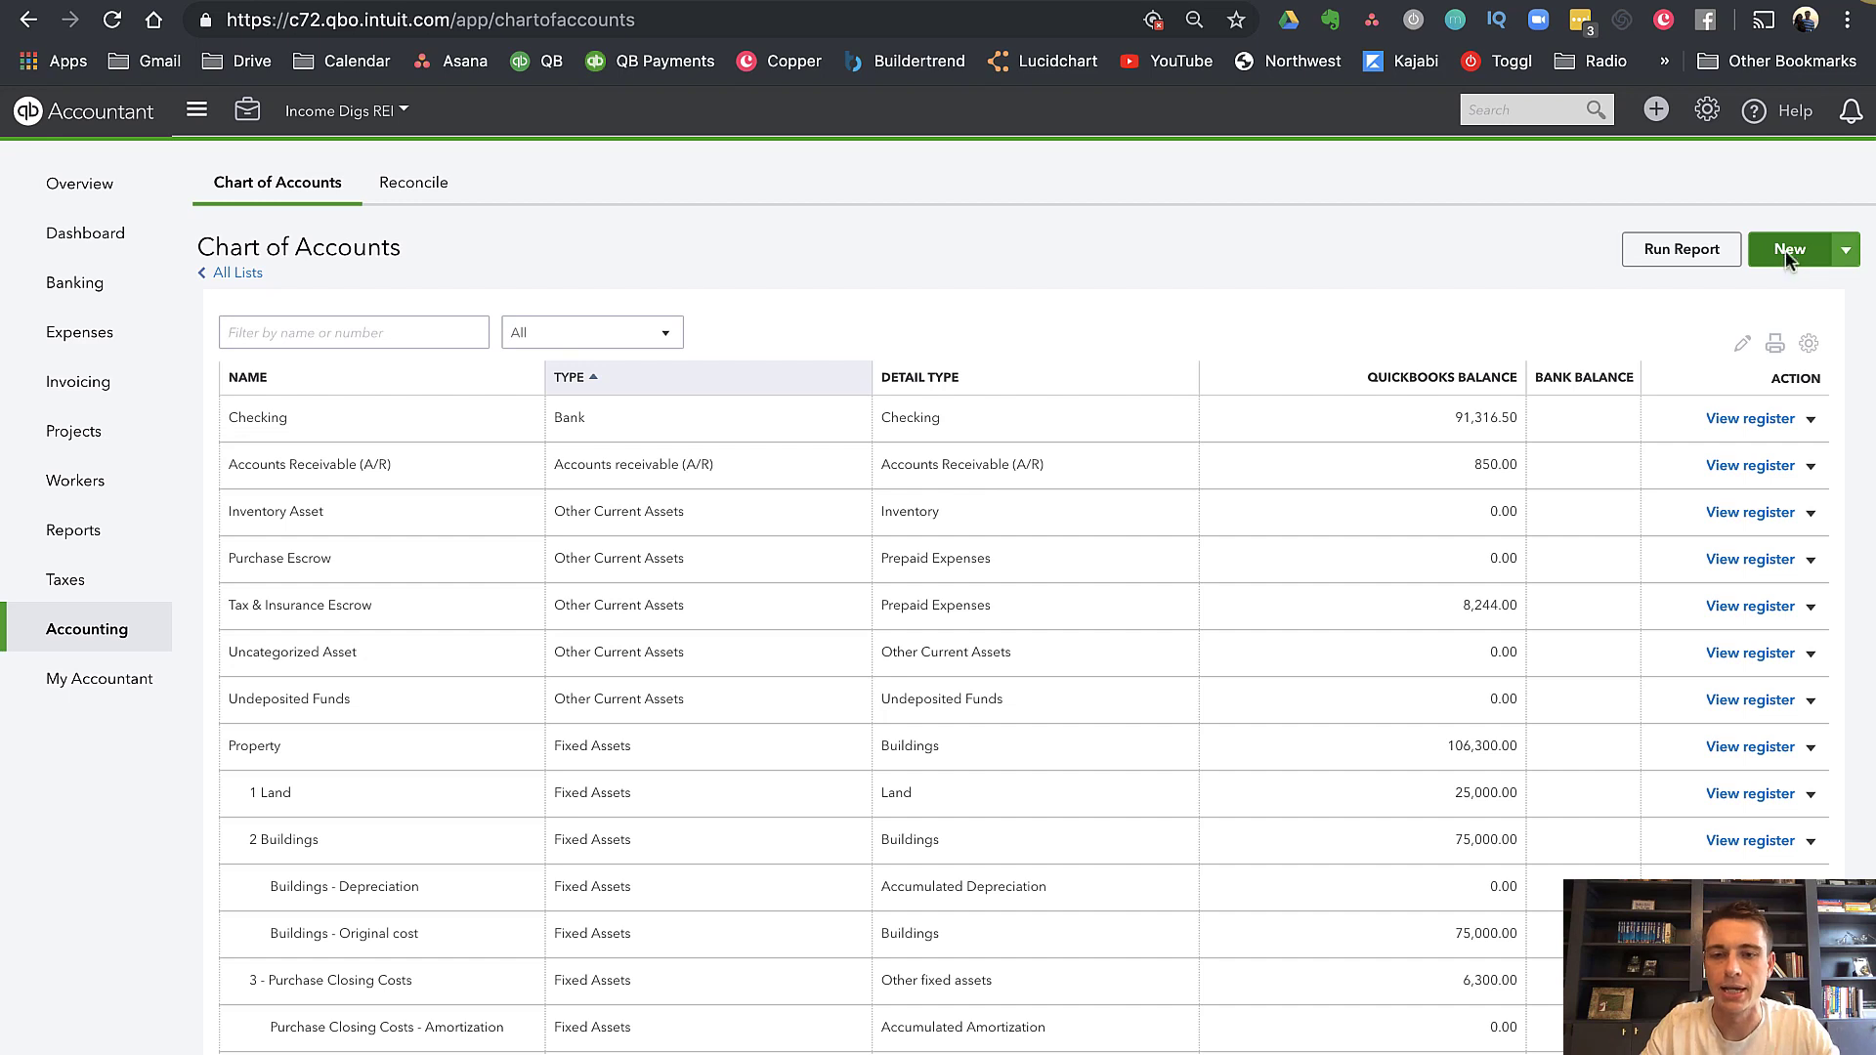
pyautogui.click(684, 368)
pyautogui.scroll(-2, 681, 596)
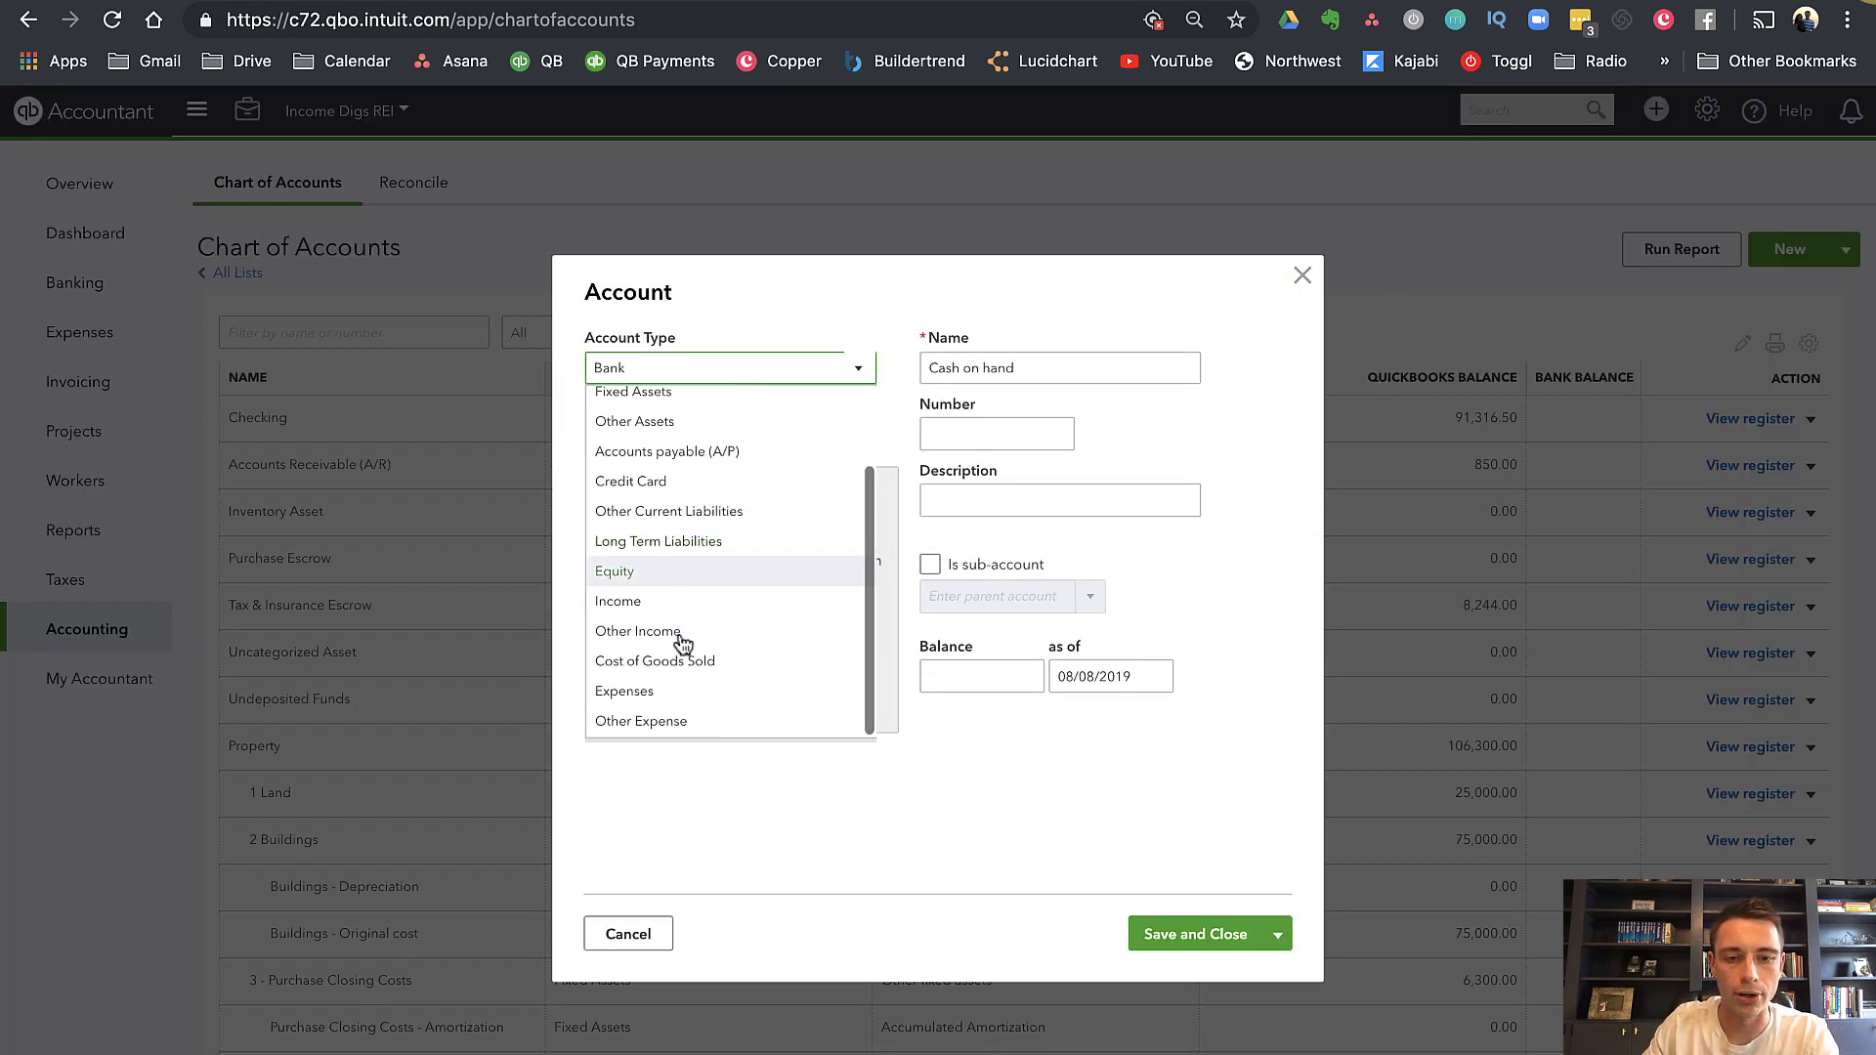
pyautogui.click(671, 659)
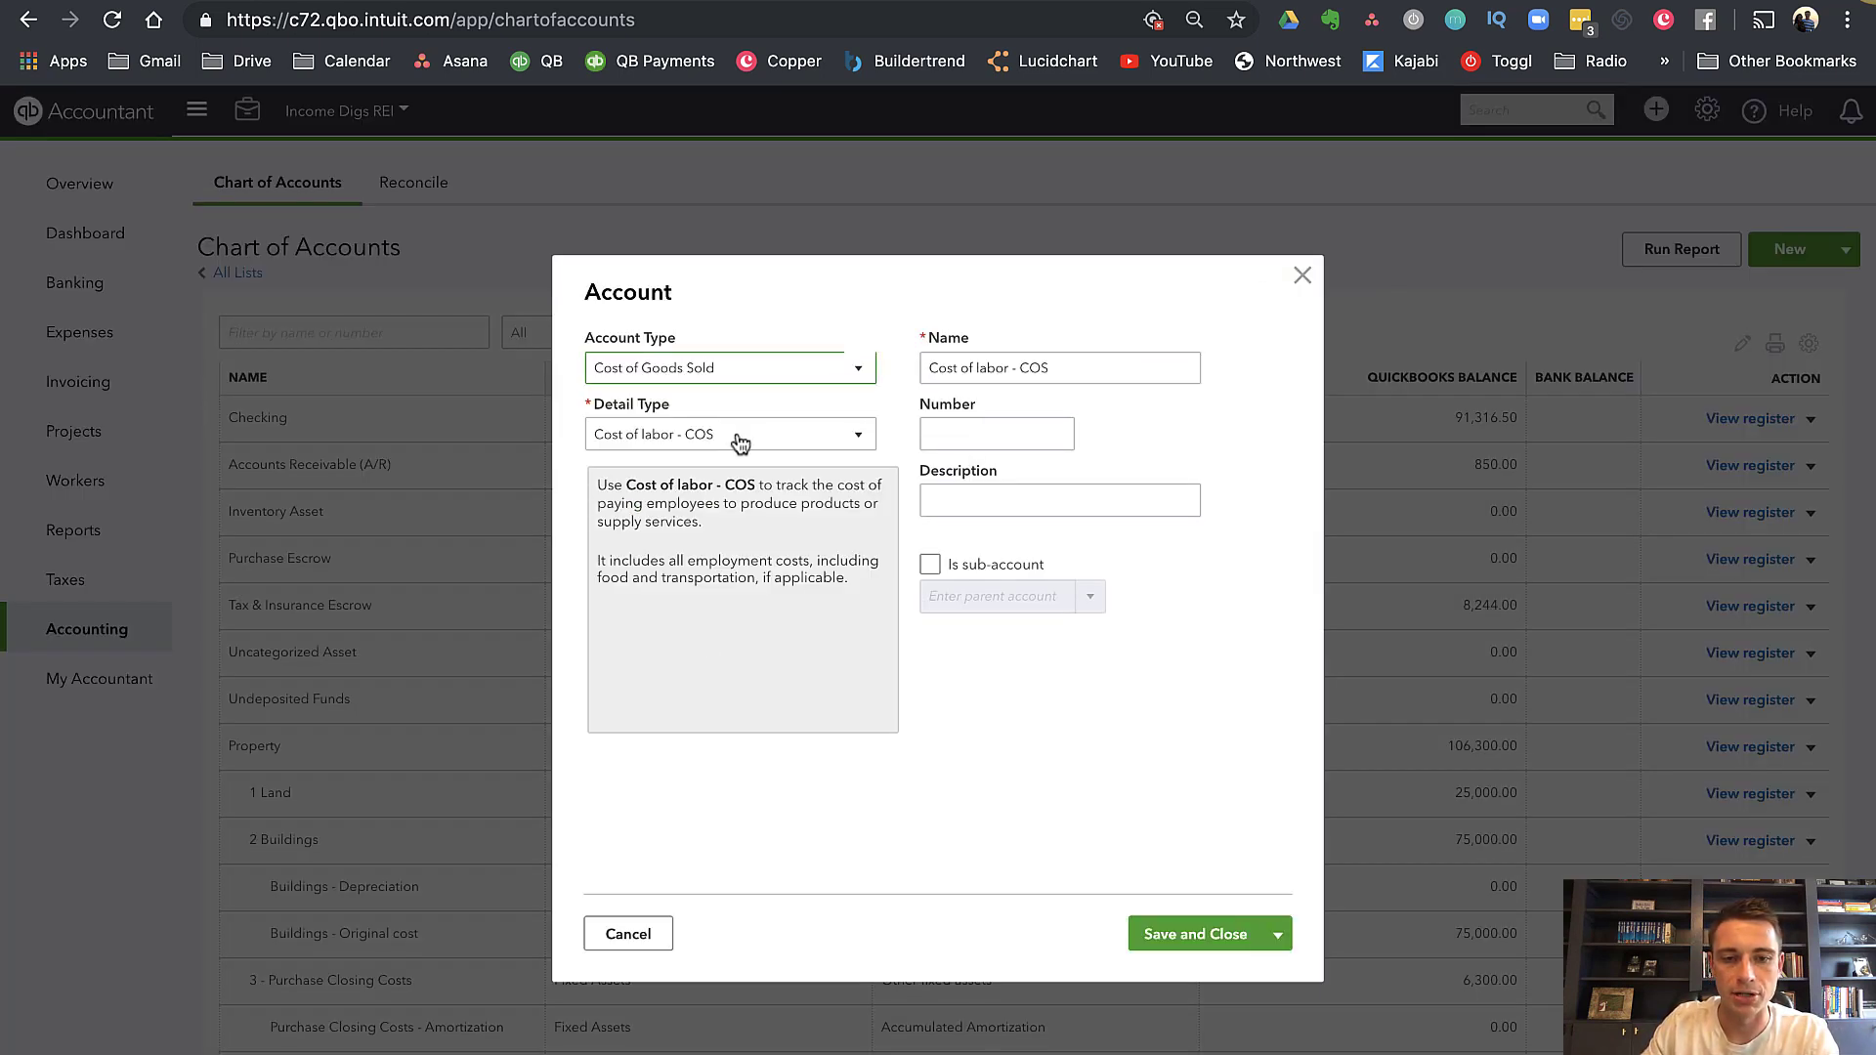
pyautogui.moveTo(1051, 368); pyautogui.dragTo(871, 344)
pyautogui.write('Sub')
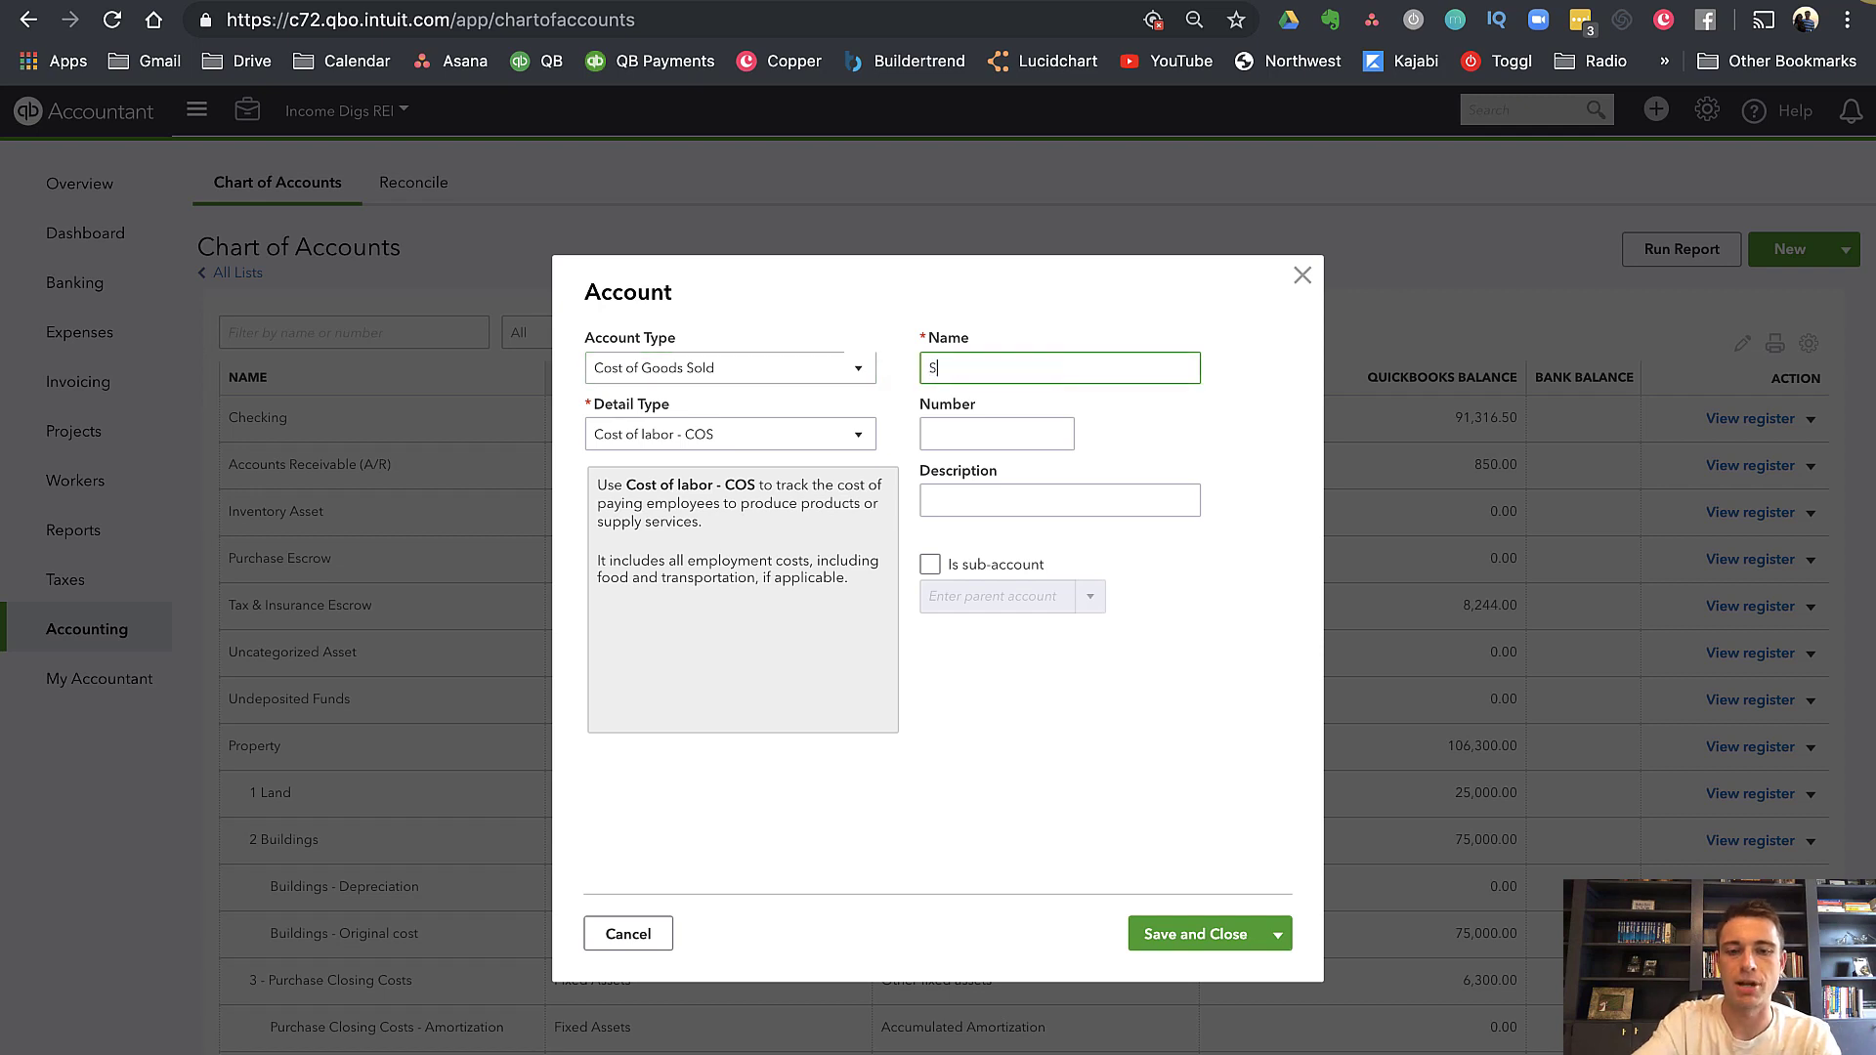
pyautogui.write('contractors')
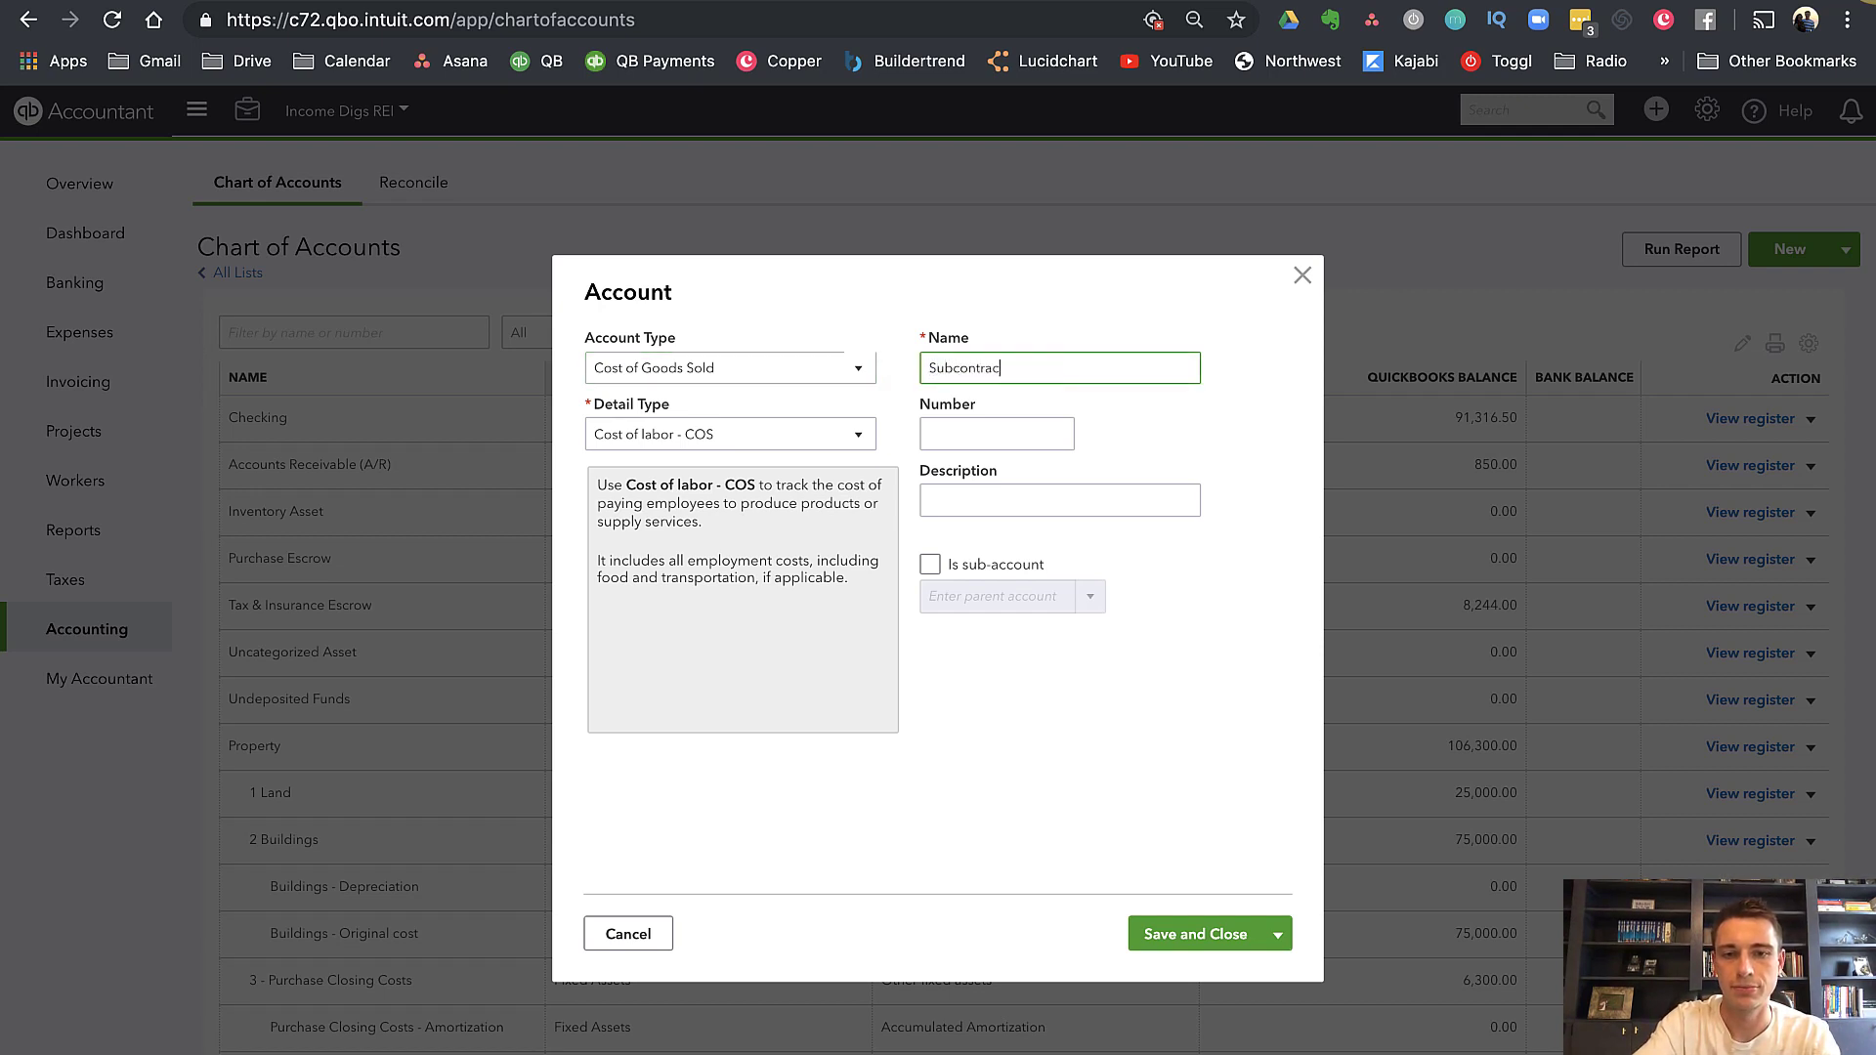
# Make the Subcontractors account a sub-account of Rehab Costs and save it, continuing with a new account
pyautogui.click(929, 564)
pyautogui.write('e')
pyautogui.press('BackSpace')
pyautogui.write('Rehab')
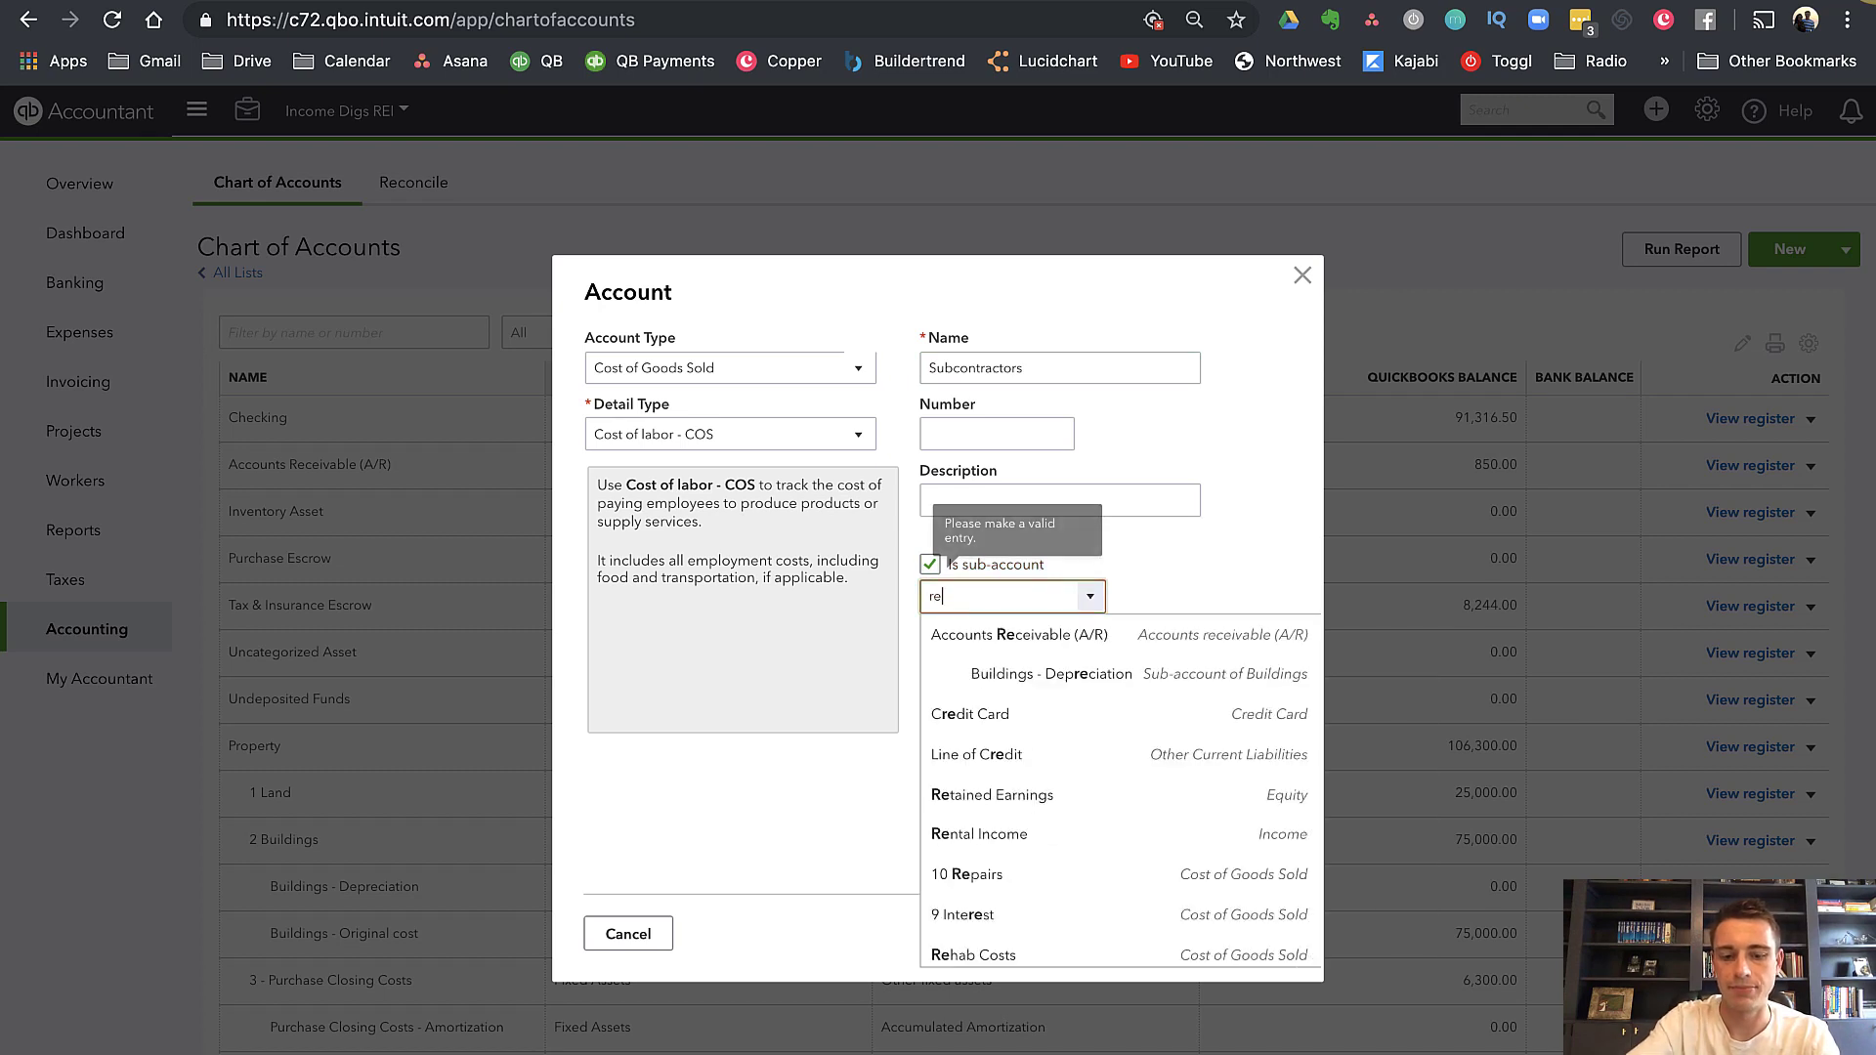
pyautogui.click(1124, 639)
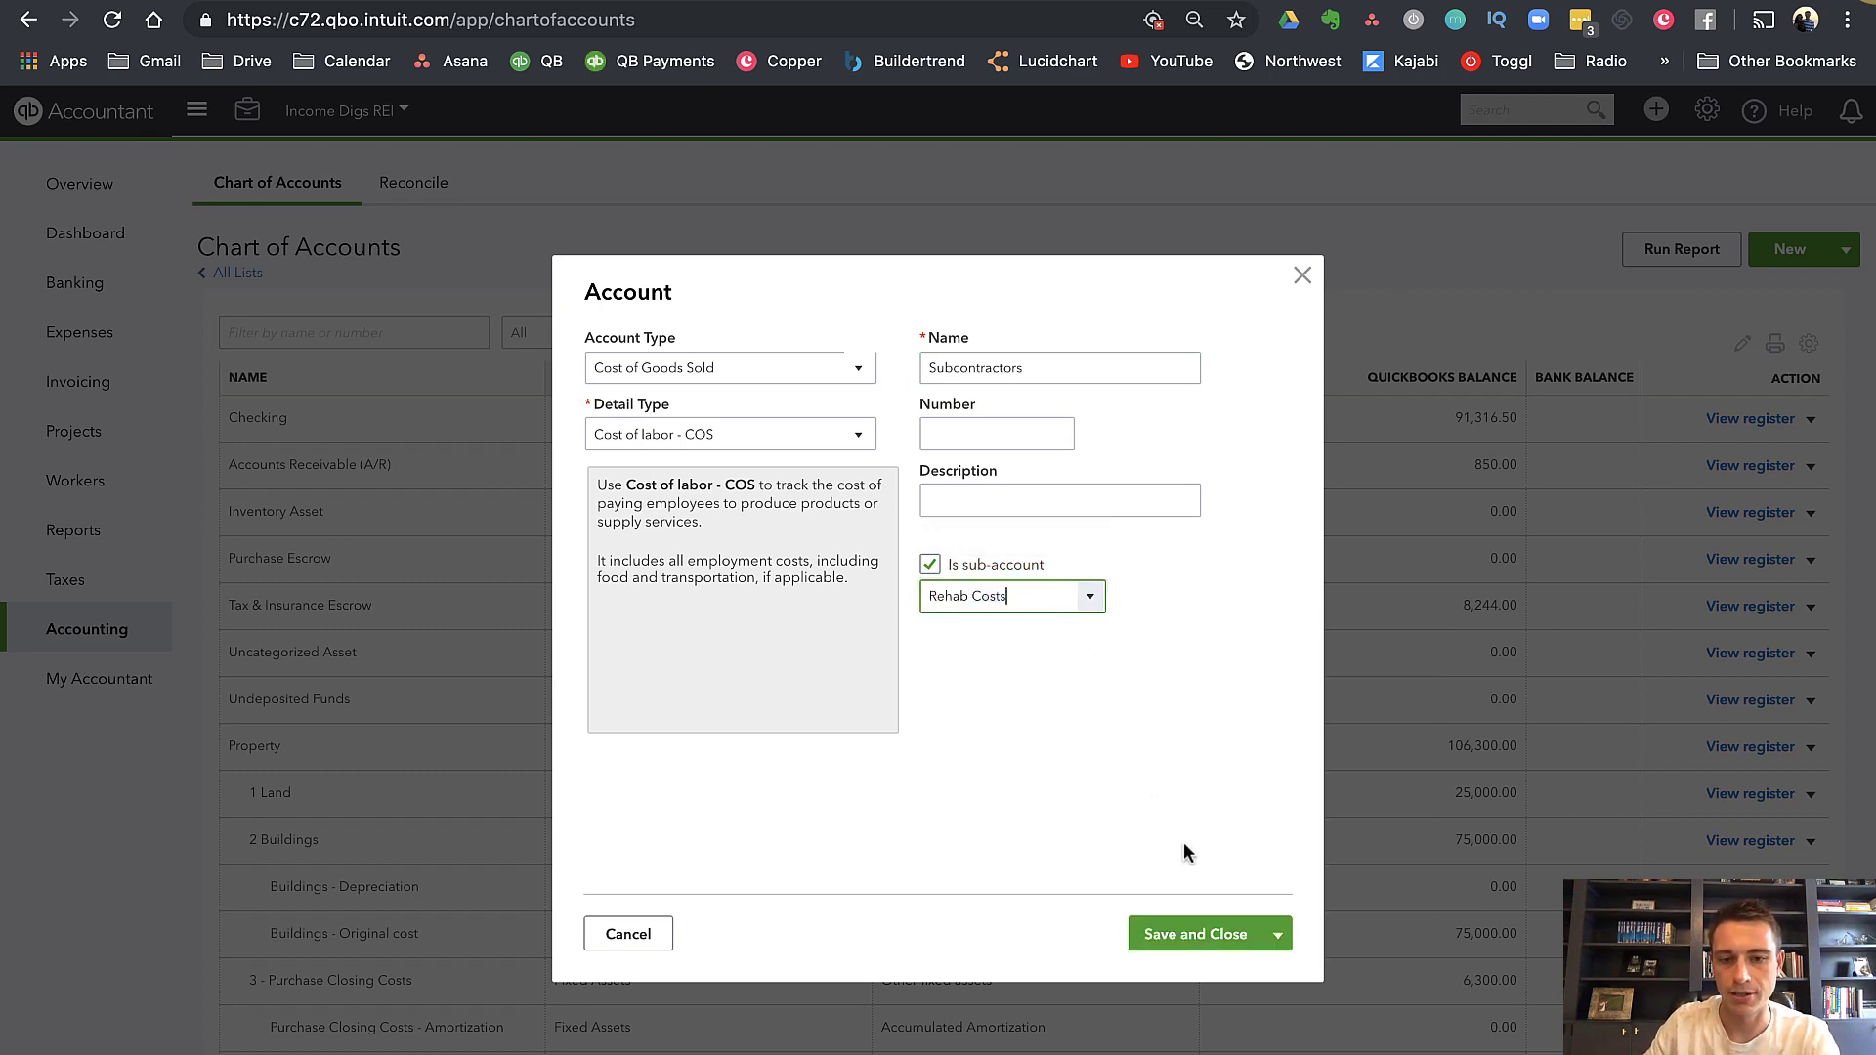
pyautogui.click(1273, 936)
pyautogui.click(1214, 972)
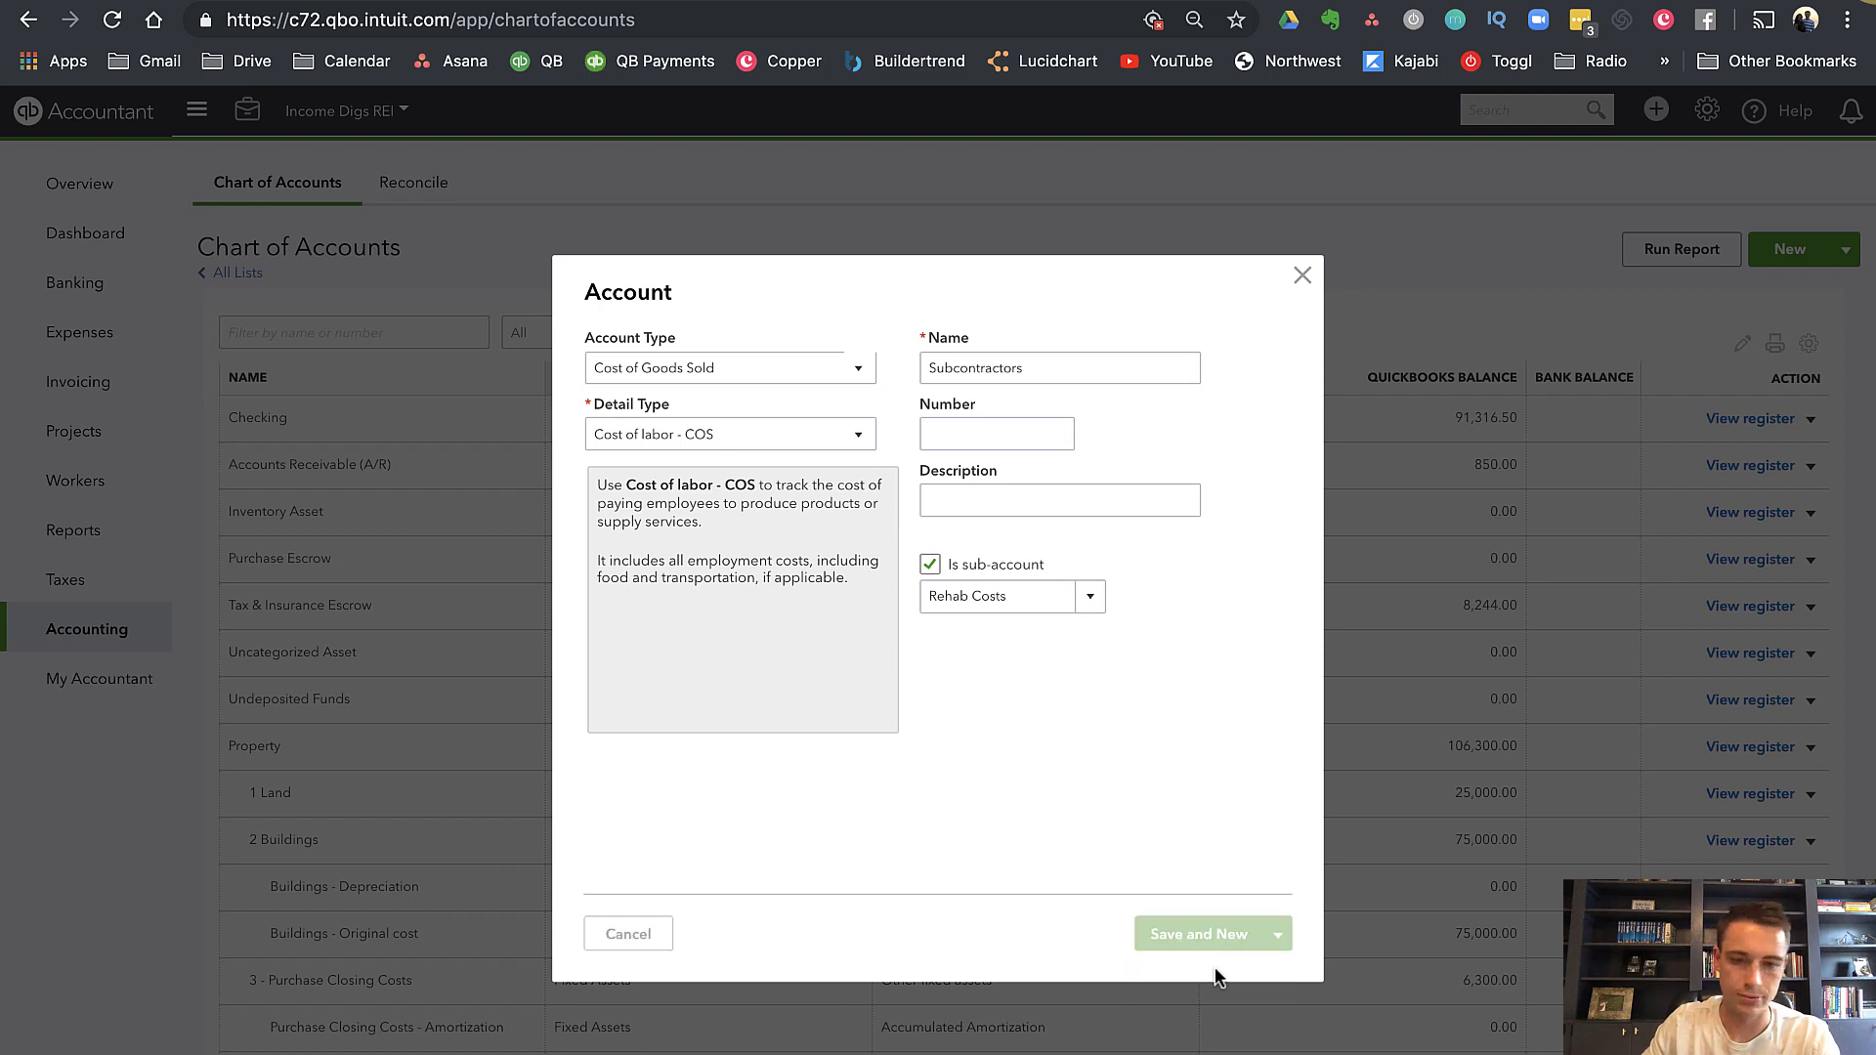
# Set the new account to Cost of Goods Sold with detail type Other Costs of Services - COS and name it Materials
pyautogui.click(723, 367)
pyautogui.scroll(-2, 661, 621)
pyautogui.click(662, 653)
pyautogui.click(648, 444)
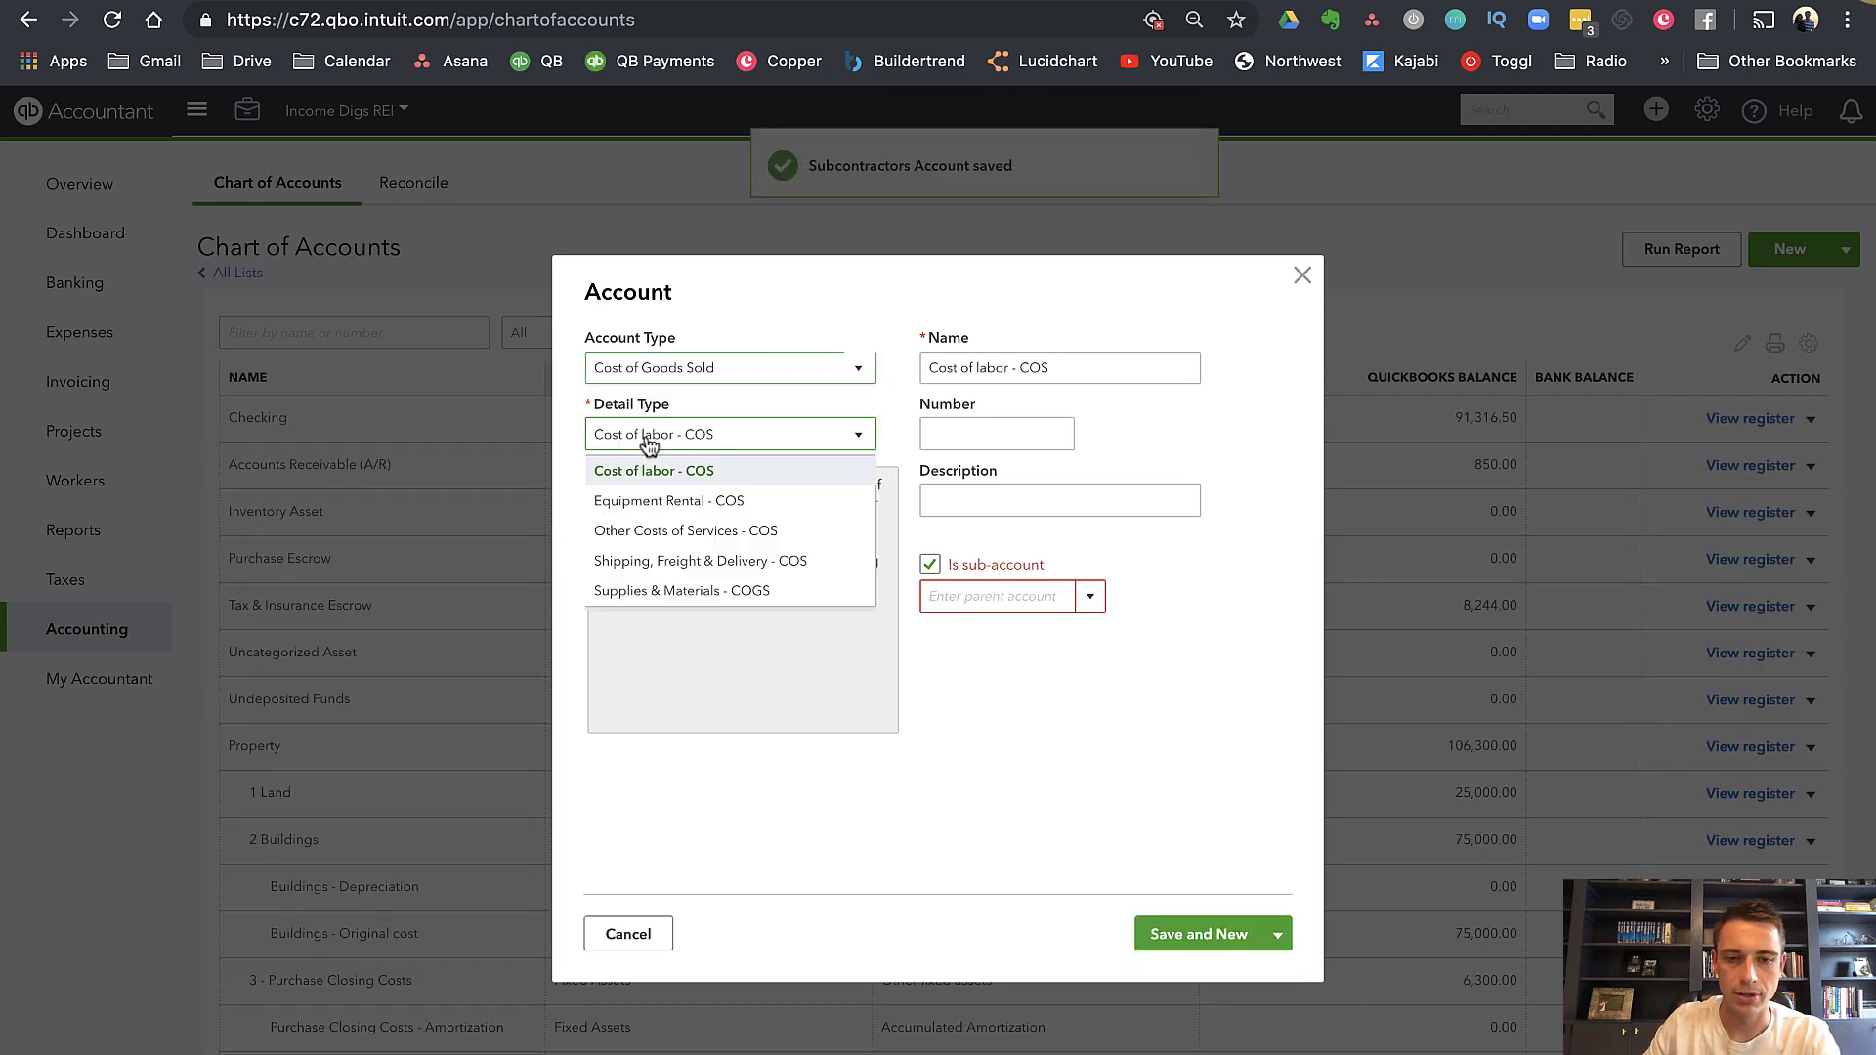
pyautogui.click(630, 532)
pyautogui.tripleClick(1160, 363)
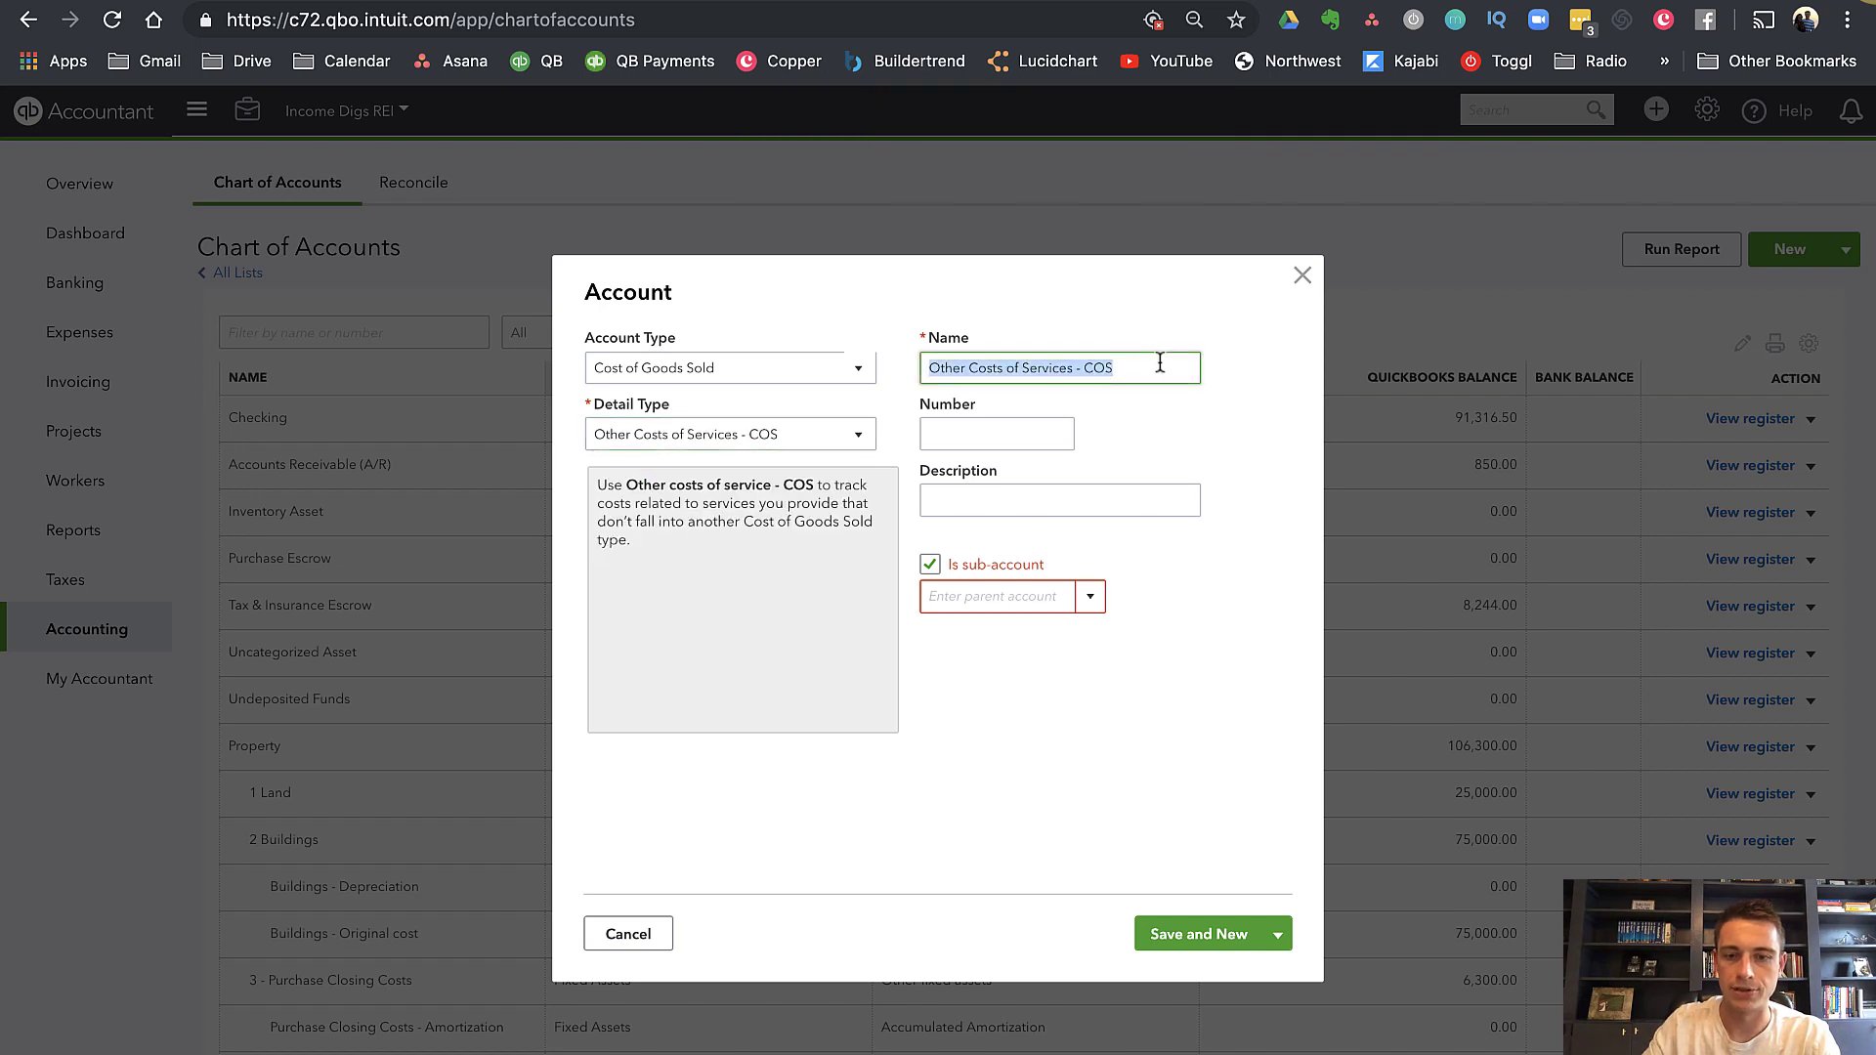
pyautogui.write('Reno')
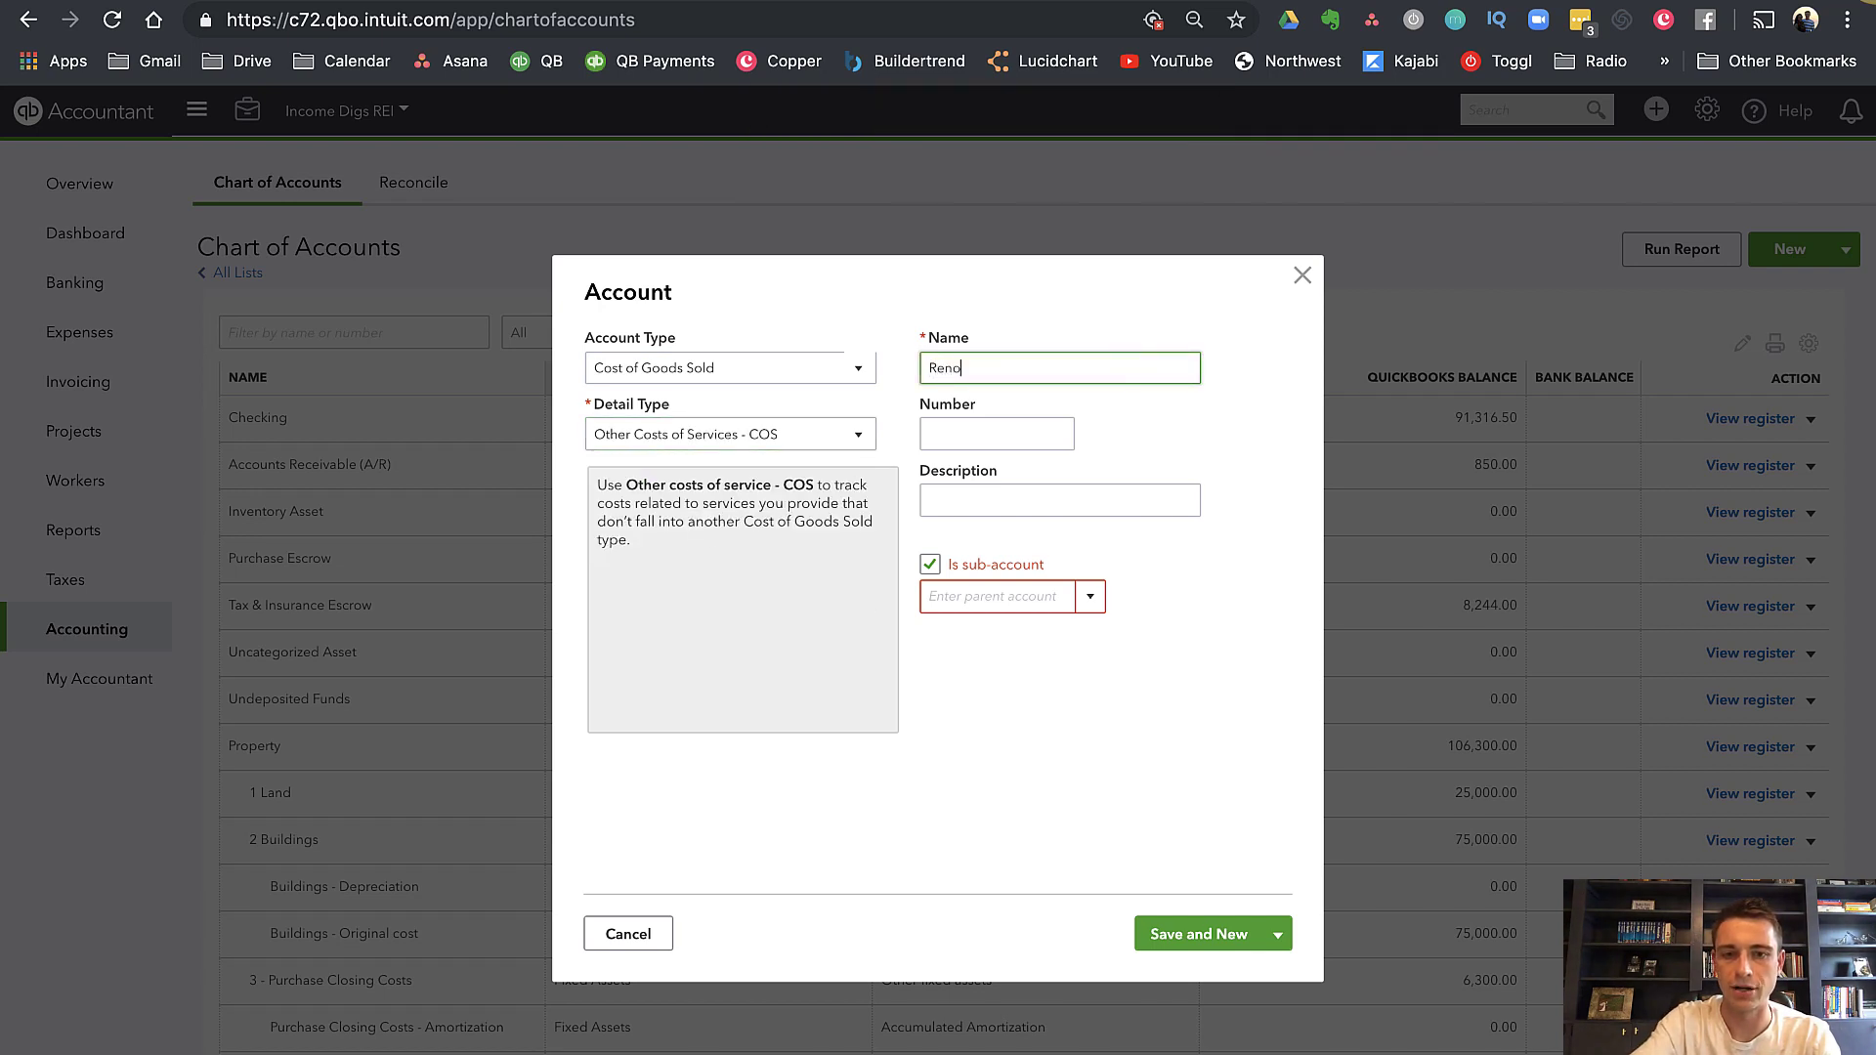
pyautogui.write(' Mat')
pyautogui.press('super+a')
pyautogui.write('Ma')
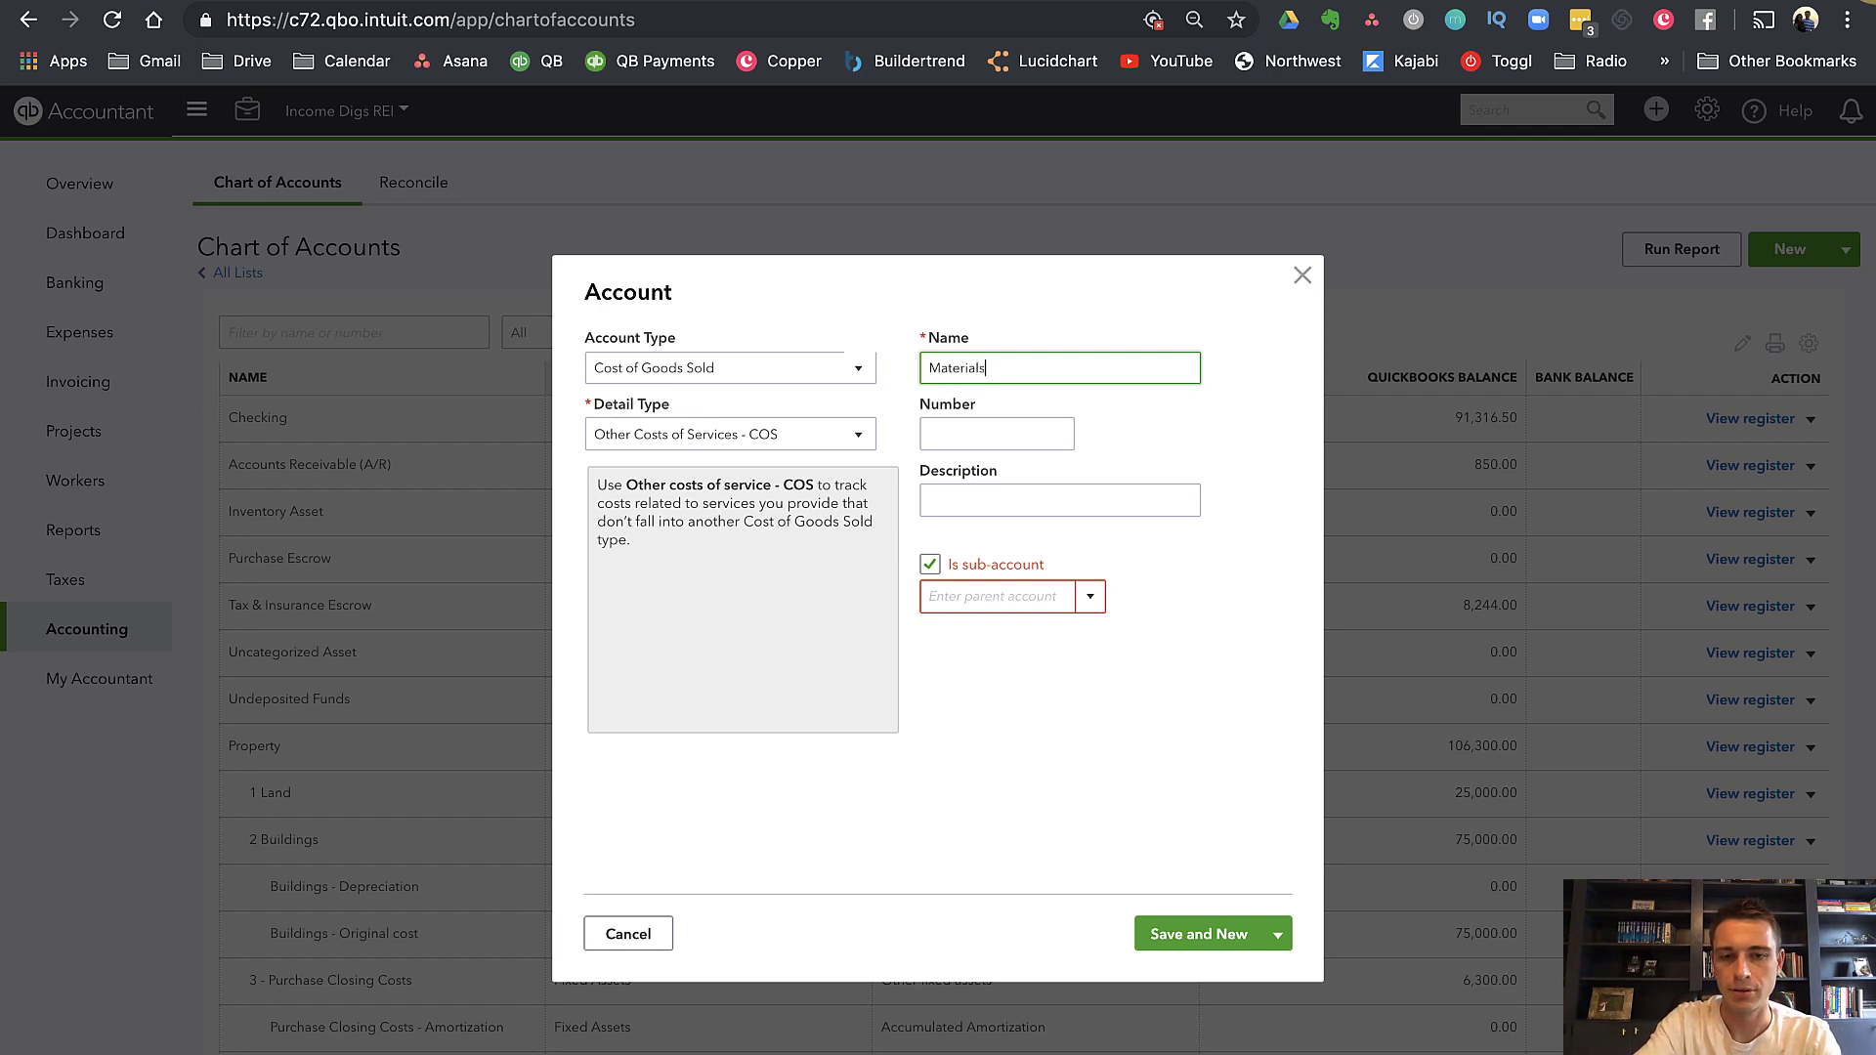
pyautogui.press('Tab')
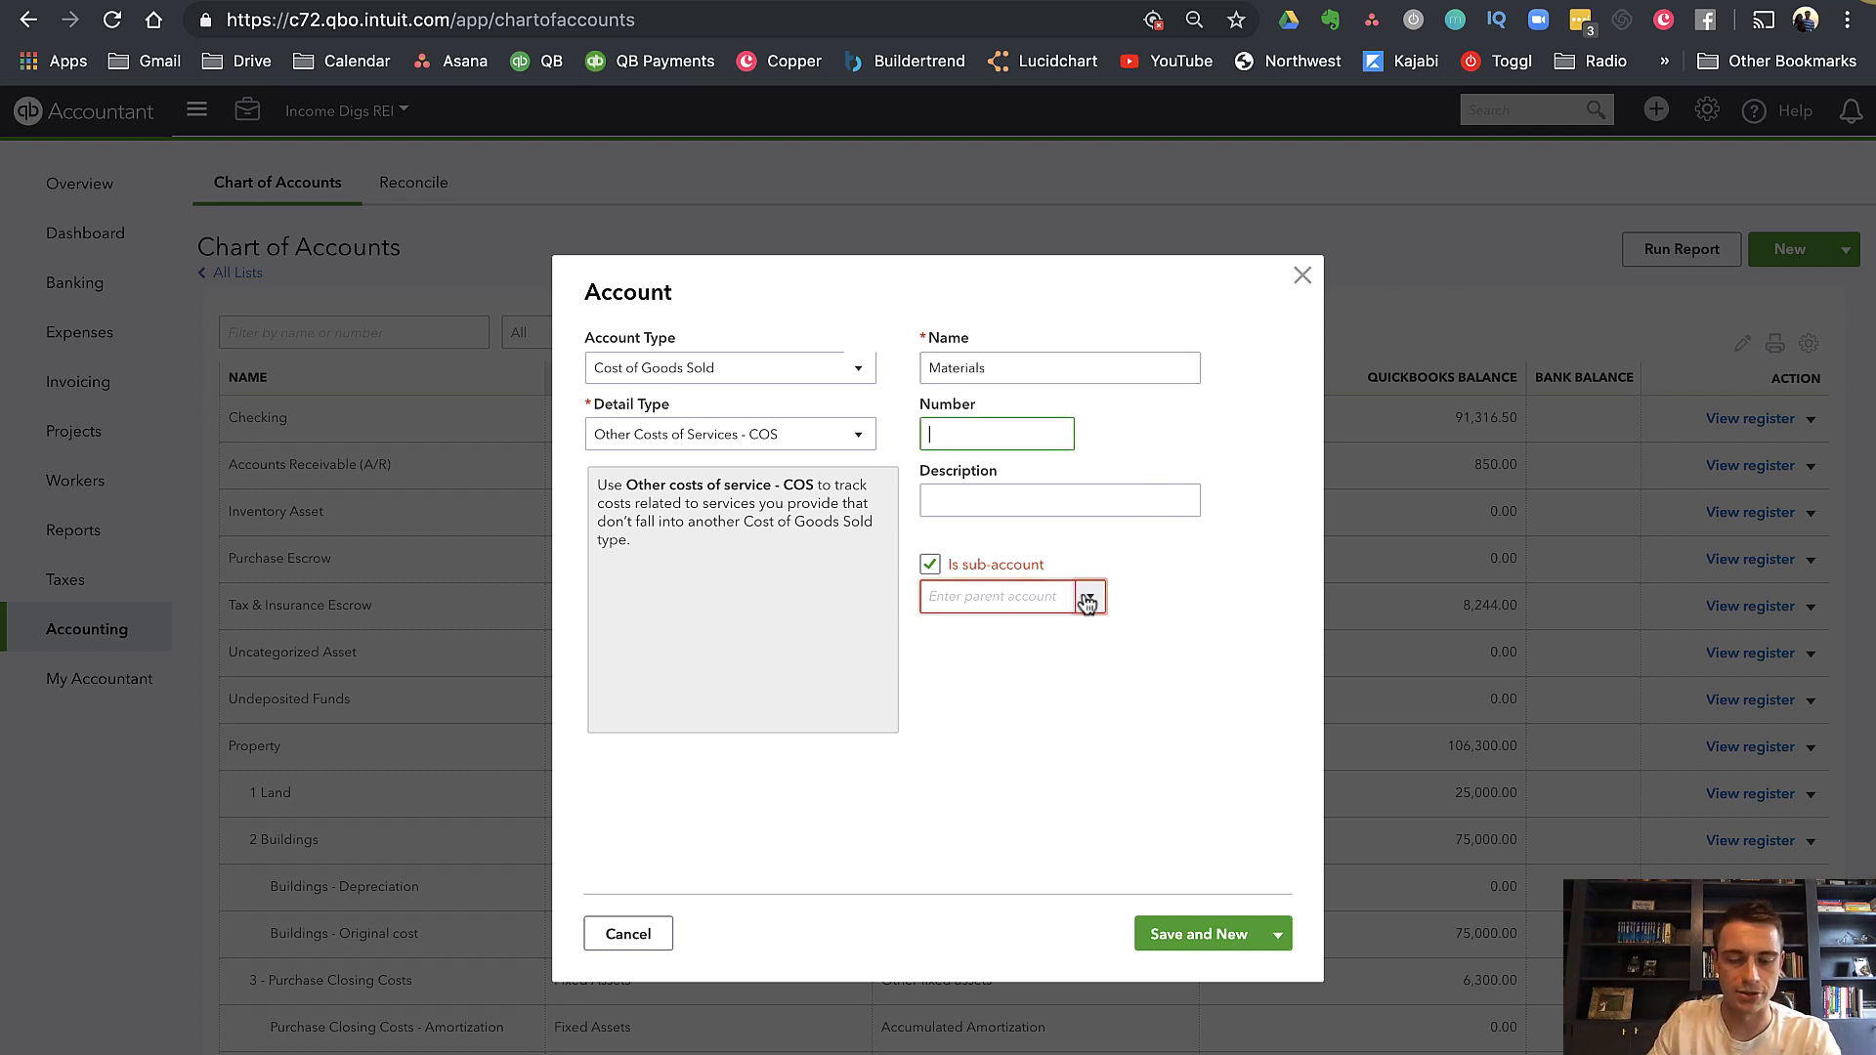
# Make the Materials account a sub-account of Rehab Costs, save and close it, and find it in the Chart of Accounts
pyautogui.click(1013, 601)
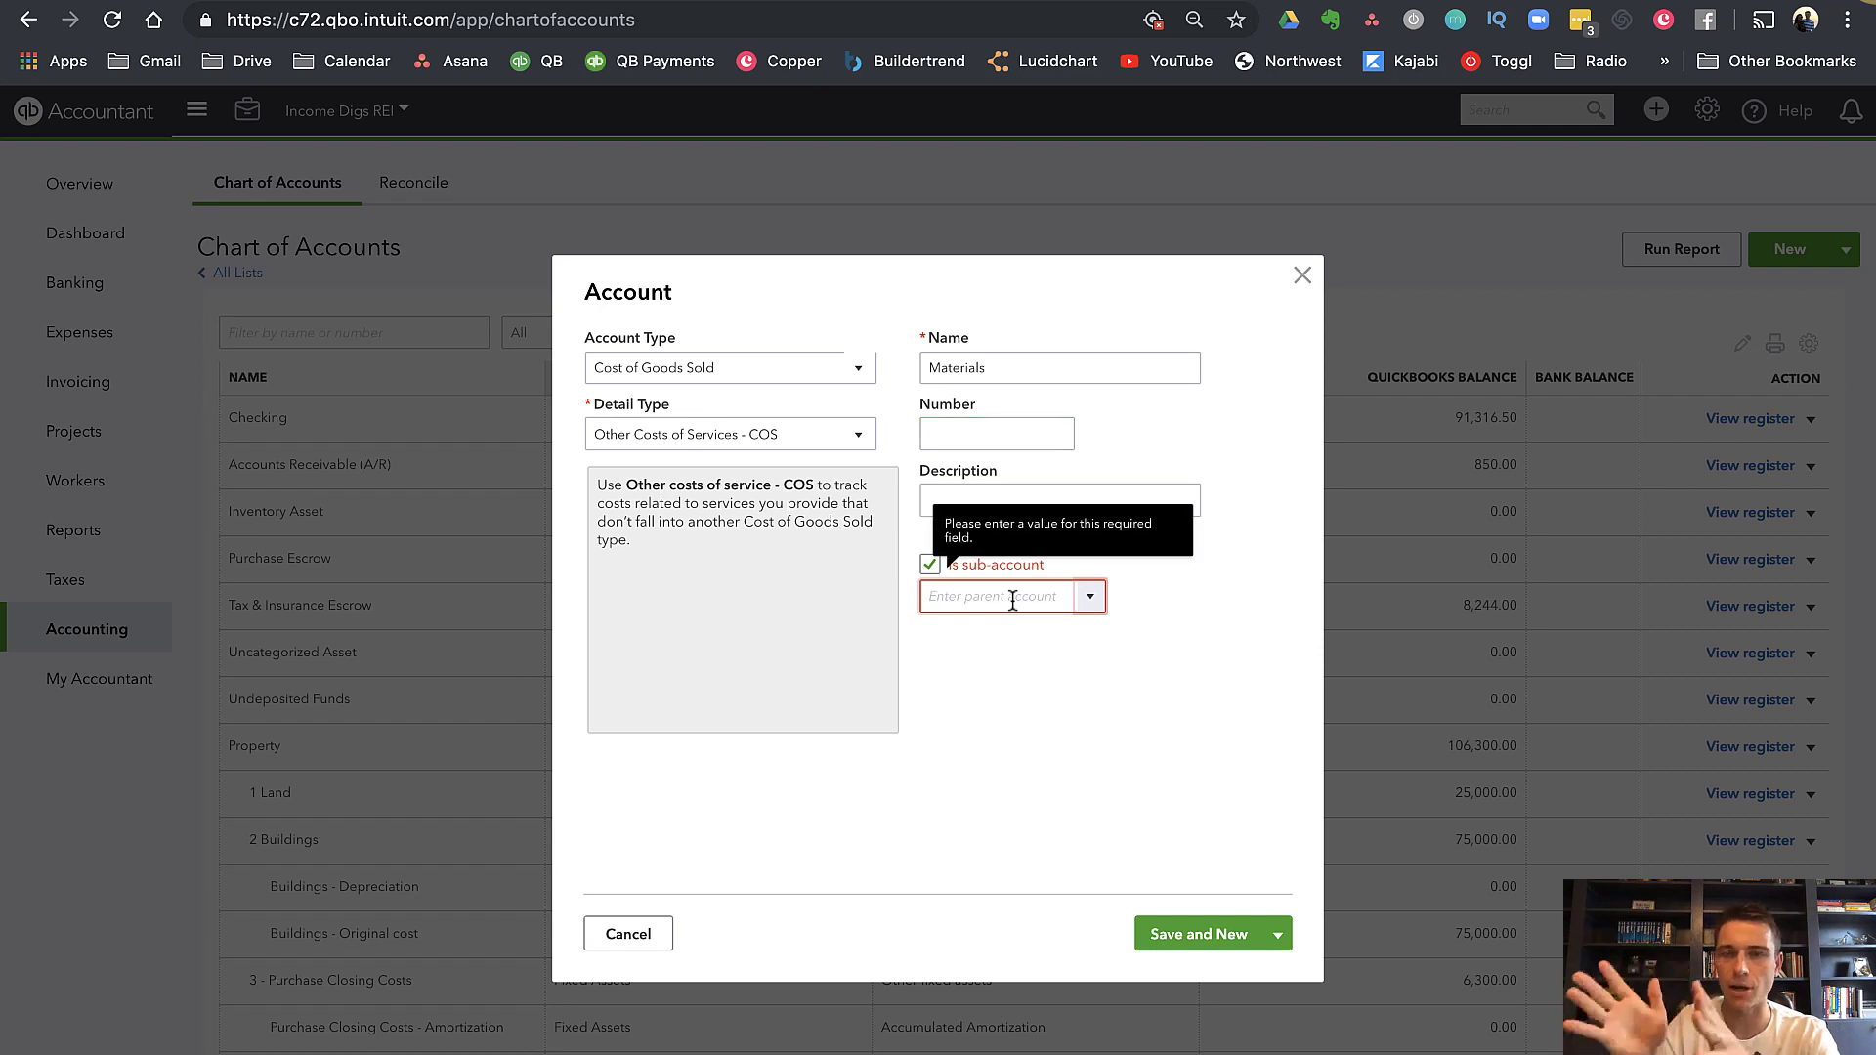
pyautogui.write('Rehab Costs')
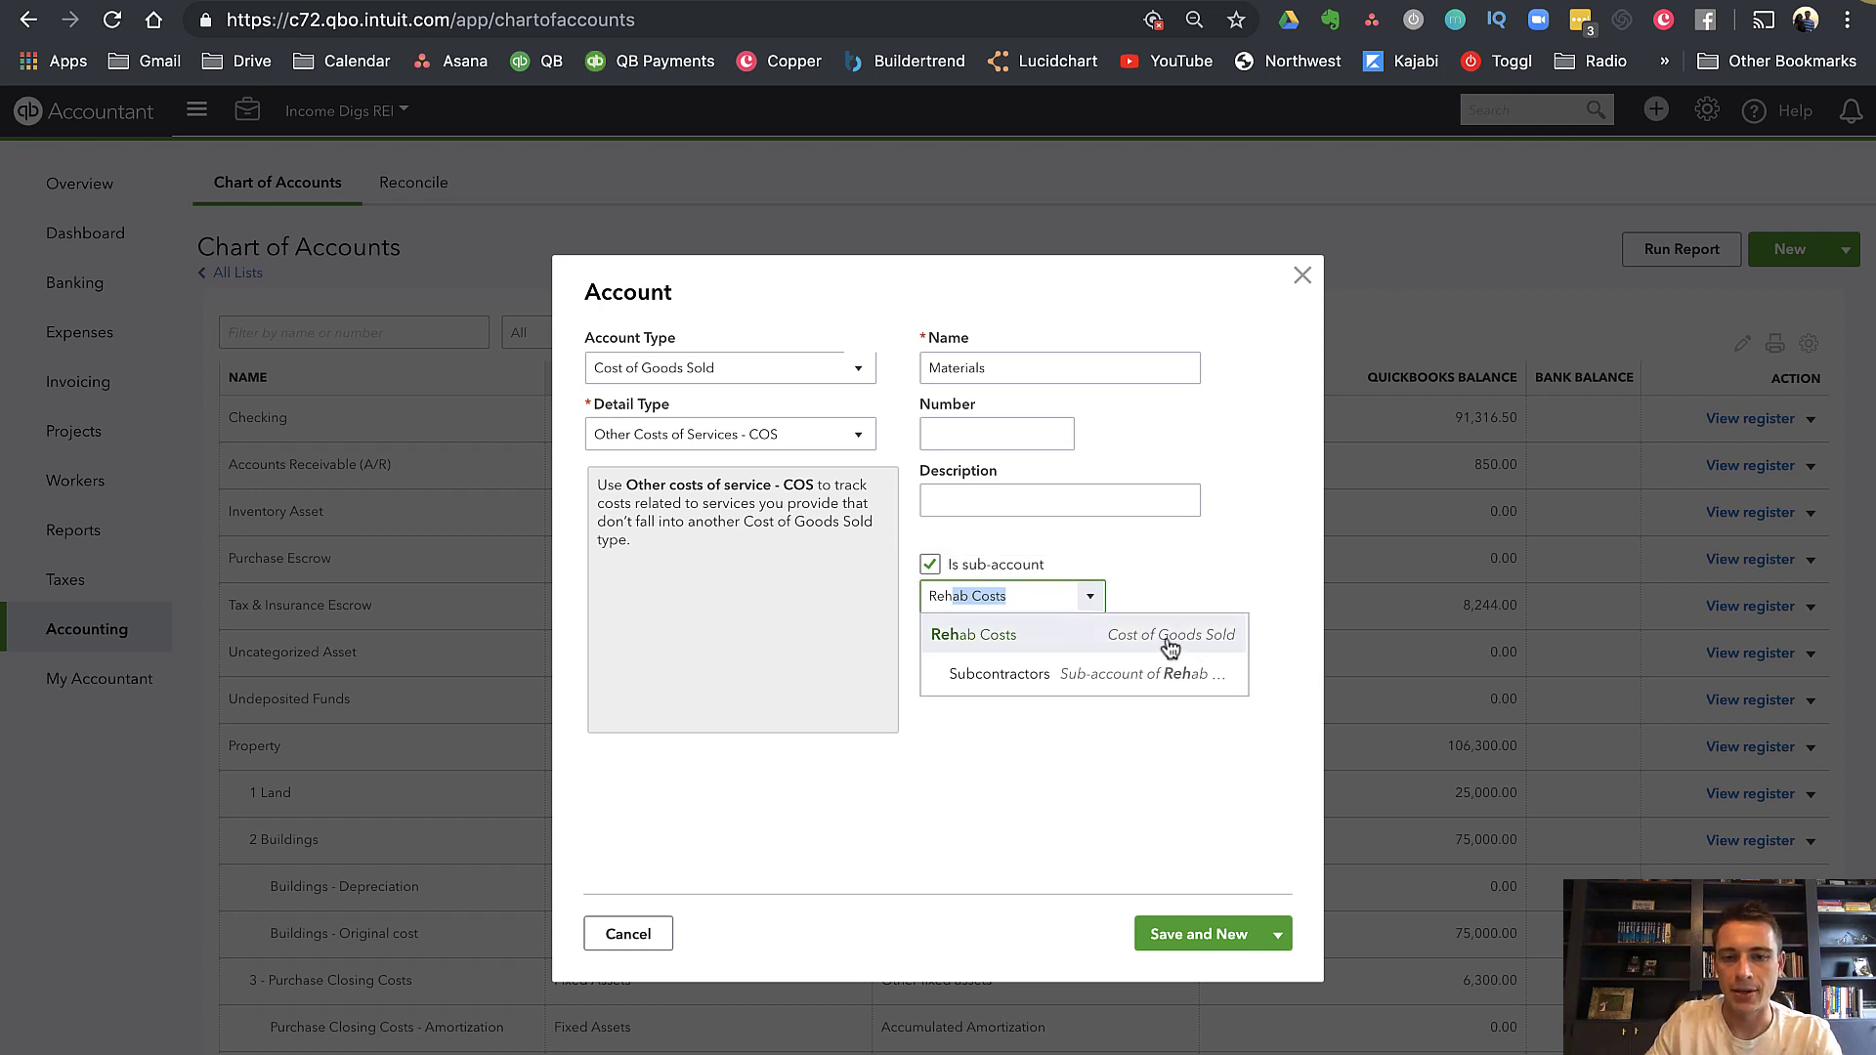
pyautogui.click(1168, 637)
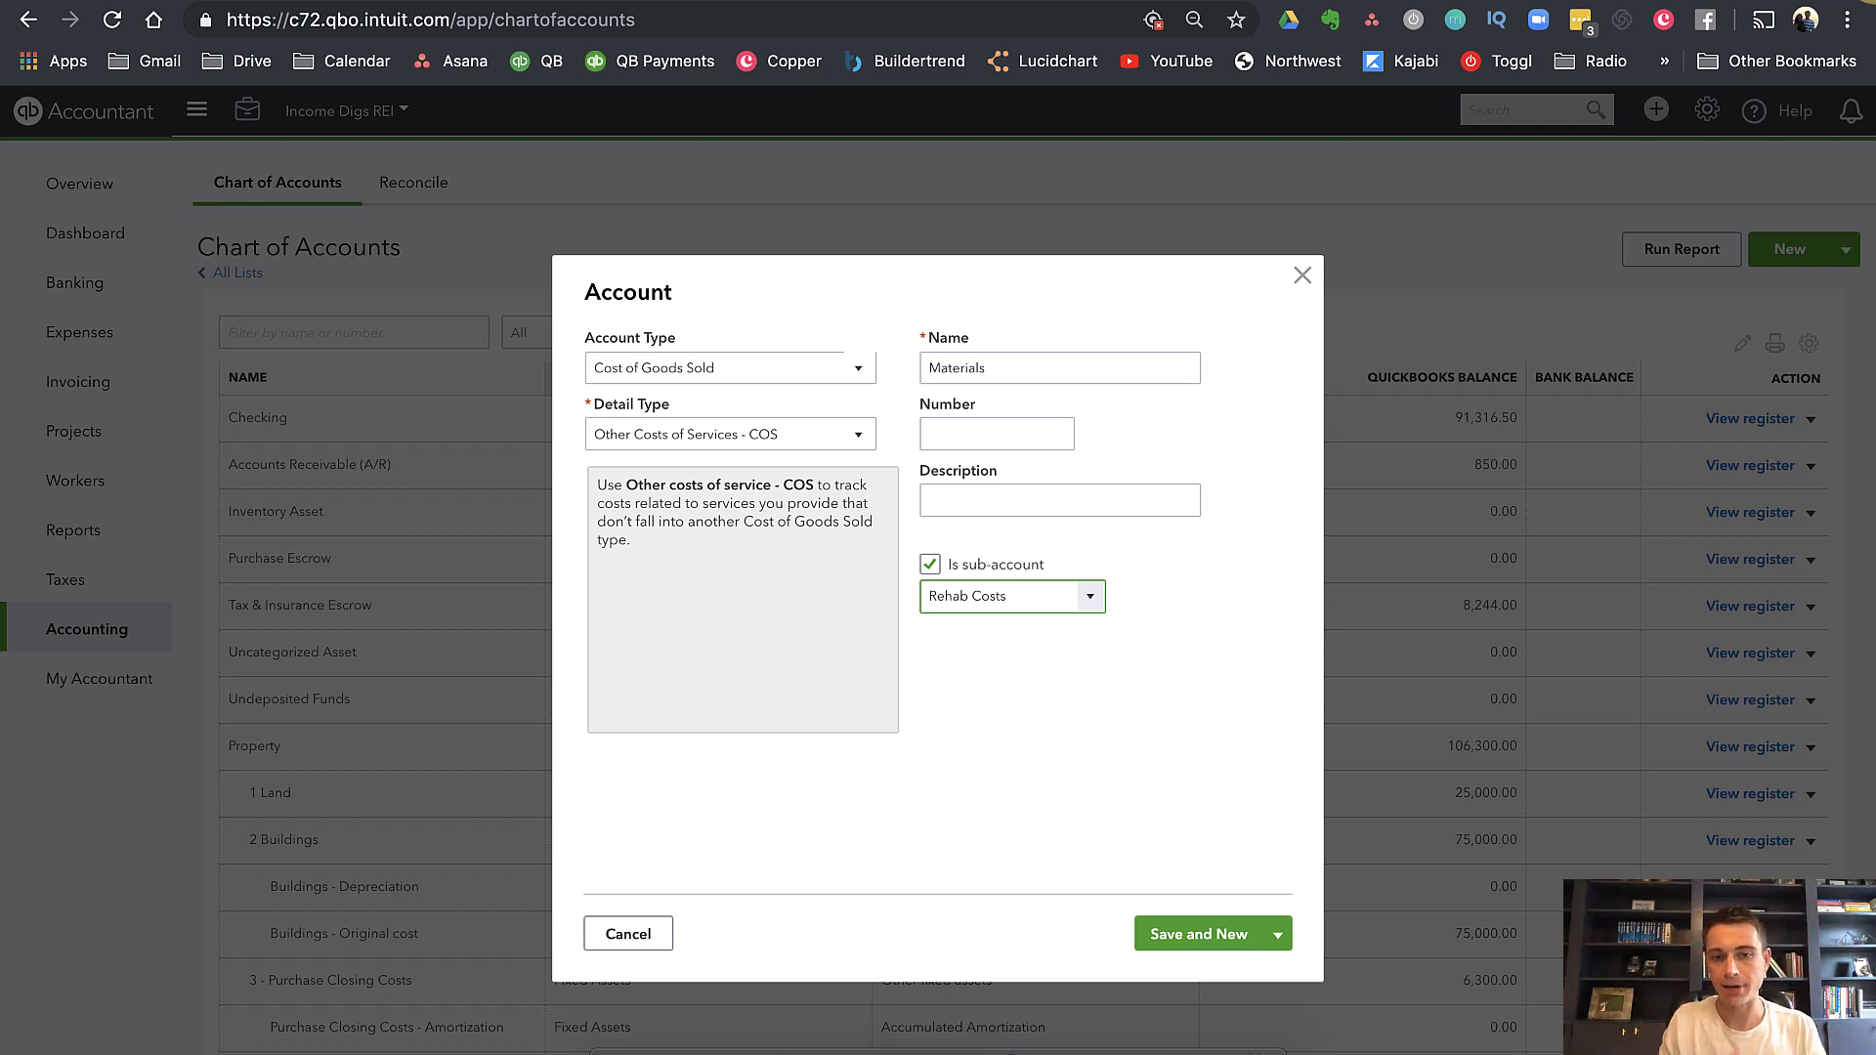
pyautogui.click(1277, 934)
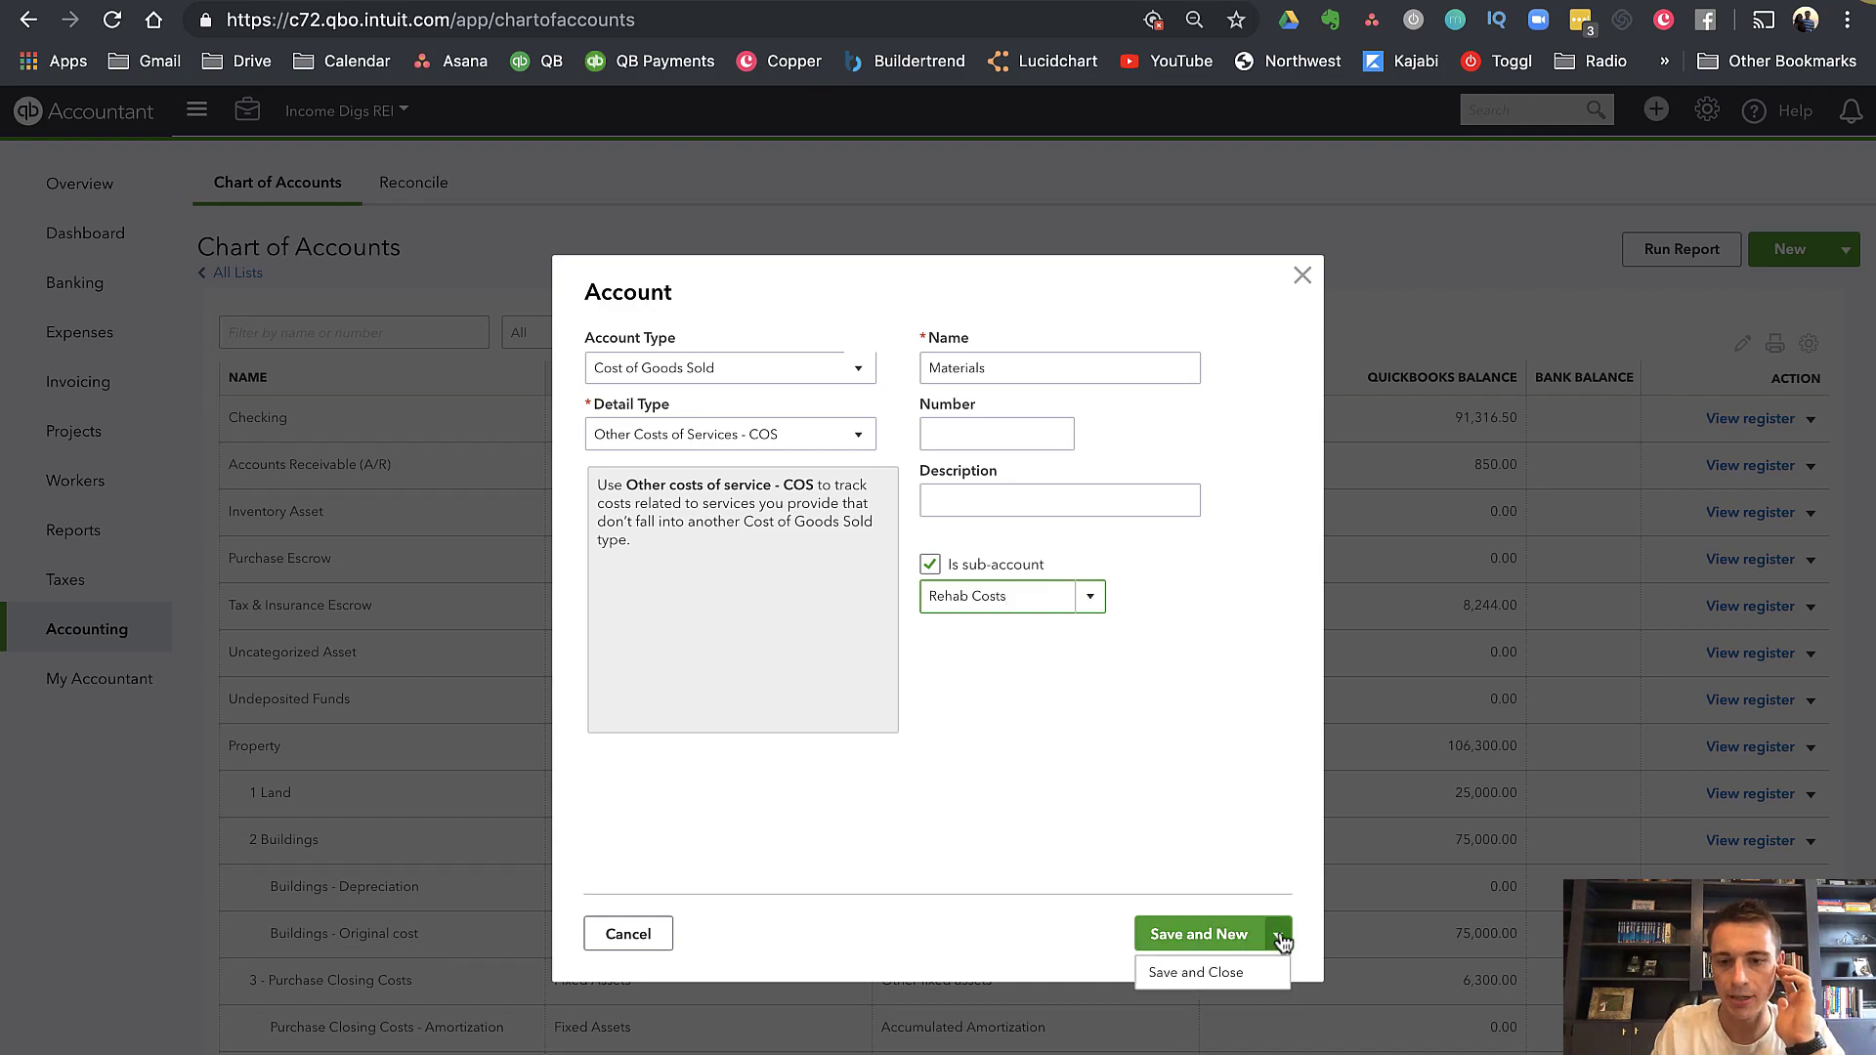
pyautogui.click(1198, 972)
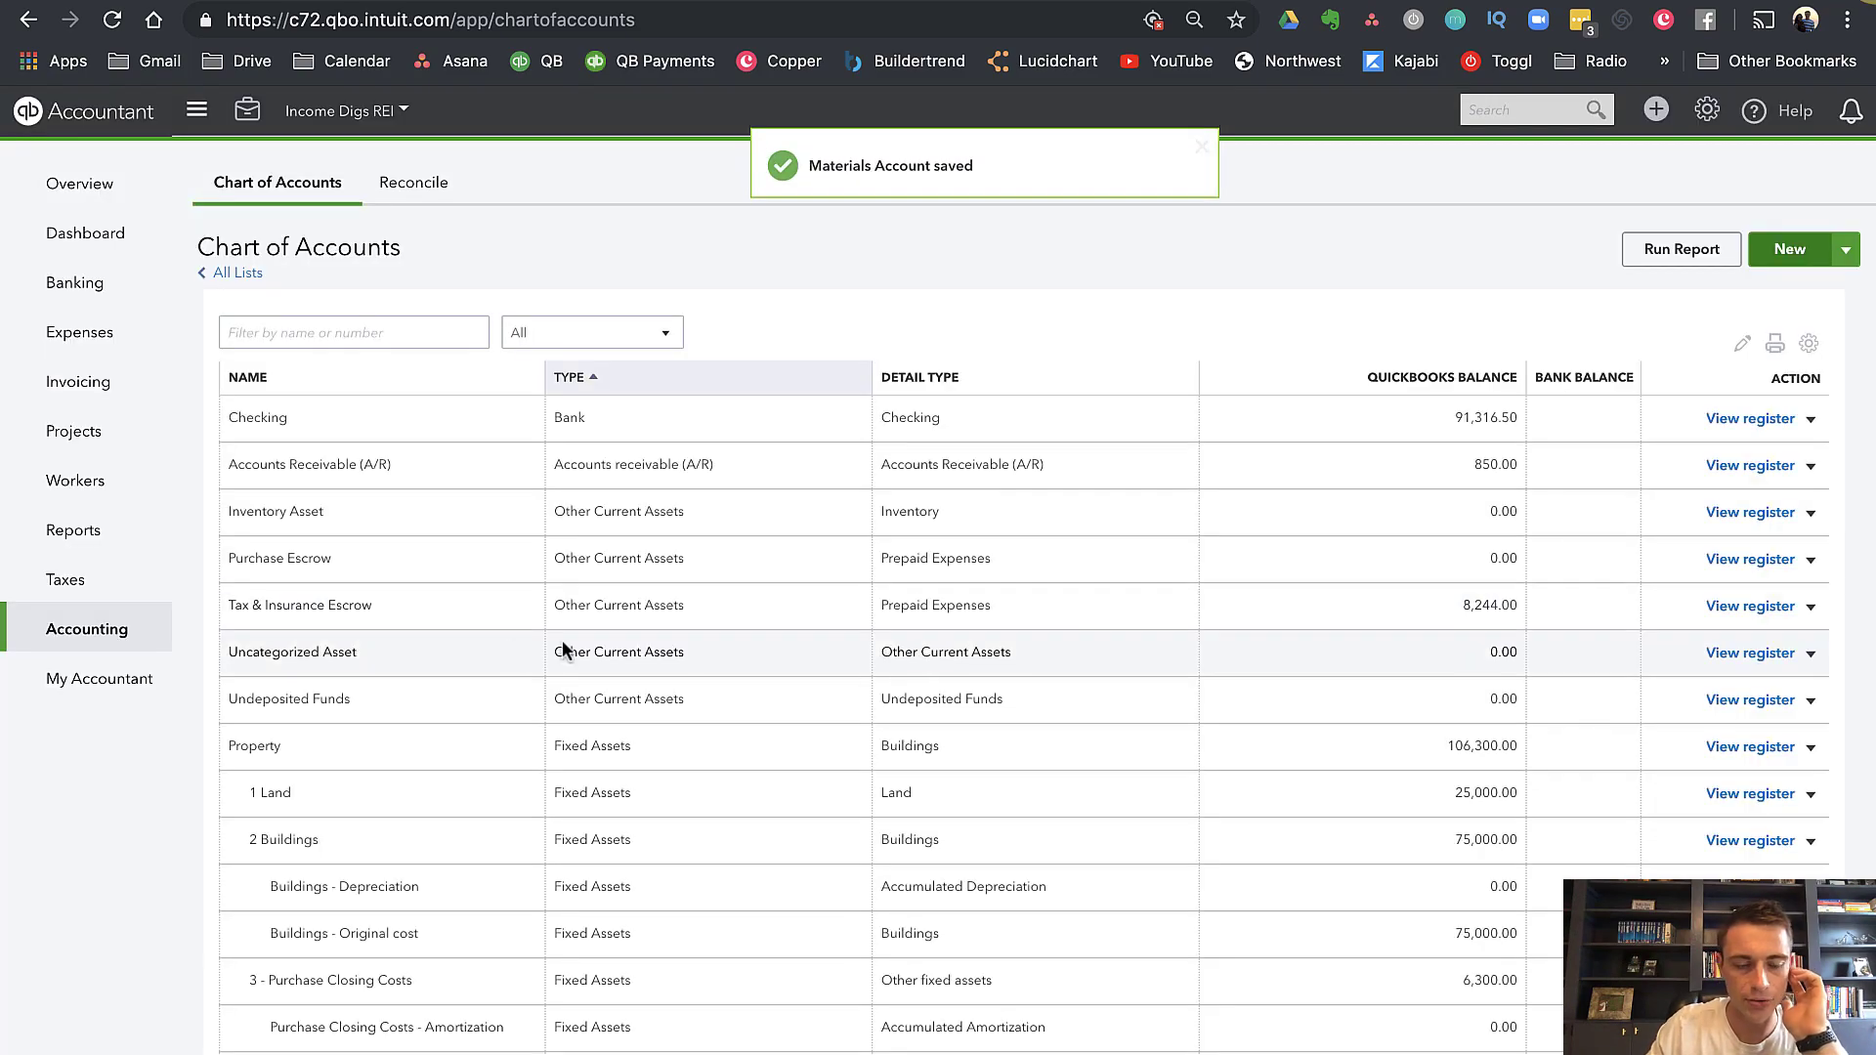
pyautogui.scroll(-15, 395, 748)
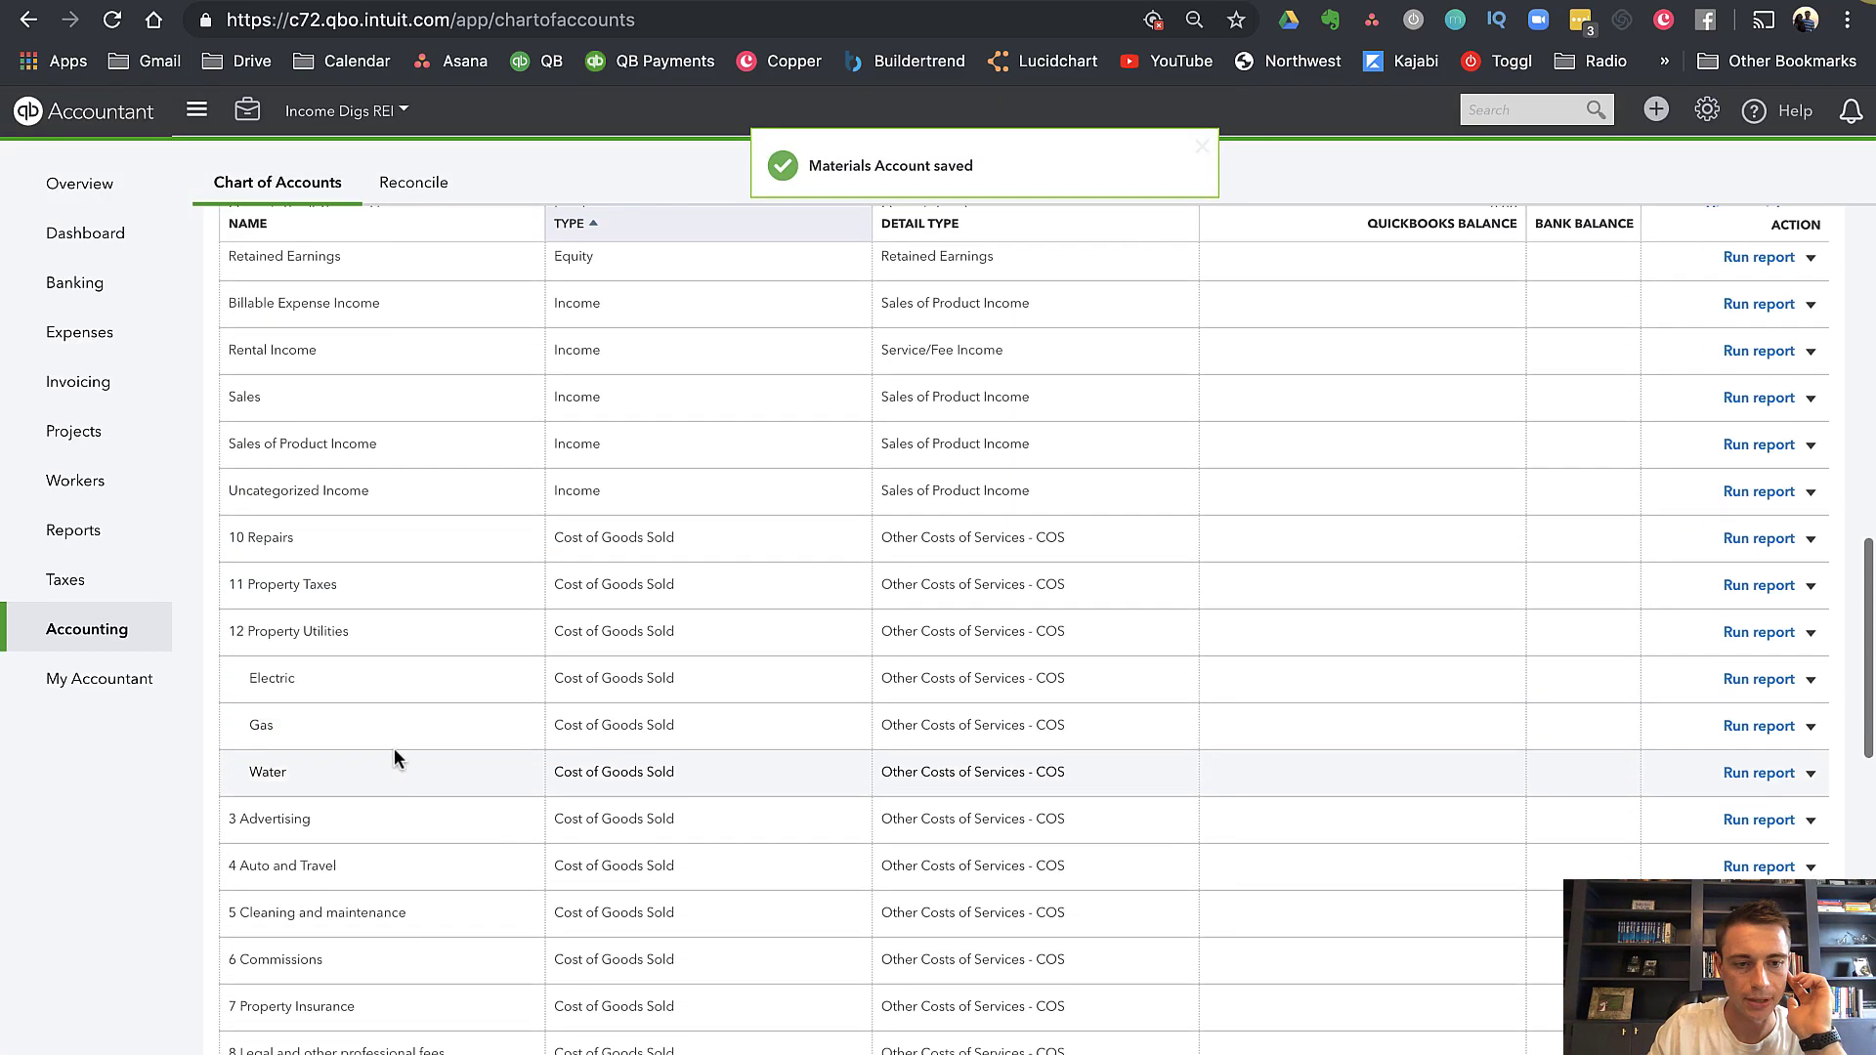
pyautogui.scroll(-4, 357, 748)
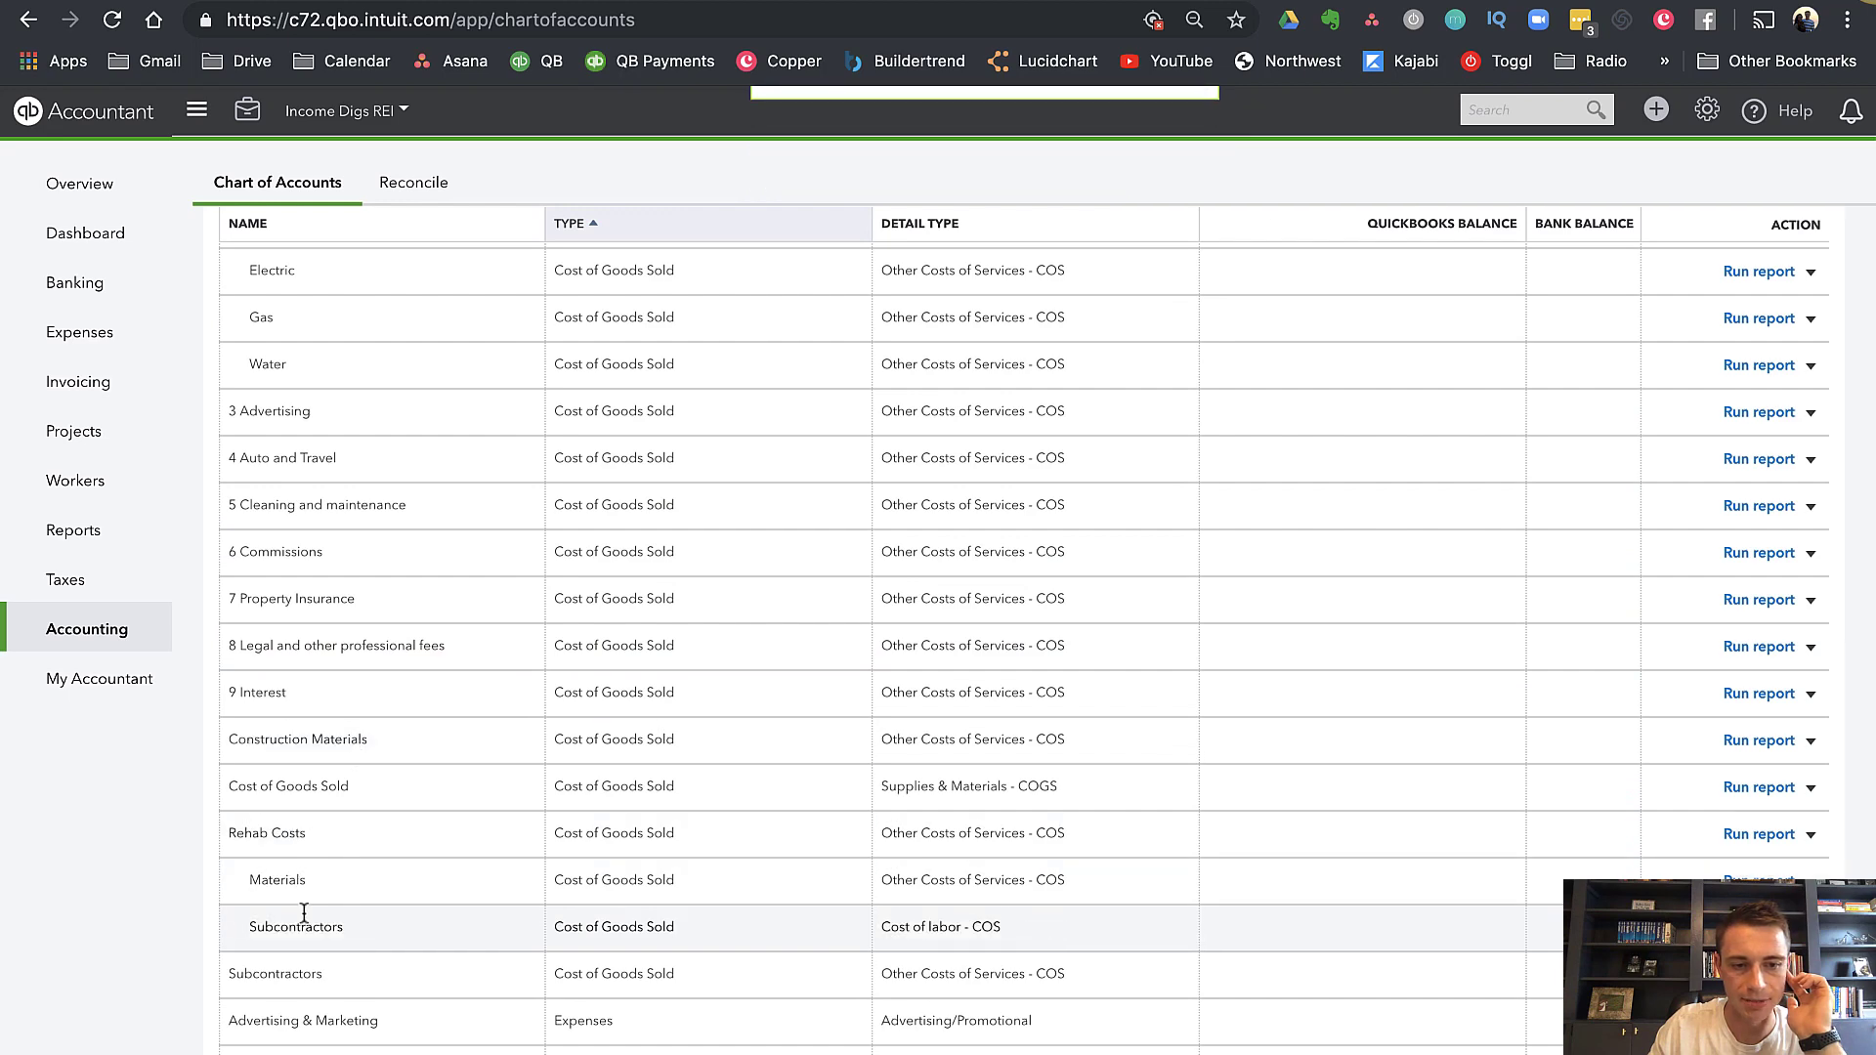
# Open the Profit and Loss report and set the report period to All Dates
pyautogui.click(75, 534)
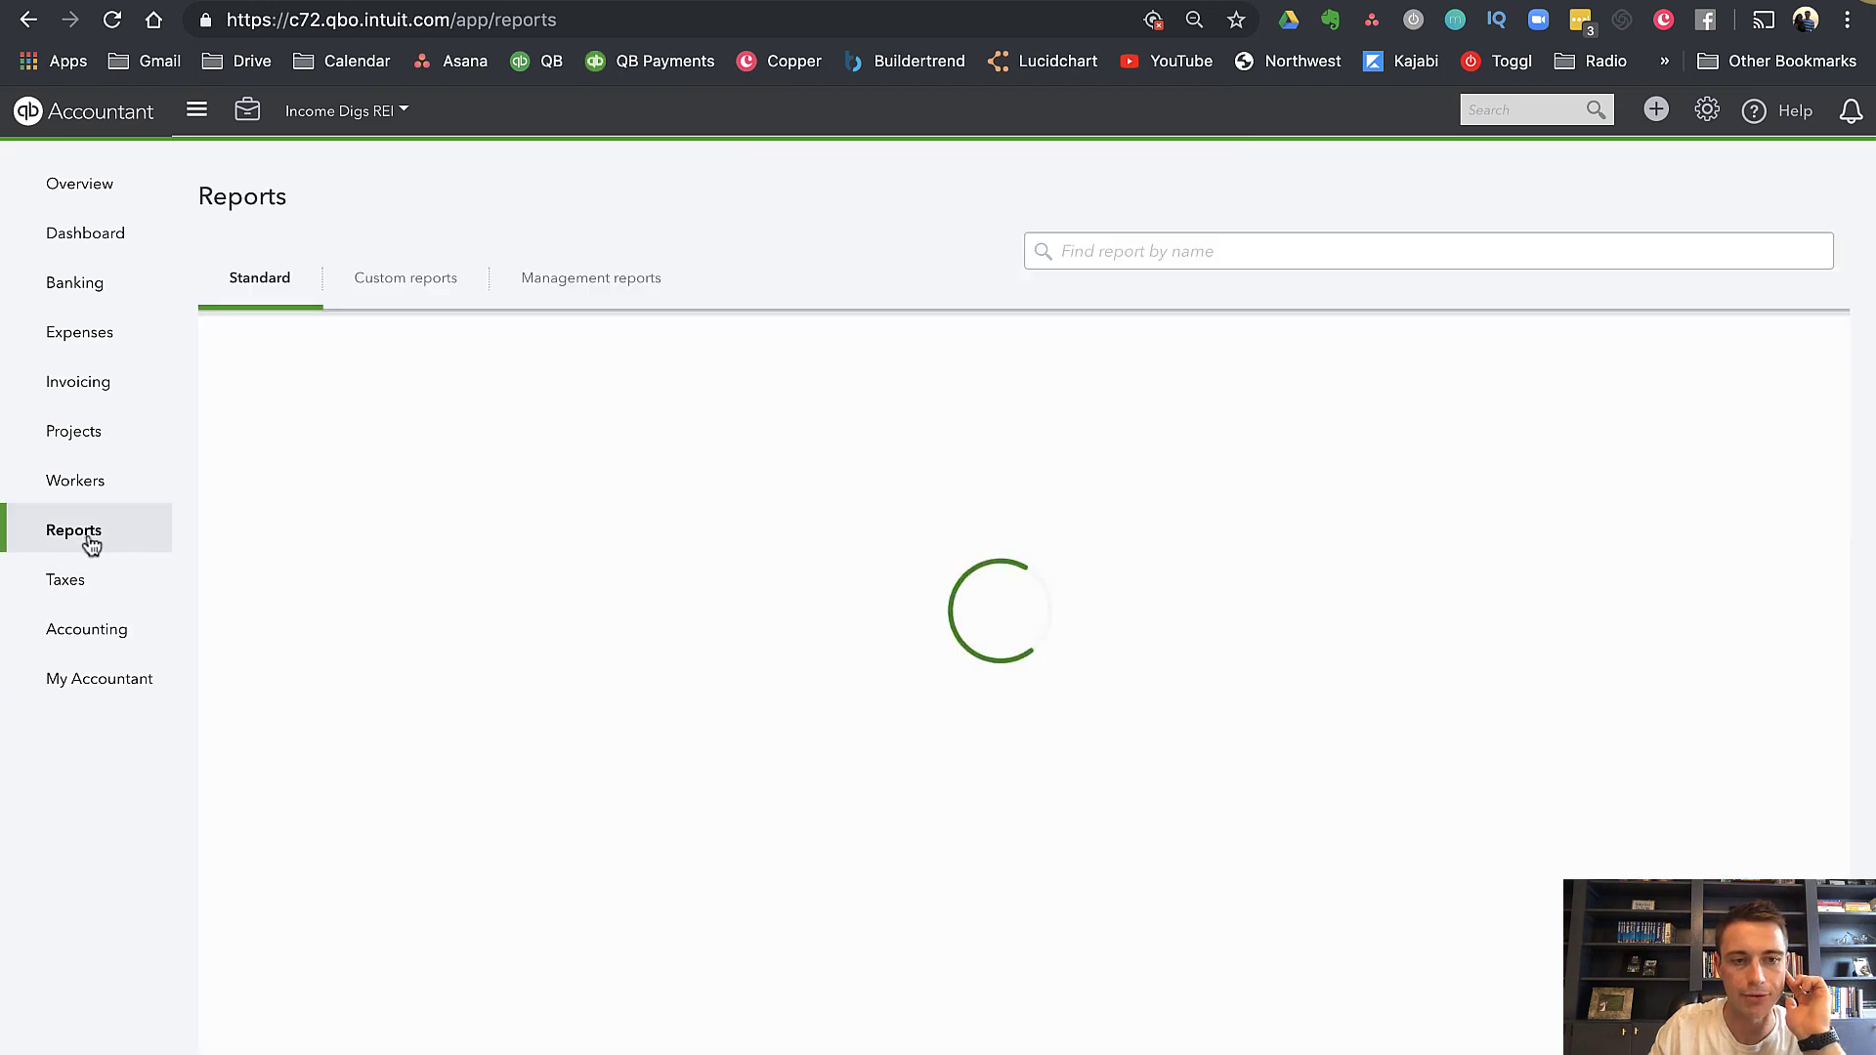
pyautogui.click(314, 530)
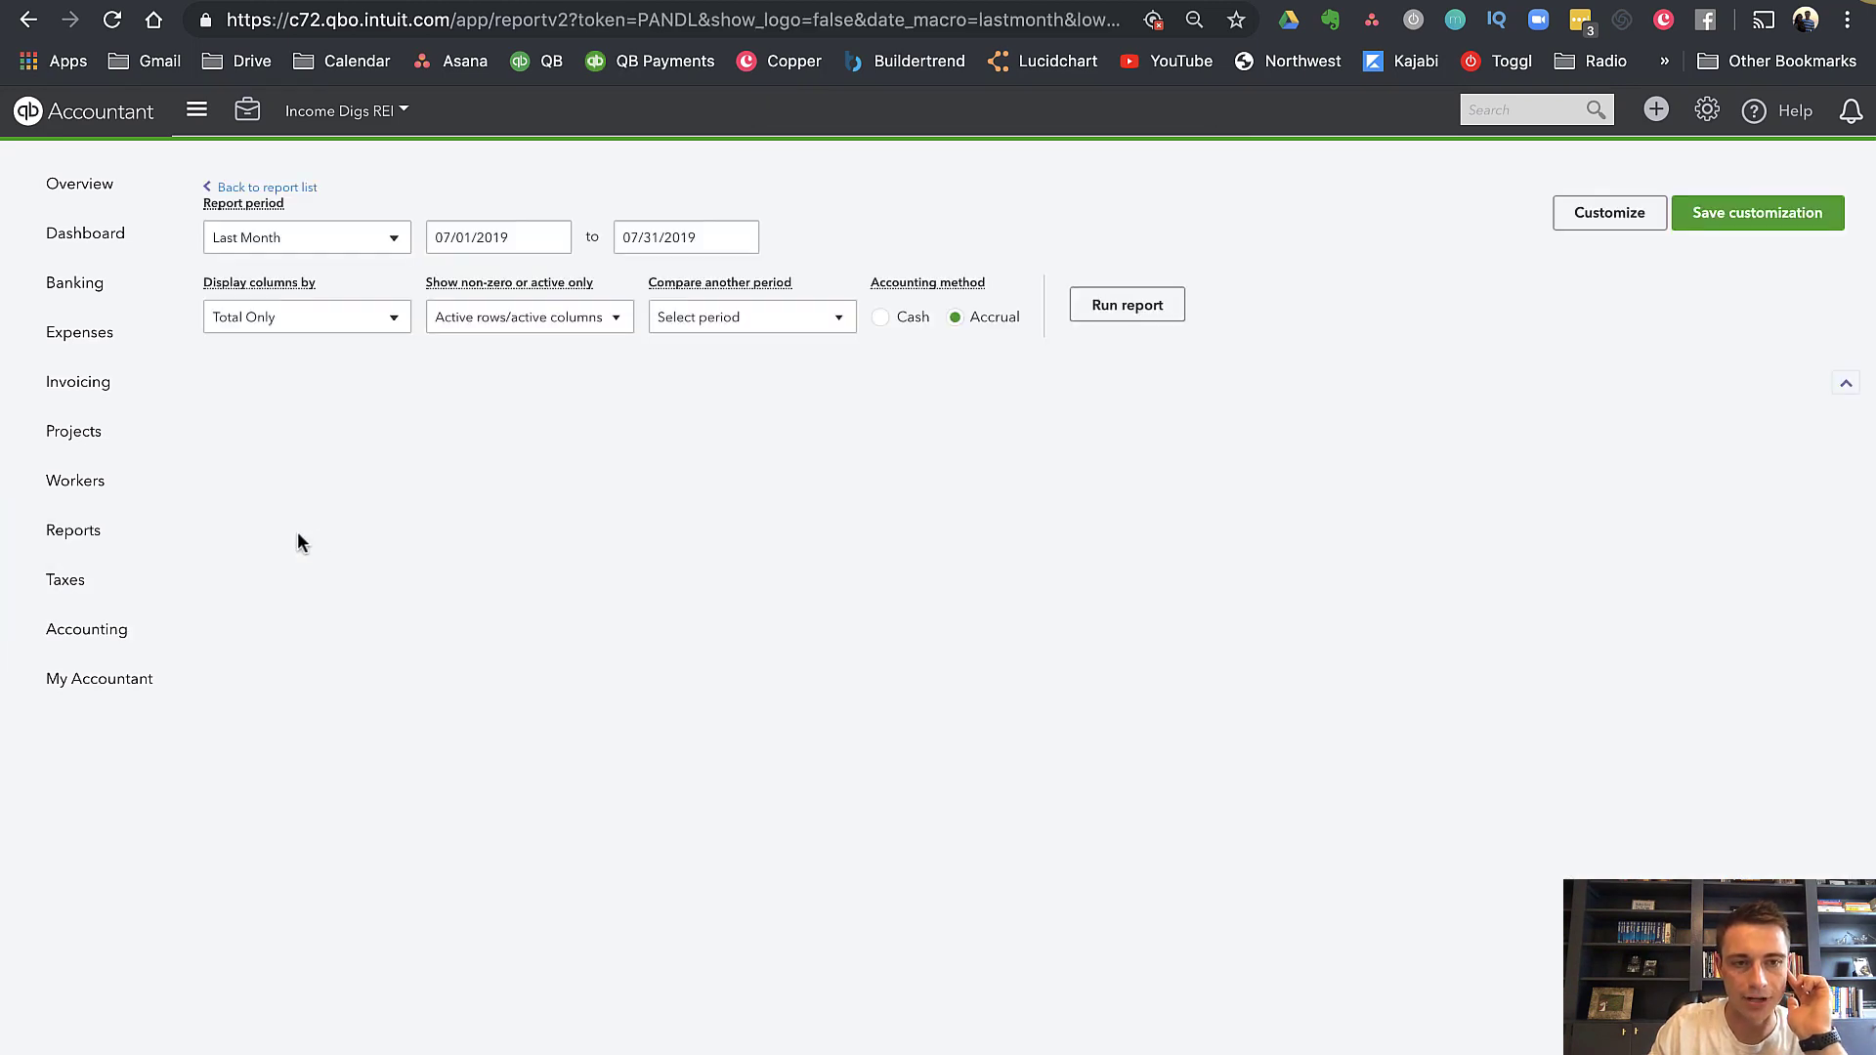
pyautogui.click(268, 278)
pyautogui.scroll(5, 278, 322)
pyautogui.click(279, 306)
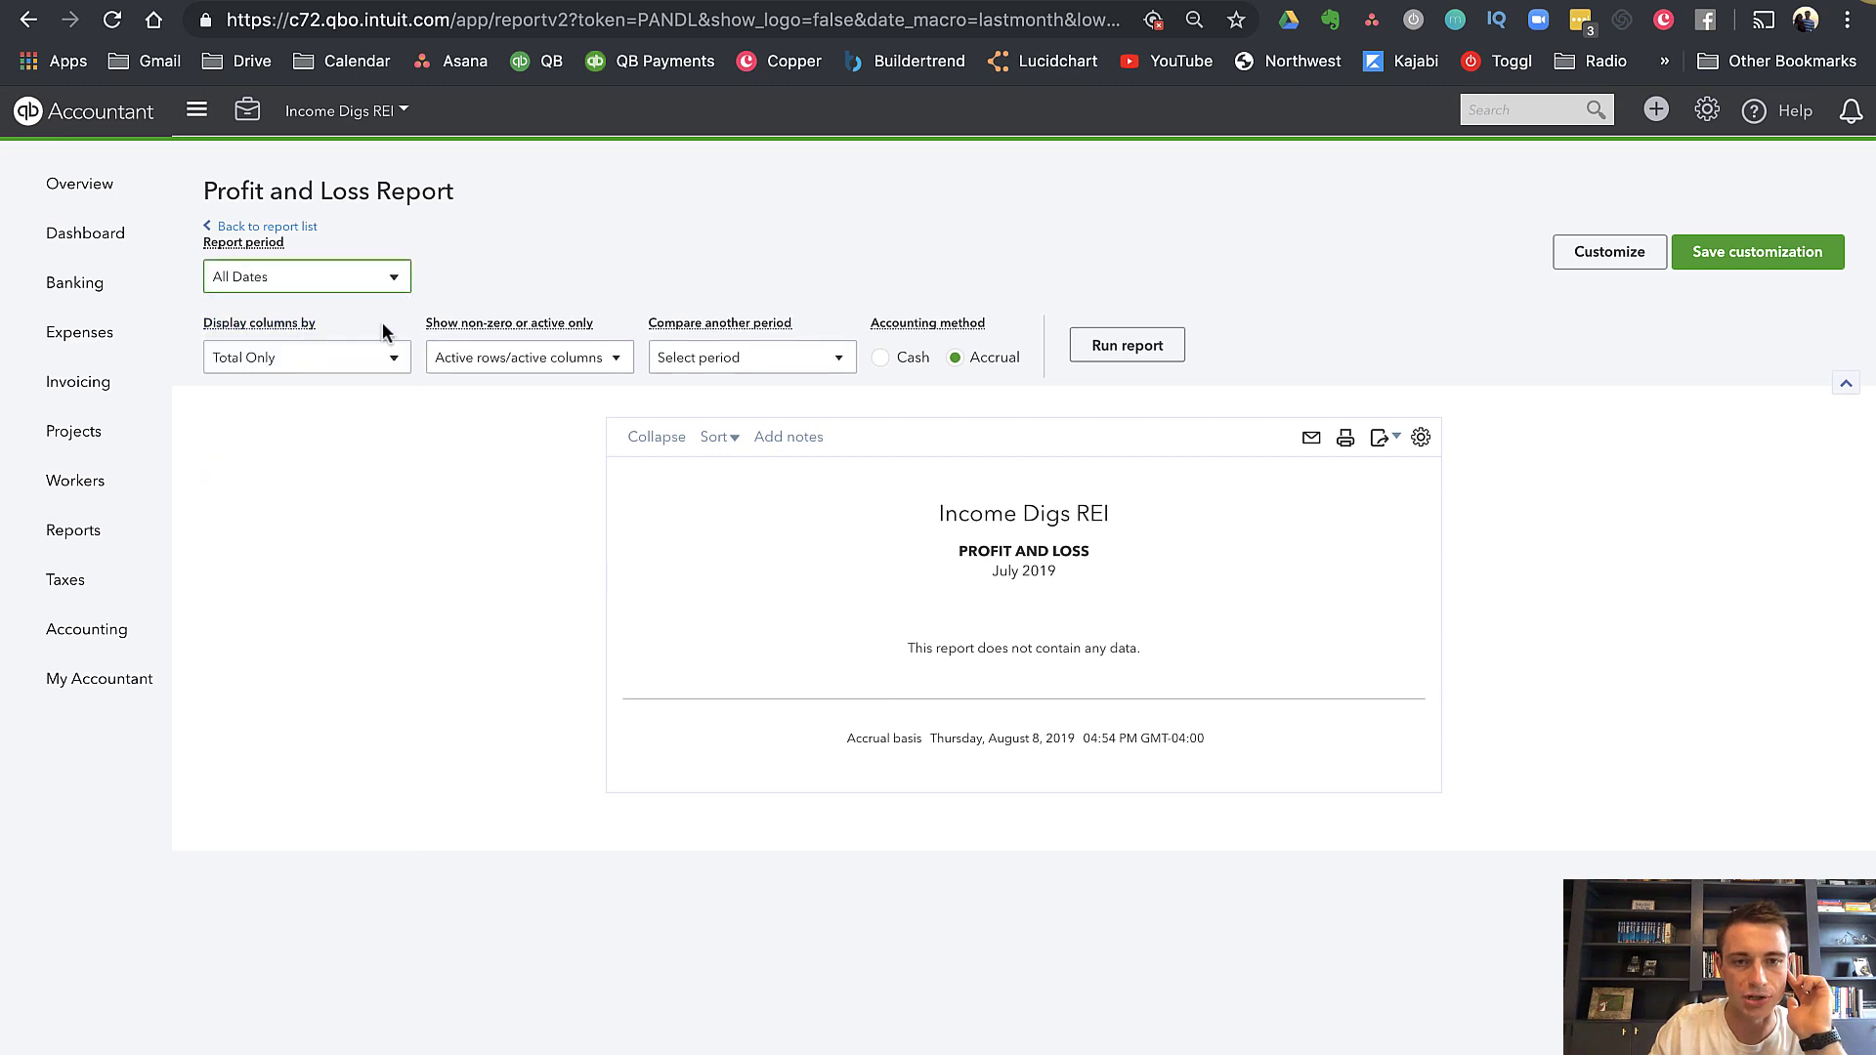
# Show all rows and all columns, run the report, and view the Rehab Costs accounts under Cost of Goods Sold
pyautogui.click(493, 362)
pyautogui.click(460, 461)
pyautogui.click(459, 585)
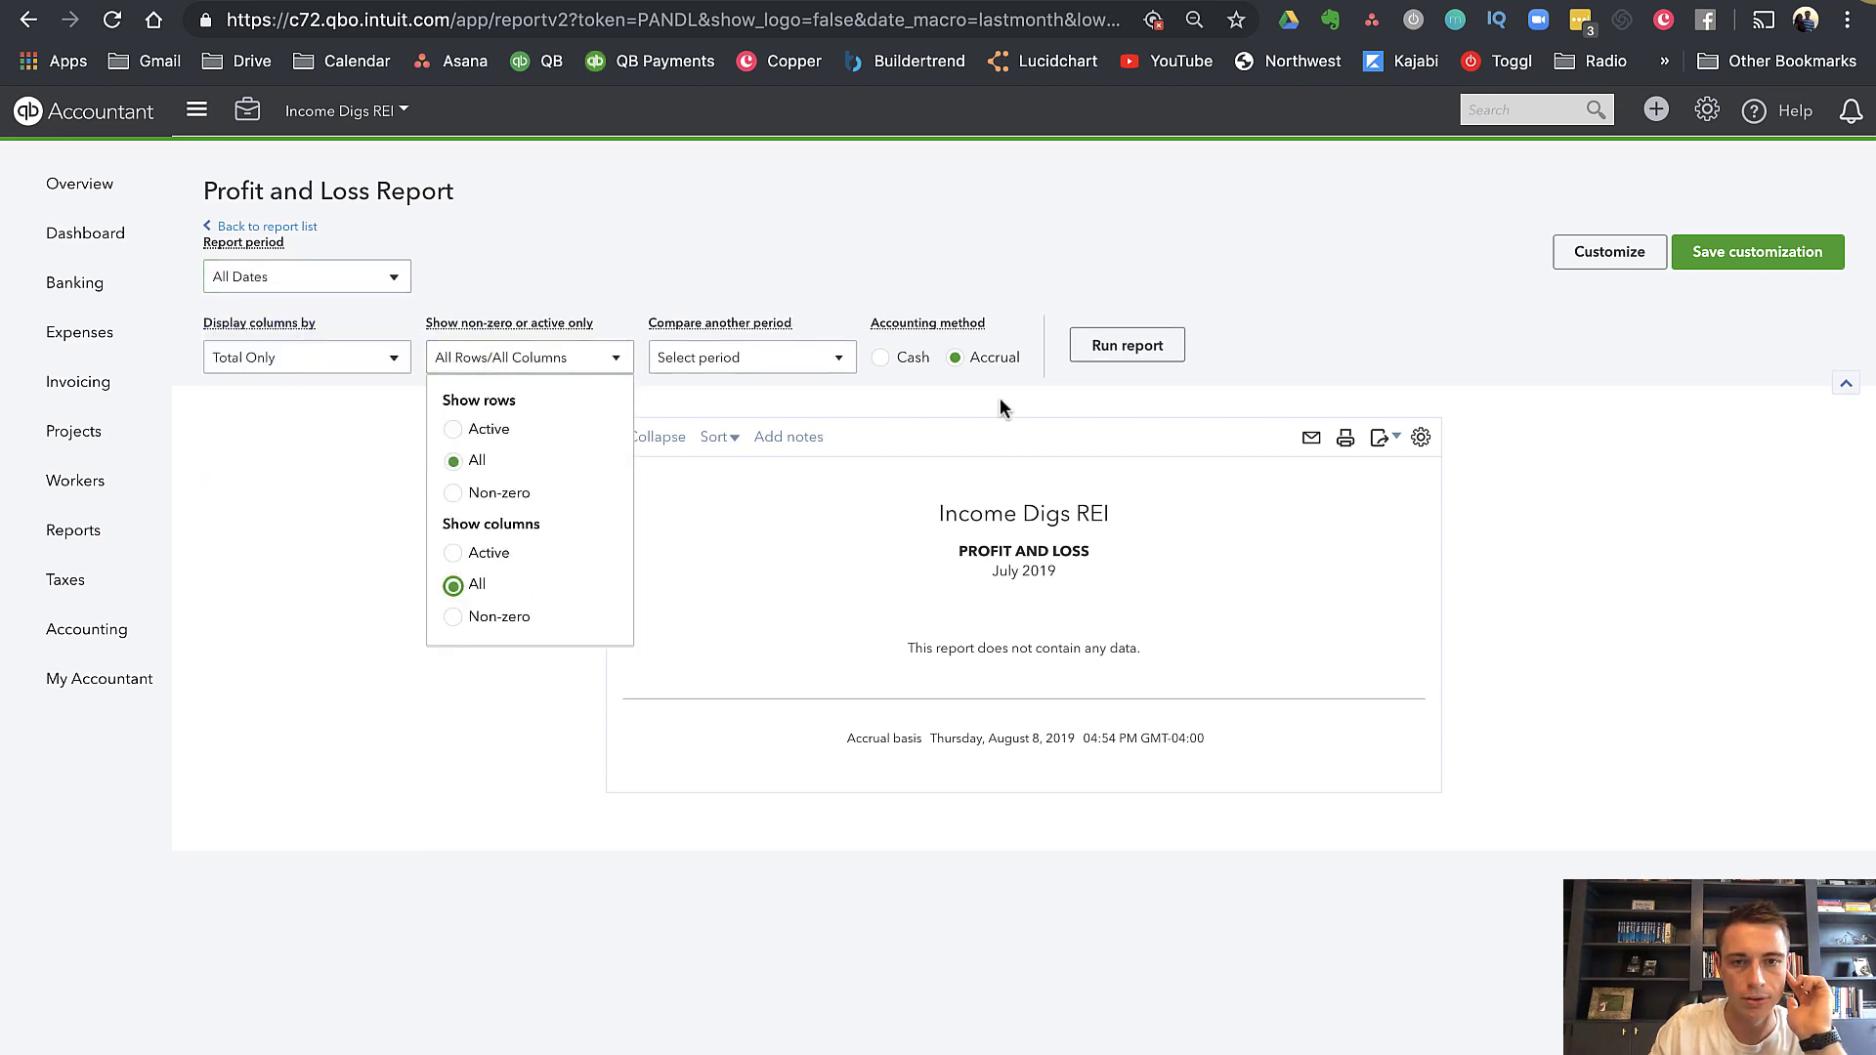
pyautogui.click(1159, 356)
pyautogui.scroll(-2, 1074, 567)
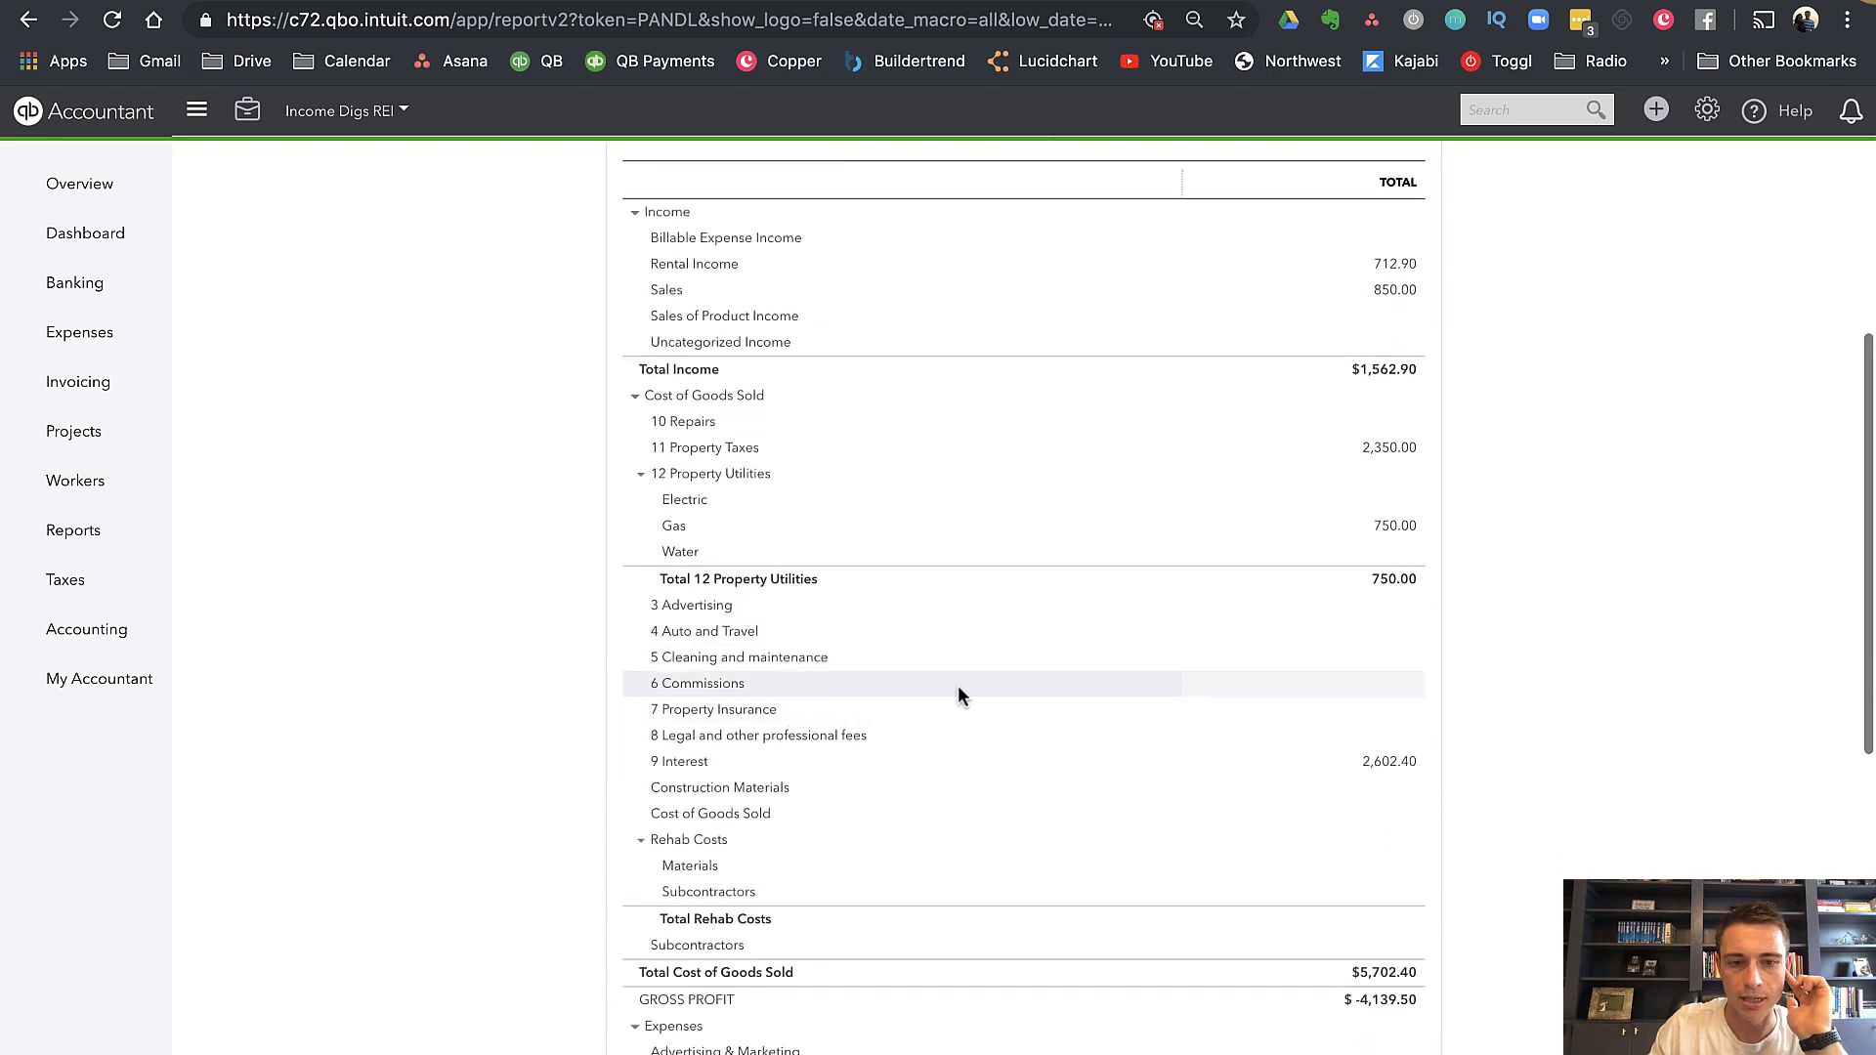
# Start a new expense whose first line uses the Rehab Costs:Materials category and the description Siding
pyautogui.scroll(-2, 689, 743)
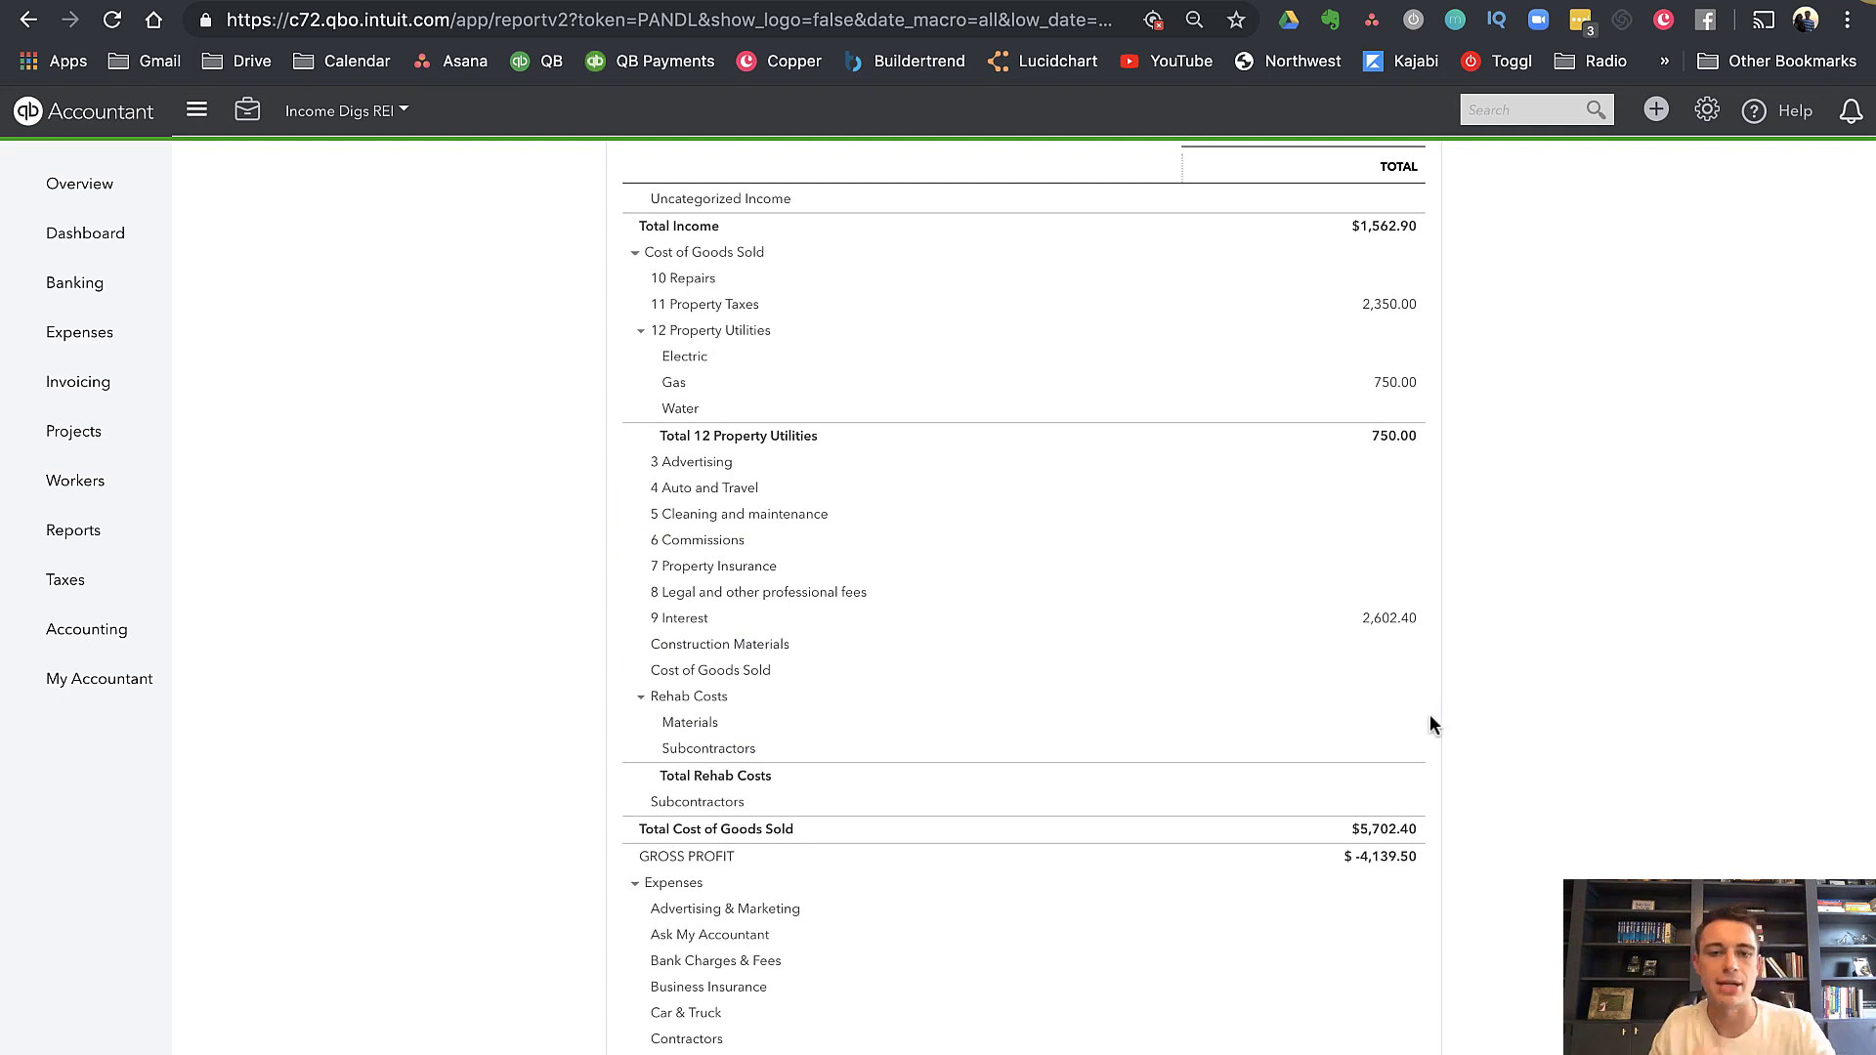
pyautogui.scroll(6, 1433, 713)
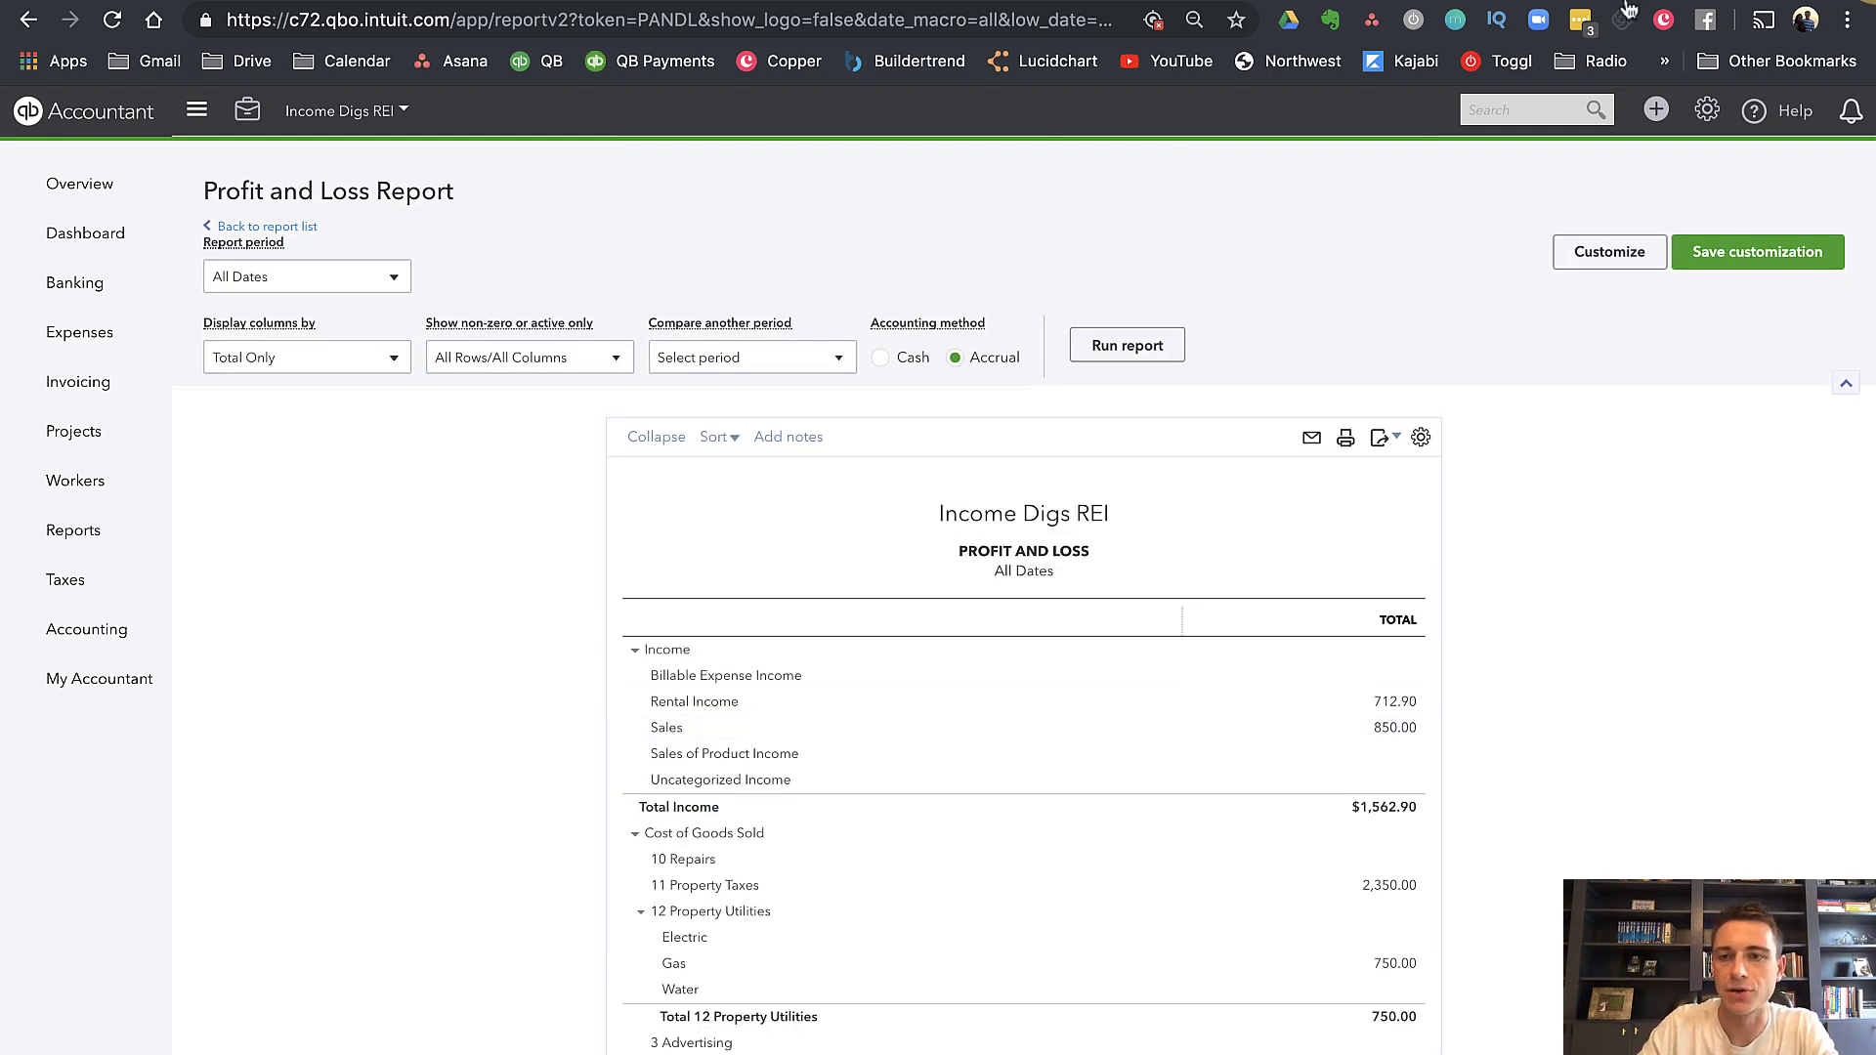
pyautogui.click(1656, 109)
pyautogui.click(1135, 256)
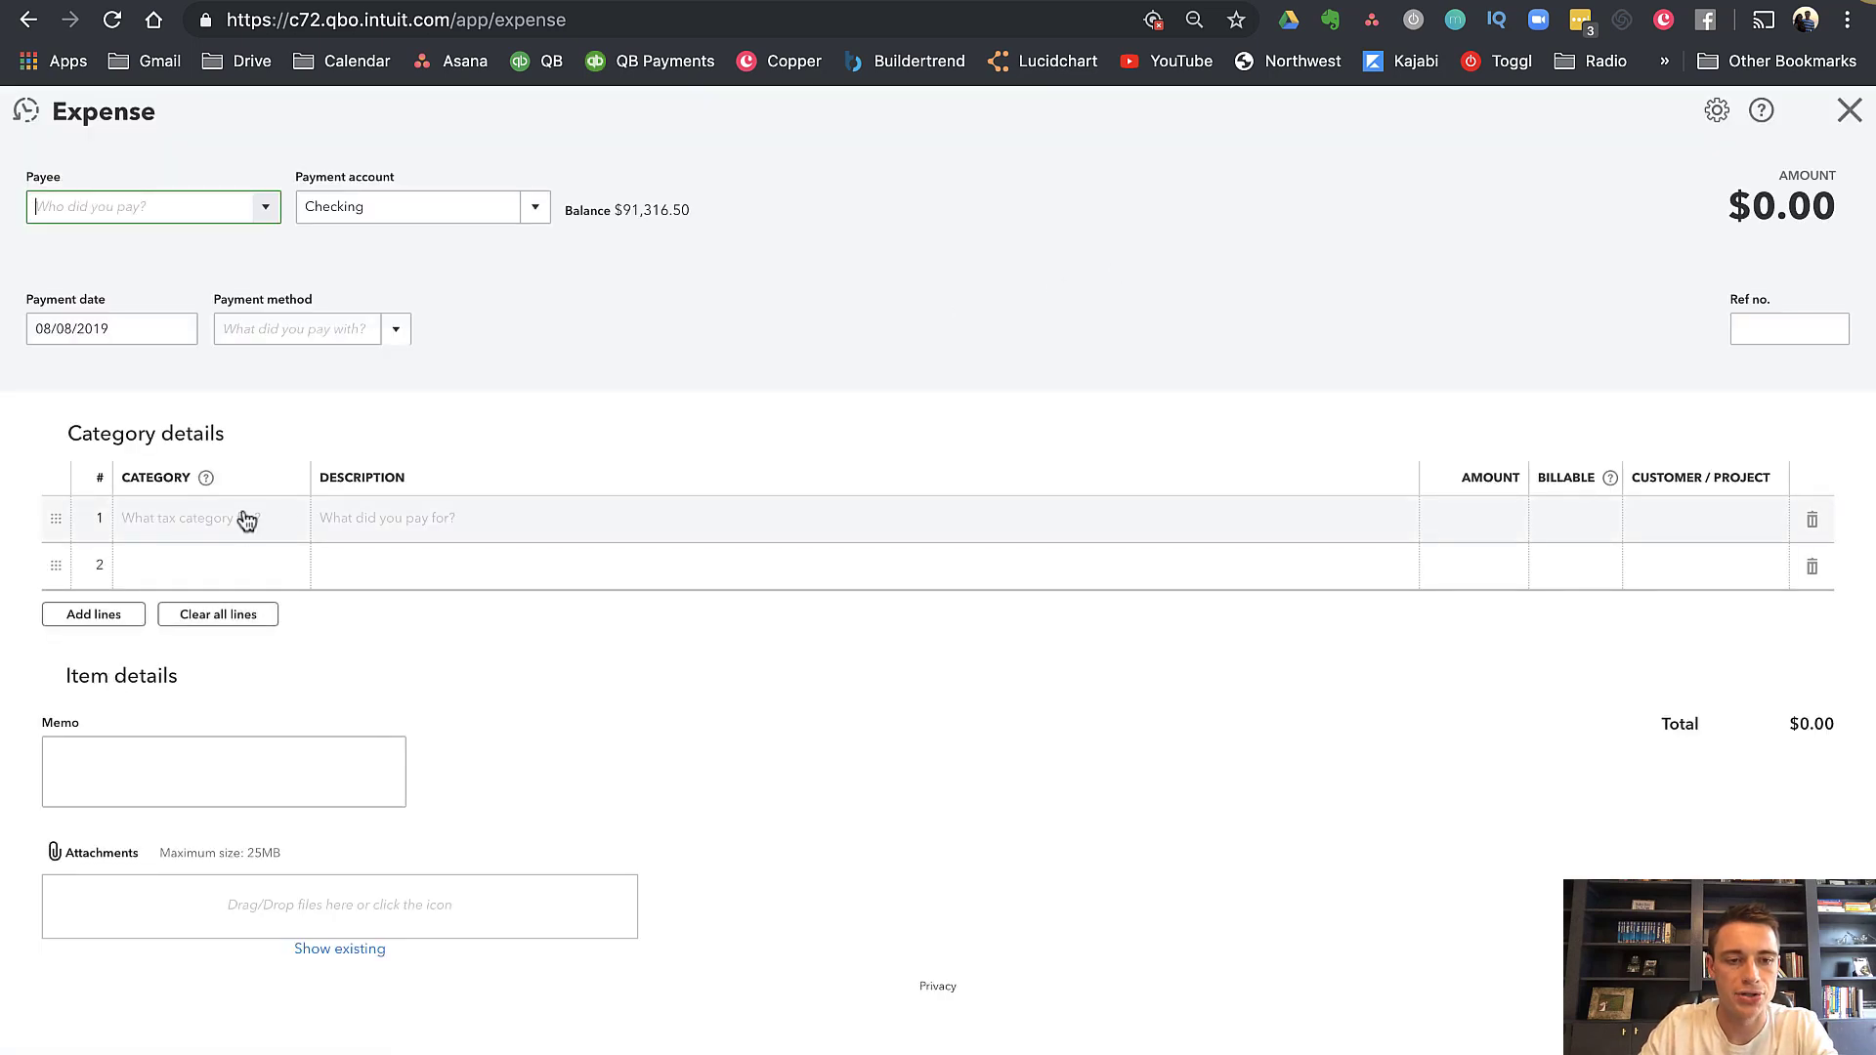
pyautogui.click(247, 520)
pyautogui.write('mater')
pyautogui.press('Down')
pyautogui.press('Down')
pyautogui.press('Tab')
pyautogui.write('Si')
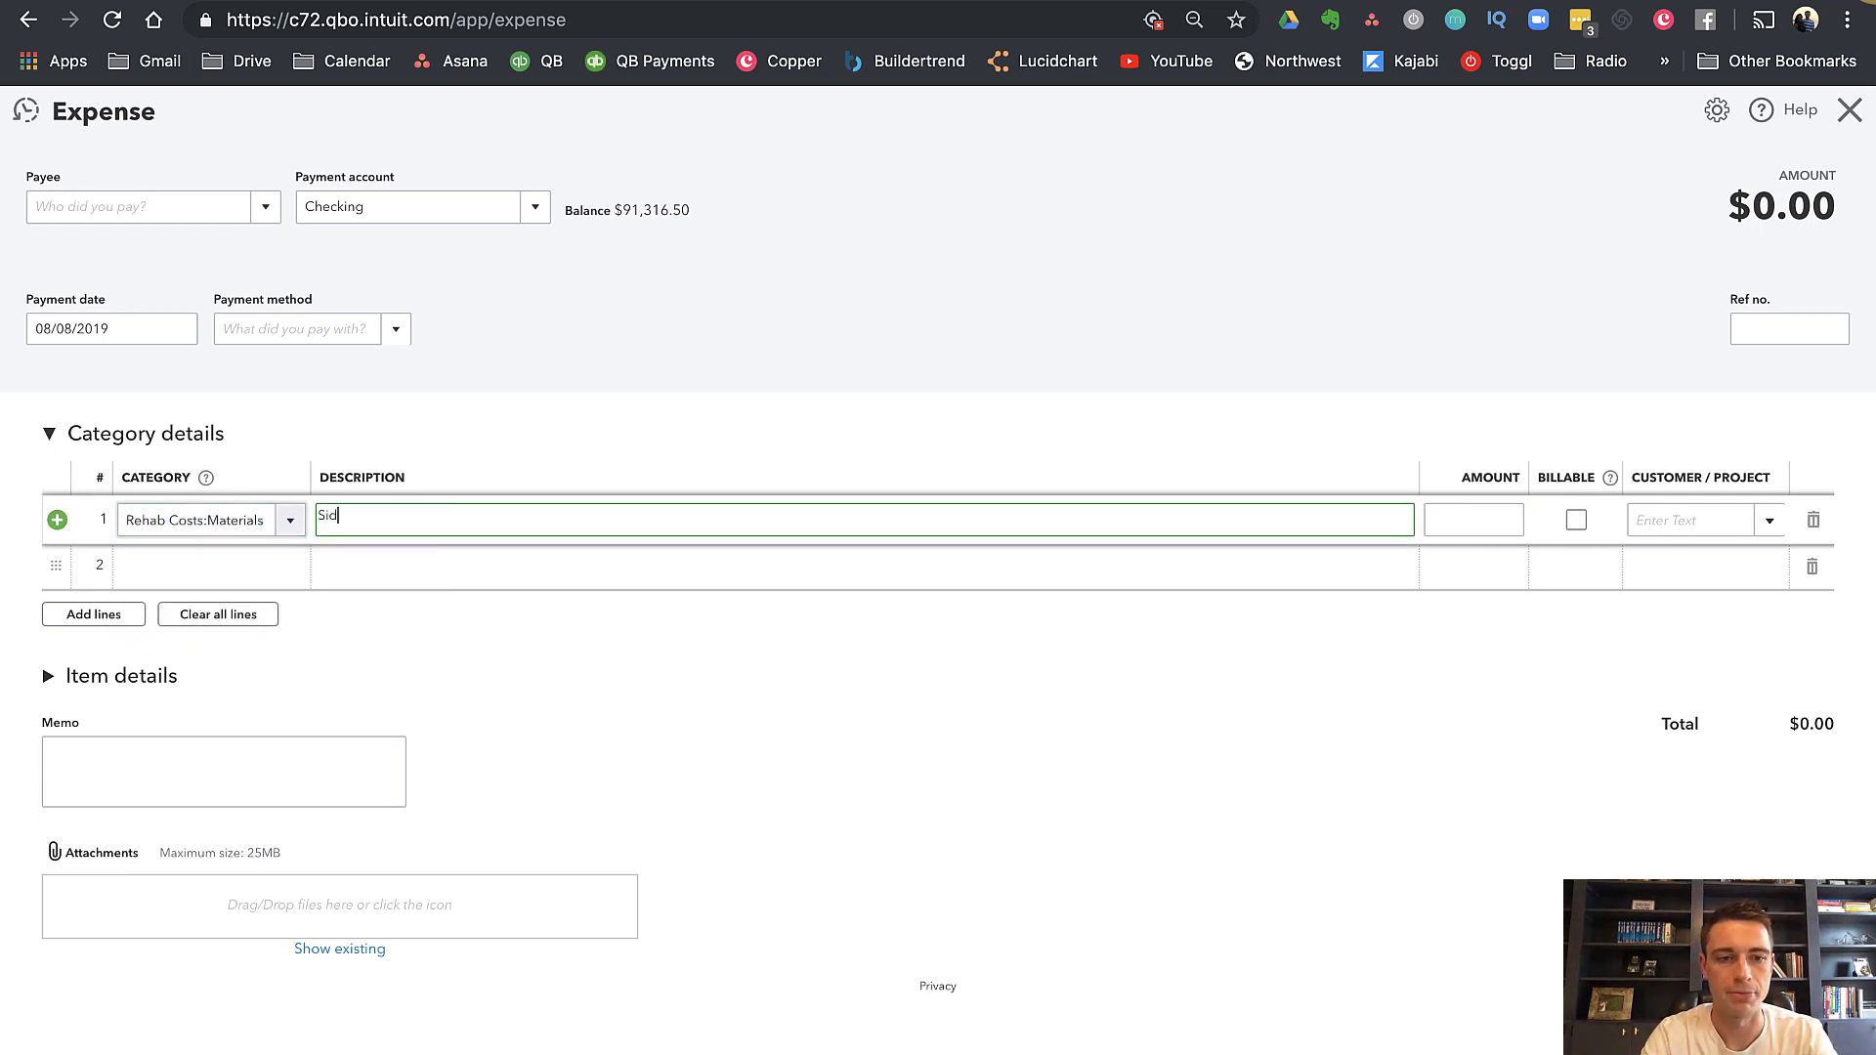
pyautogui.press('Tab')
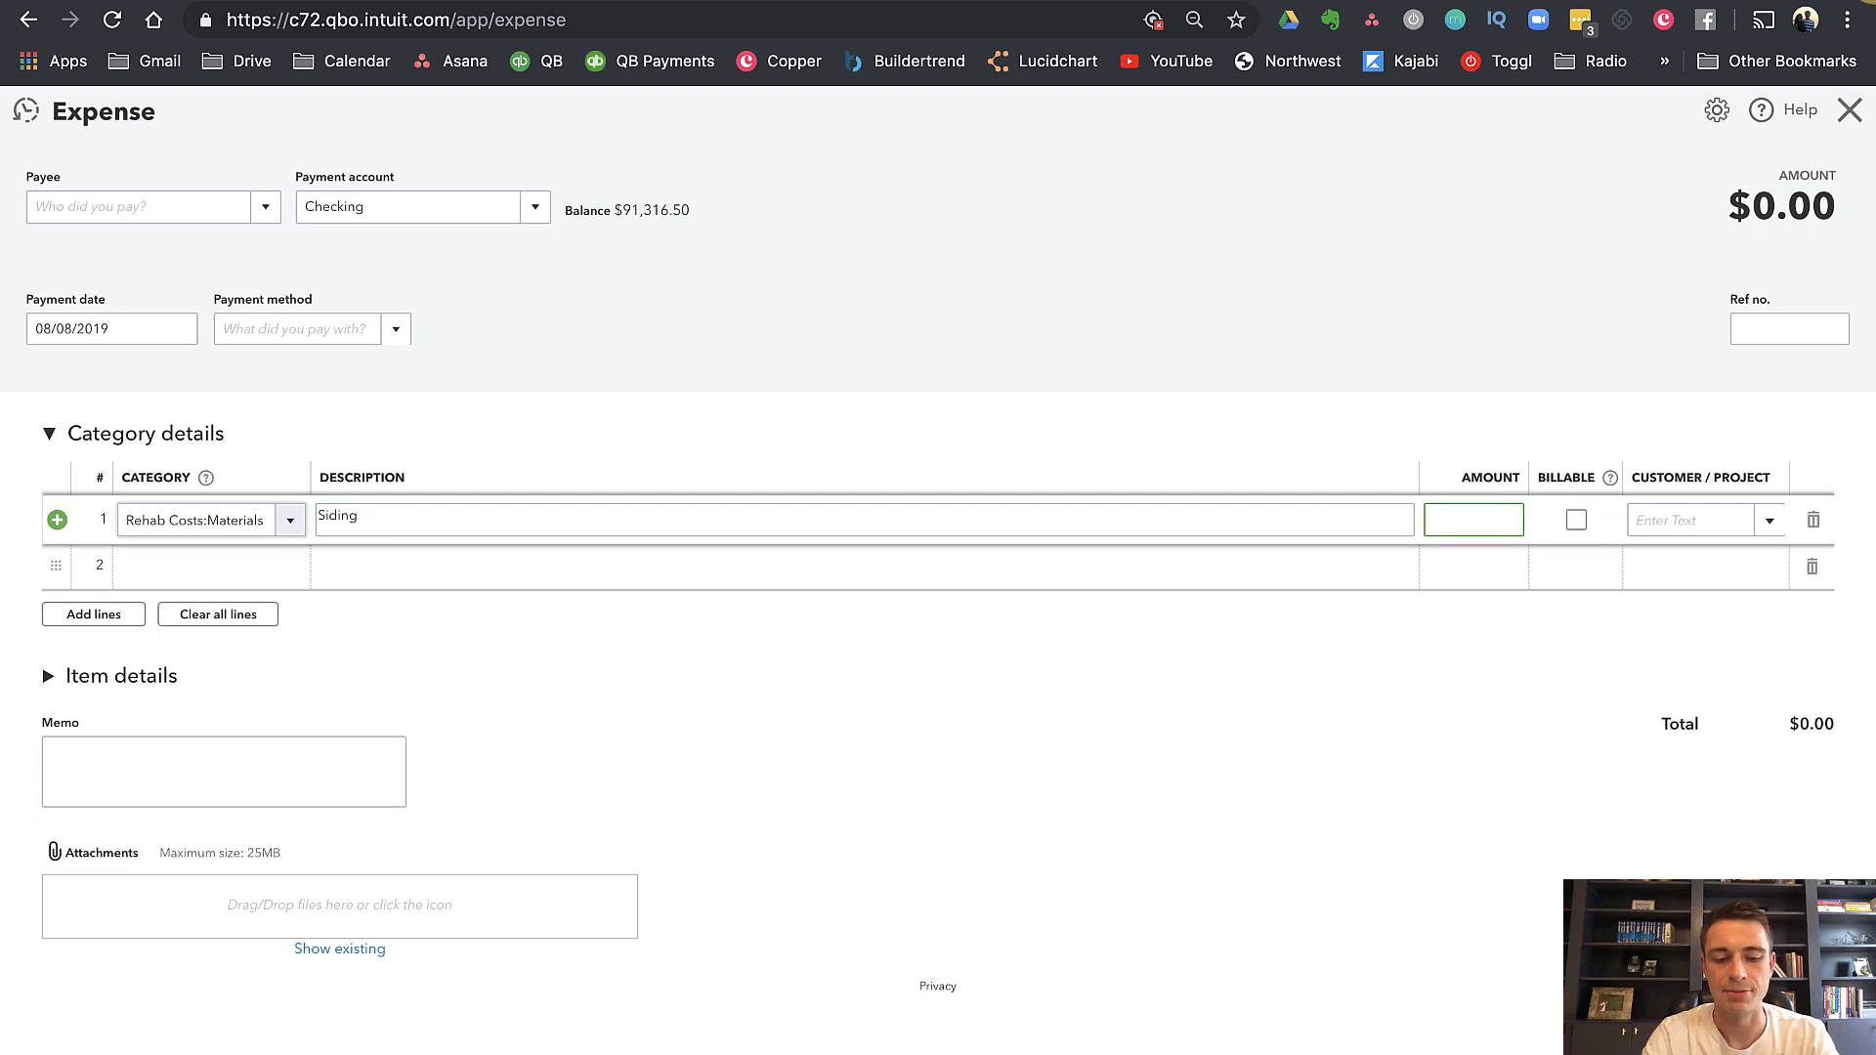
# Set the Siding line's amount to 3,500.00, assign it to the 34 Long renovation project, and save and close the expense
pyautogui.press('Tab')
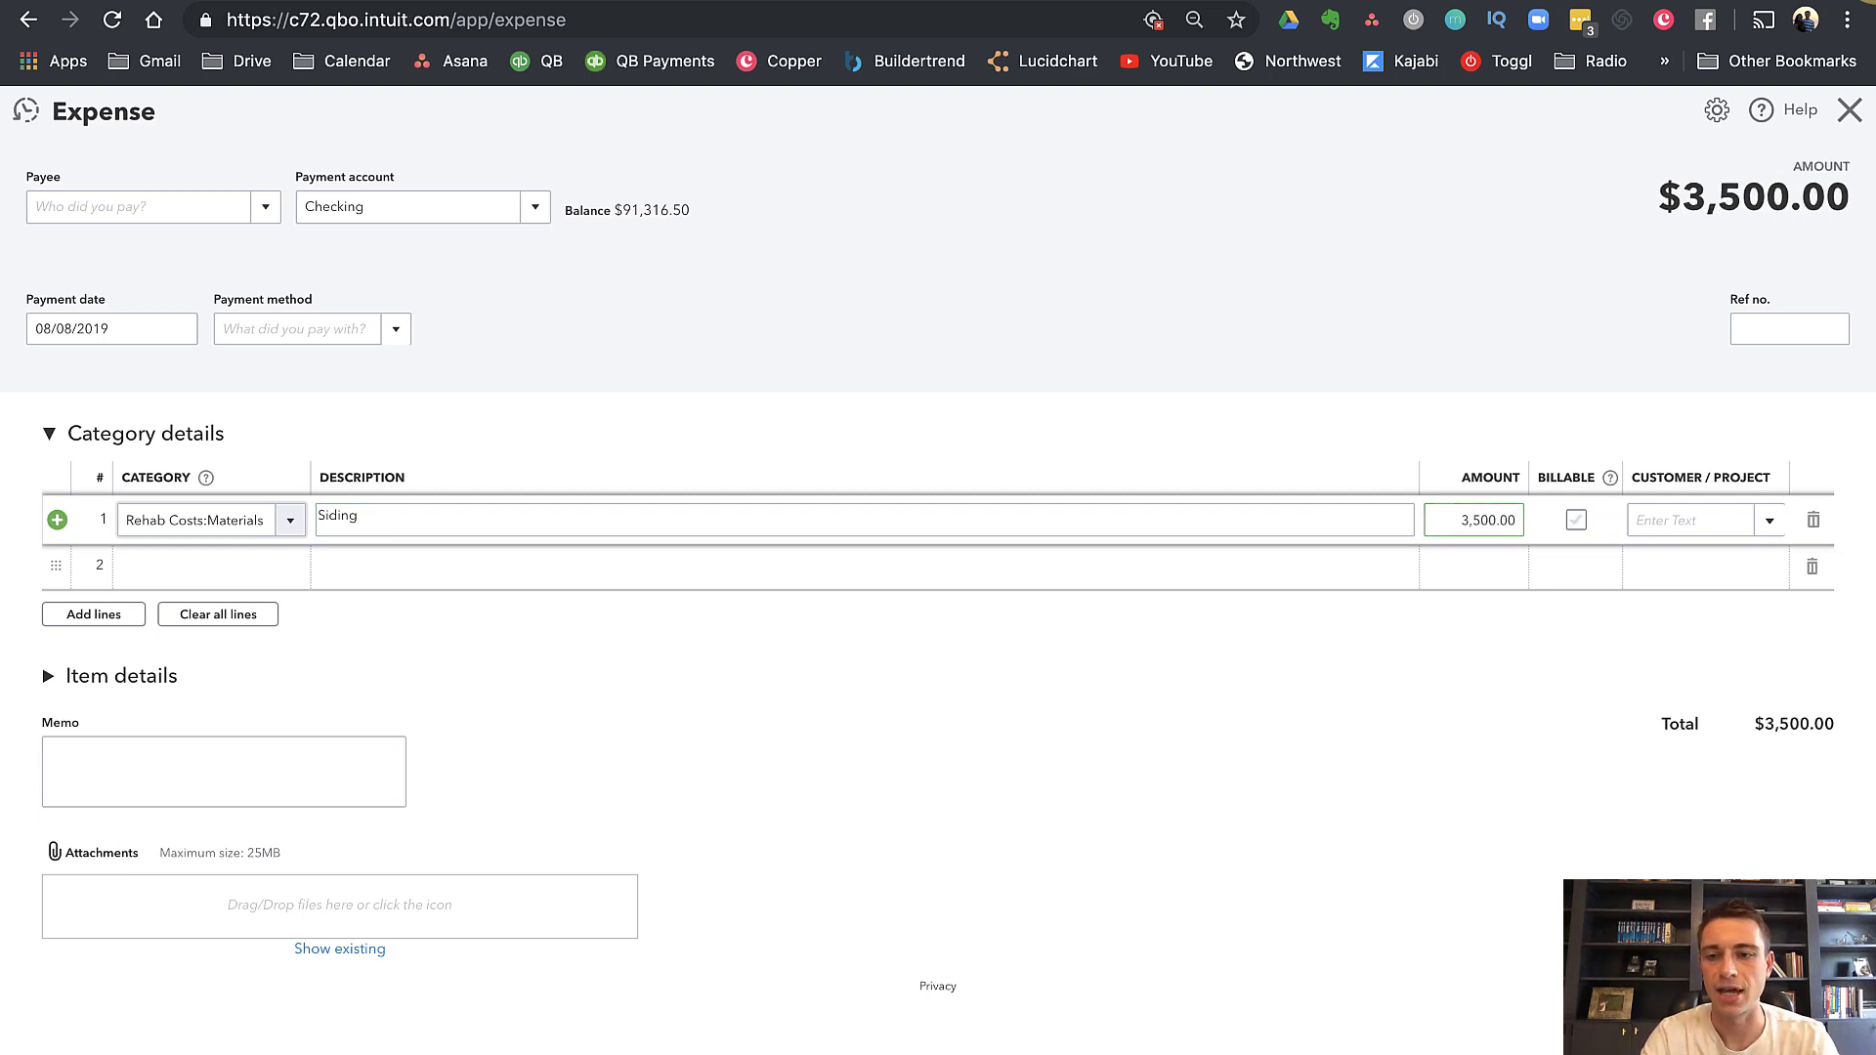
pyautogui.write('34')
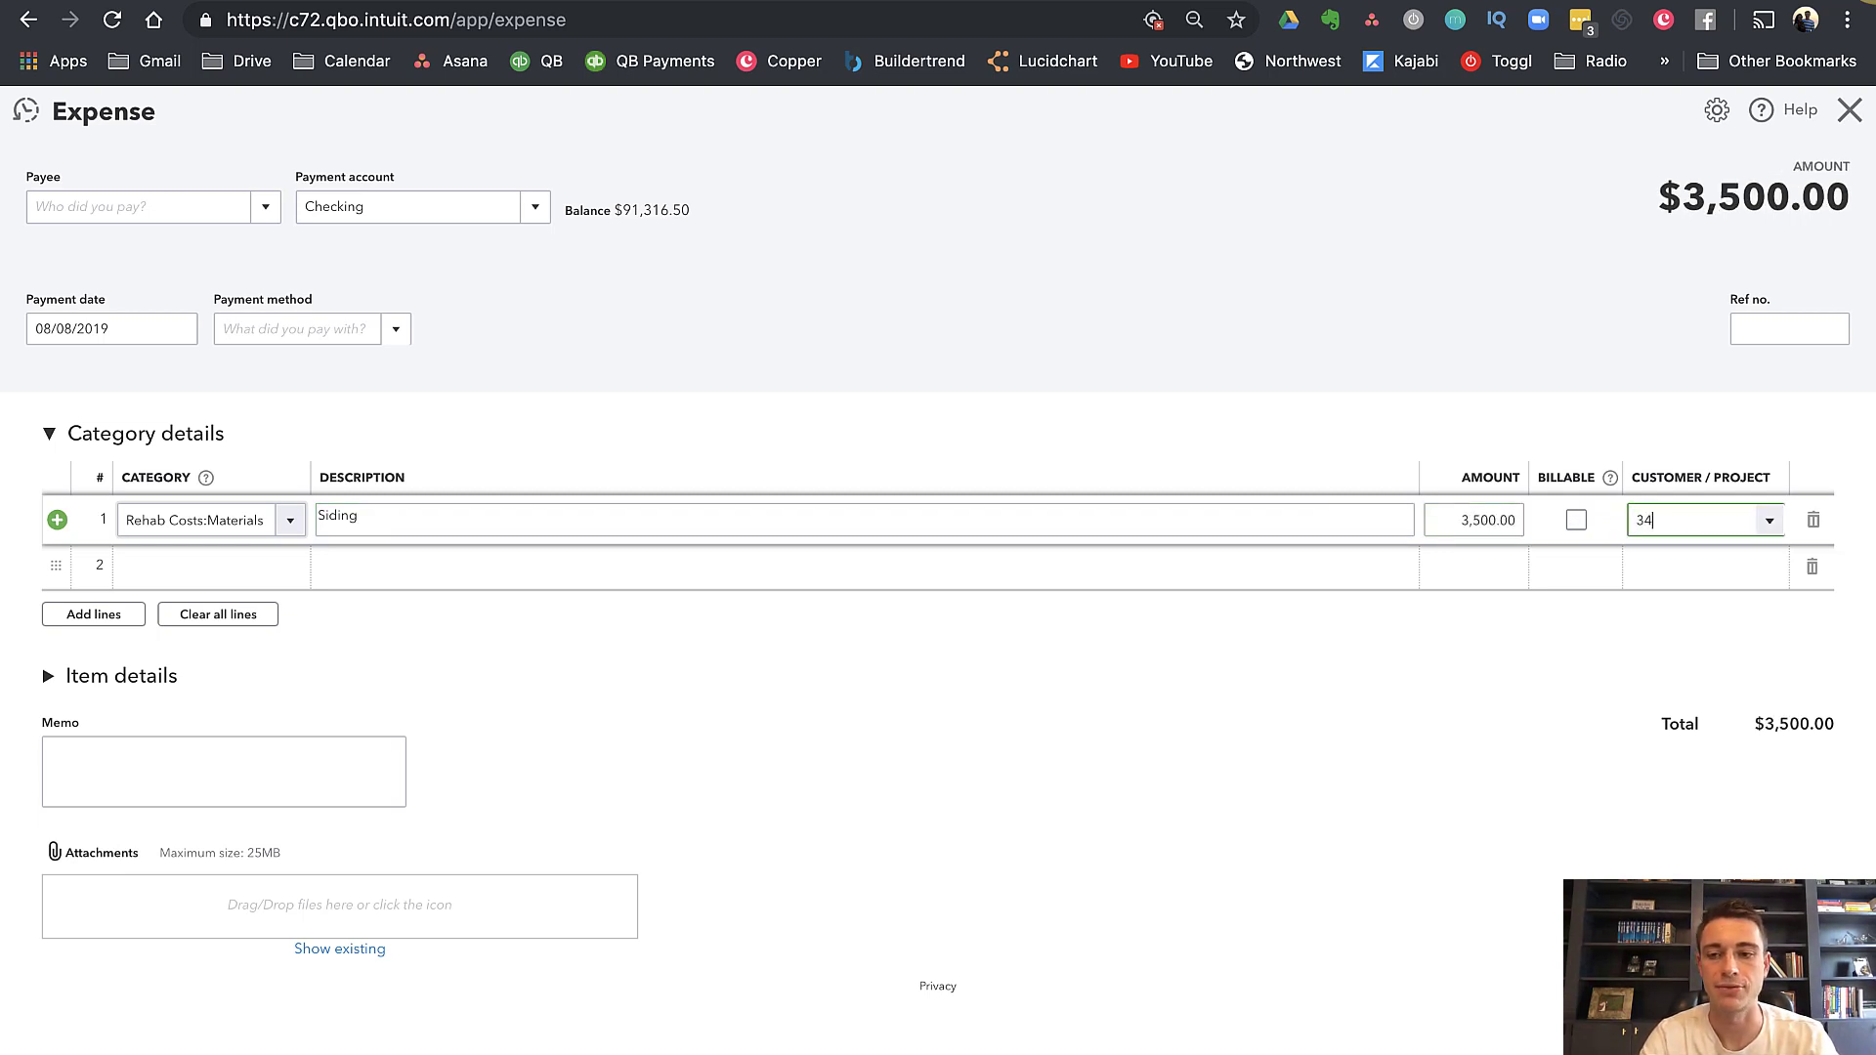
pyautogui.press('Down')
pyautogui.press('Down')
pyautogui.press('Return')
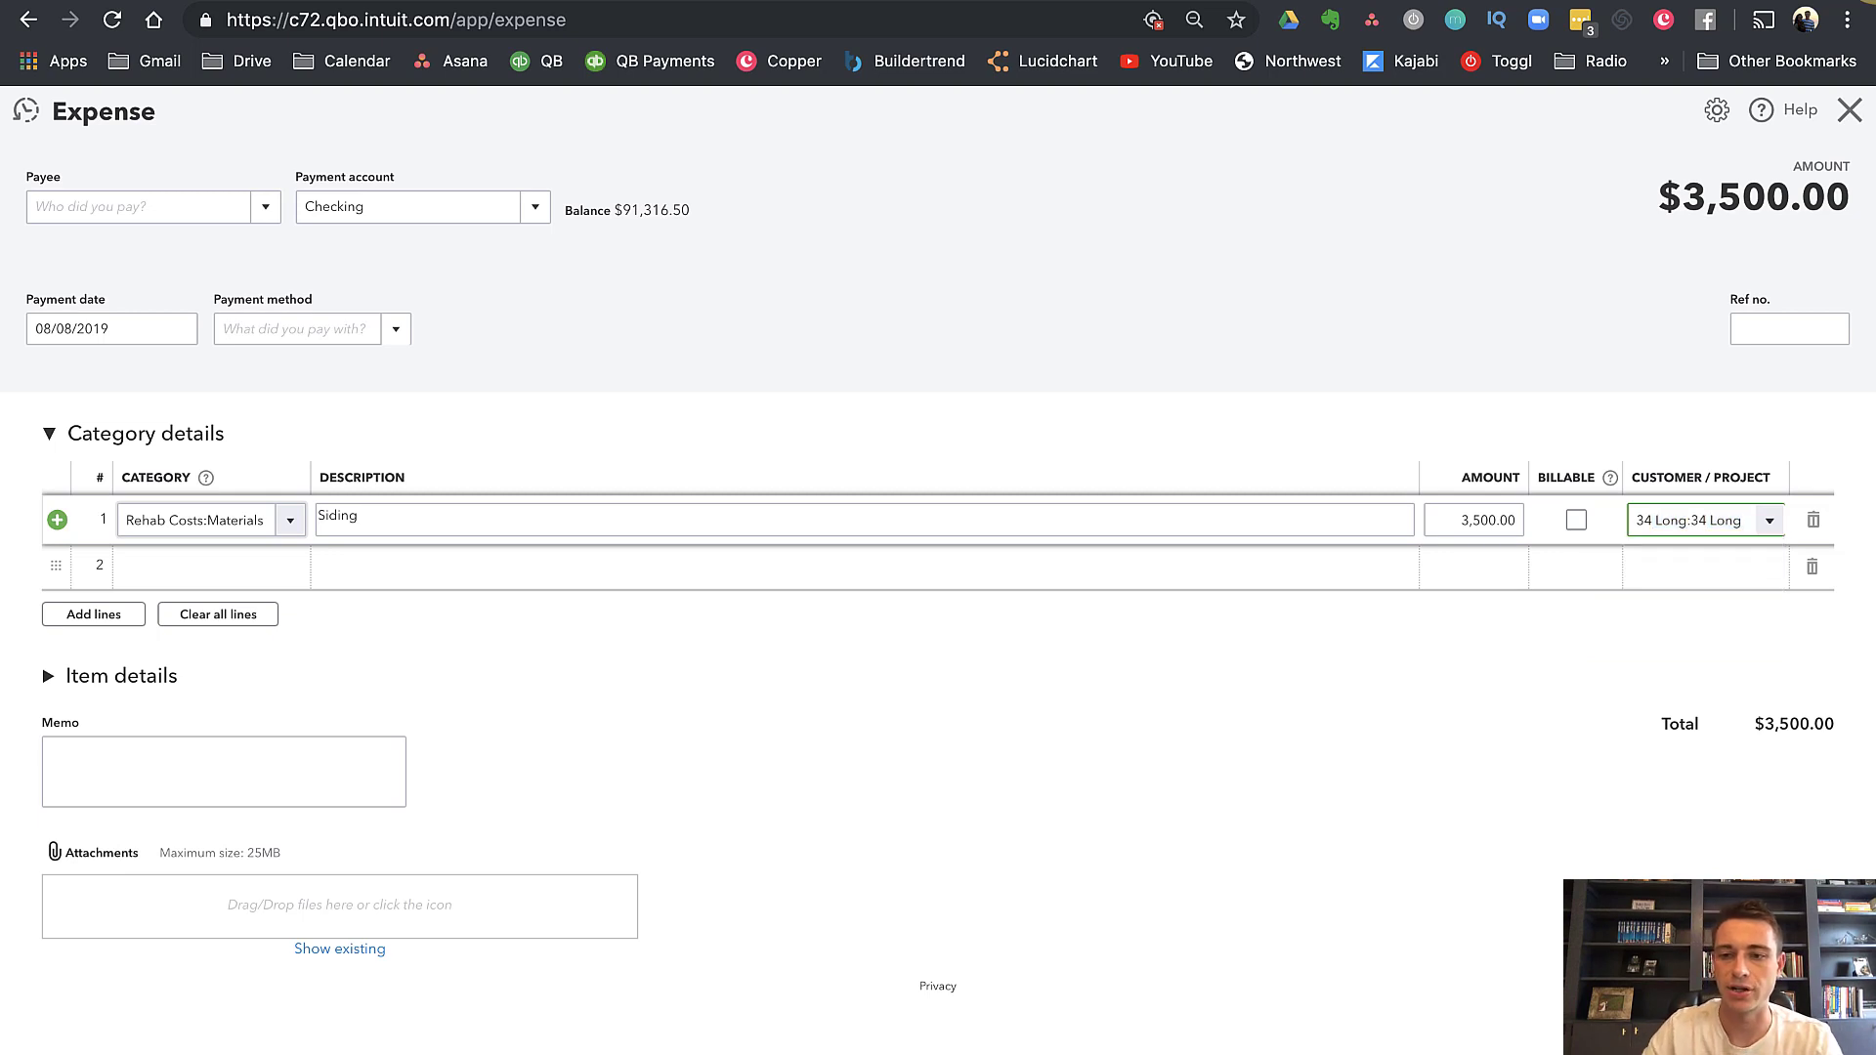
pyautogui.press('Escape')
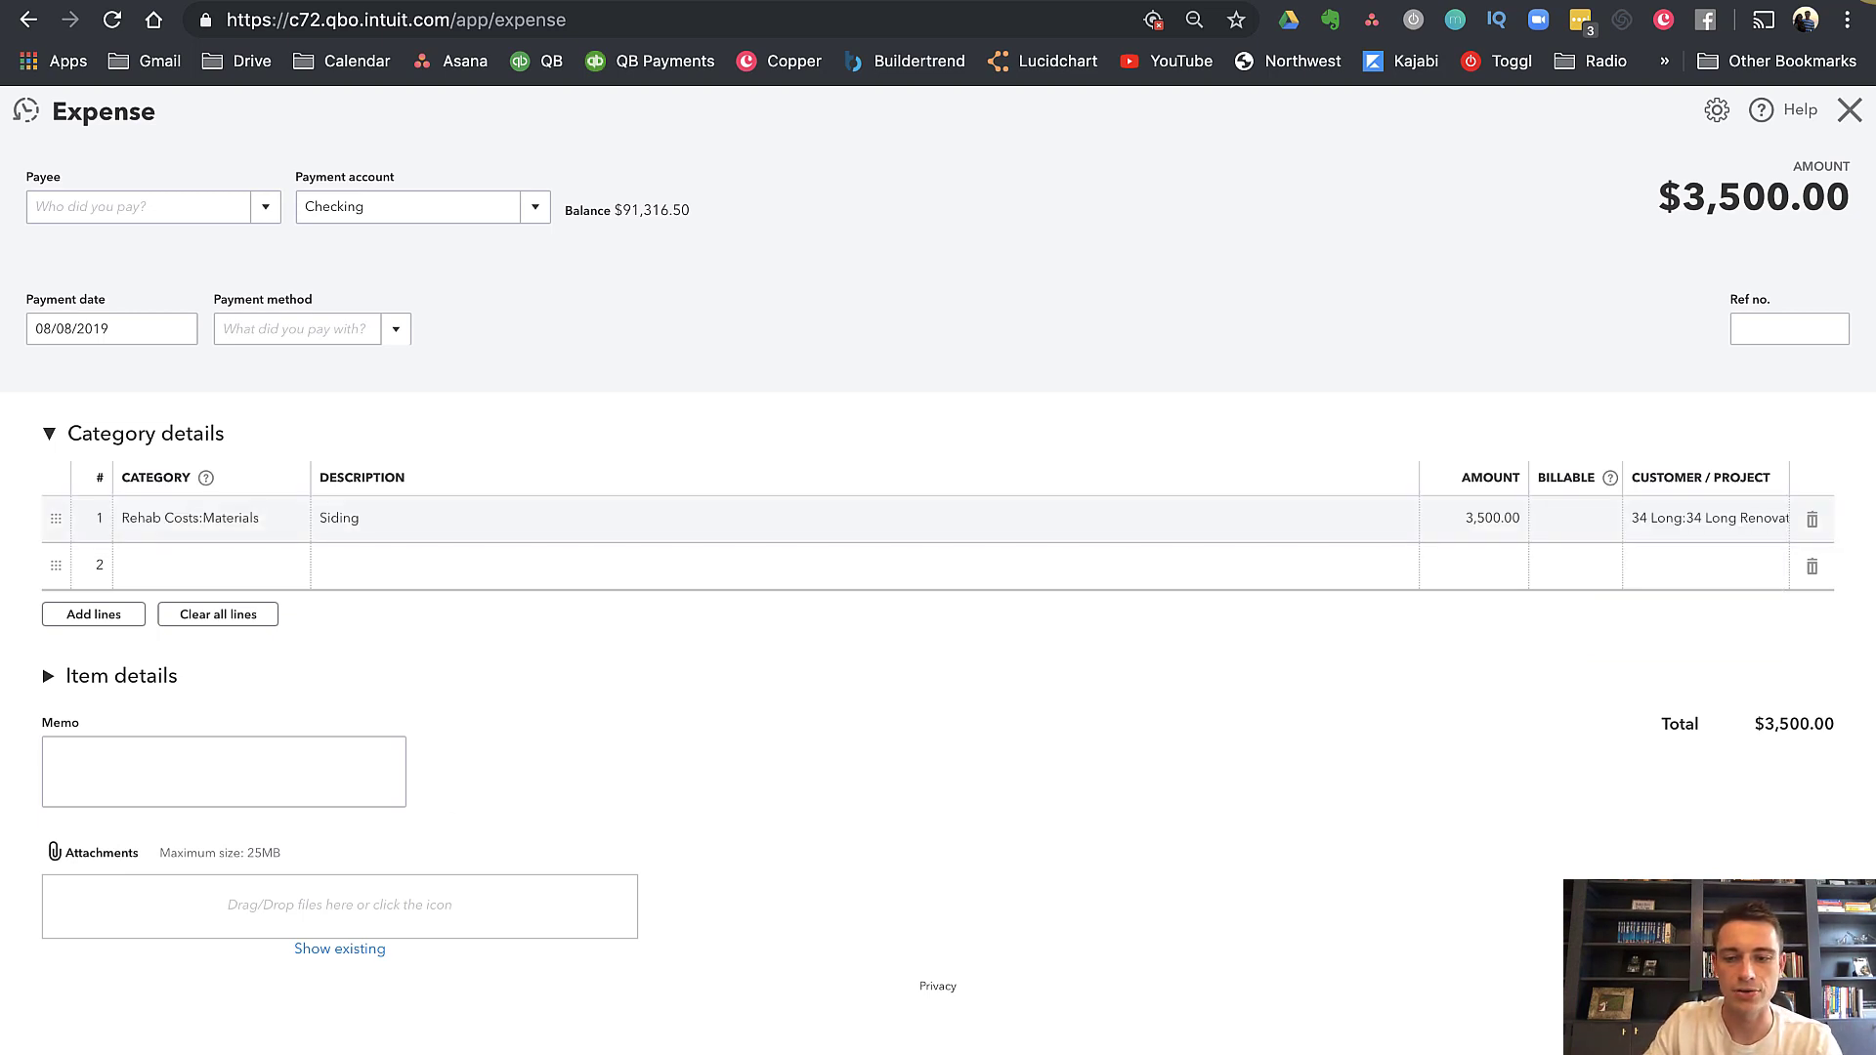
pyautogui.hotkey('ctrl', 'alt', 'd')
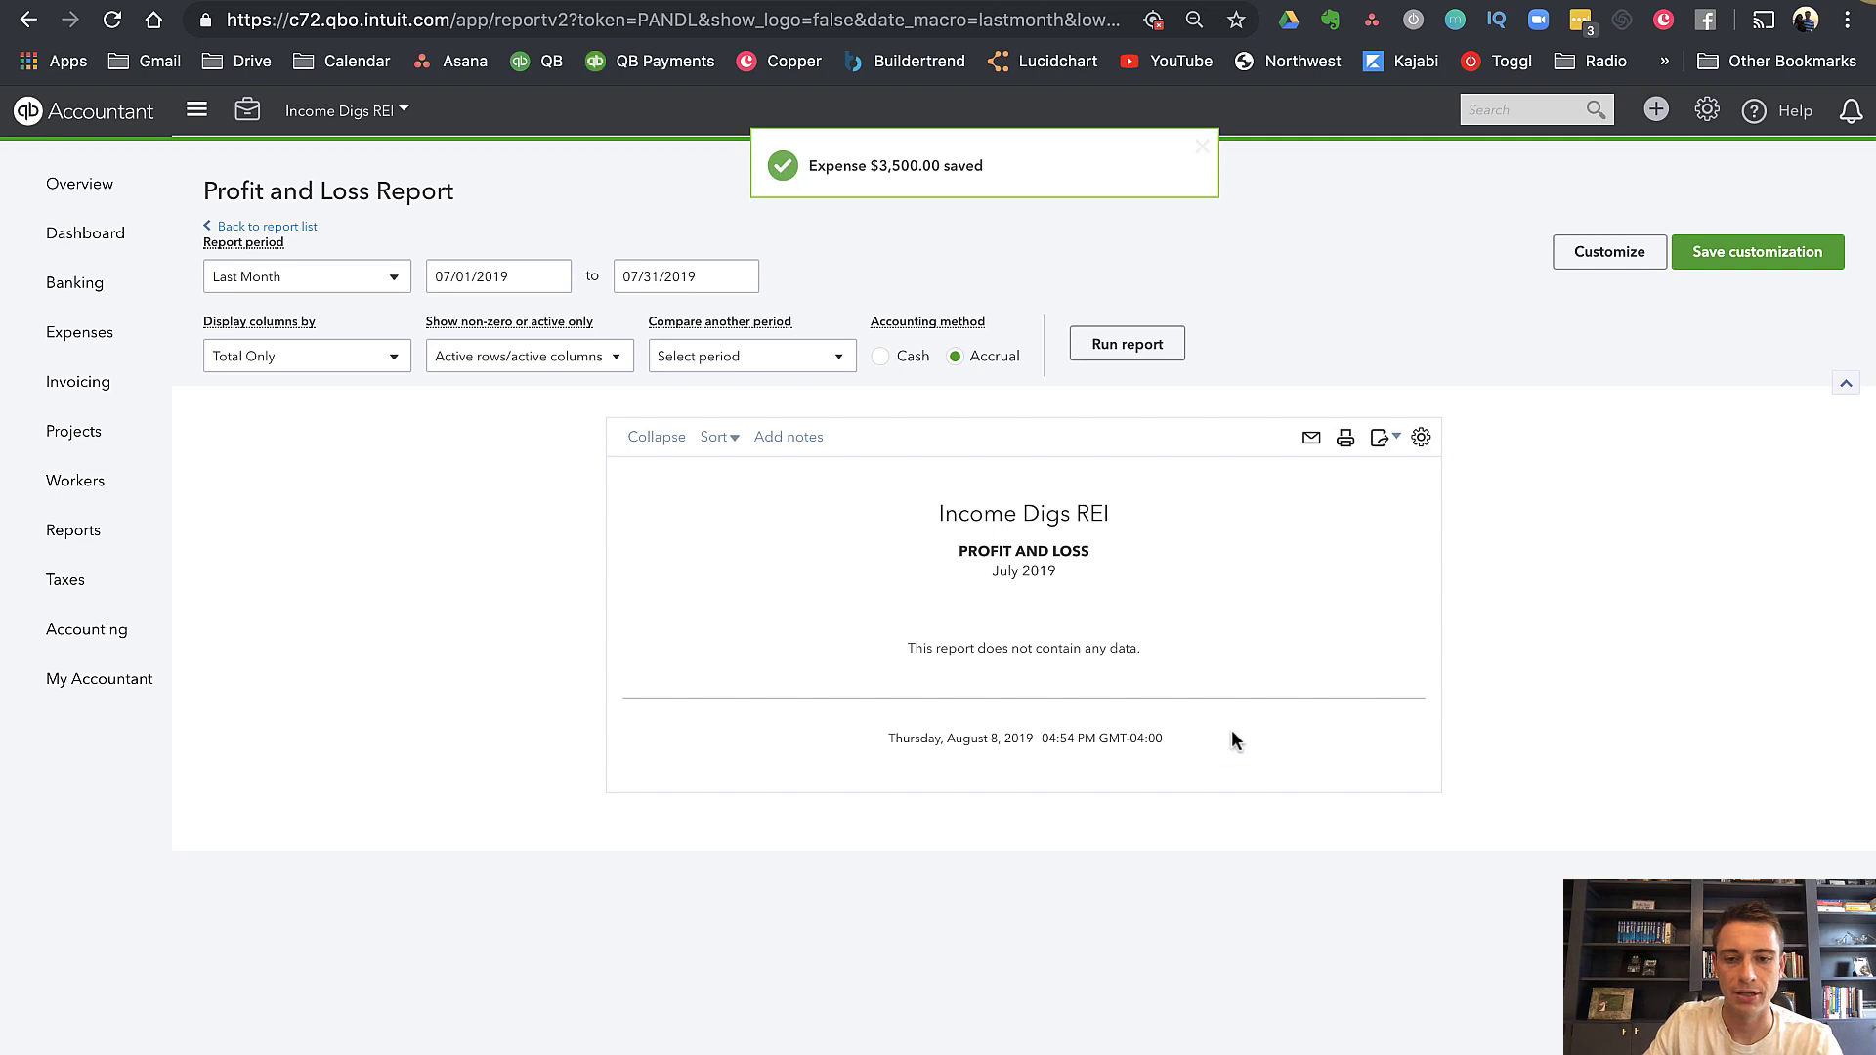
# Run the Profit and Loss report for All Dates, showing active rows and all columns
pyautogui.click(367, 279)
pyautogui.scroll(-5, 310, 440)
pyautogui.scroll(5, 310, 391)
pyautogui.click(310, 316)
pyautogui.click(335, 361)
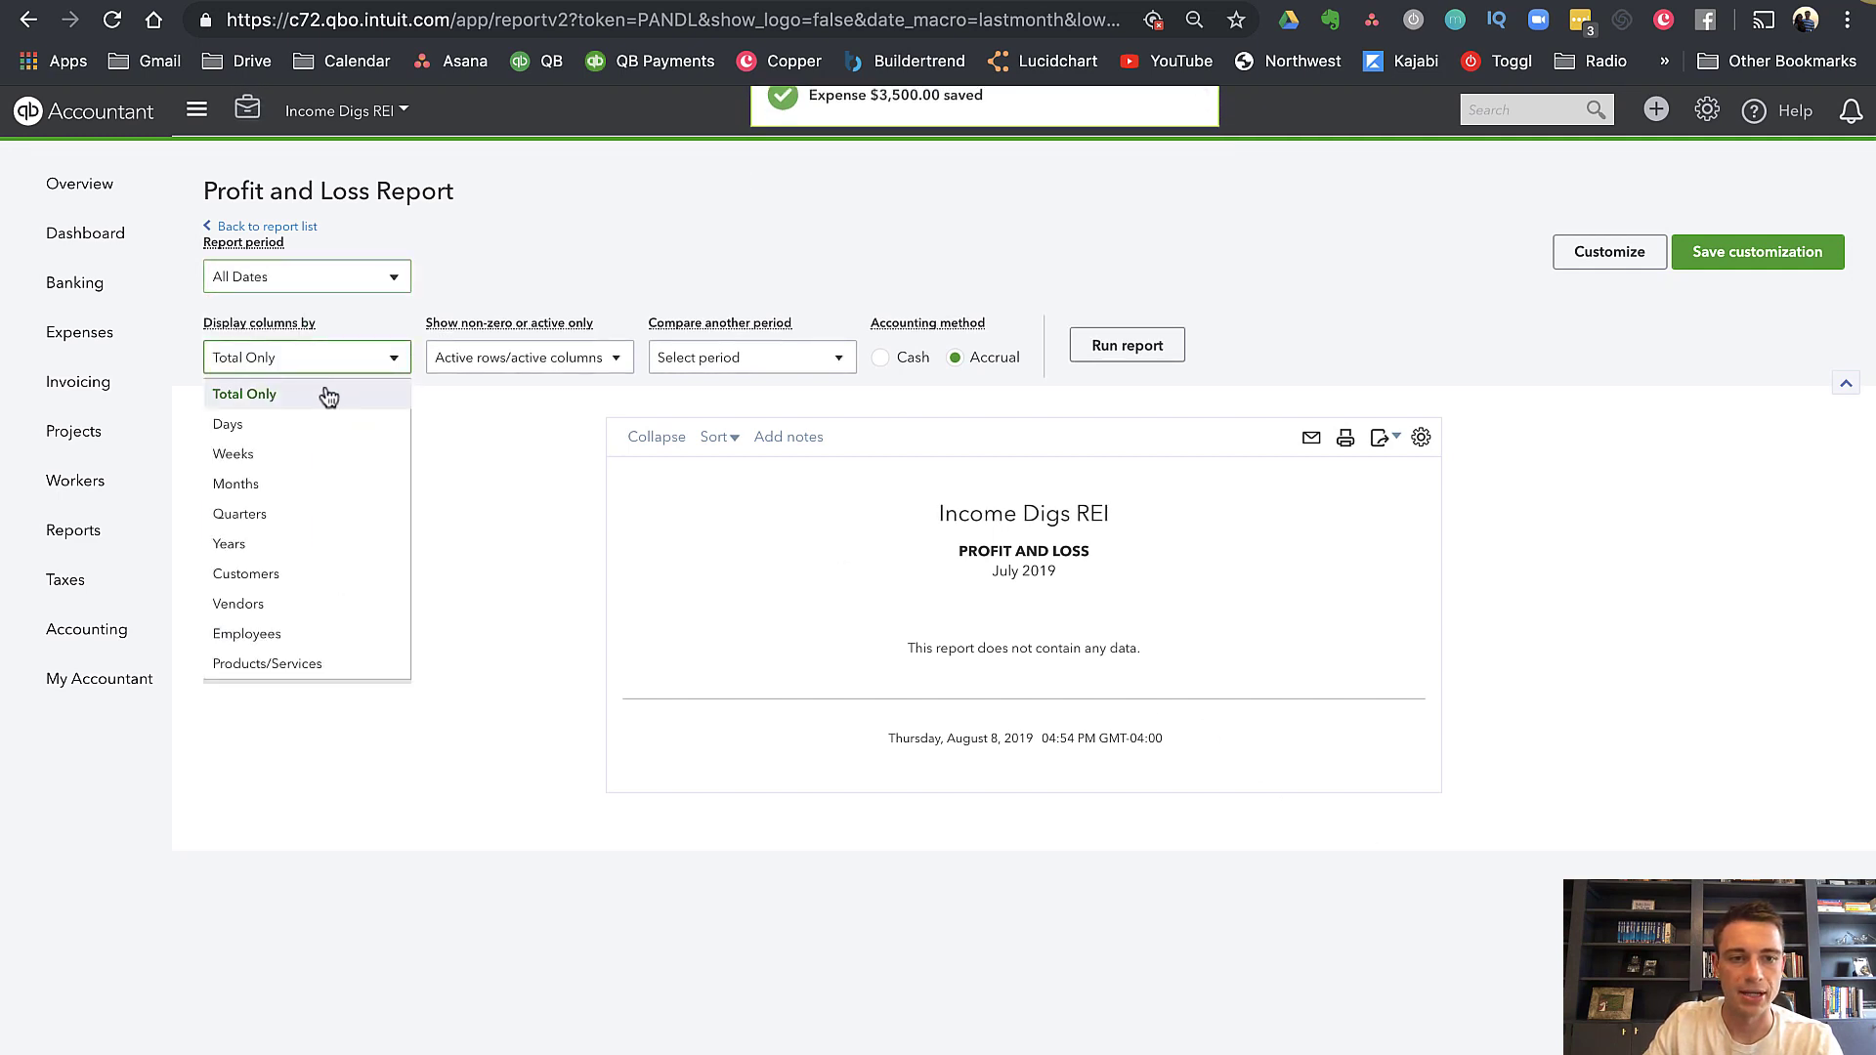
pyautogui.click(573, 353)
pyautogui.click(453, 585)
pyautogui.click(738, 360)
pyautogui.click(738, 360)
pyautogui.click(1126, 346)
pyautogui.scroll(-2, 1137, 342)
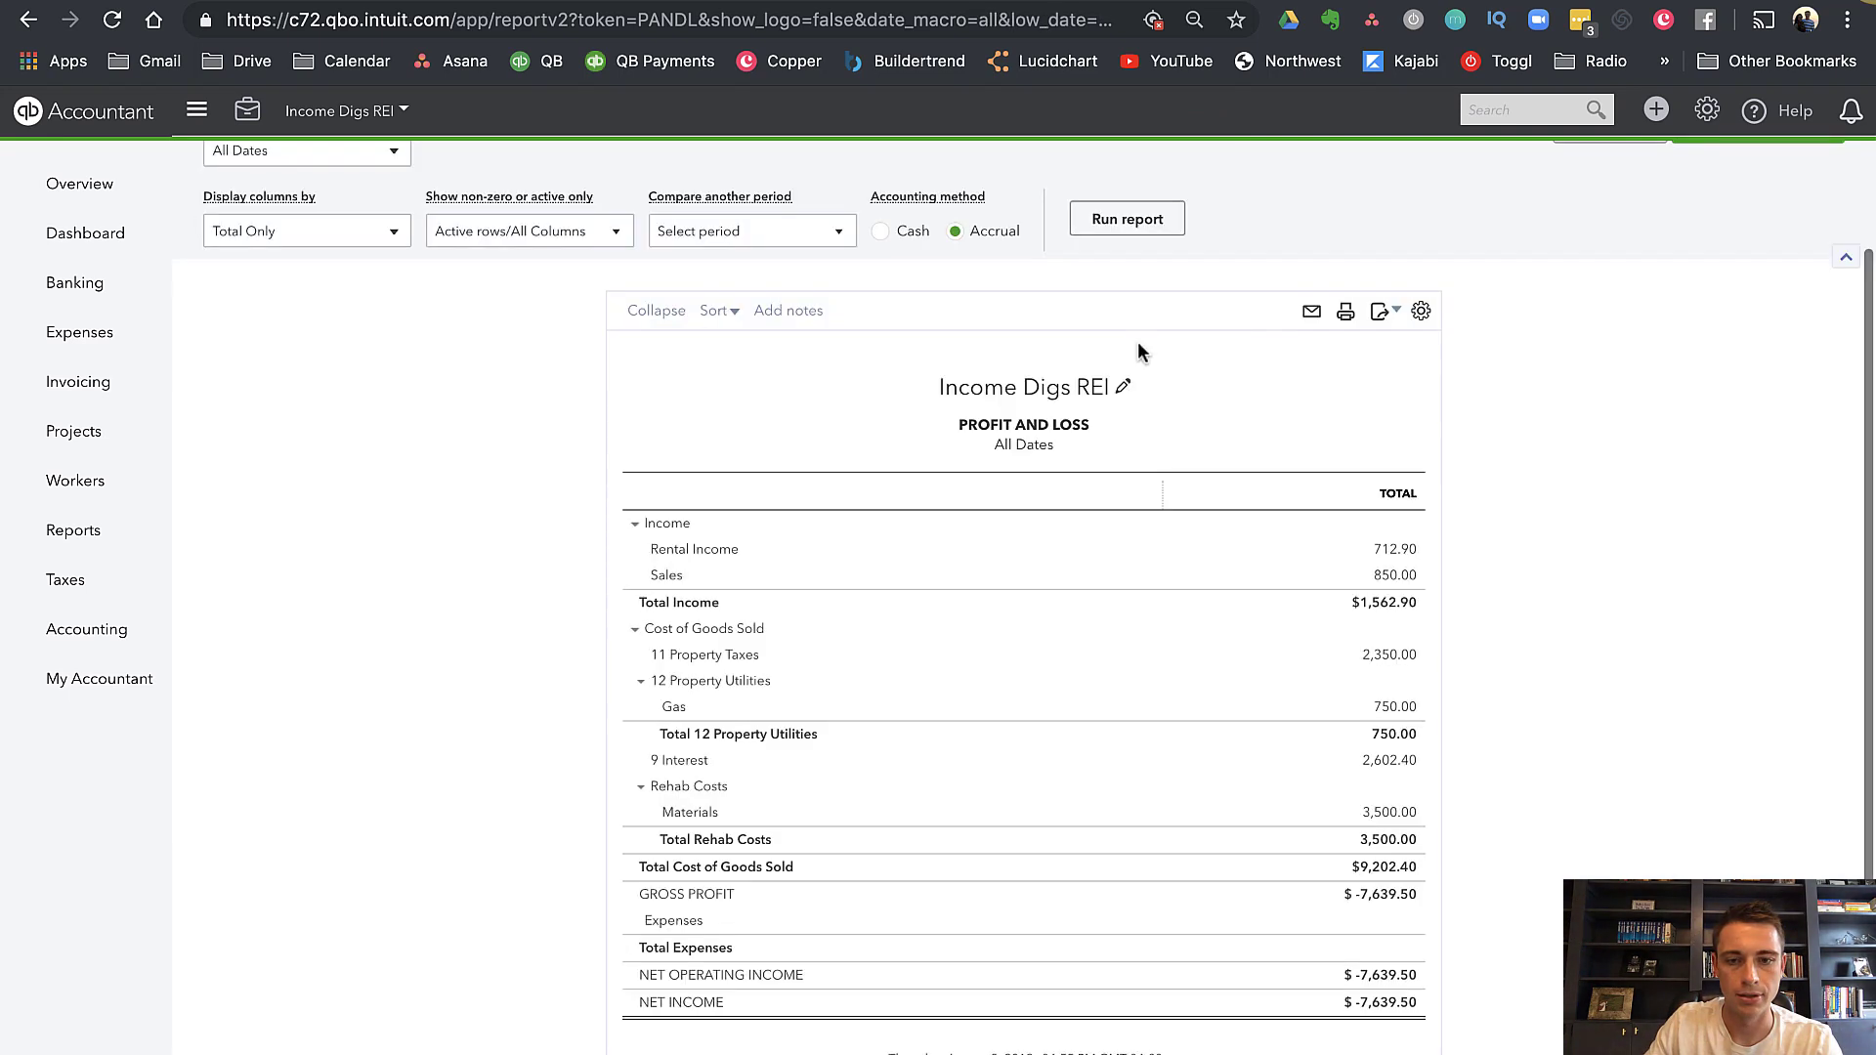
# Drill into the Materials amount under Rehab Costs to examine its transactions, and return to the Profit and Loss report
pyautogui.click(1400, 818)
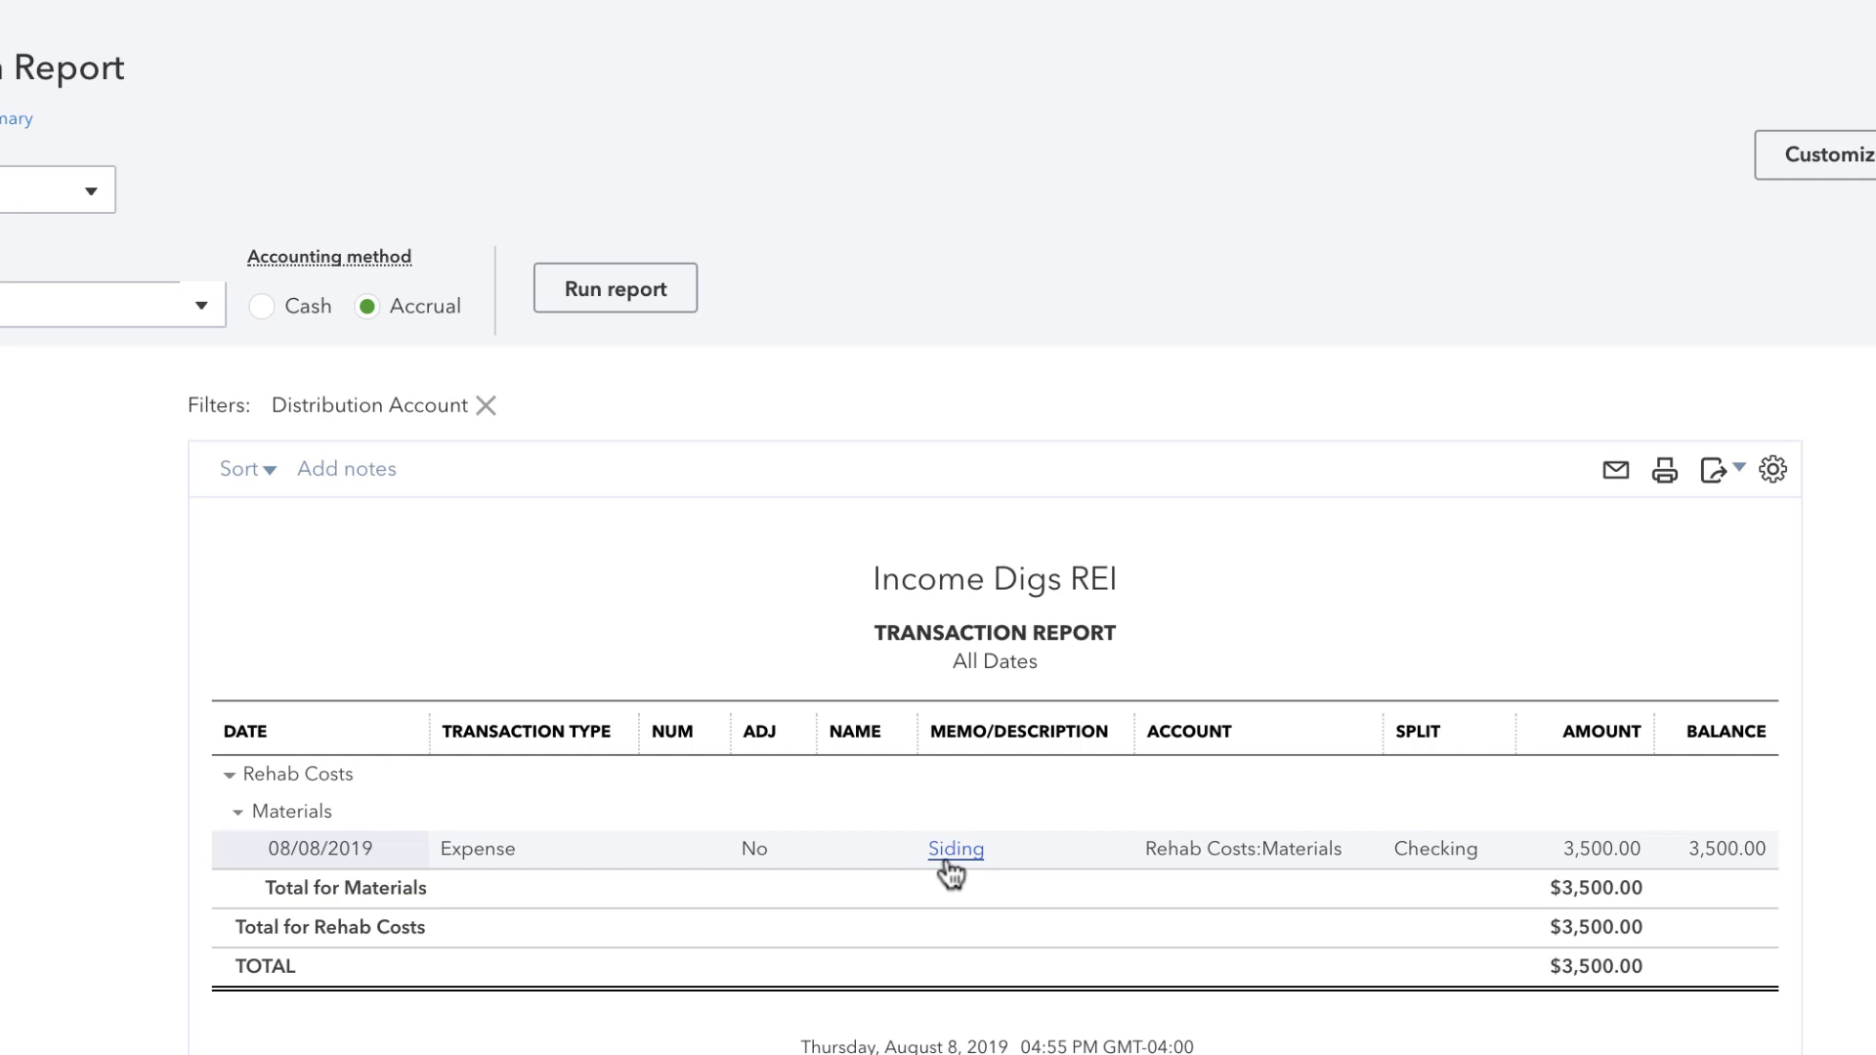
pyautogui.click(311, 225)
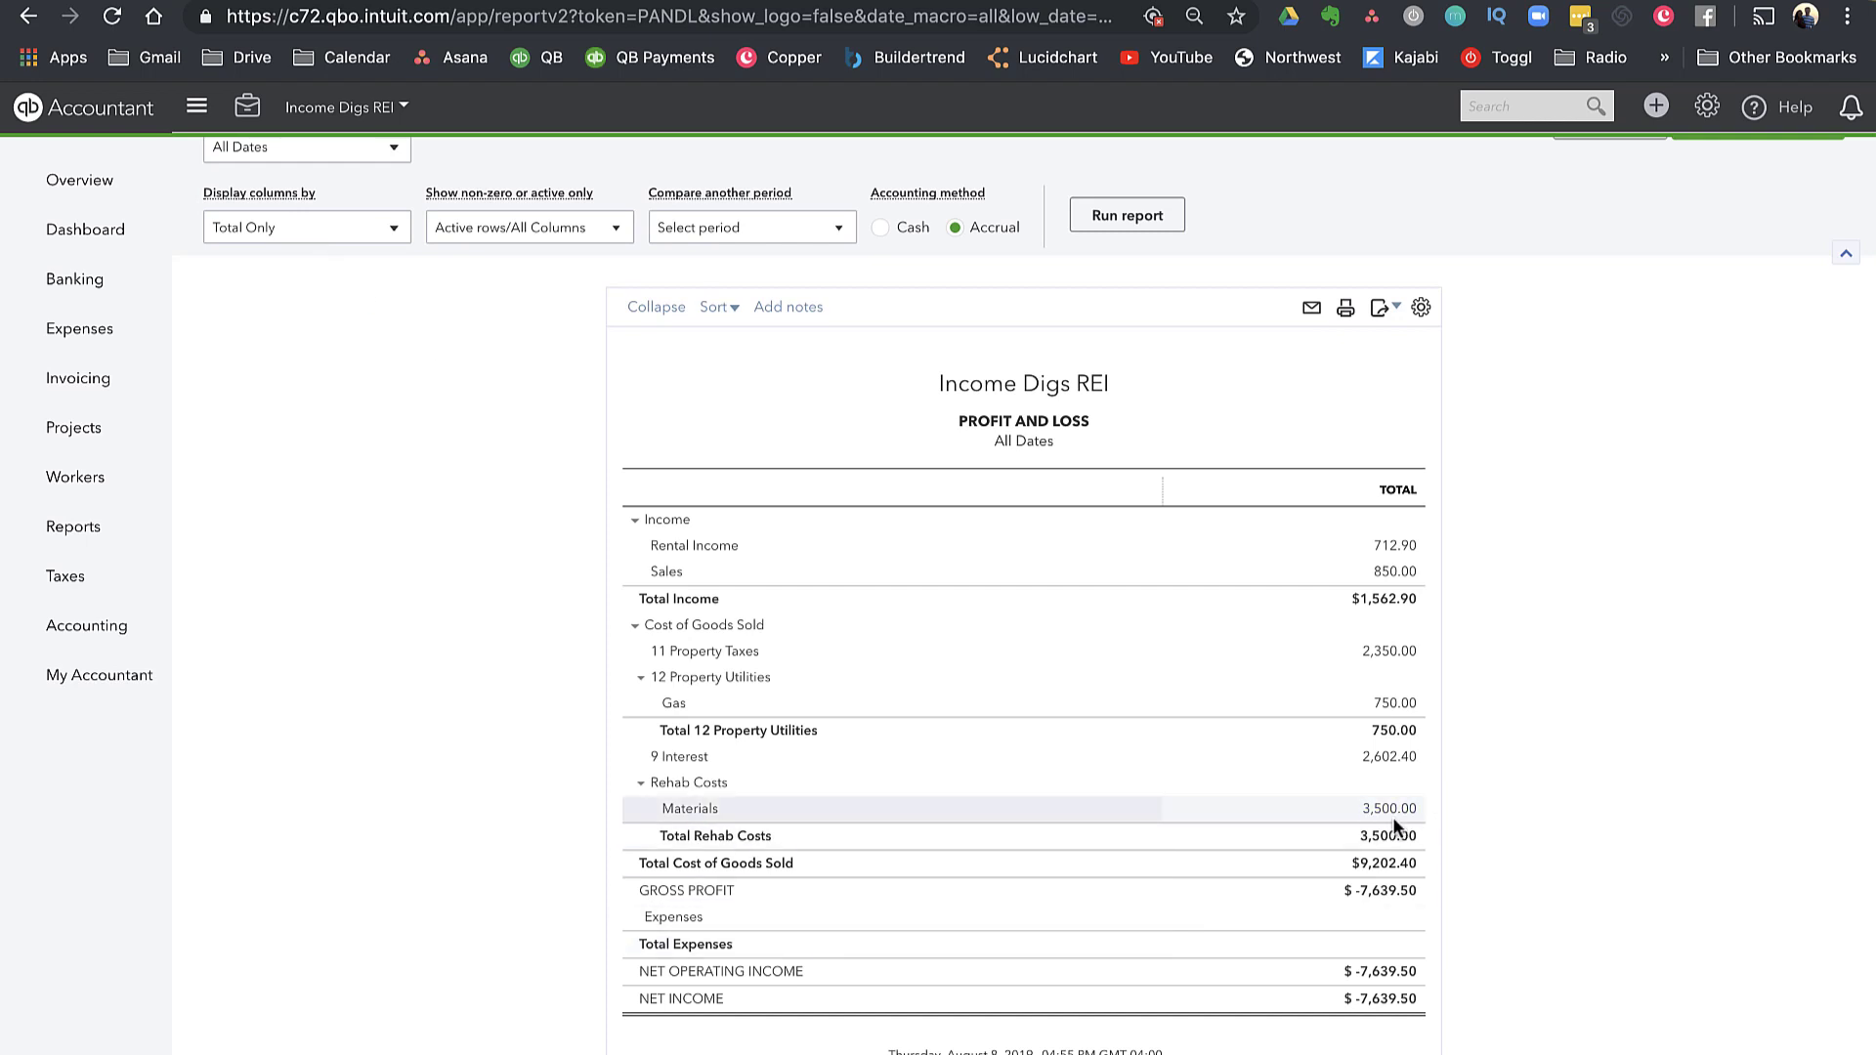
pyautogui.scroll(2, 1392, 817)
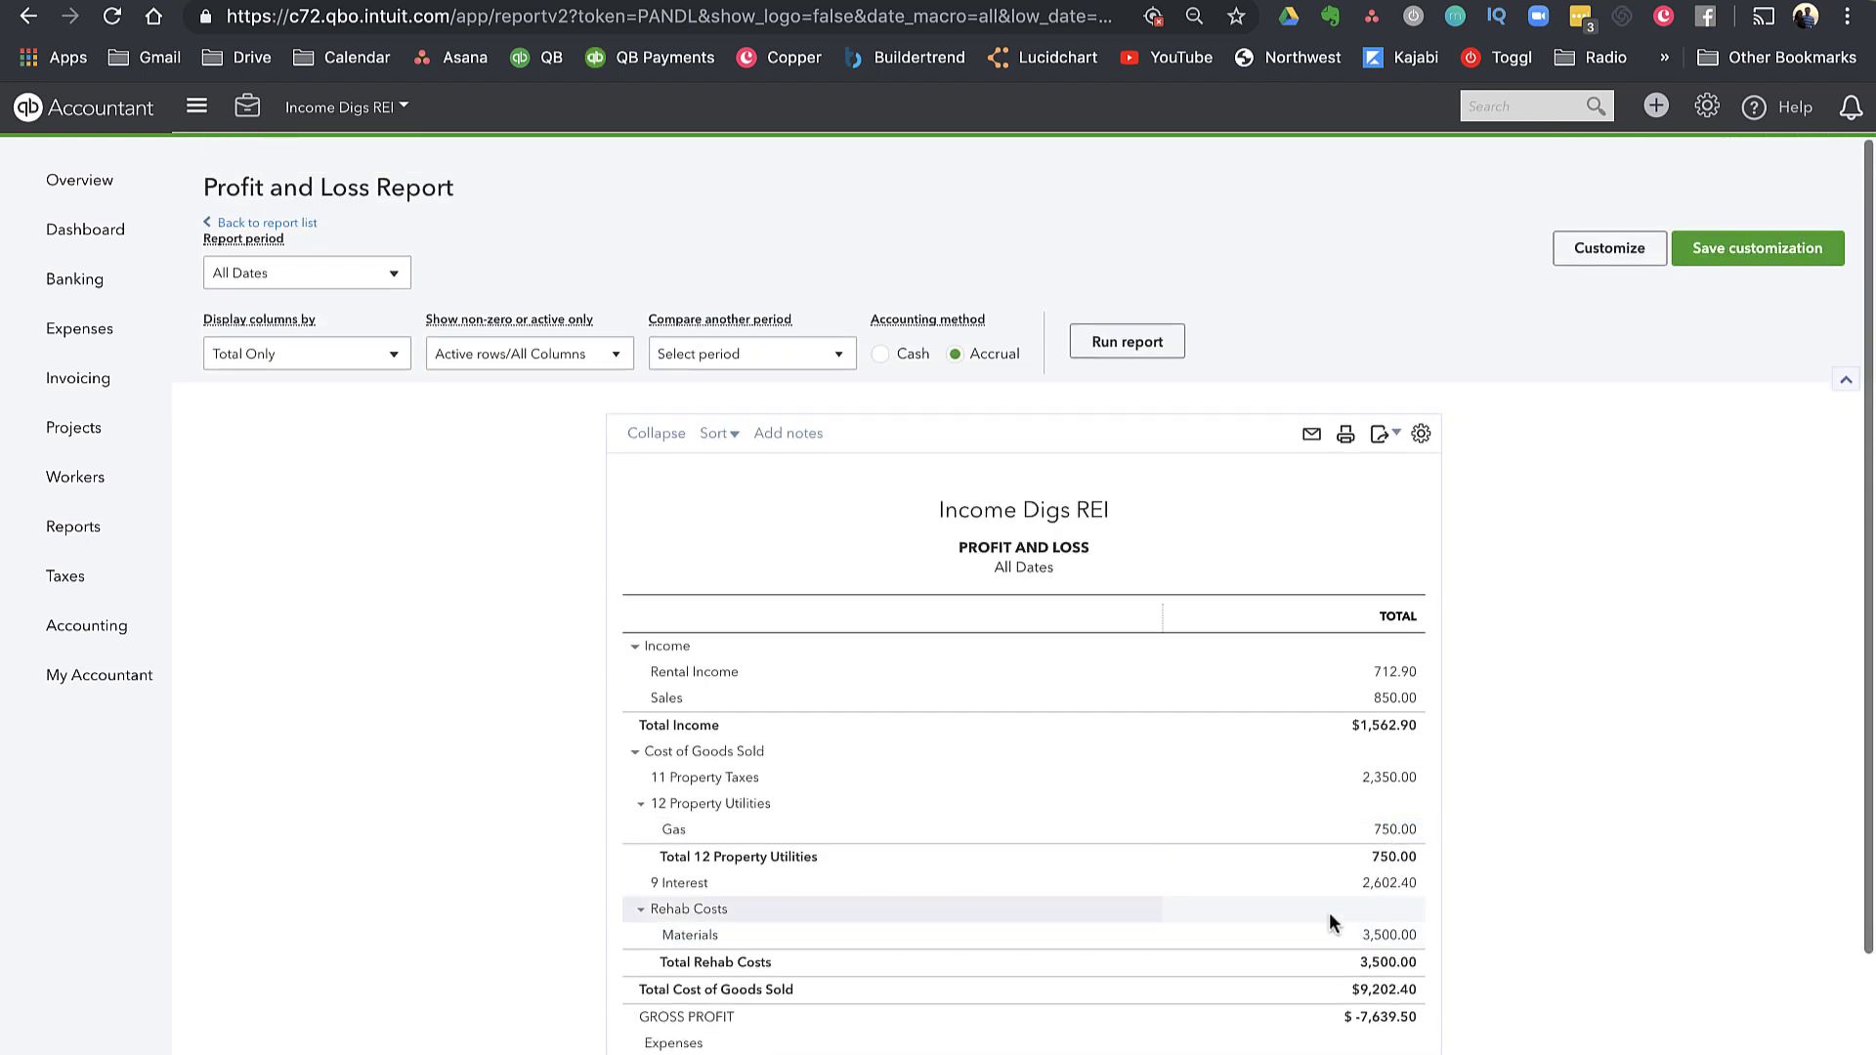
# Review the bills and expenses options in the company's Expenses settings, then close Account and Settings
pyautogui.click(1702, 120)
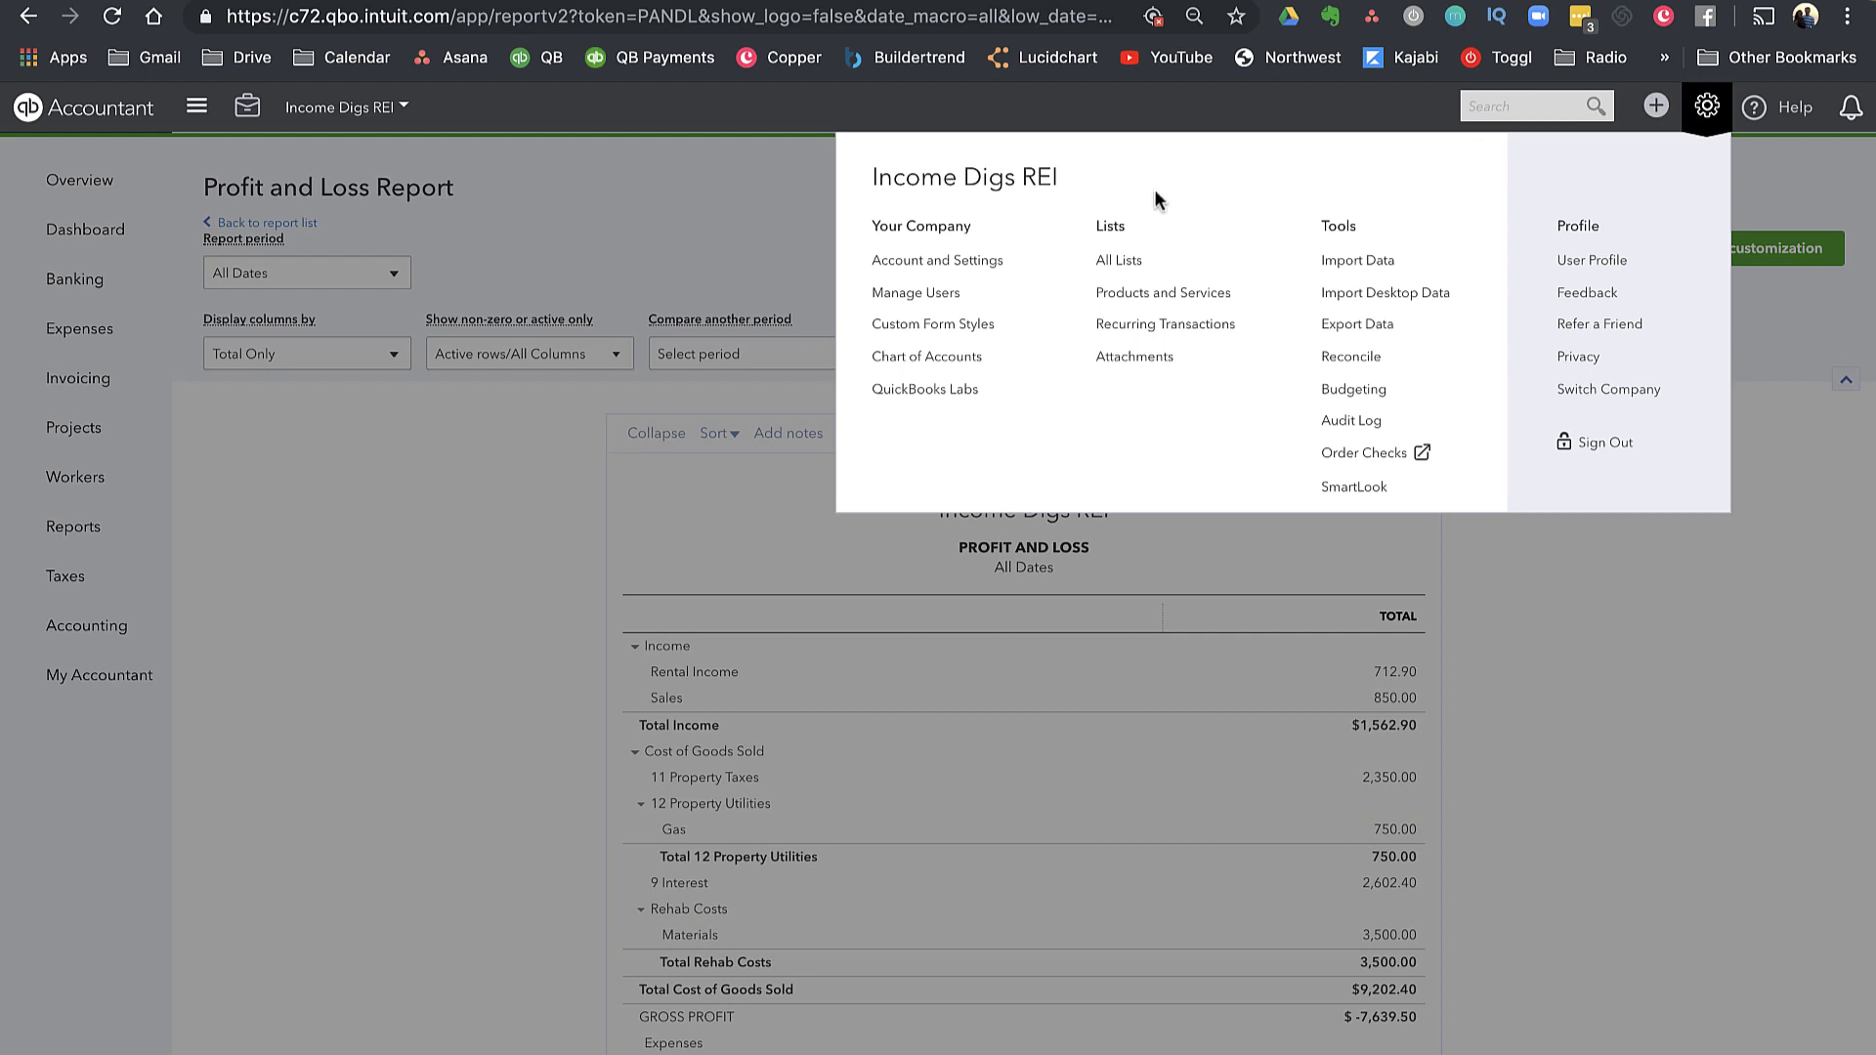
pyautogui.click(918, 258)
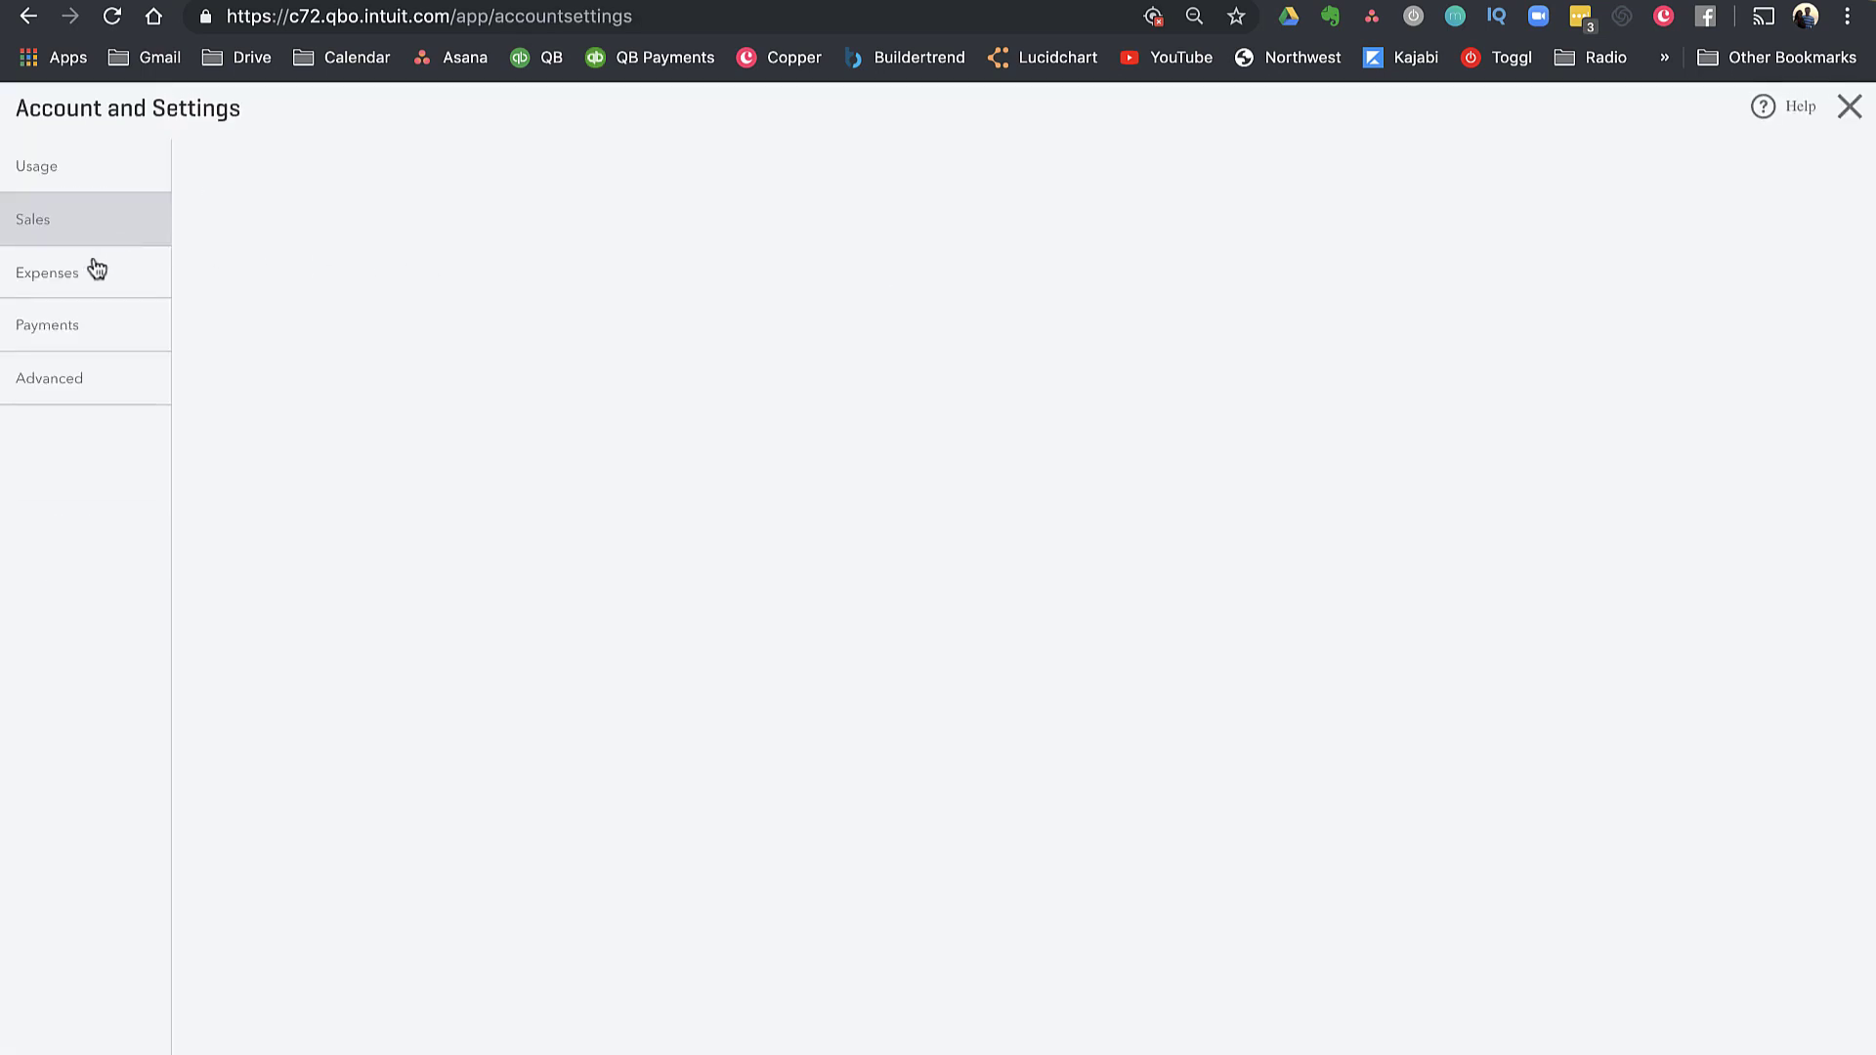
pyautogui.click(79, 282)
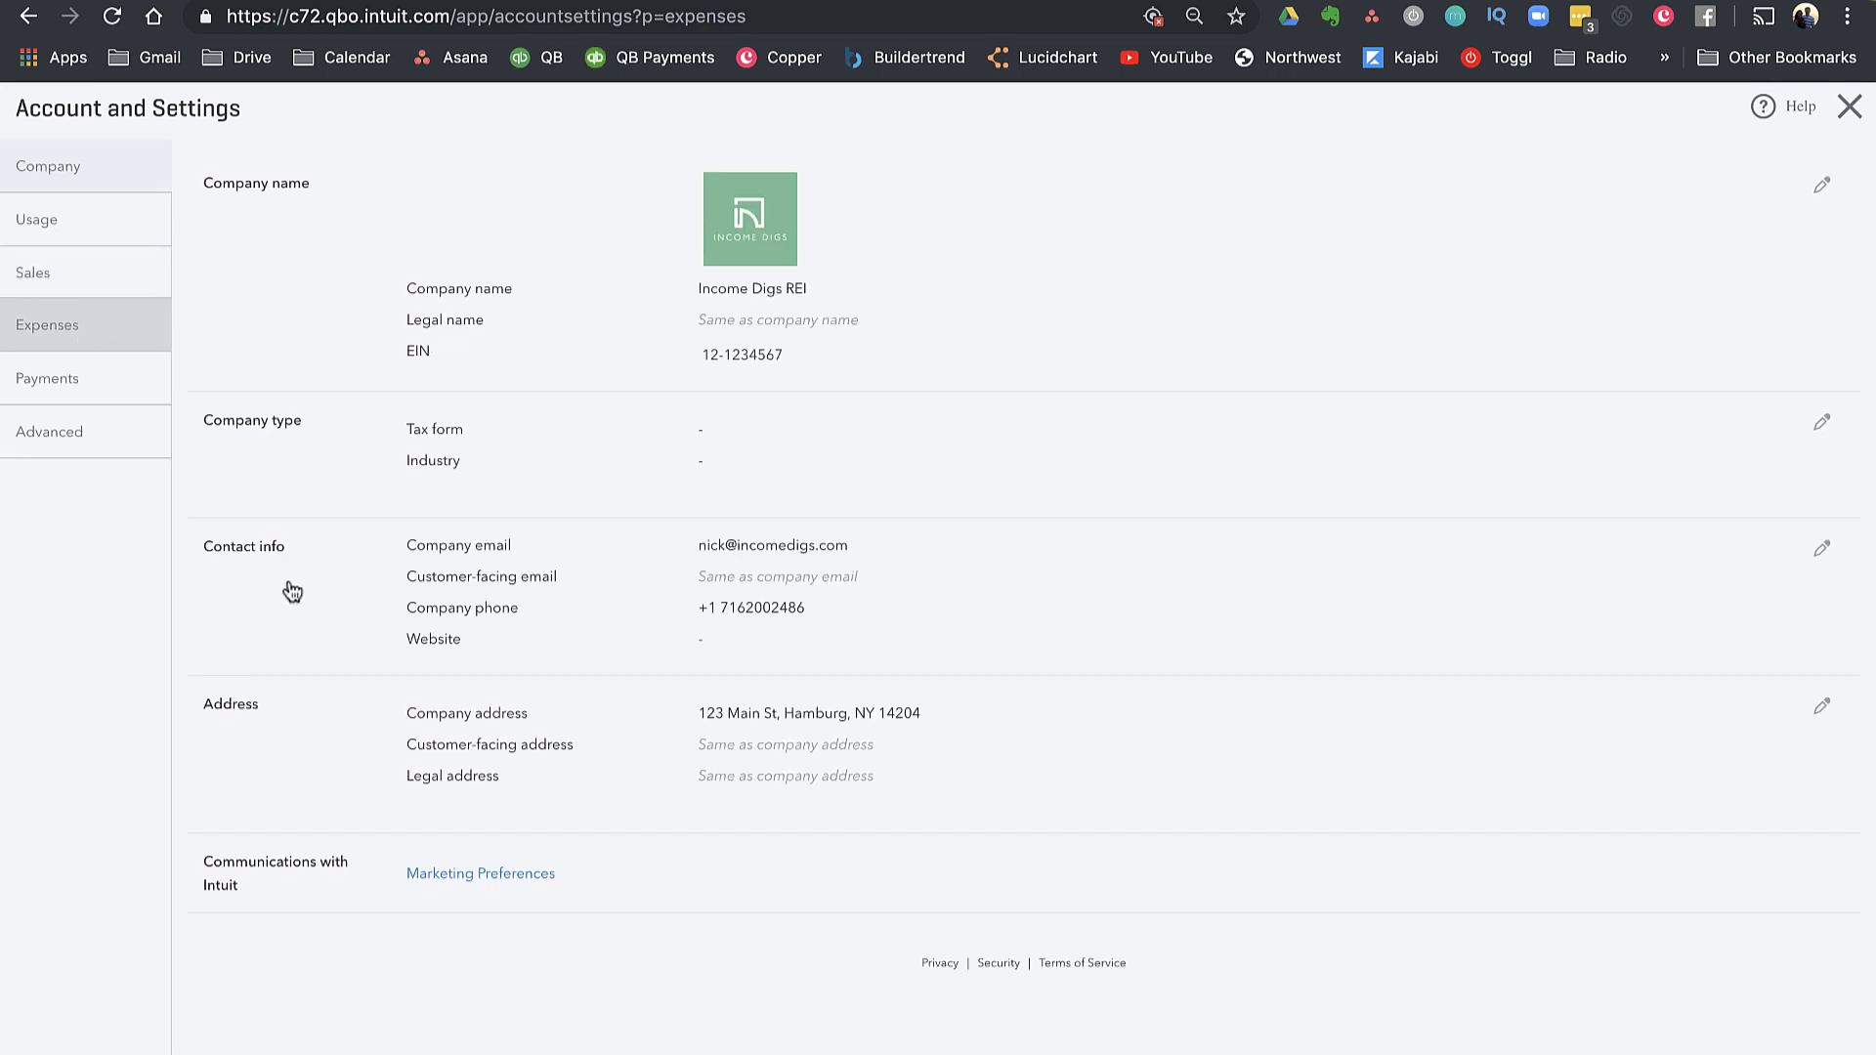
pyautogui.click(53, 318)
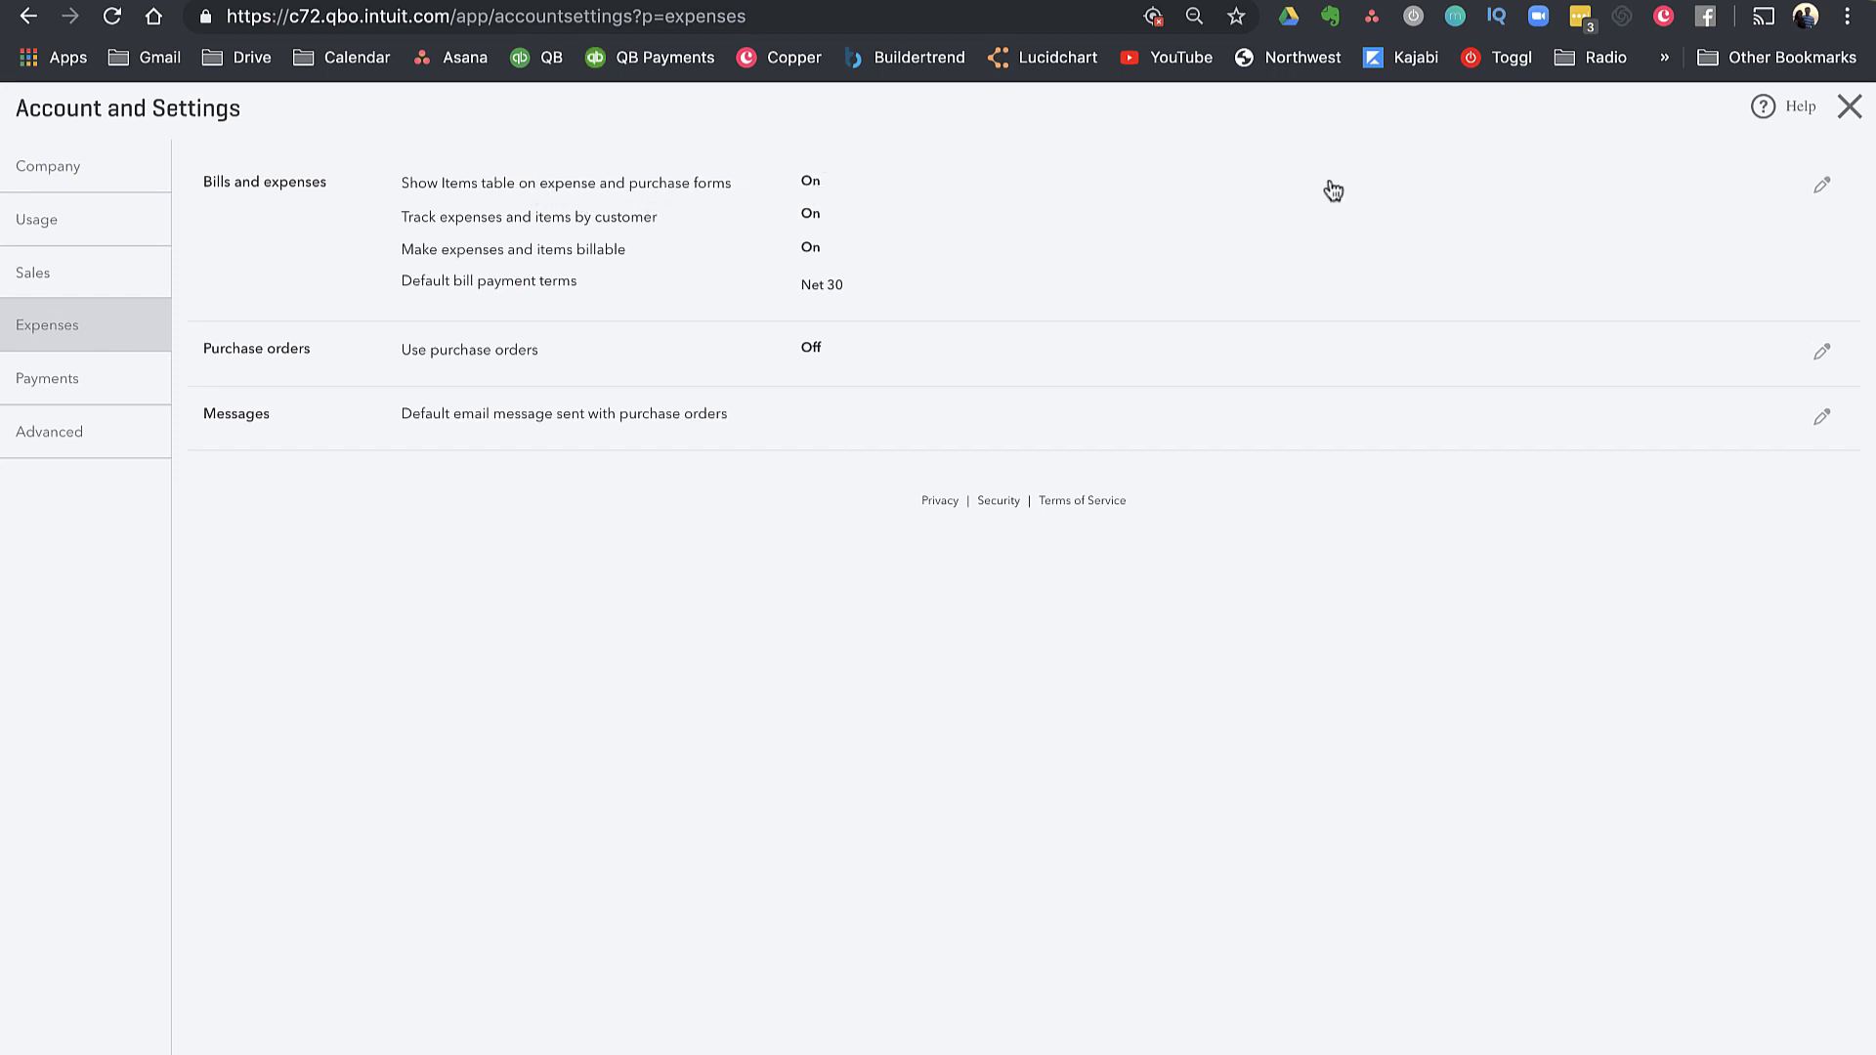
pyautogui.click(1850, 108)
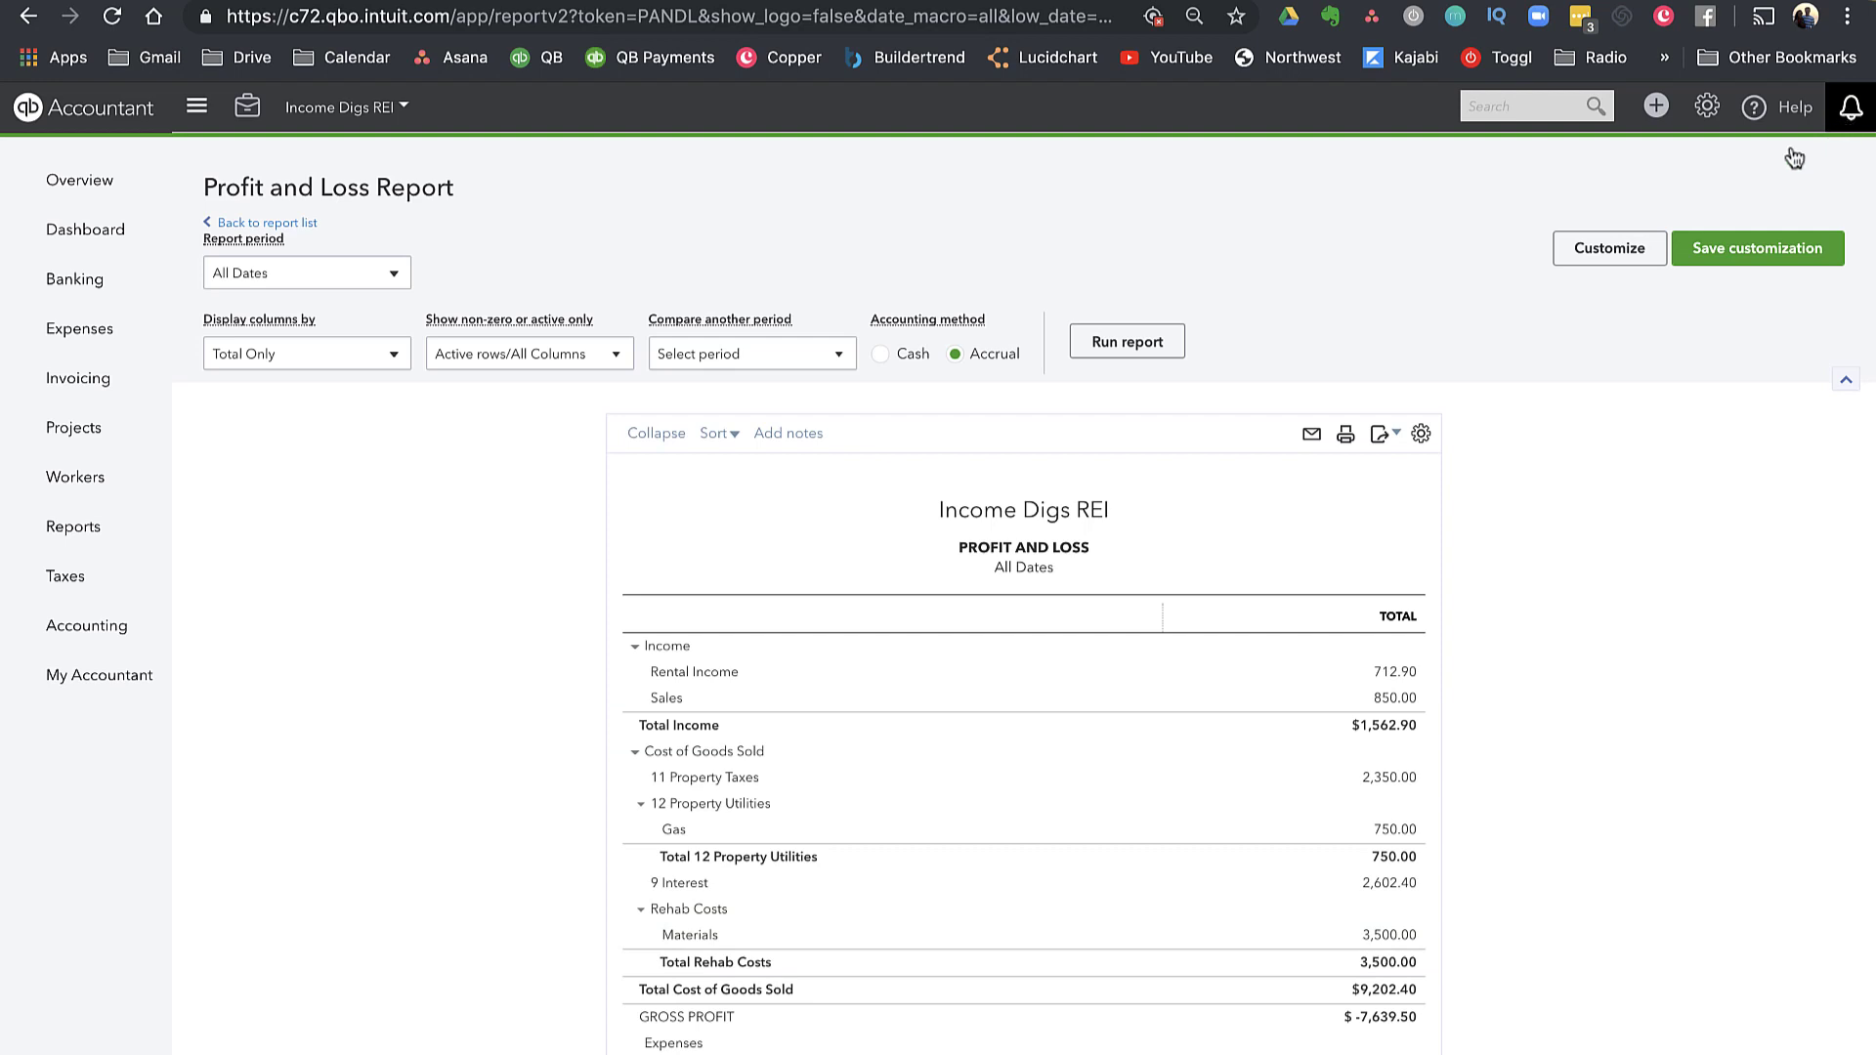
# Open the Products and Services list
pyautogui.scroll(-1, 1739, 161)
pyautogui.click(1709, 112)
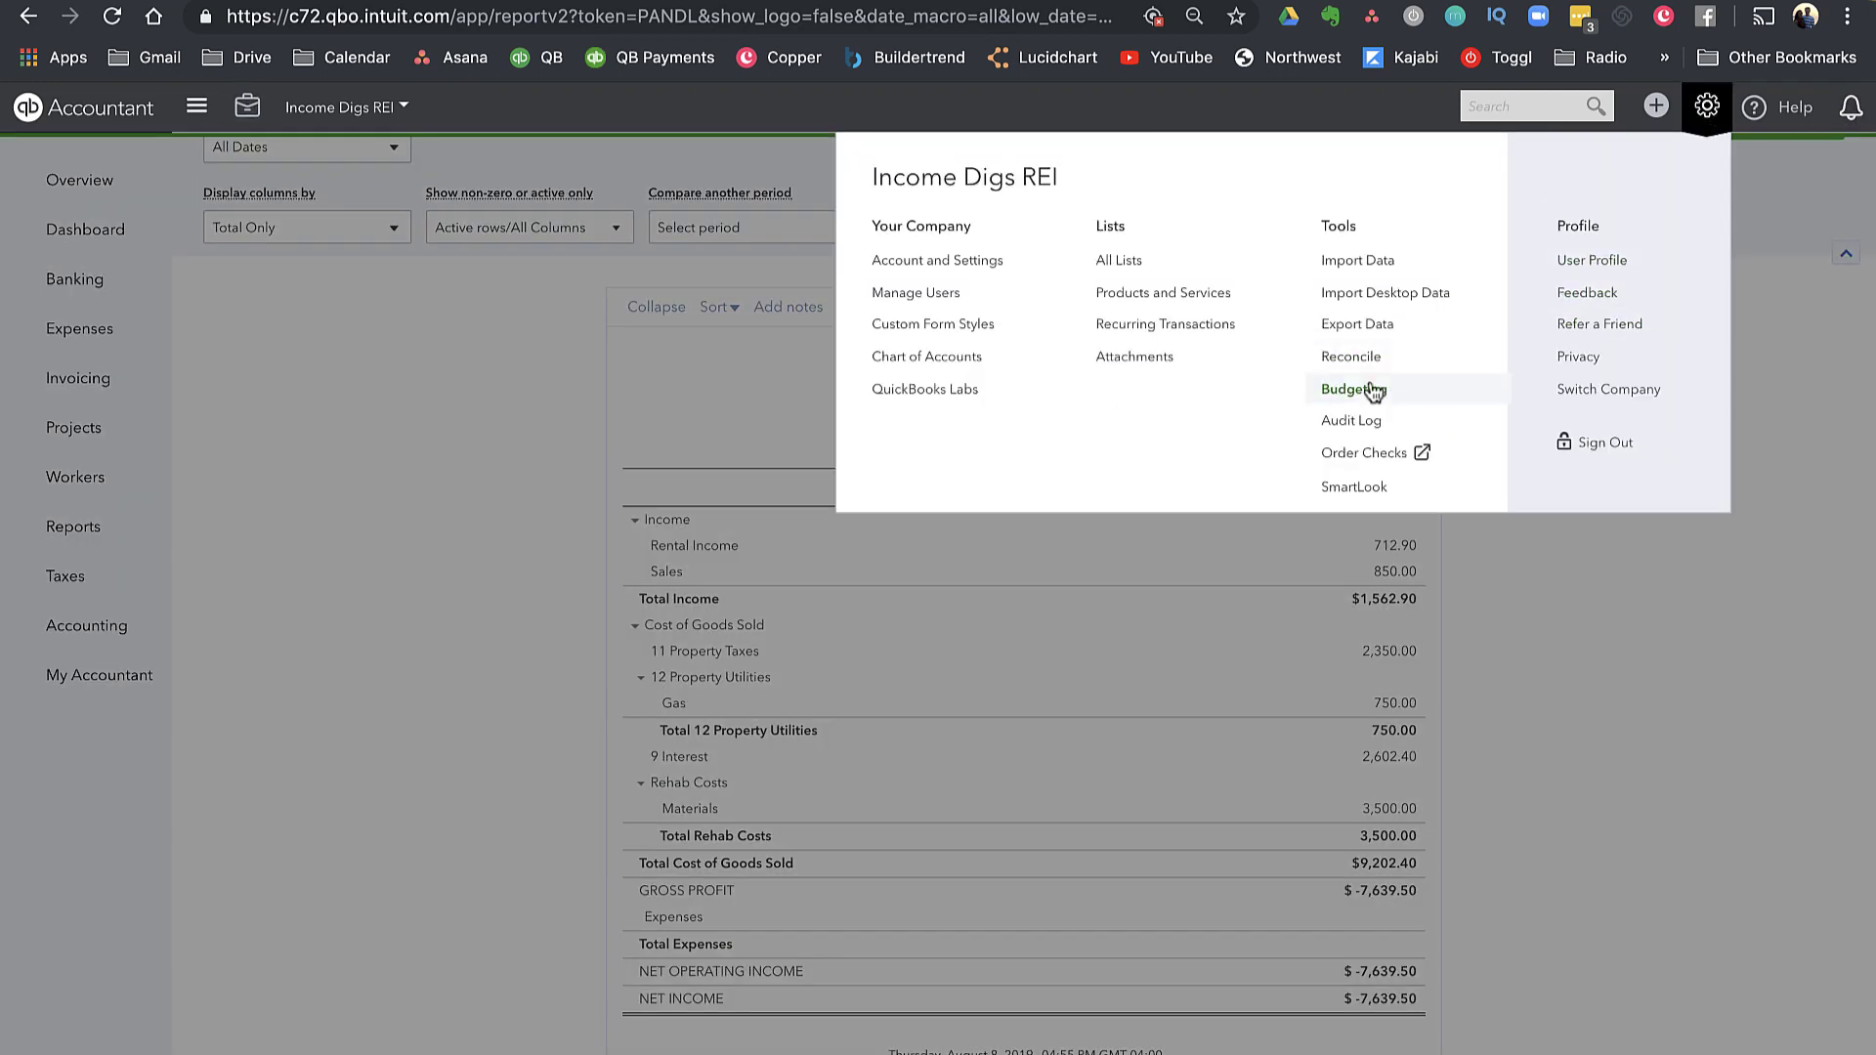
pyautogui.click(1163, 293)
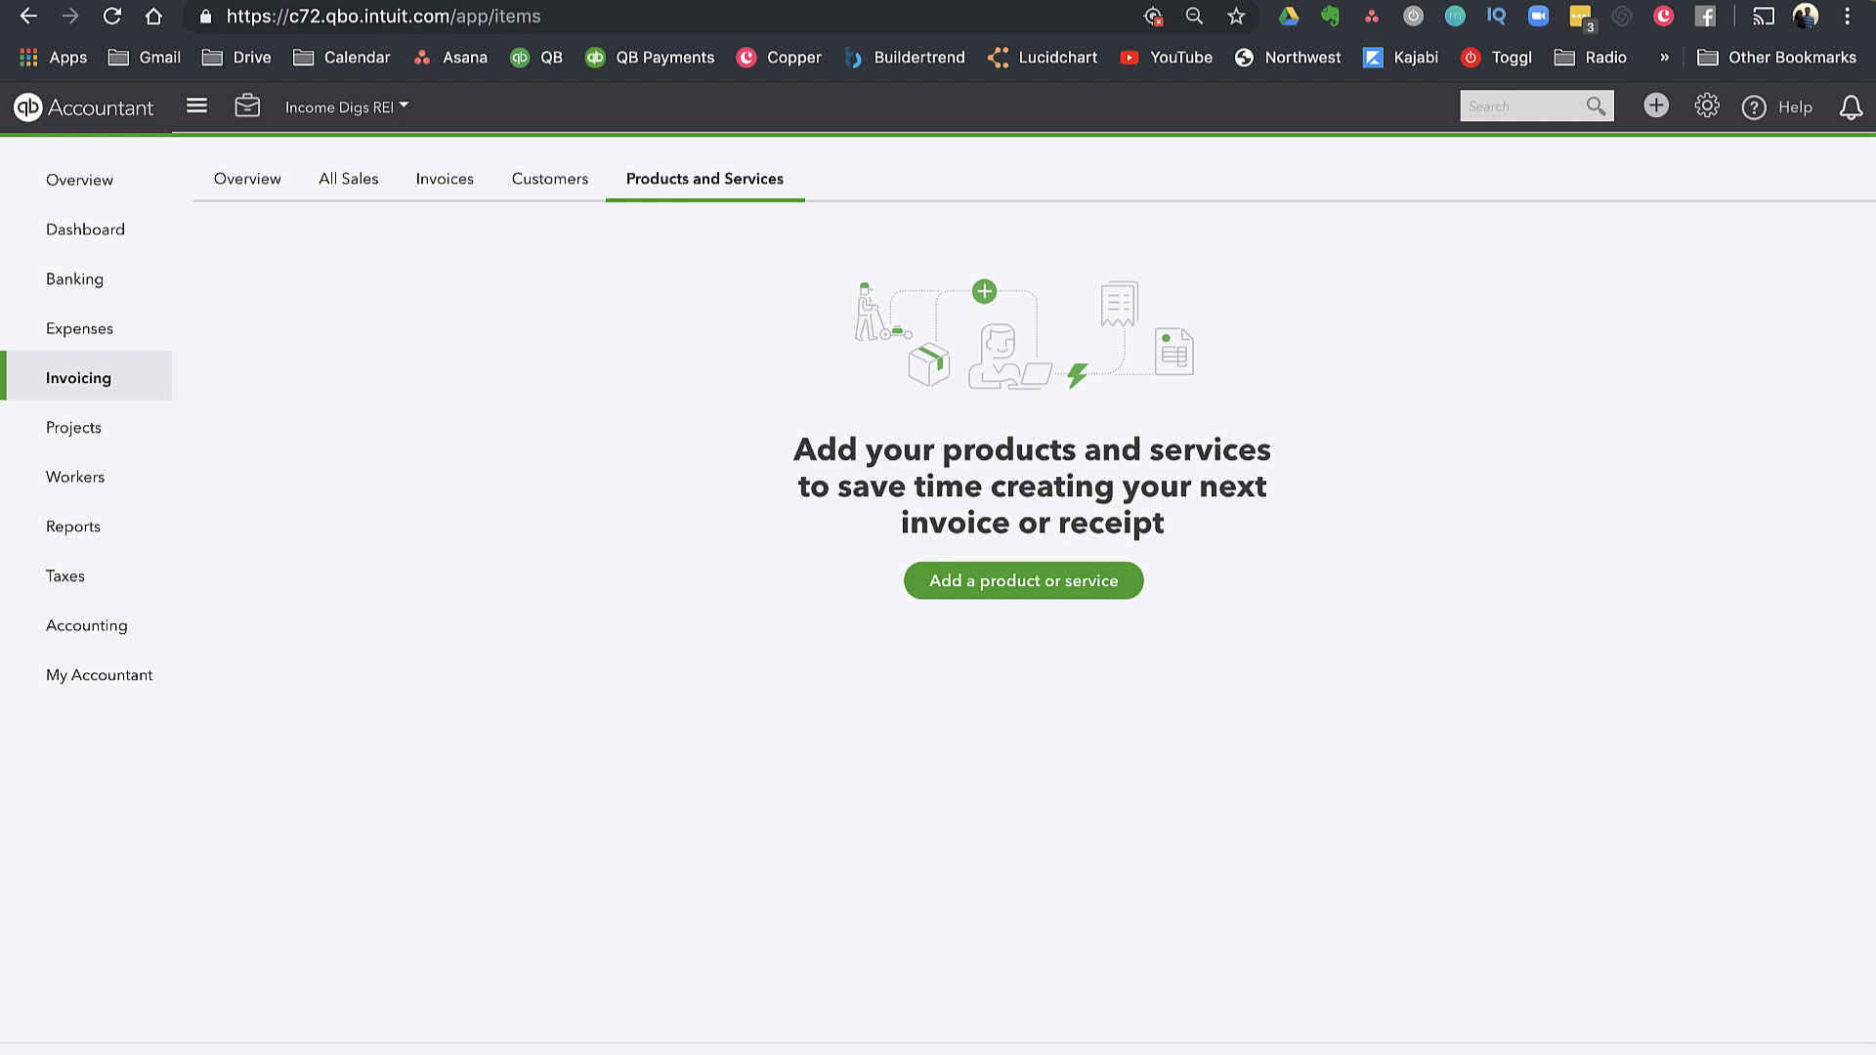
# Switch to the Accounting Codes spreadsheet in Google Sheets, review its Product/Service codes, and return to QuickBooks Online
pyautogui.click(558, 2)
pyautogui.moveTo(175, 449); pyautogui.dragTo(168, 797)
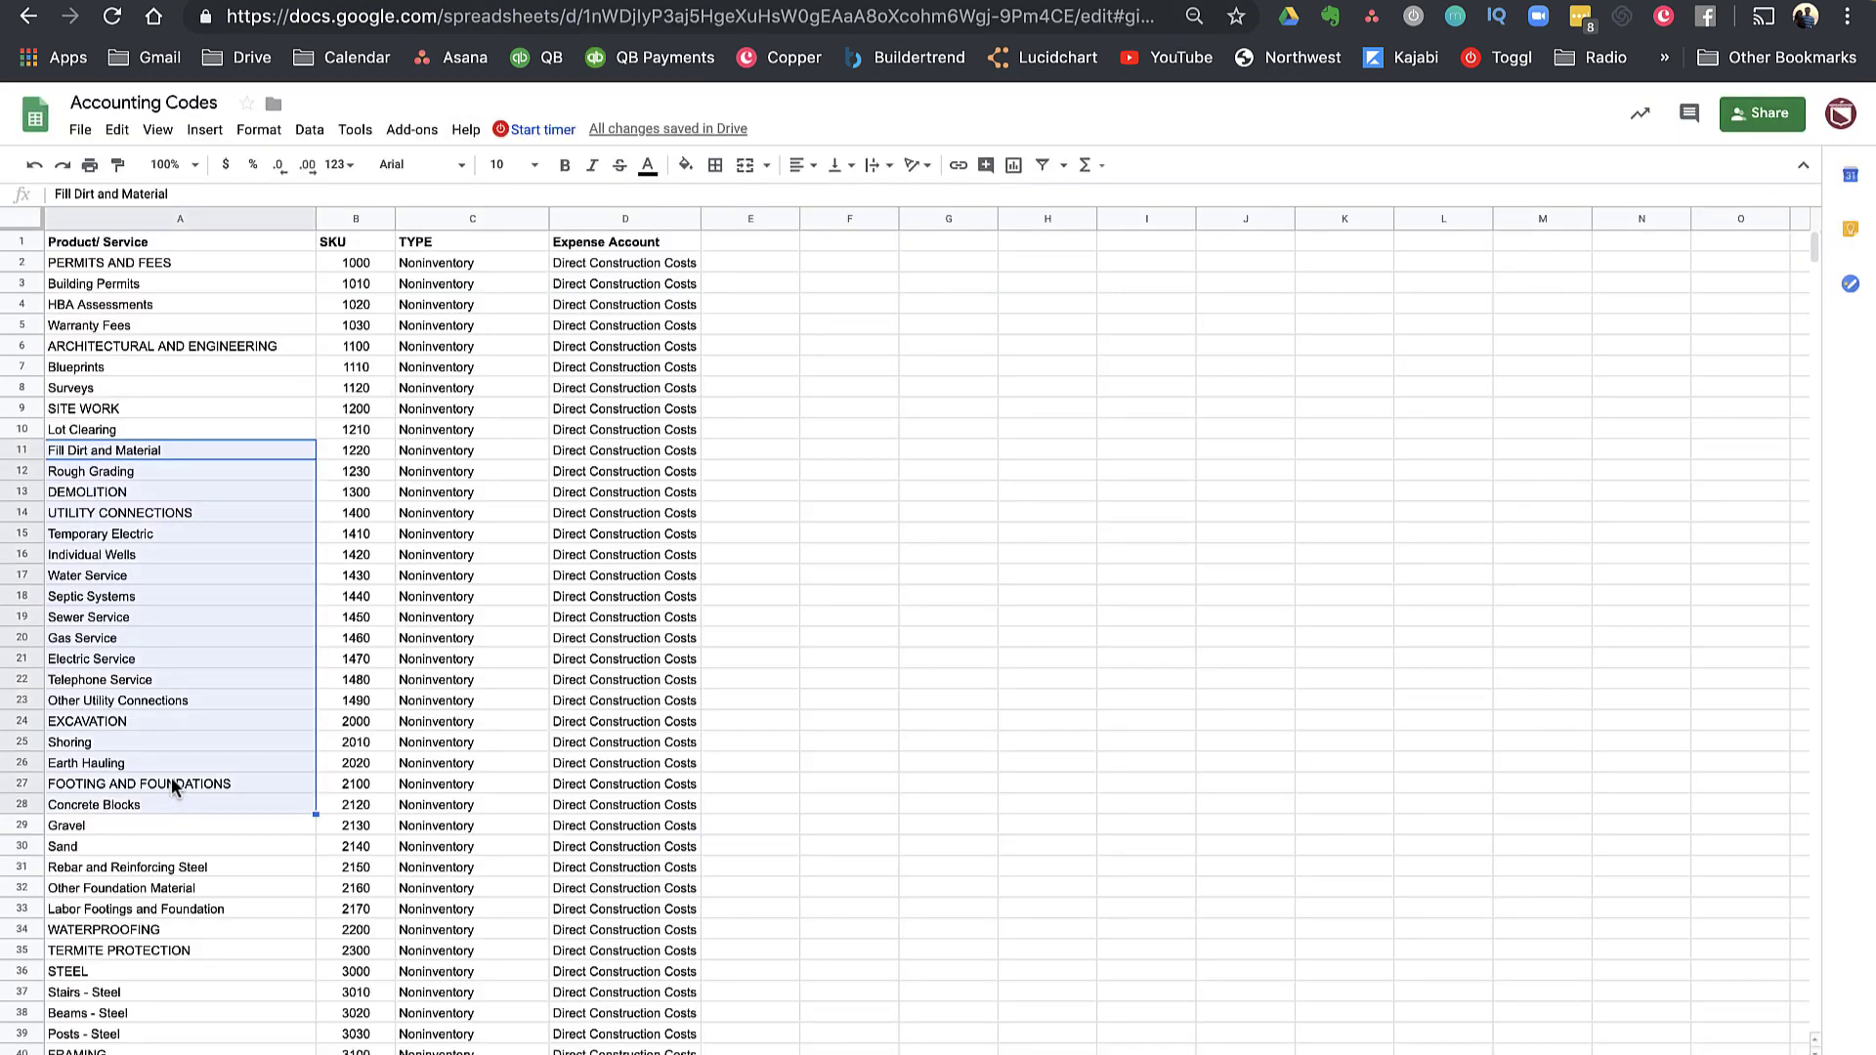
pyautogui.moveTo(151, 537); pyautogui.dragTo(185, 888)
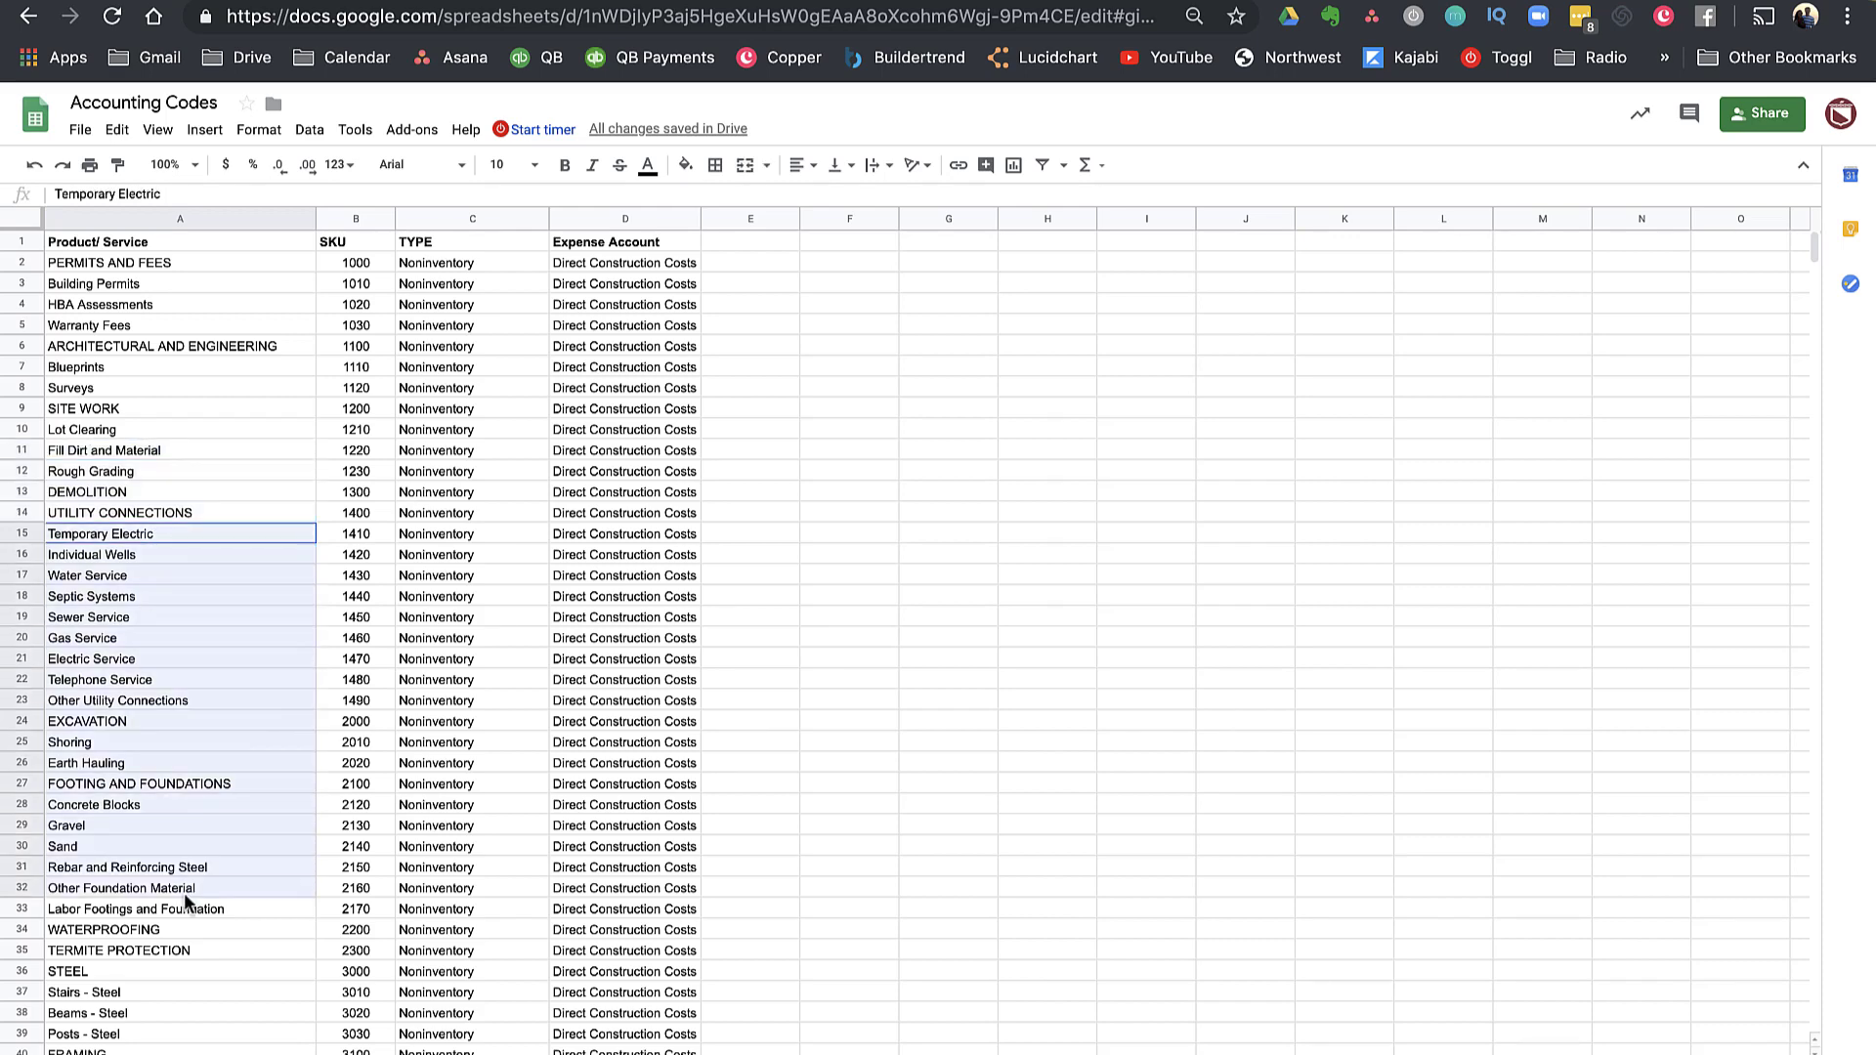
pyautogui.scroll(-1, 189, 908)
pyautogui.scroll(-2, 189, 909)
pyautogui.scroll(-2, 192, 899)
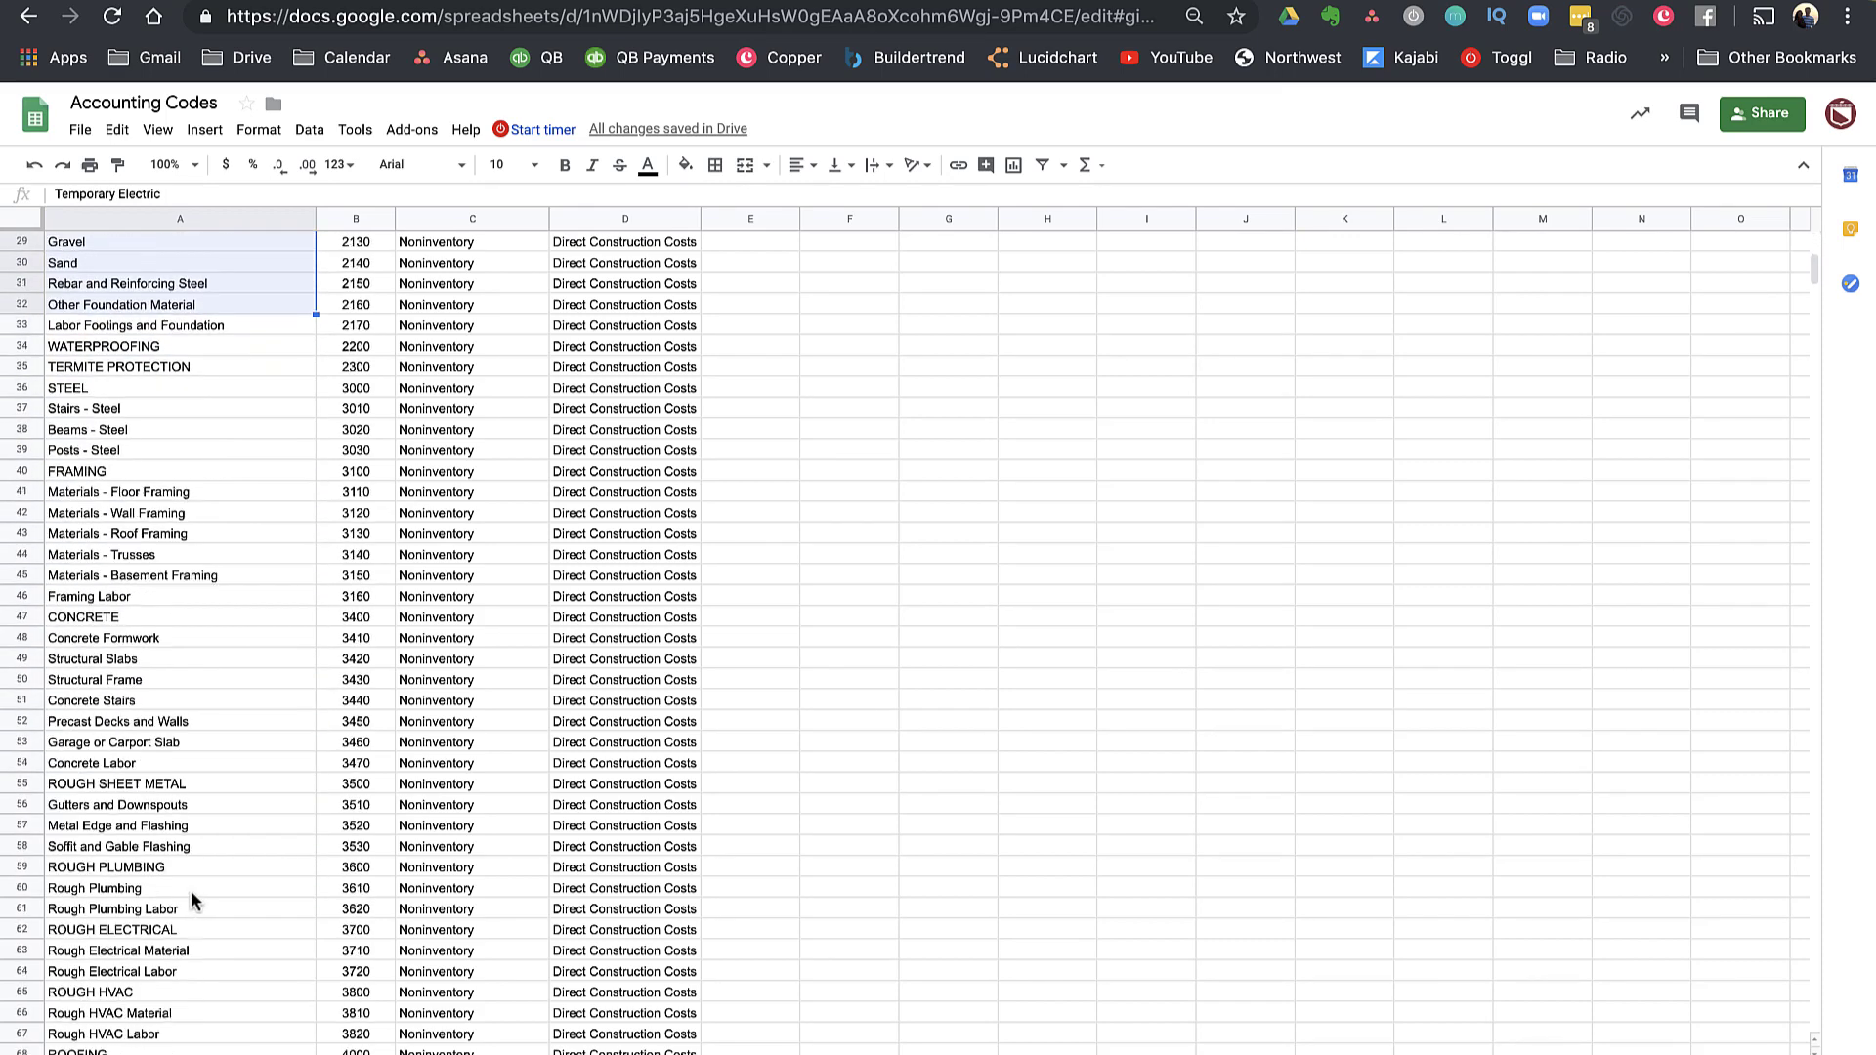
pyautogui.scroll(9, 193, 897)
pyautogui.scroll(1, 192, 892)
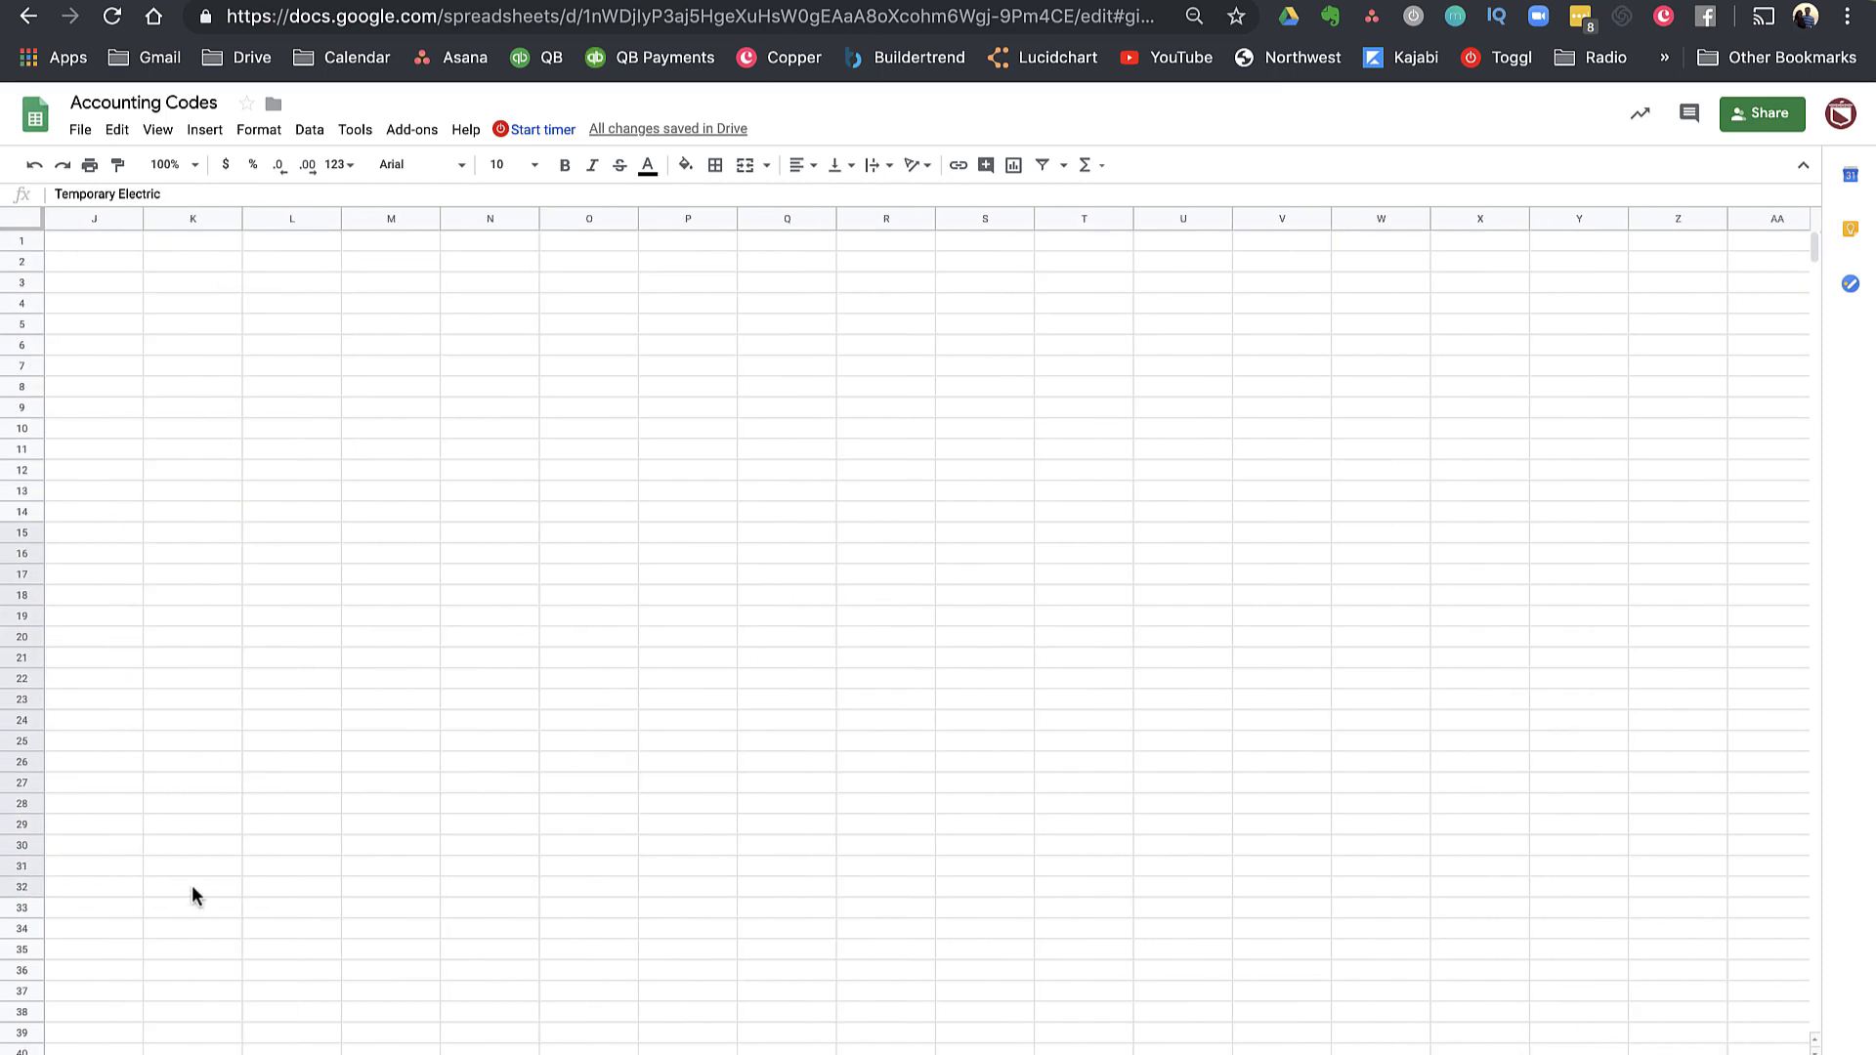
pyautogui.hotkey('ctrl', 'Tab')
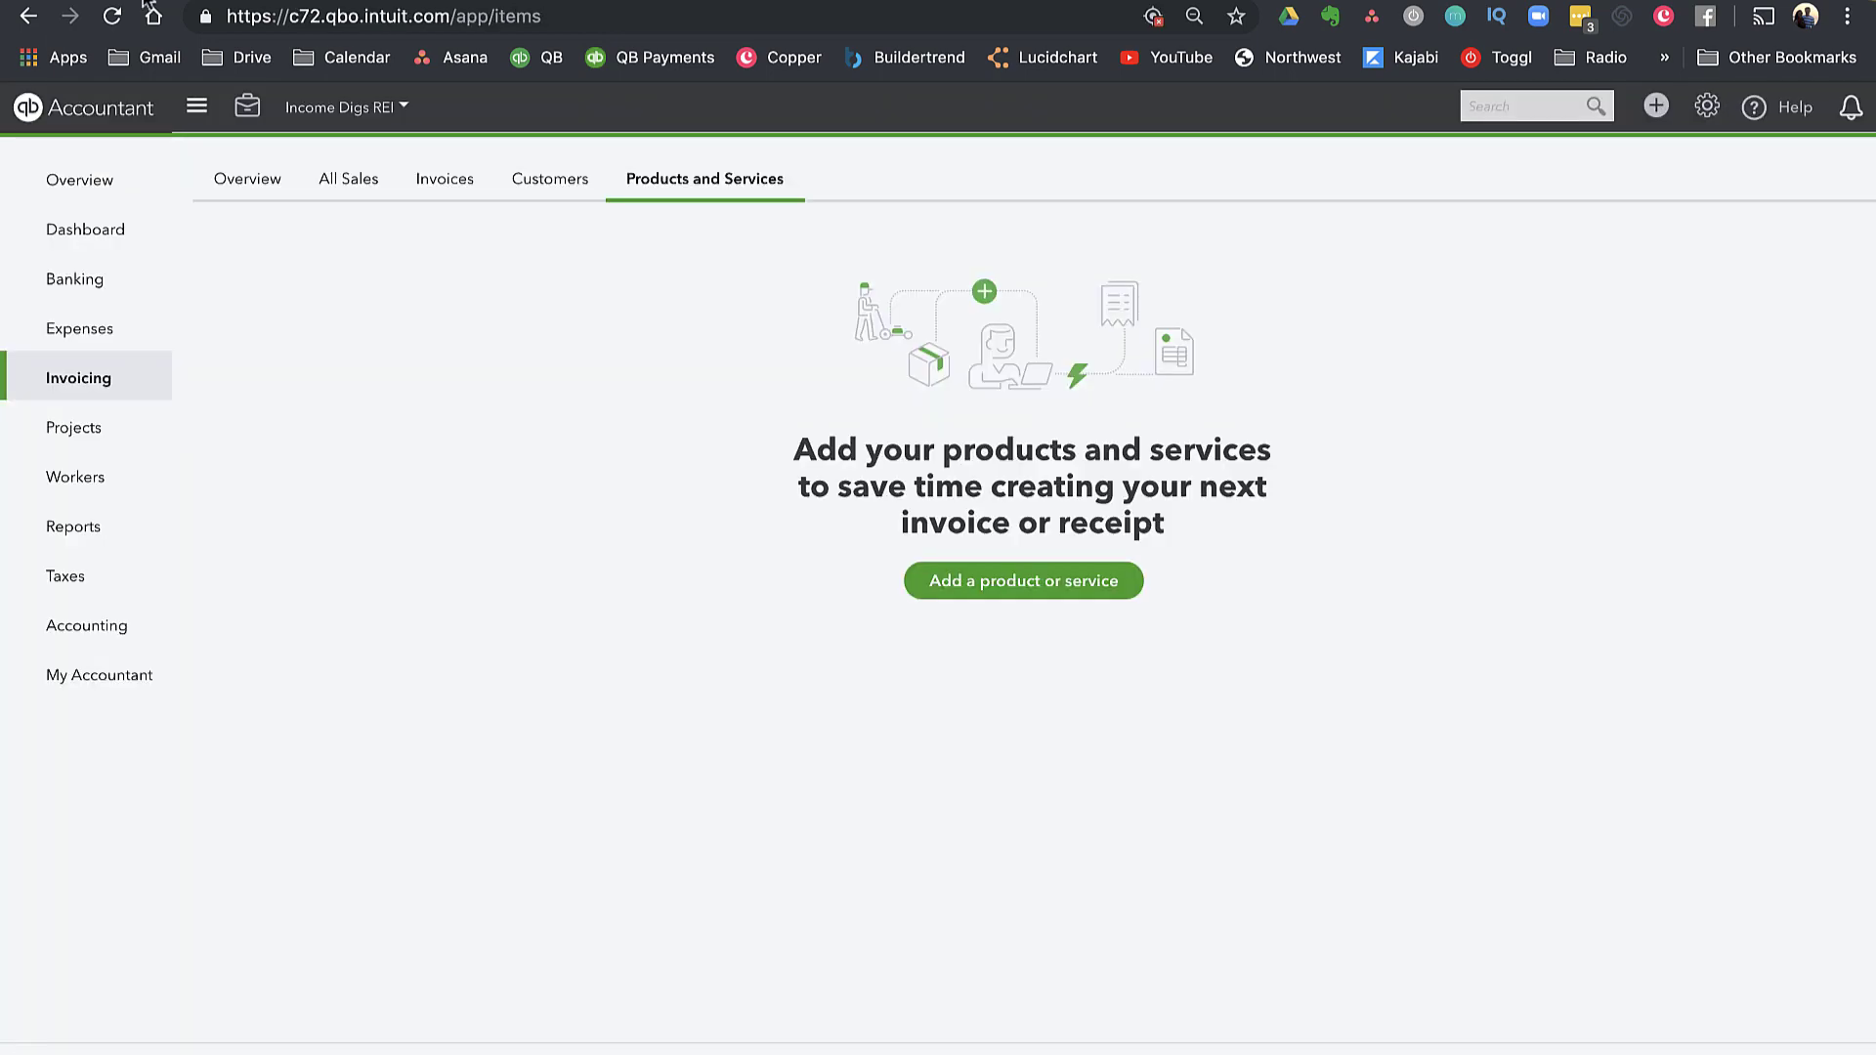
# Add a new item of type Service and name it Rough Electric - Subcontractor
pyautogui.click(1052, 583)
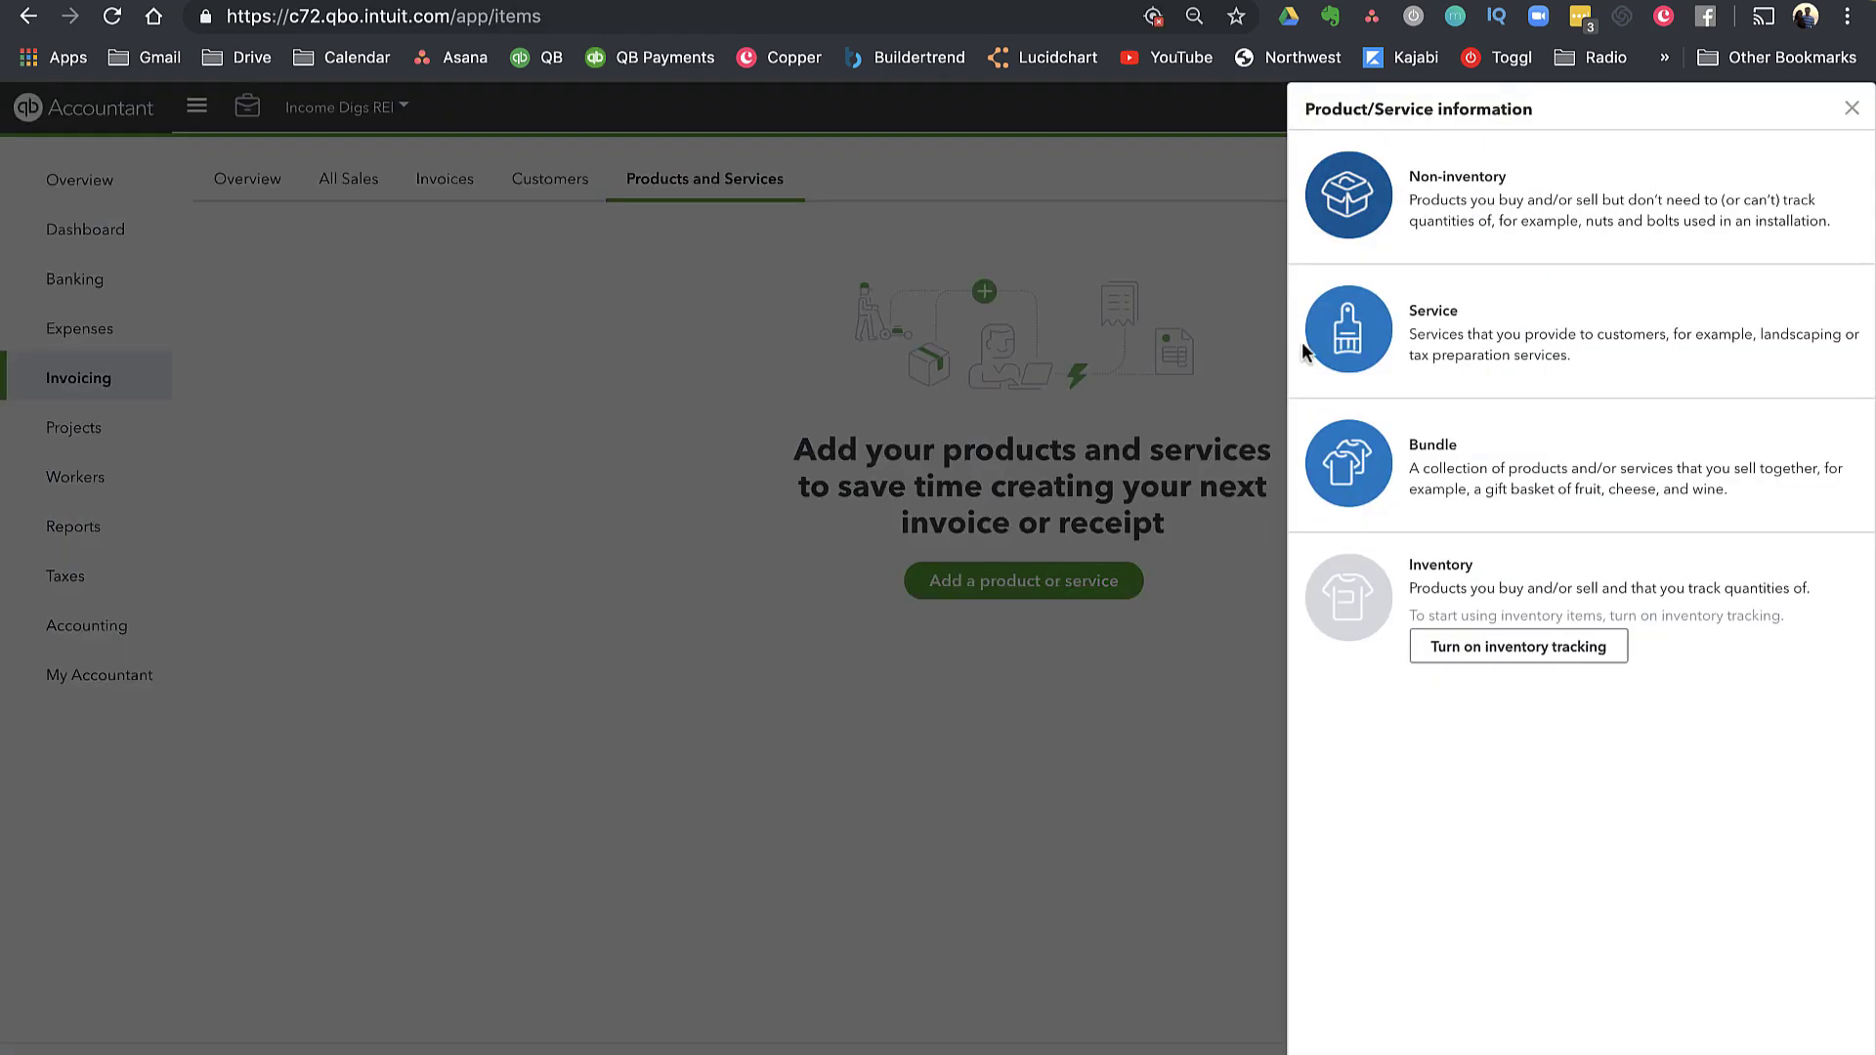
pyautogui.click(1389, 342)
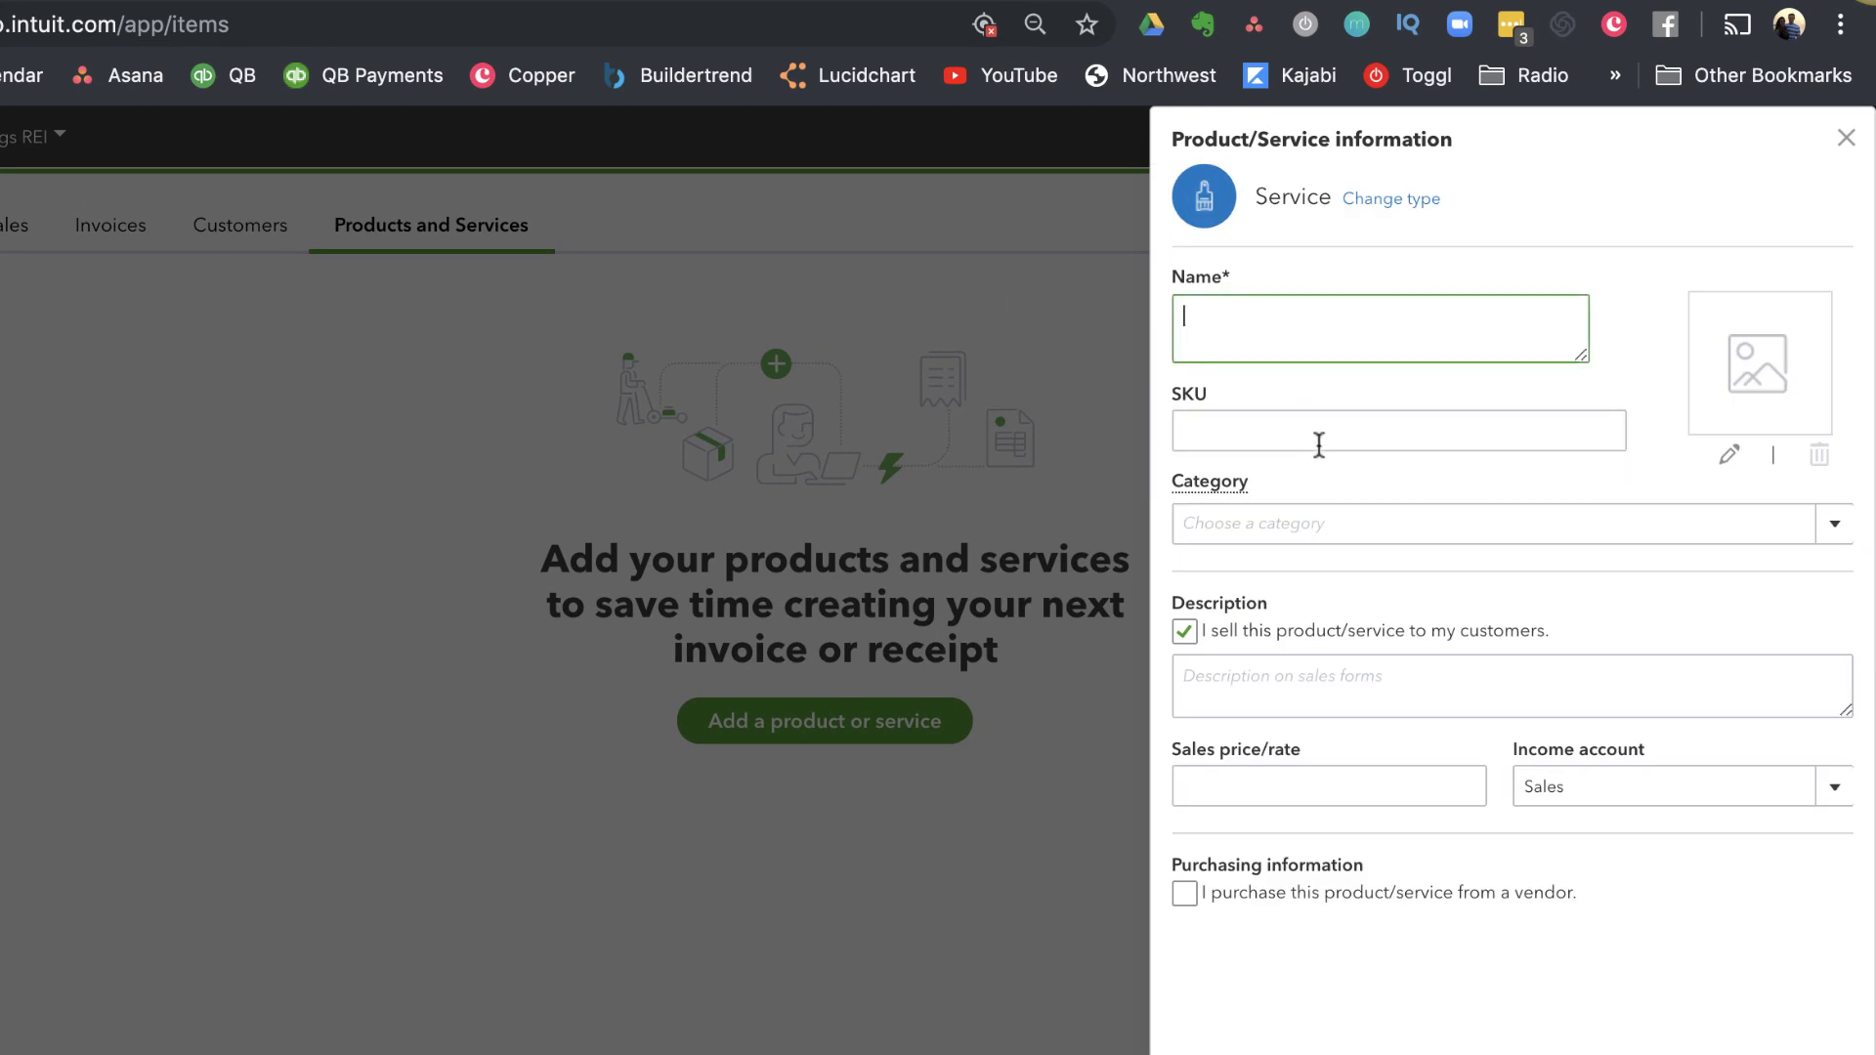
pyautogui.write('Elect')
pyautogui.press('super+a')
pyautogui.write('Rou')
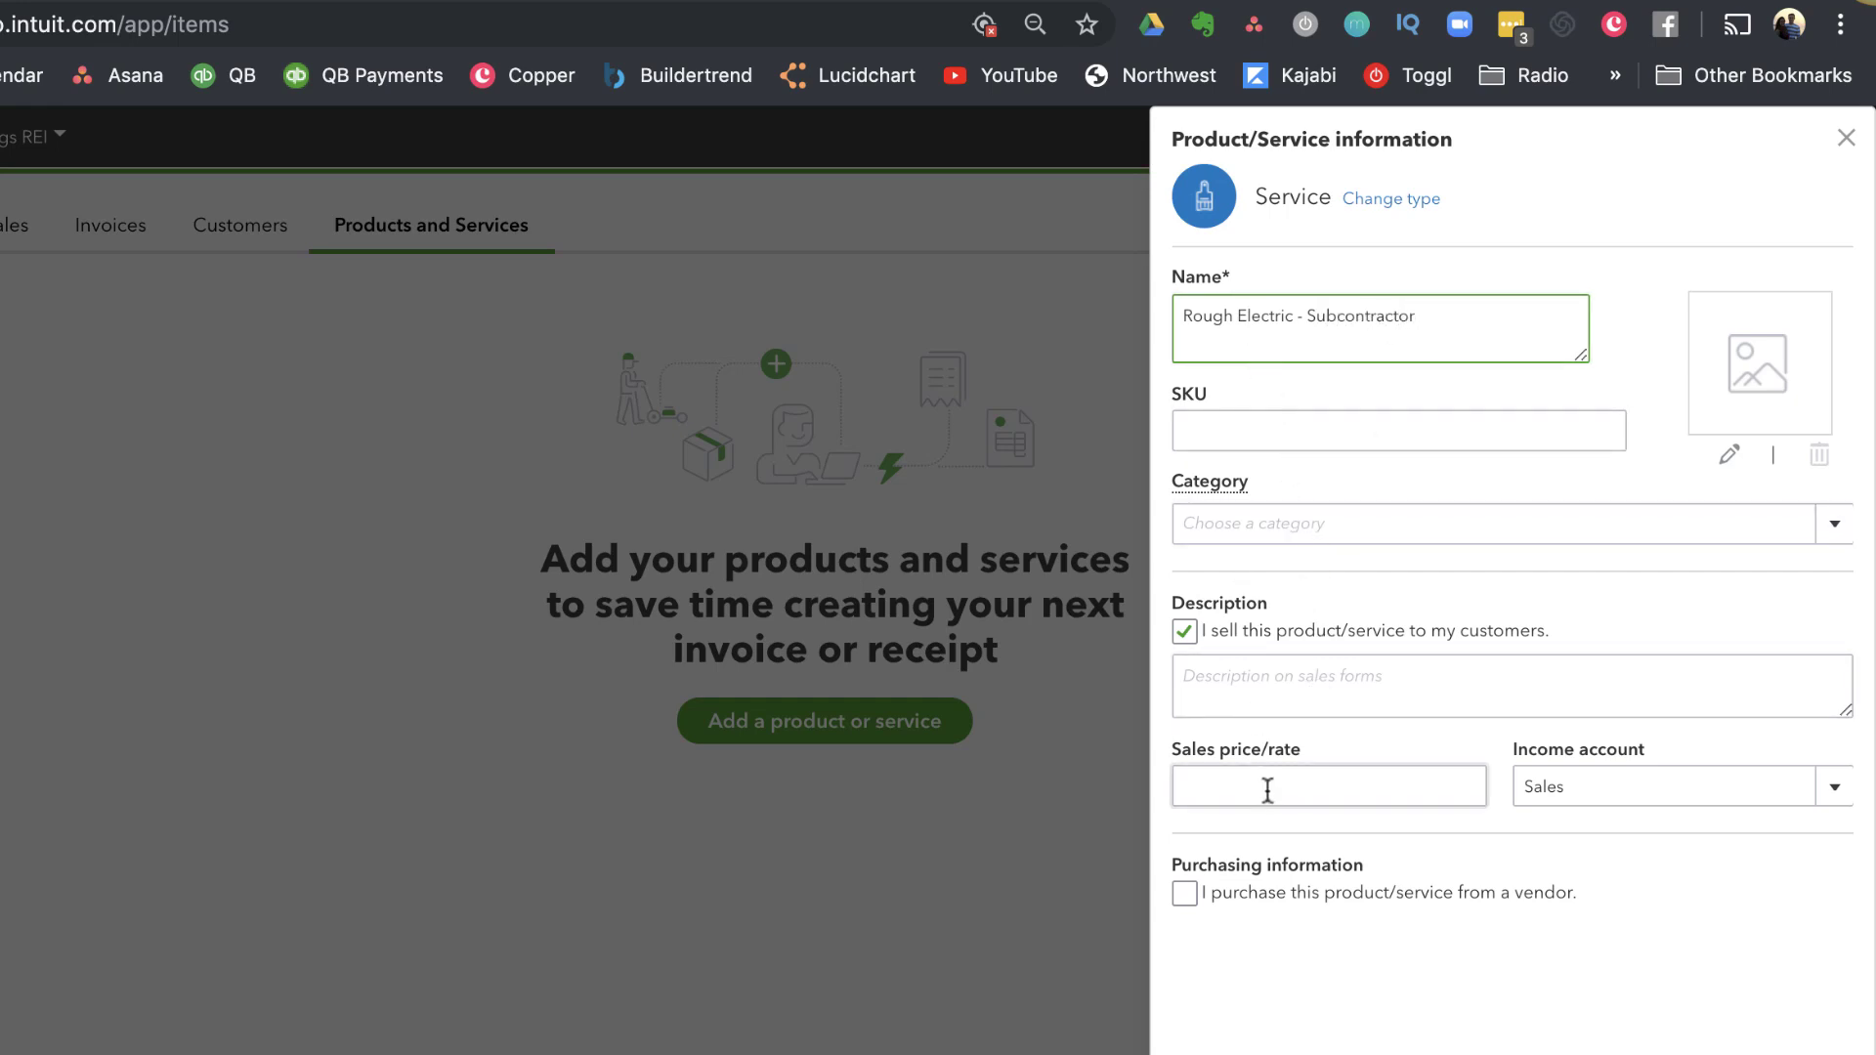
# Mark the service as purchased from a vendor, set its expense account to Subcontractors, and save it
pyautogui.click(1187, 900)
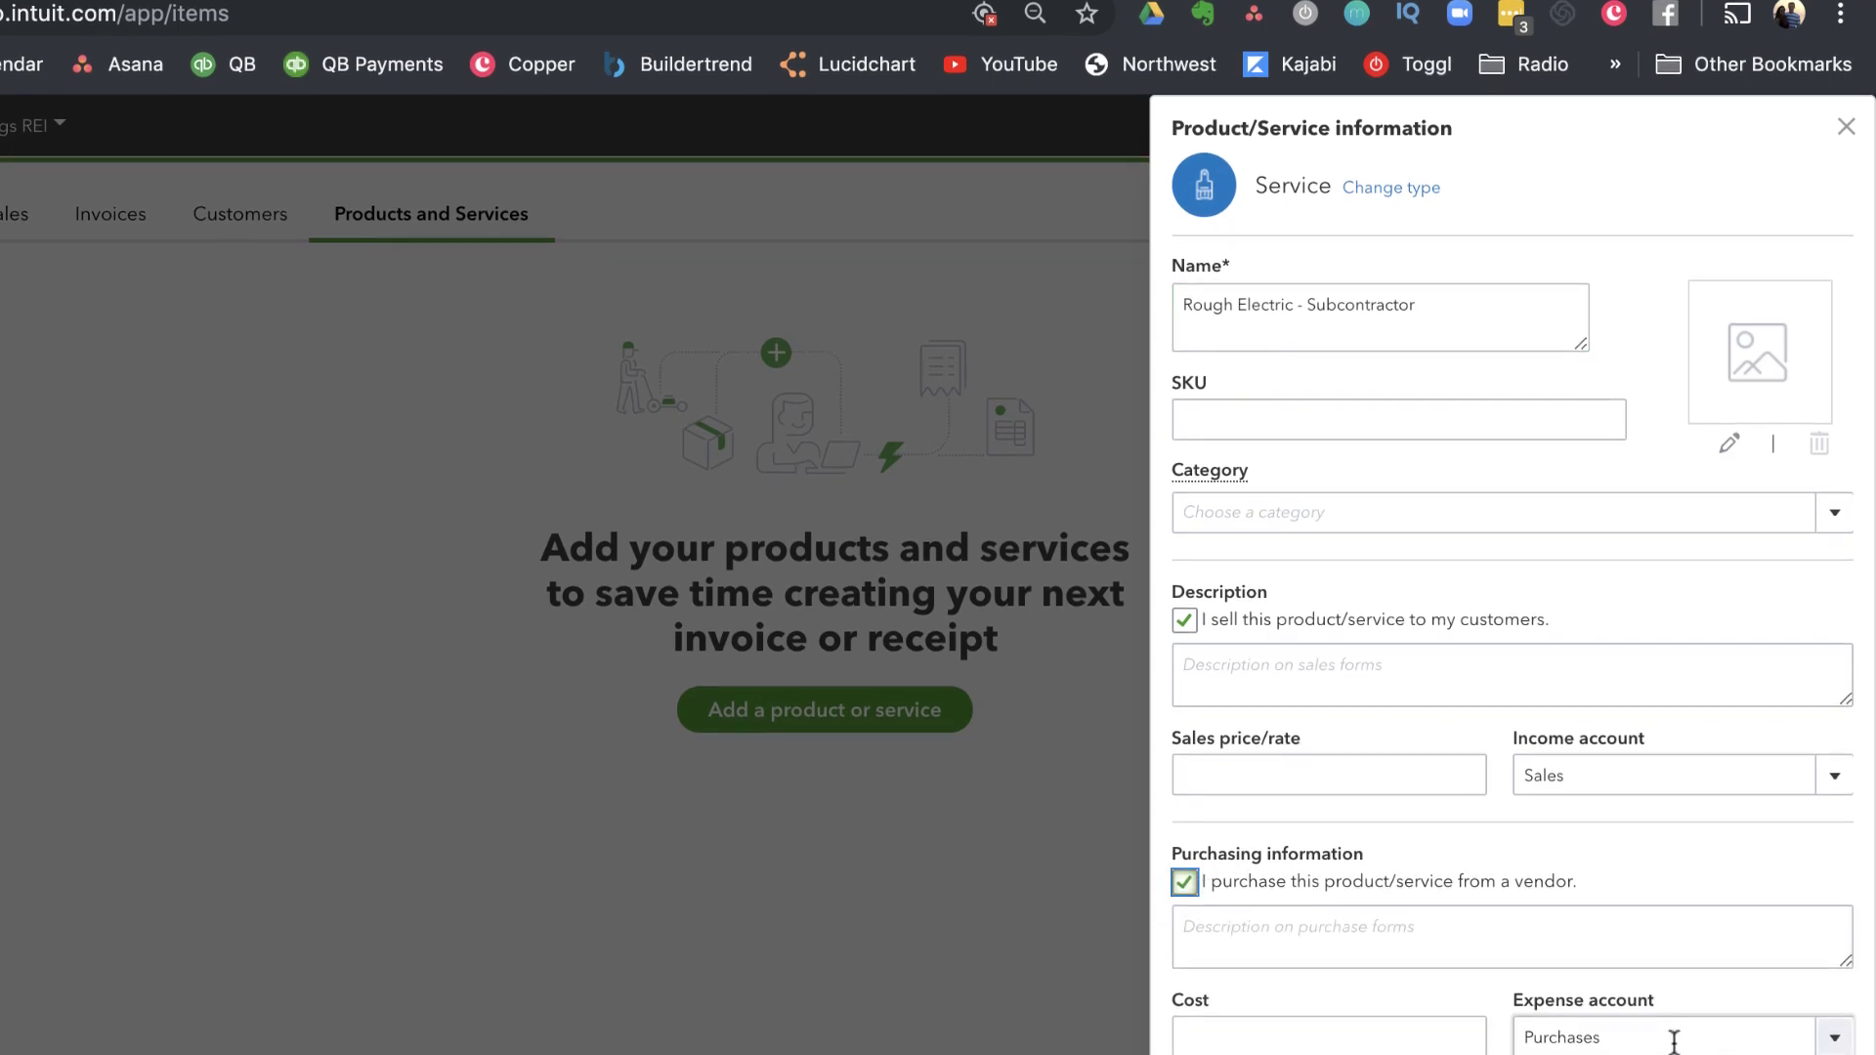
pyautogui.click(1837, 1024)
pyautogui.write('Subcontractors')
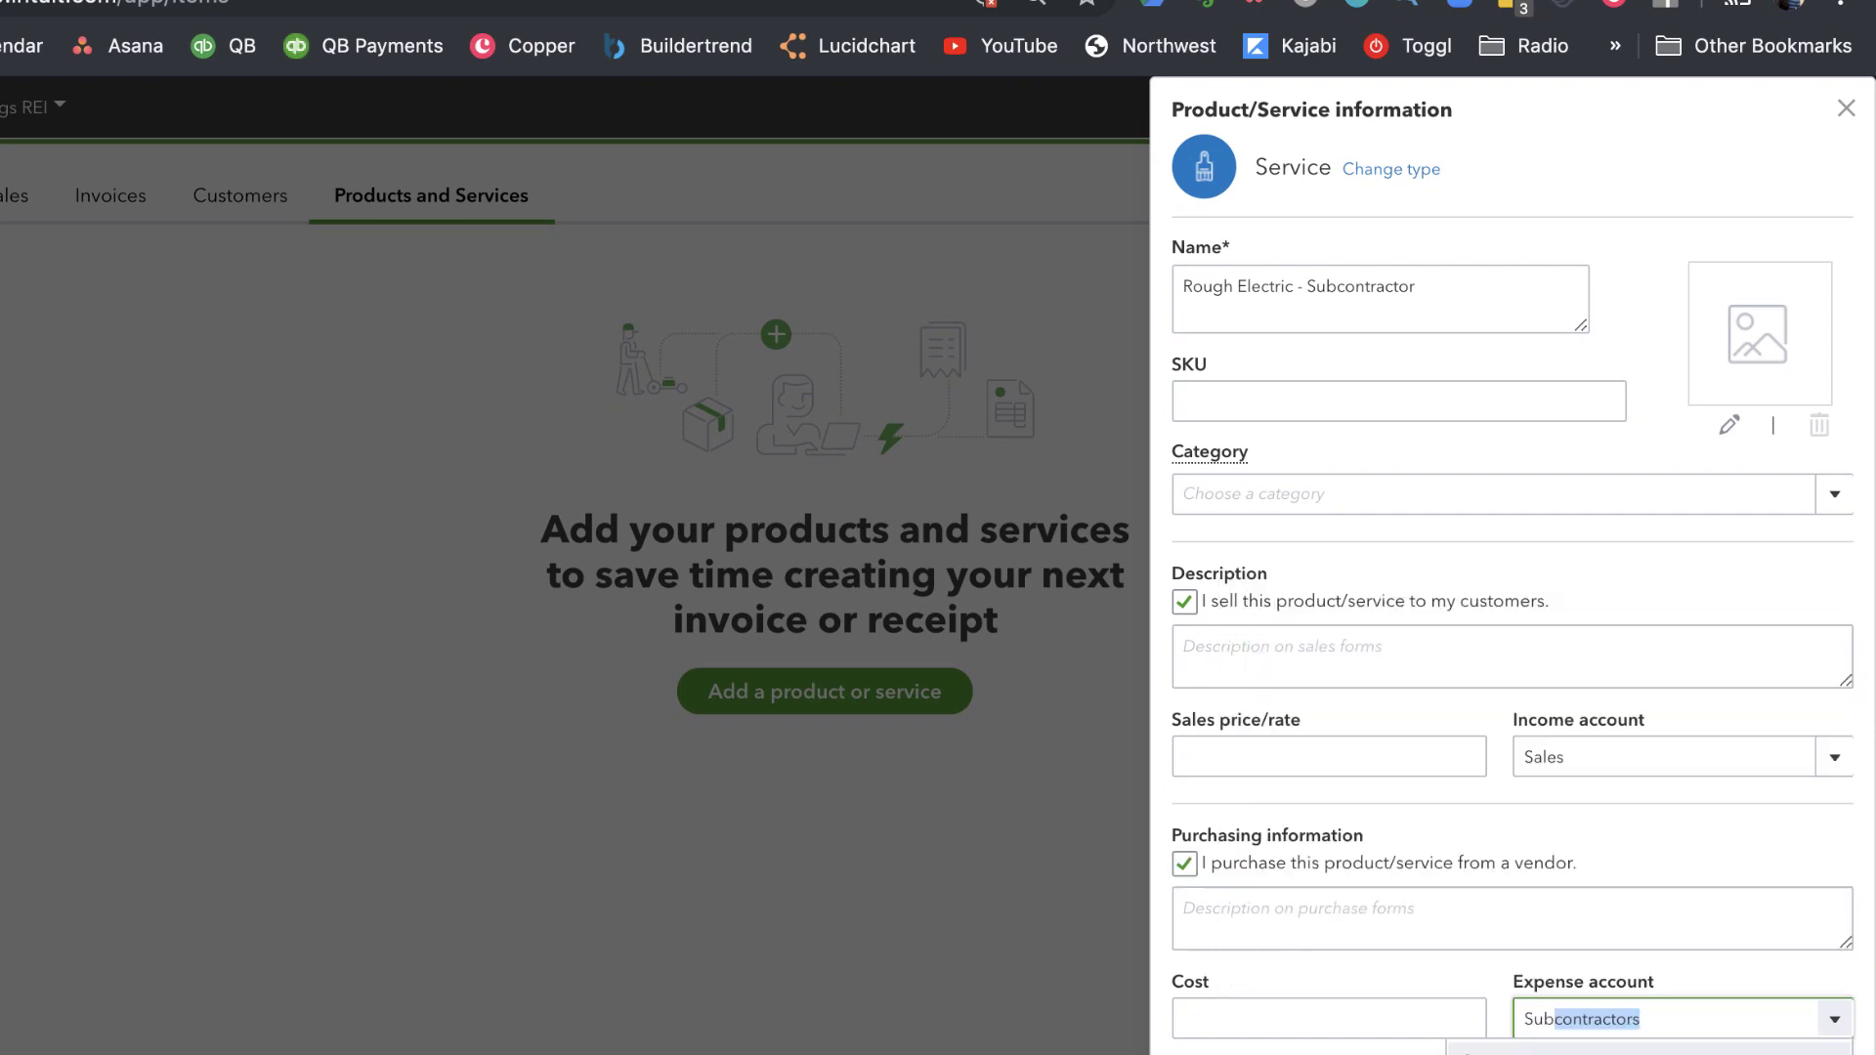
pyautogui.press('Return')
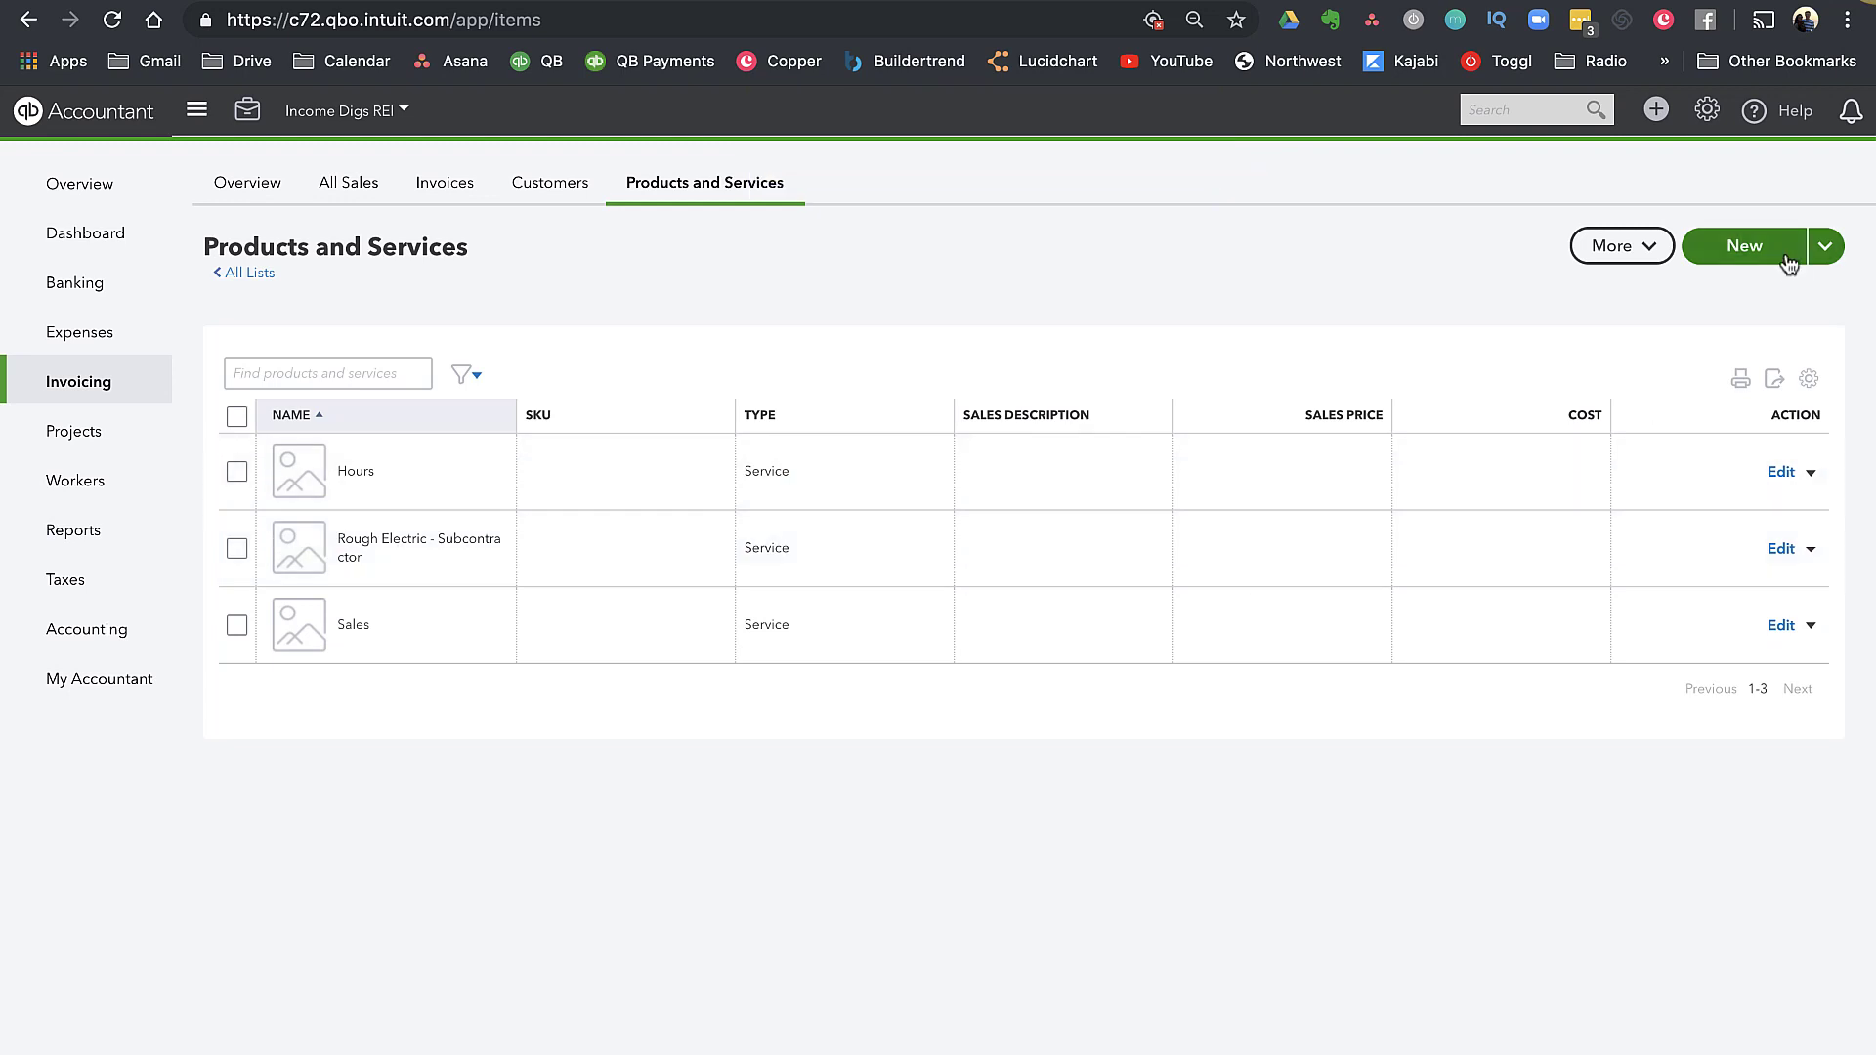
# Add a service item named Siding Material, purchased from a vendor with expense account Rehab Costs:Materials, and save it
pyautogui.click(1743, 246)
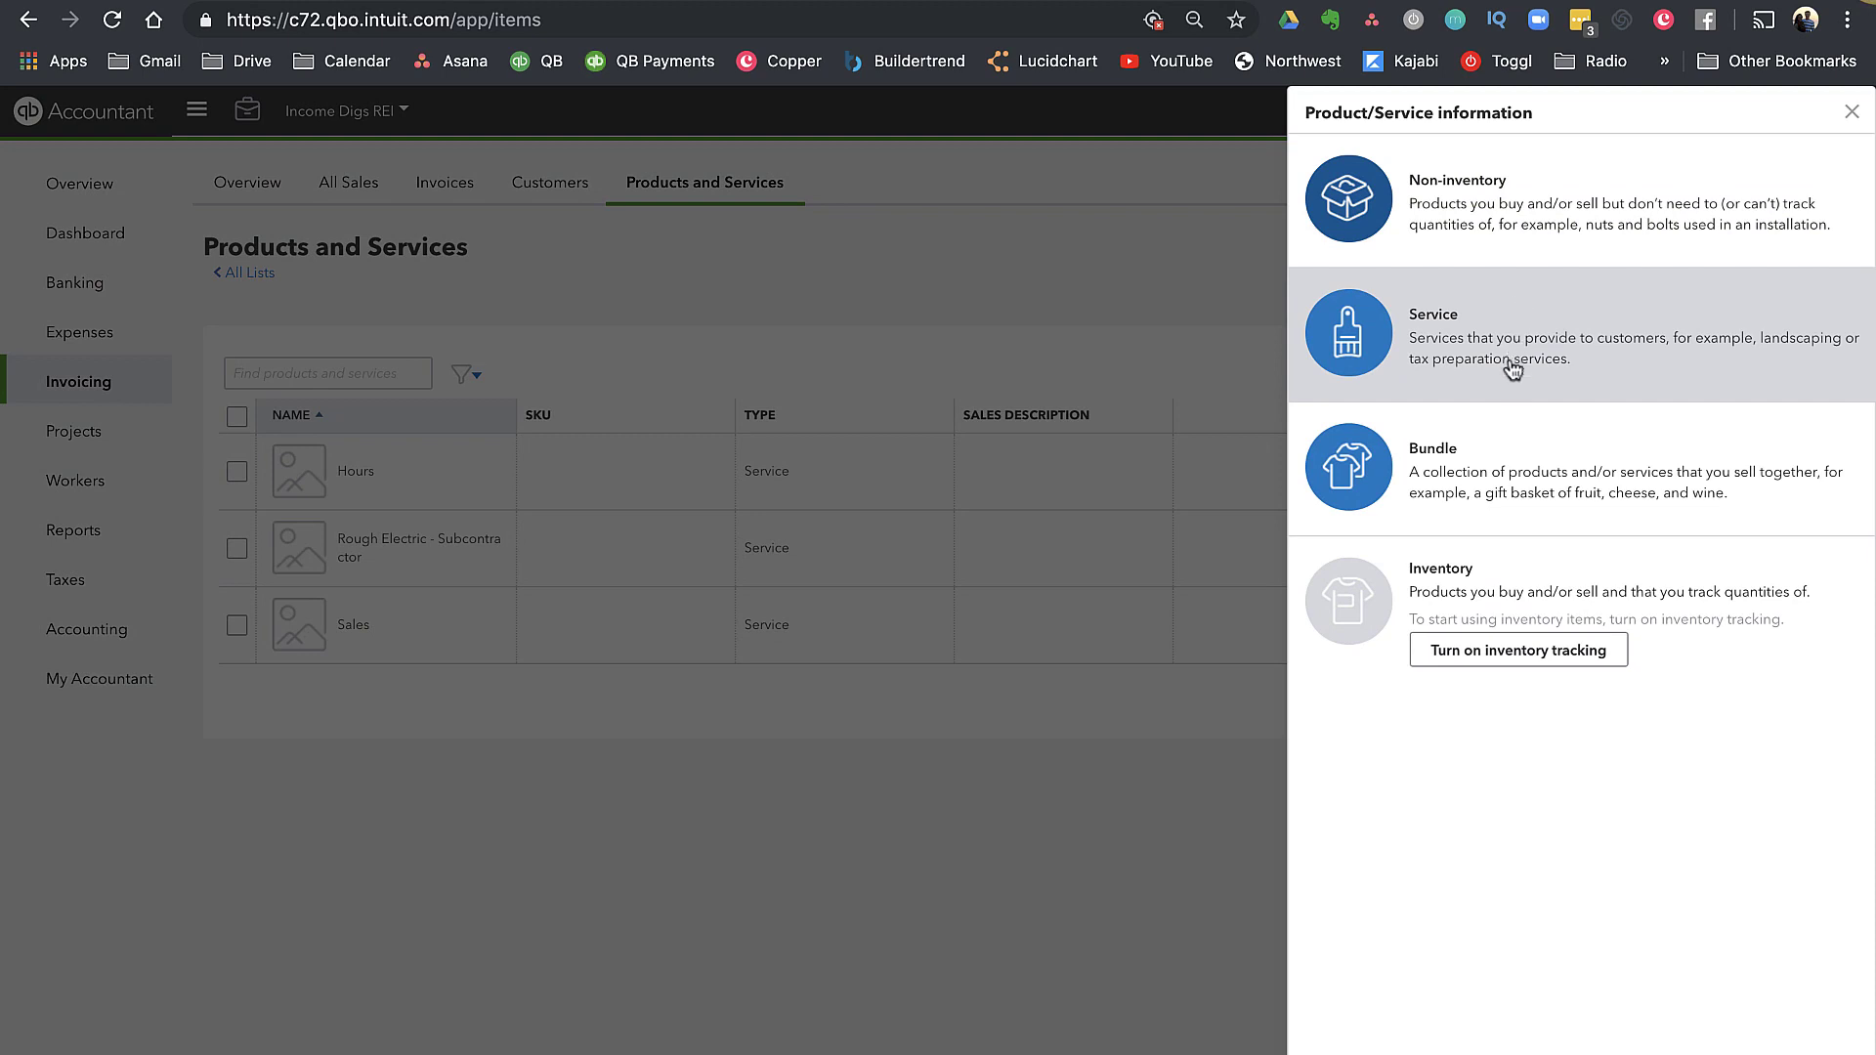
pyautogui.click(1511, 354)
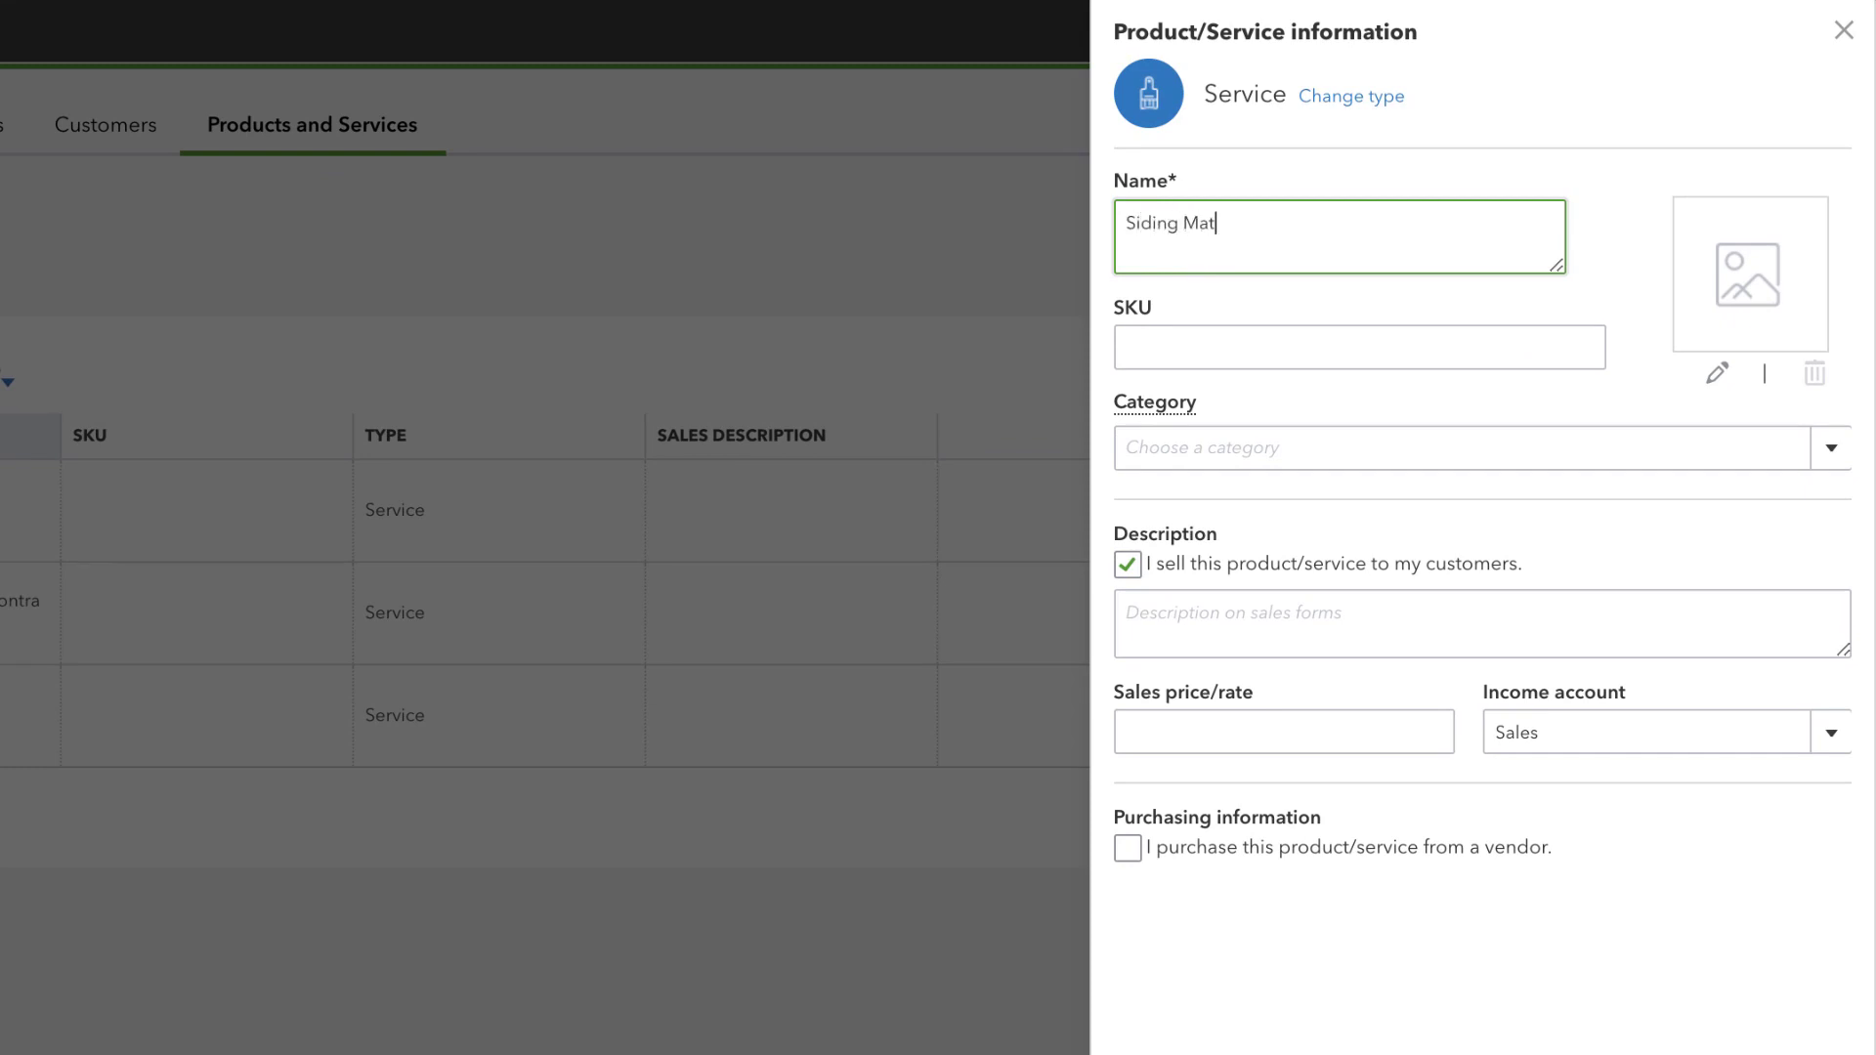
pyautogui.click(1120, 845)
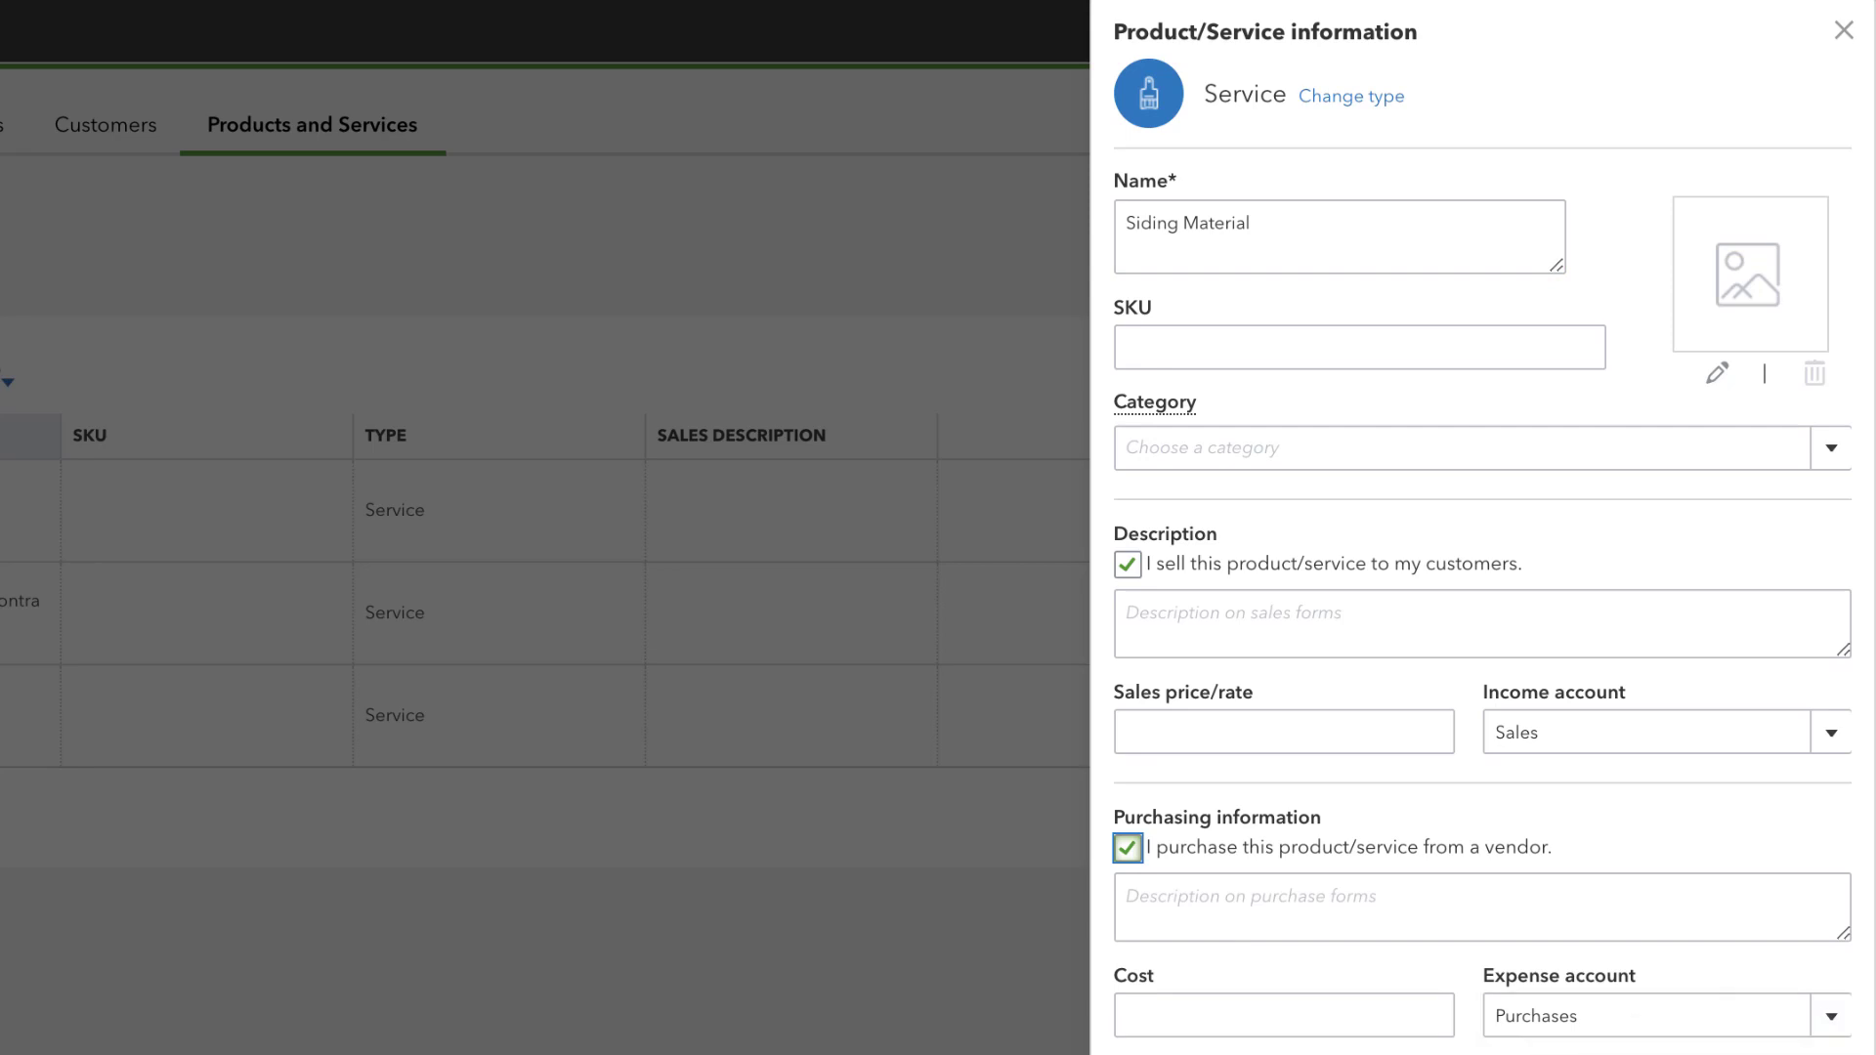
pyautogui.click(1761, 1022)
pyautogui.write('ma')
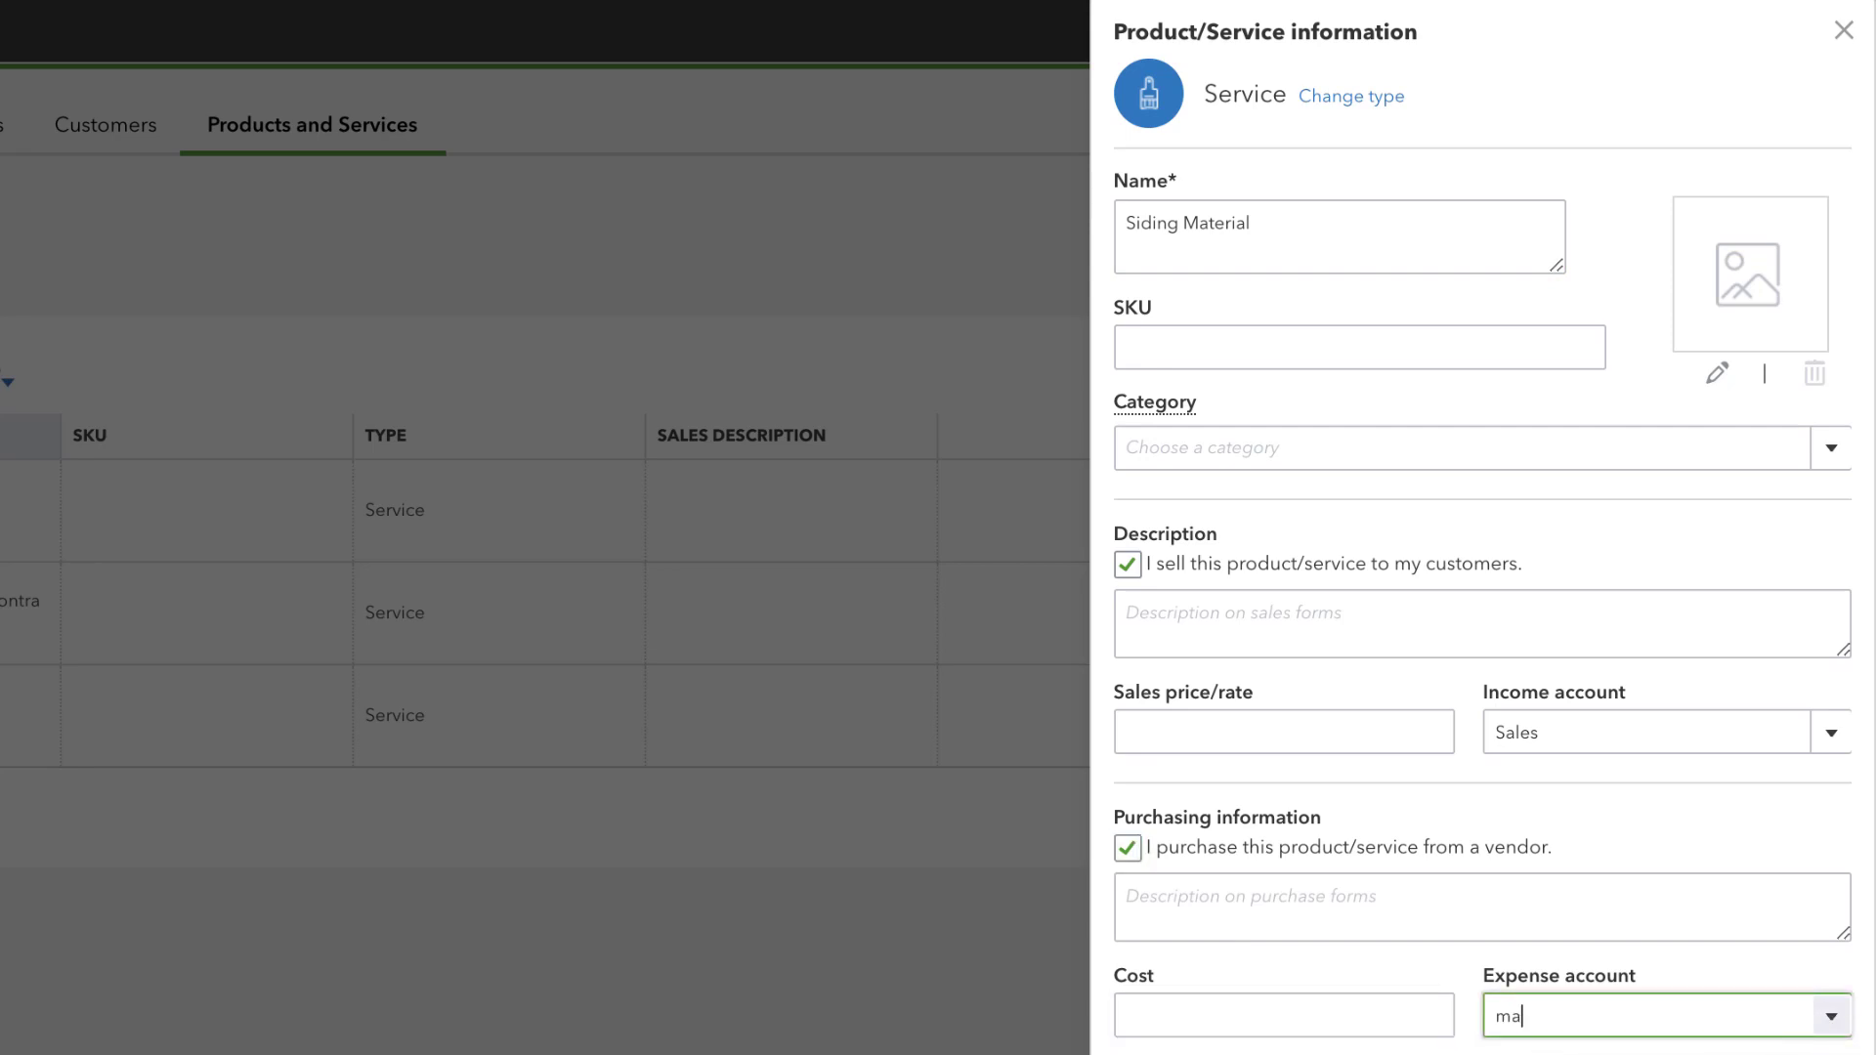
pyautogui.write('teri')
pyautogui.press('Return')
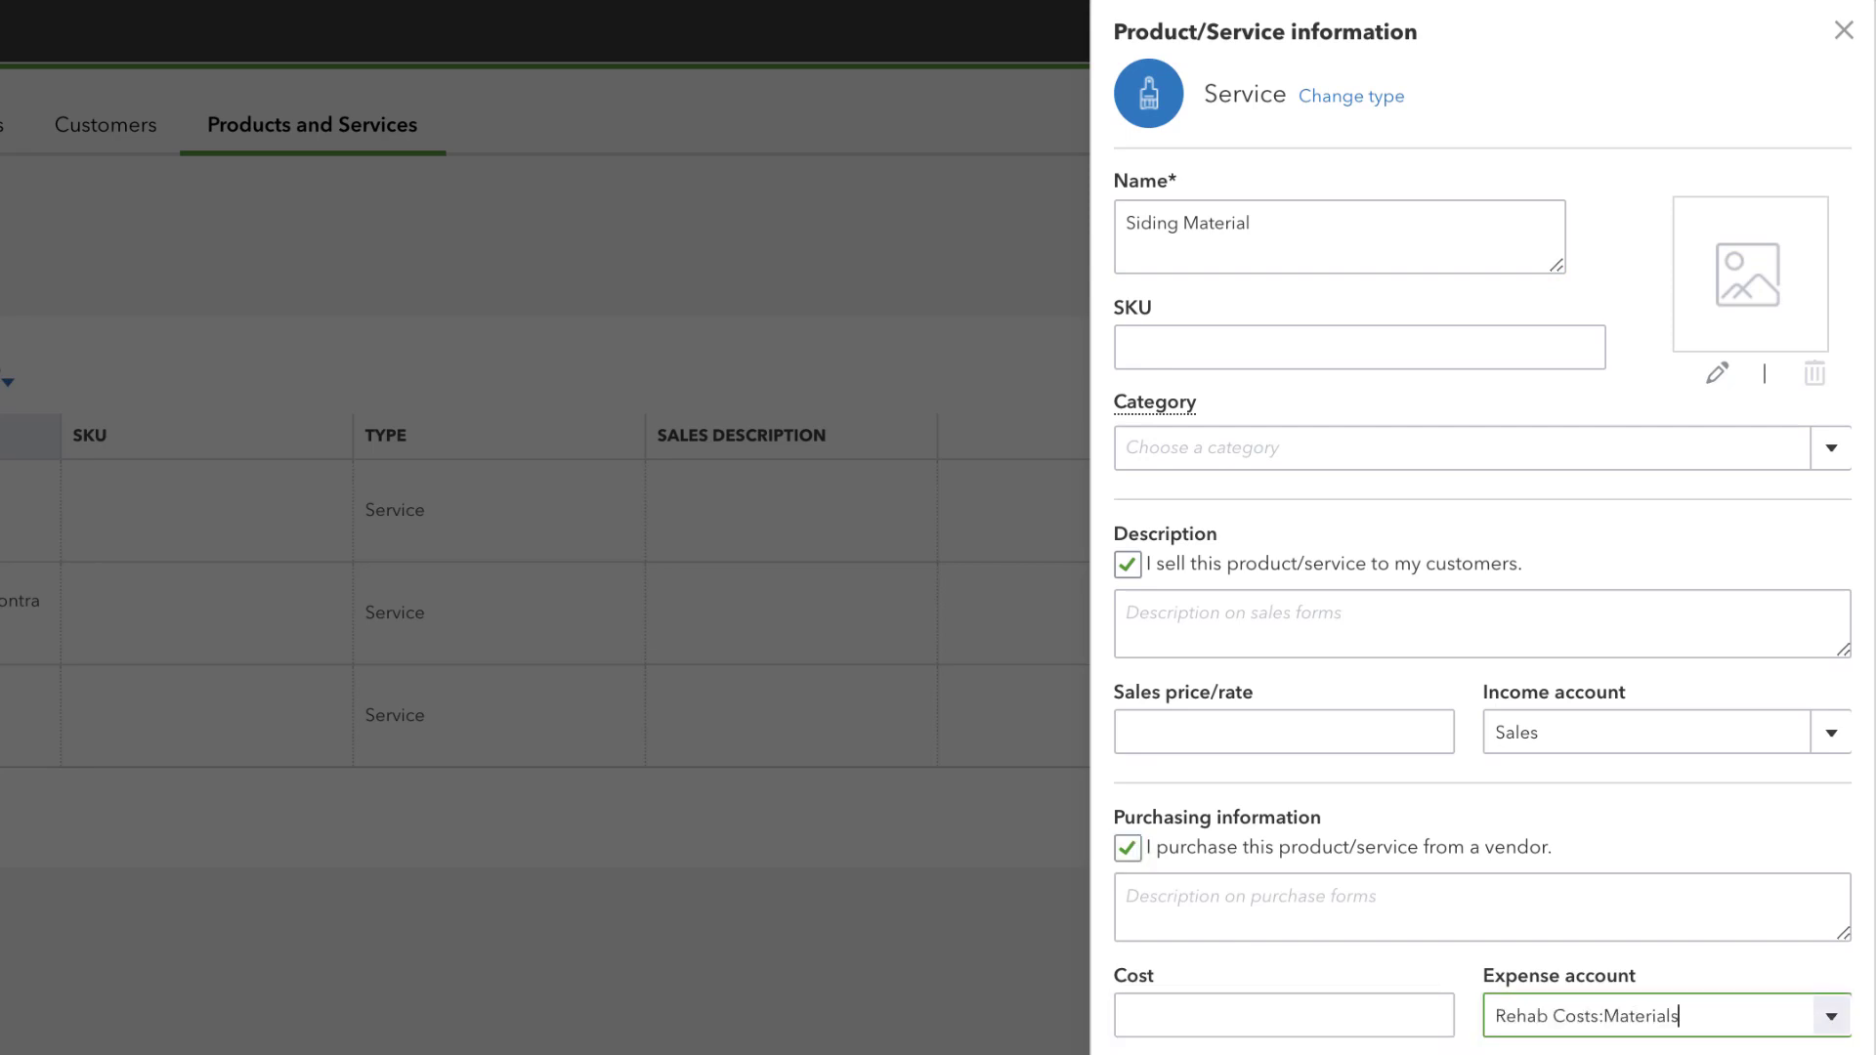
pyautogui.click(1778, 1050)
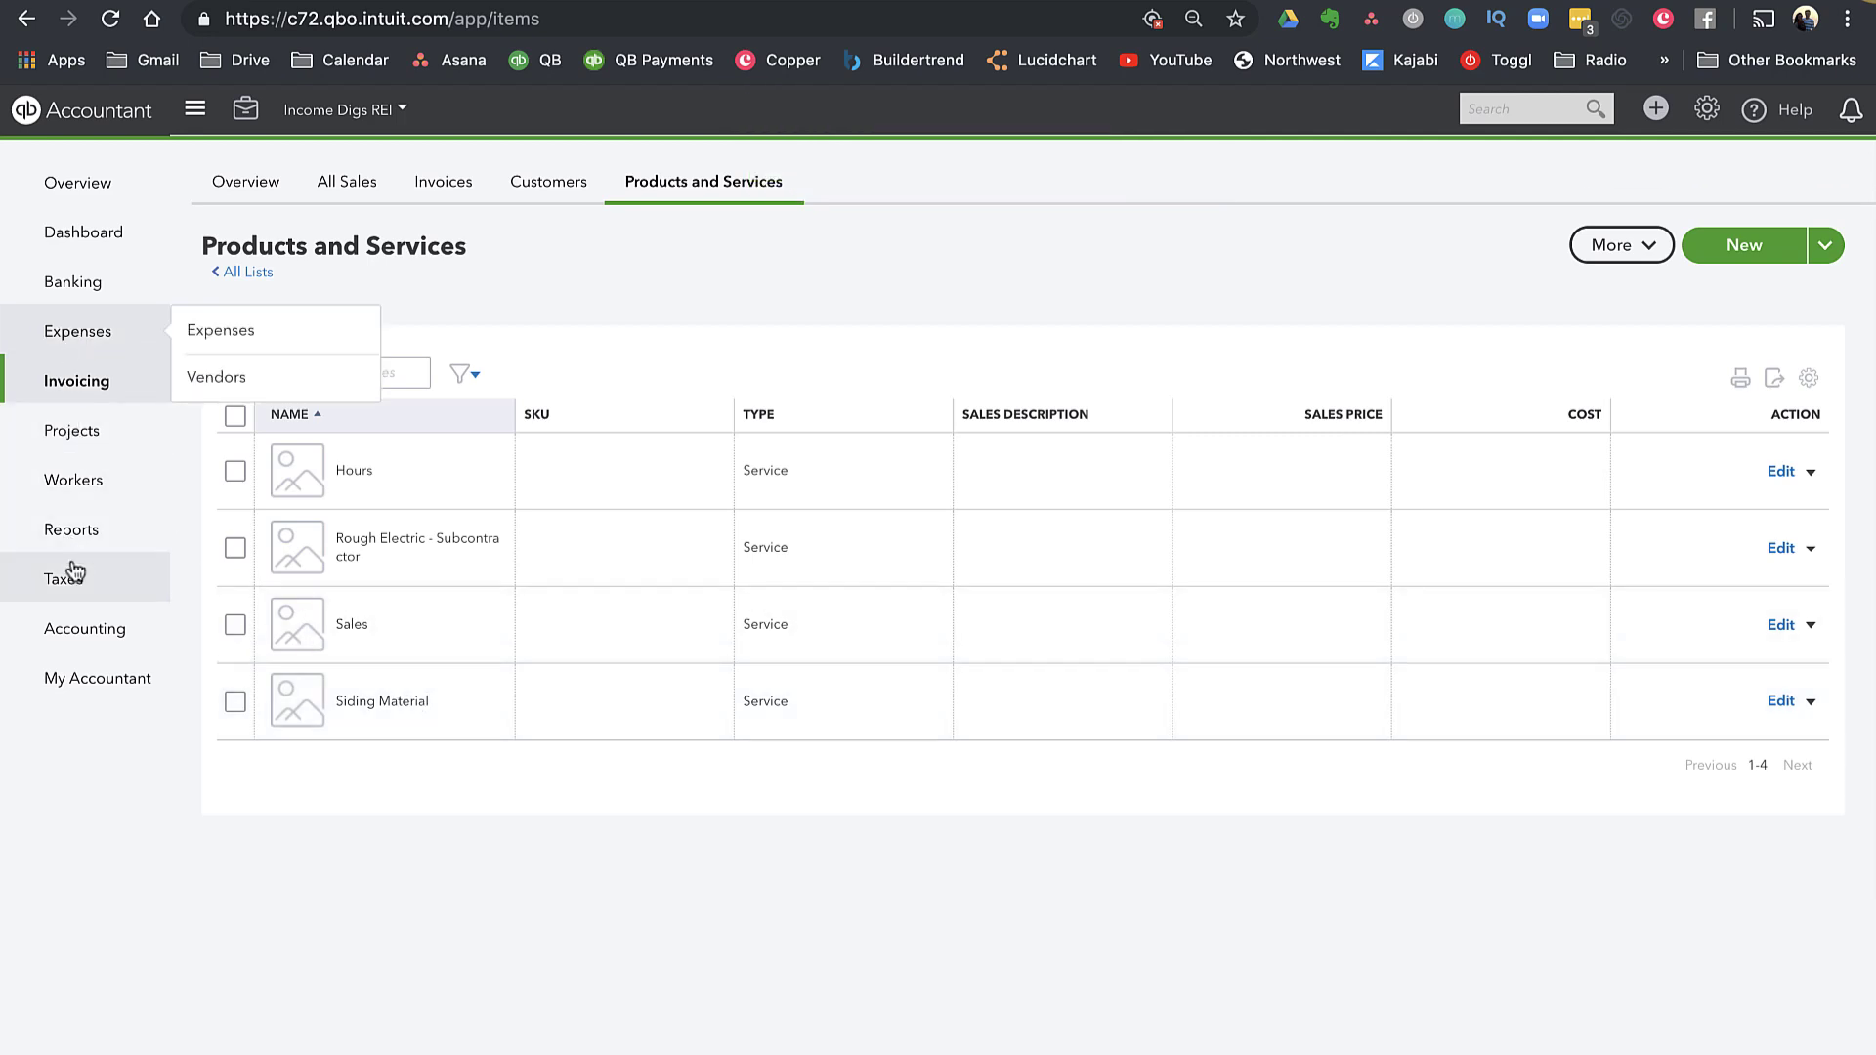
# Run the Profit and Loss report for All Dates and review the Rehab Costs section
pyautogui.click(88, 528)
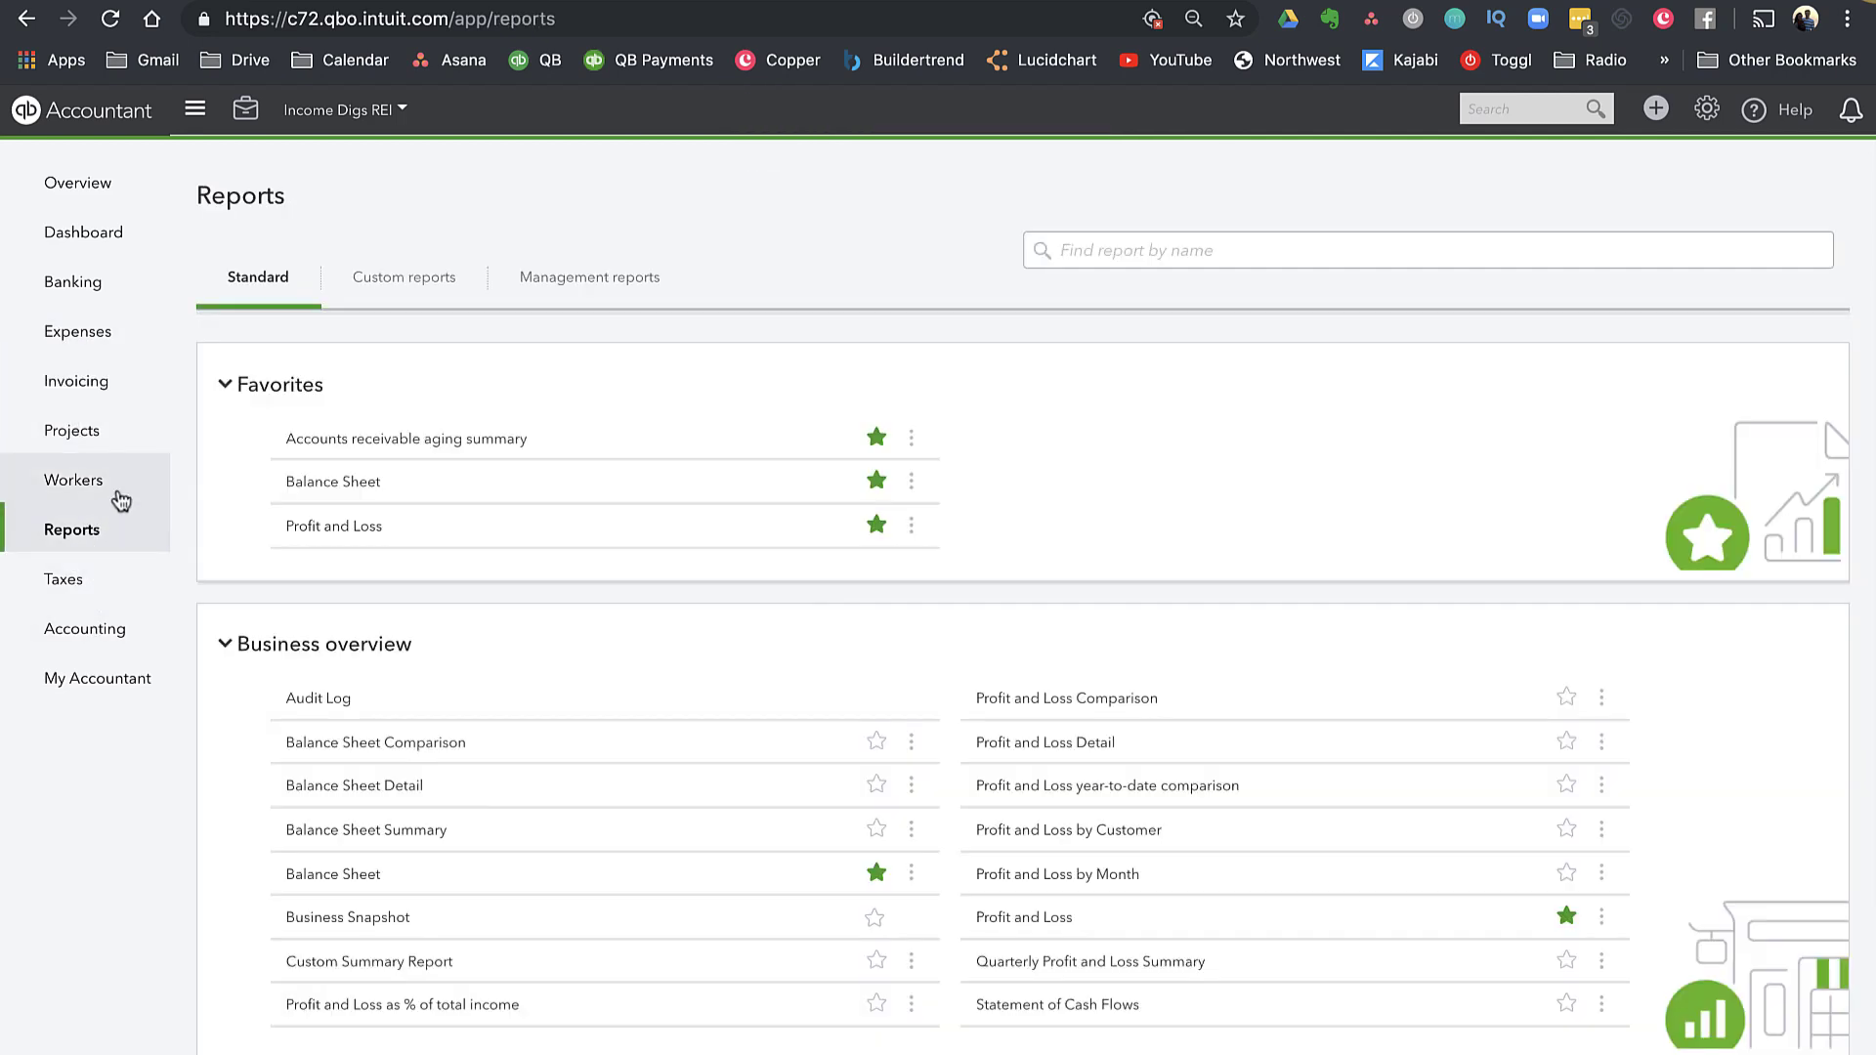
pyautogui.click(297, 528)
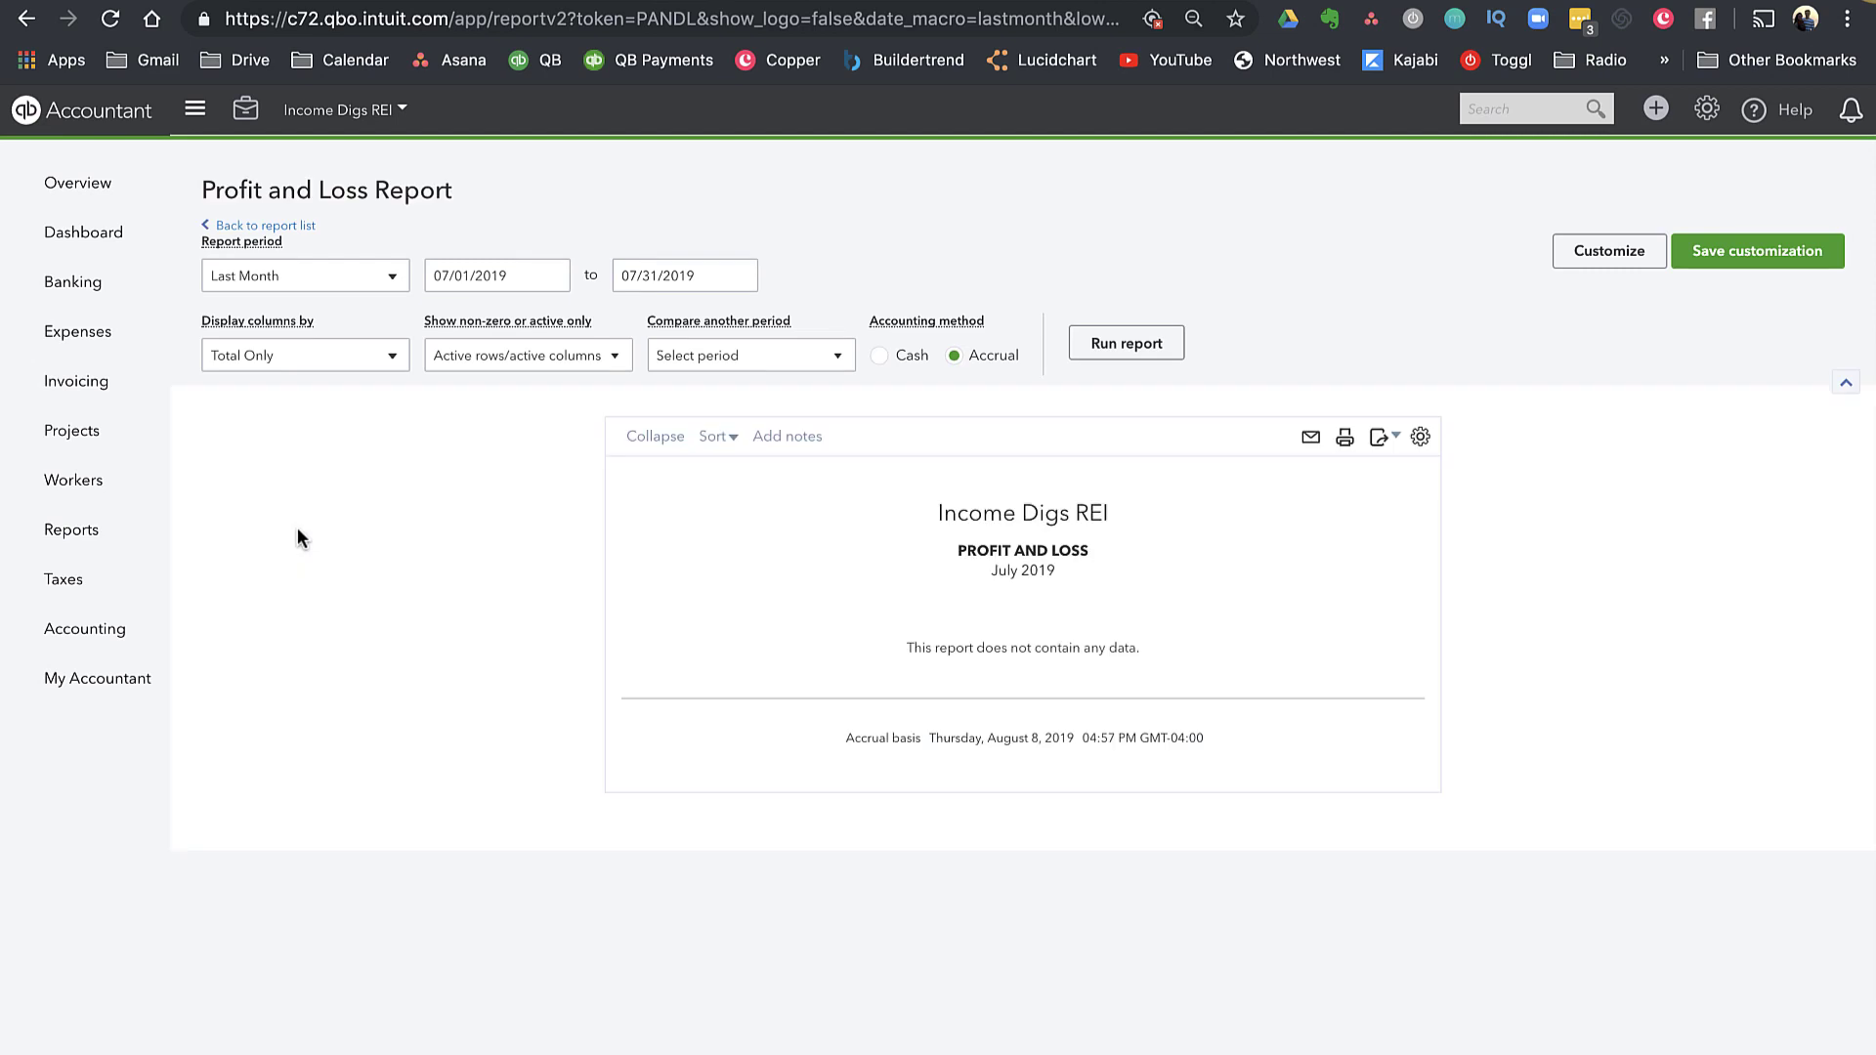
pyautogui.click(285, 277)
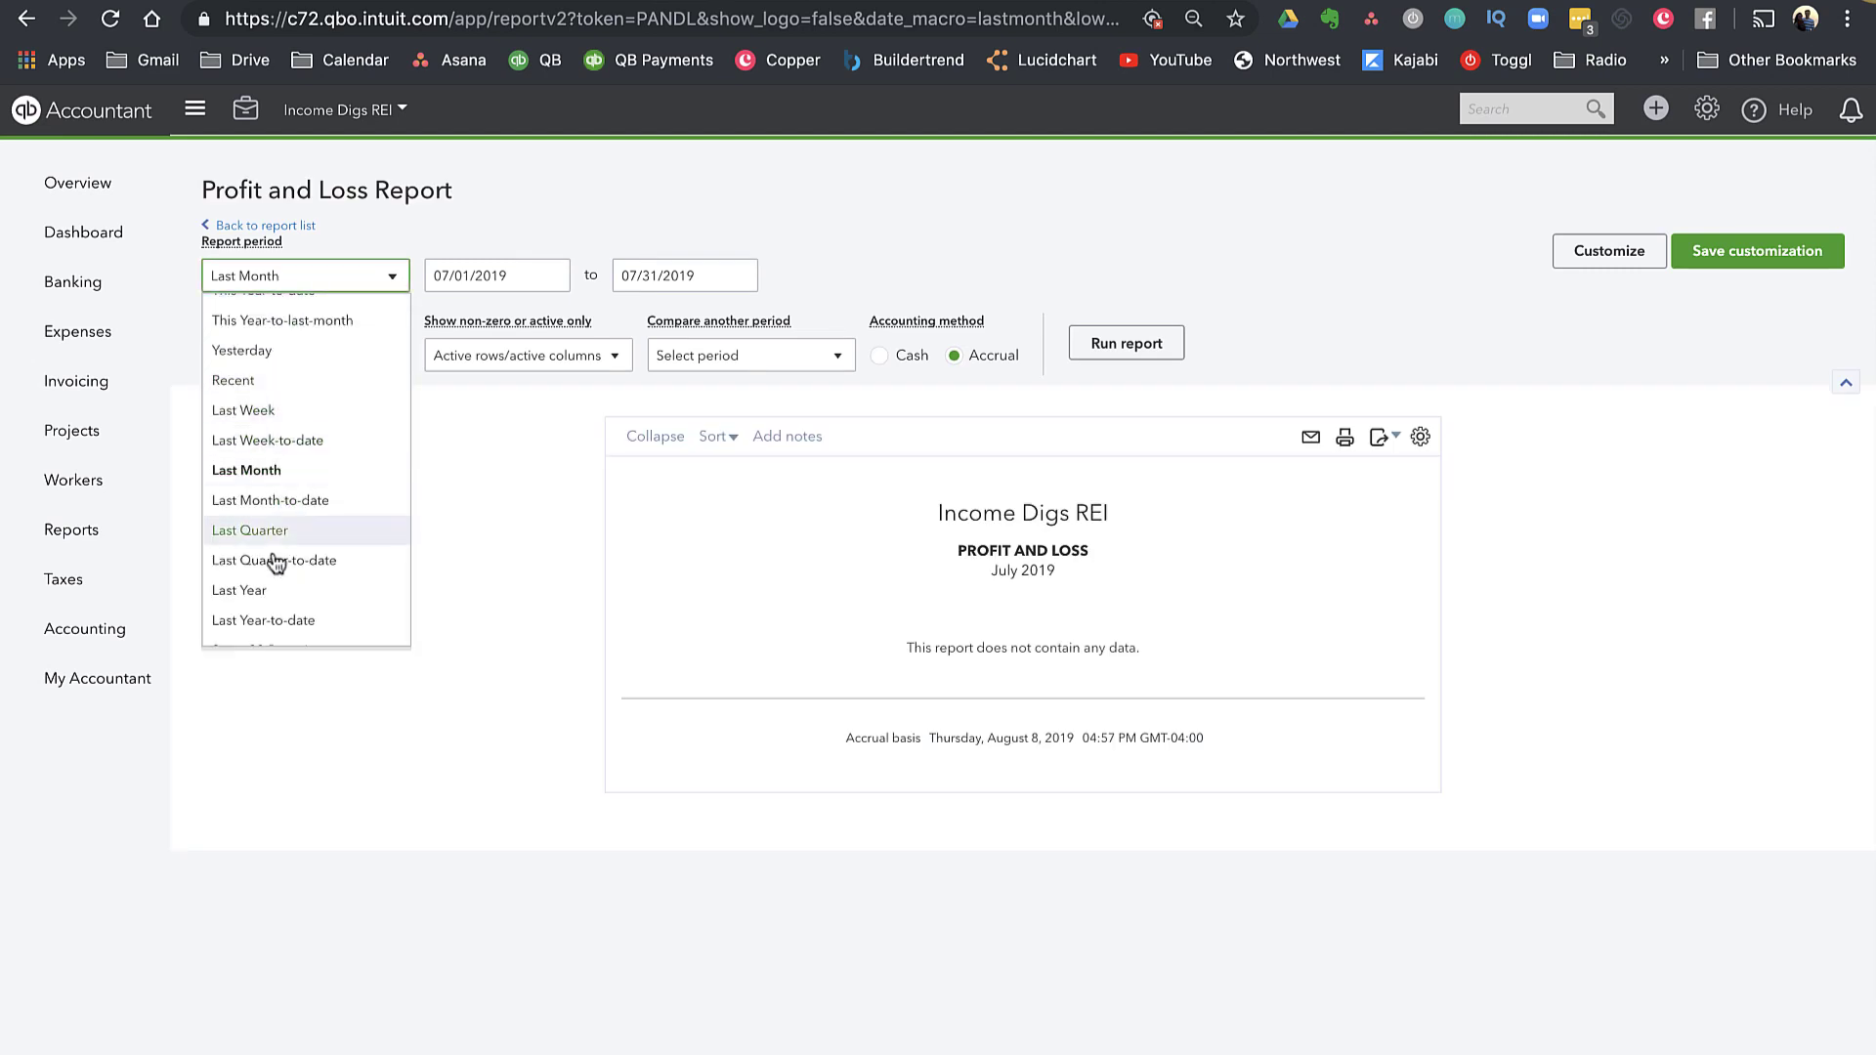
pyautogui.scroll(5, 278, 518)
pyautogui.click(249, 306)
pyautogui.click(1133, 337)
pyautogui.scroll(-3, 1239, 746)
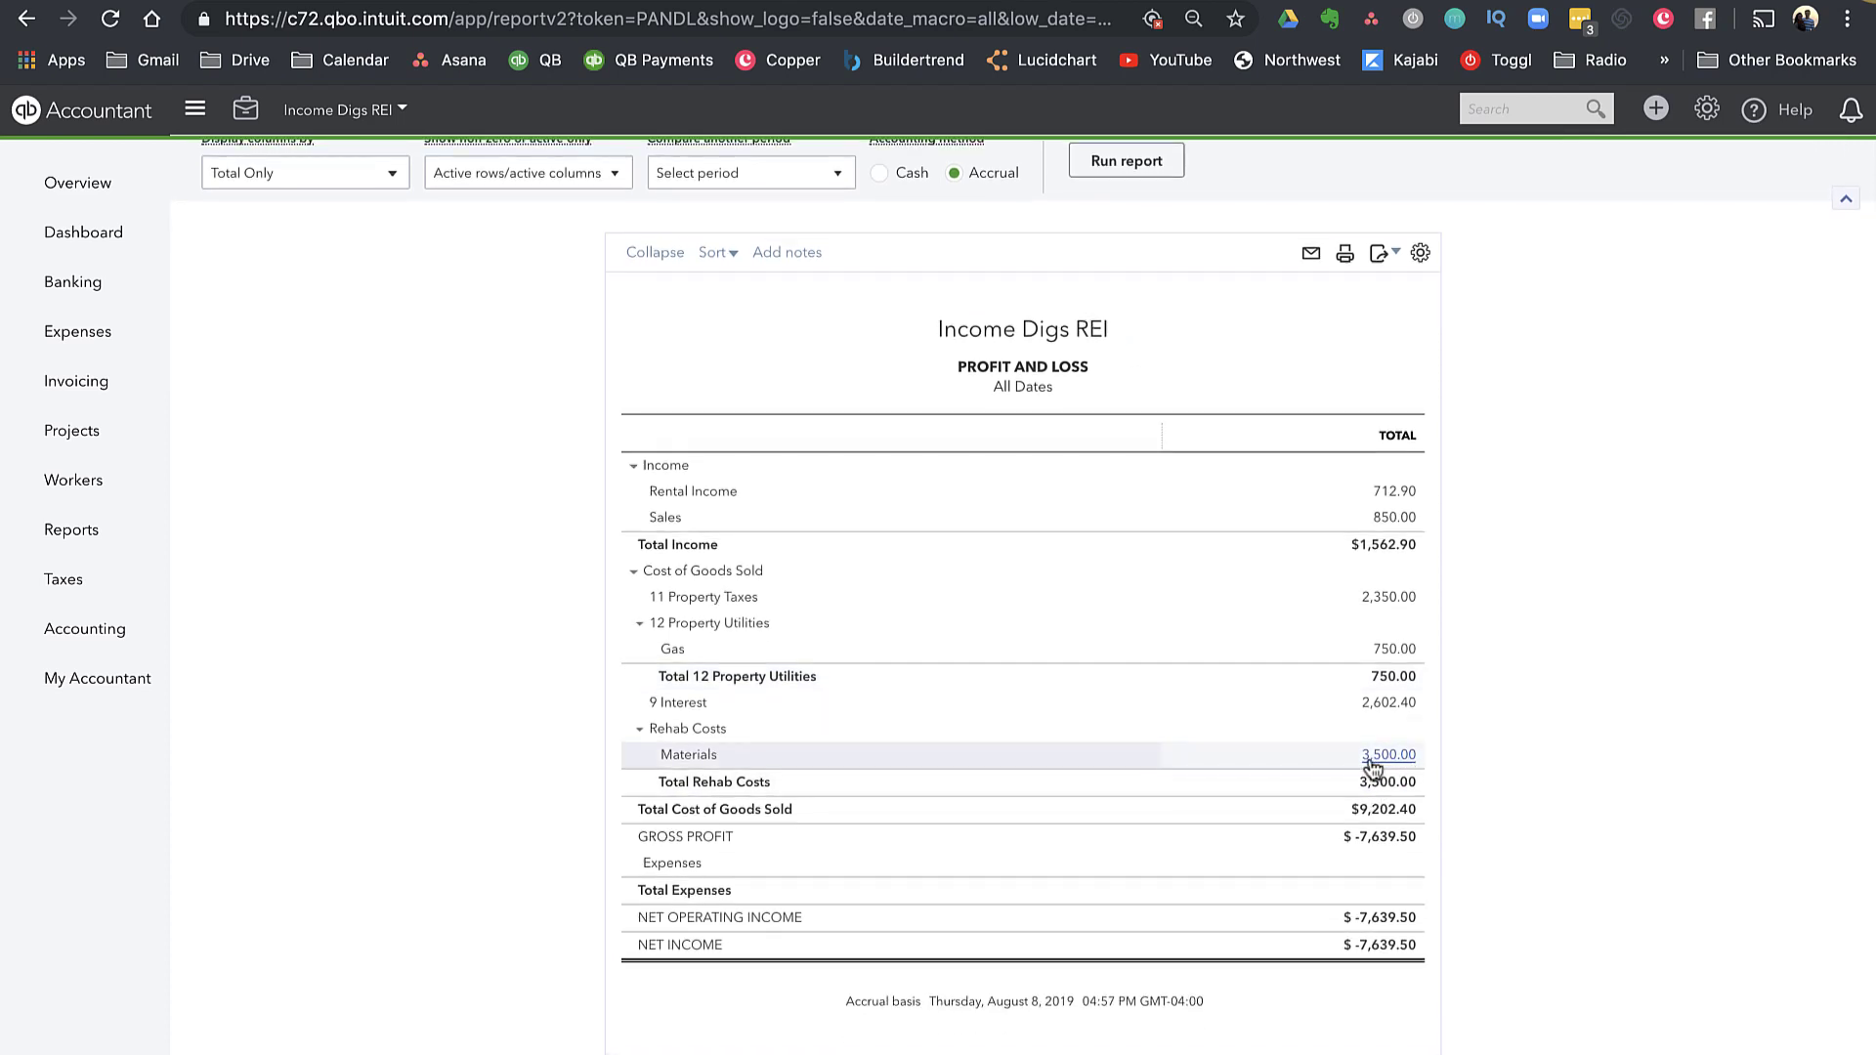
# Start a new expense, collapsing its category details and expanding its item details
pyautogui.click(1653, 114)
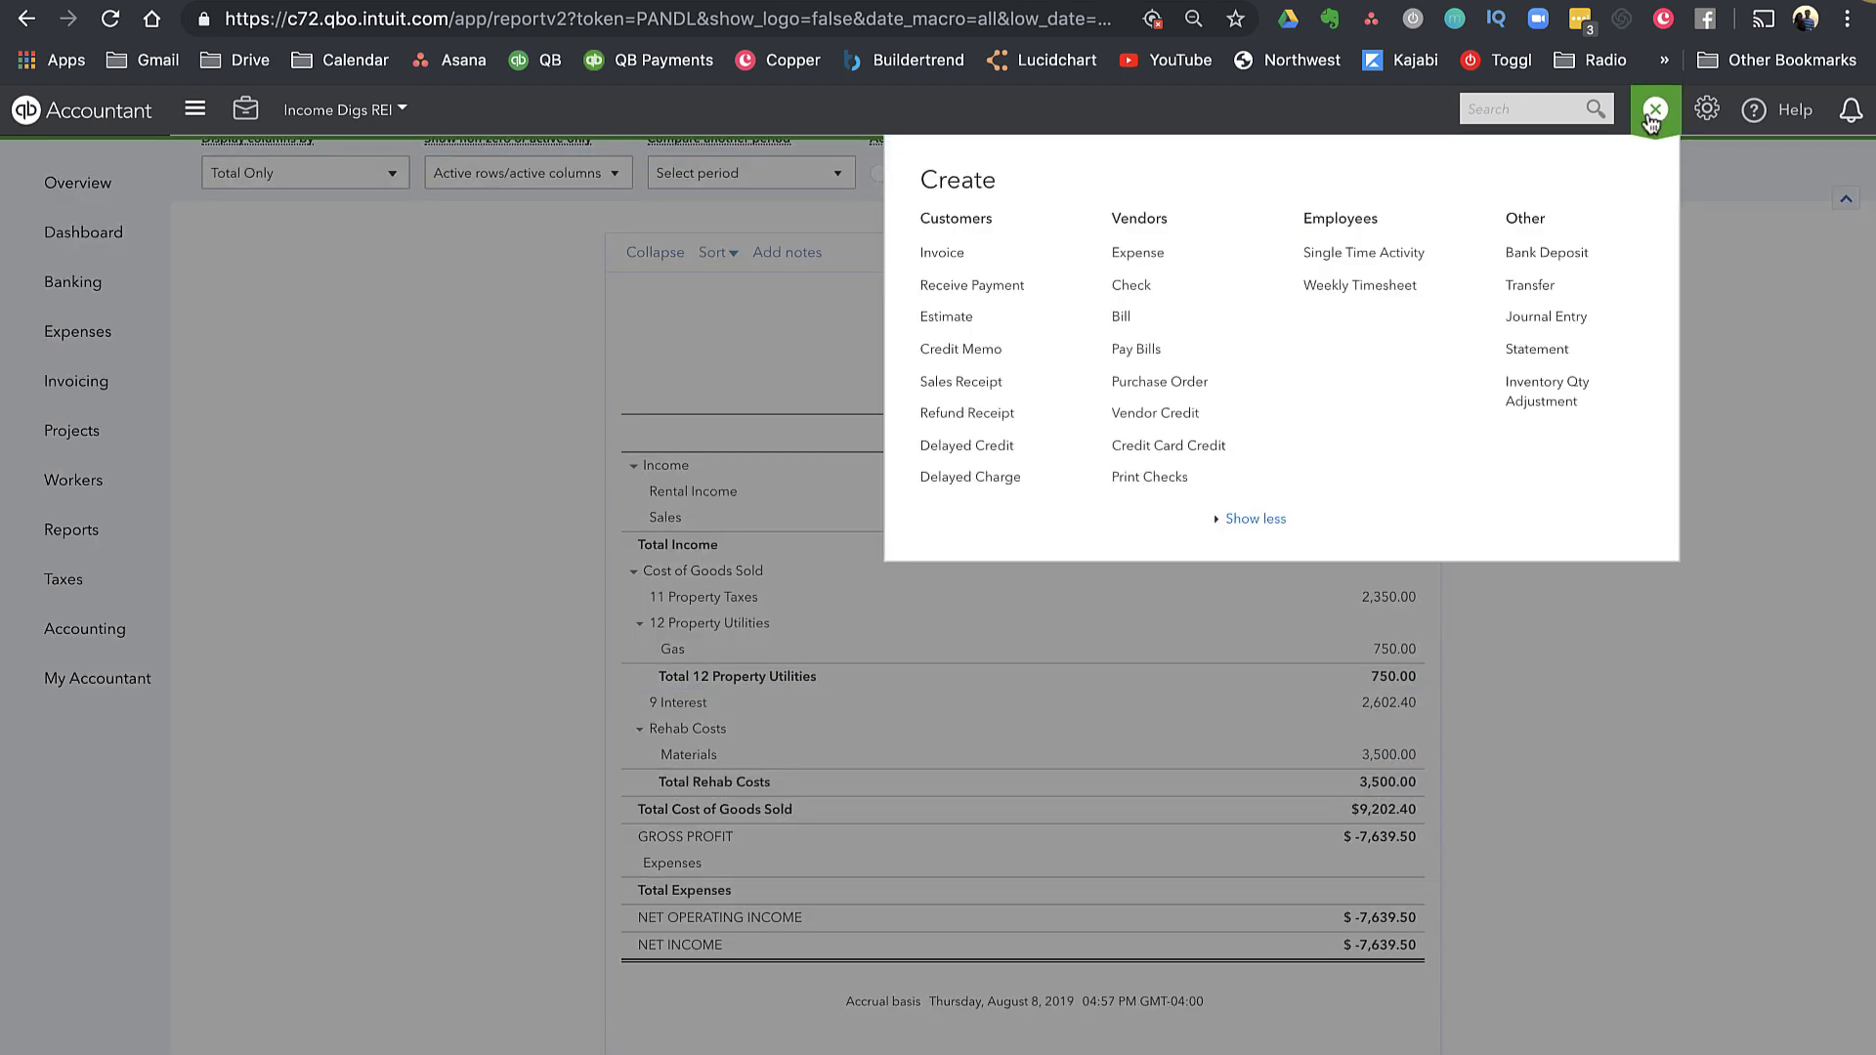
pyautogui.click(1124, 256)
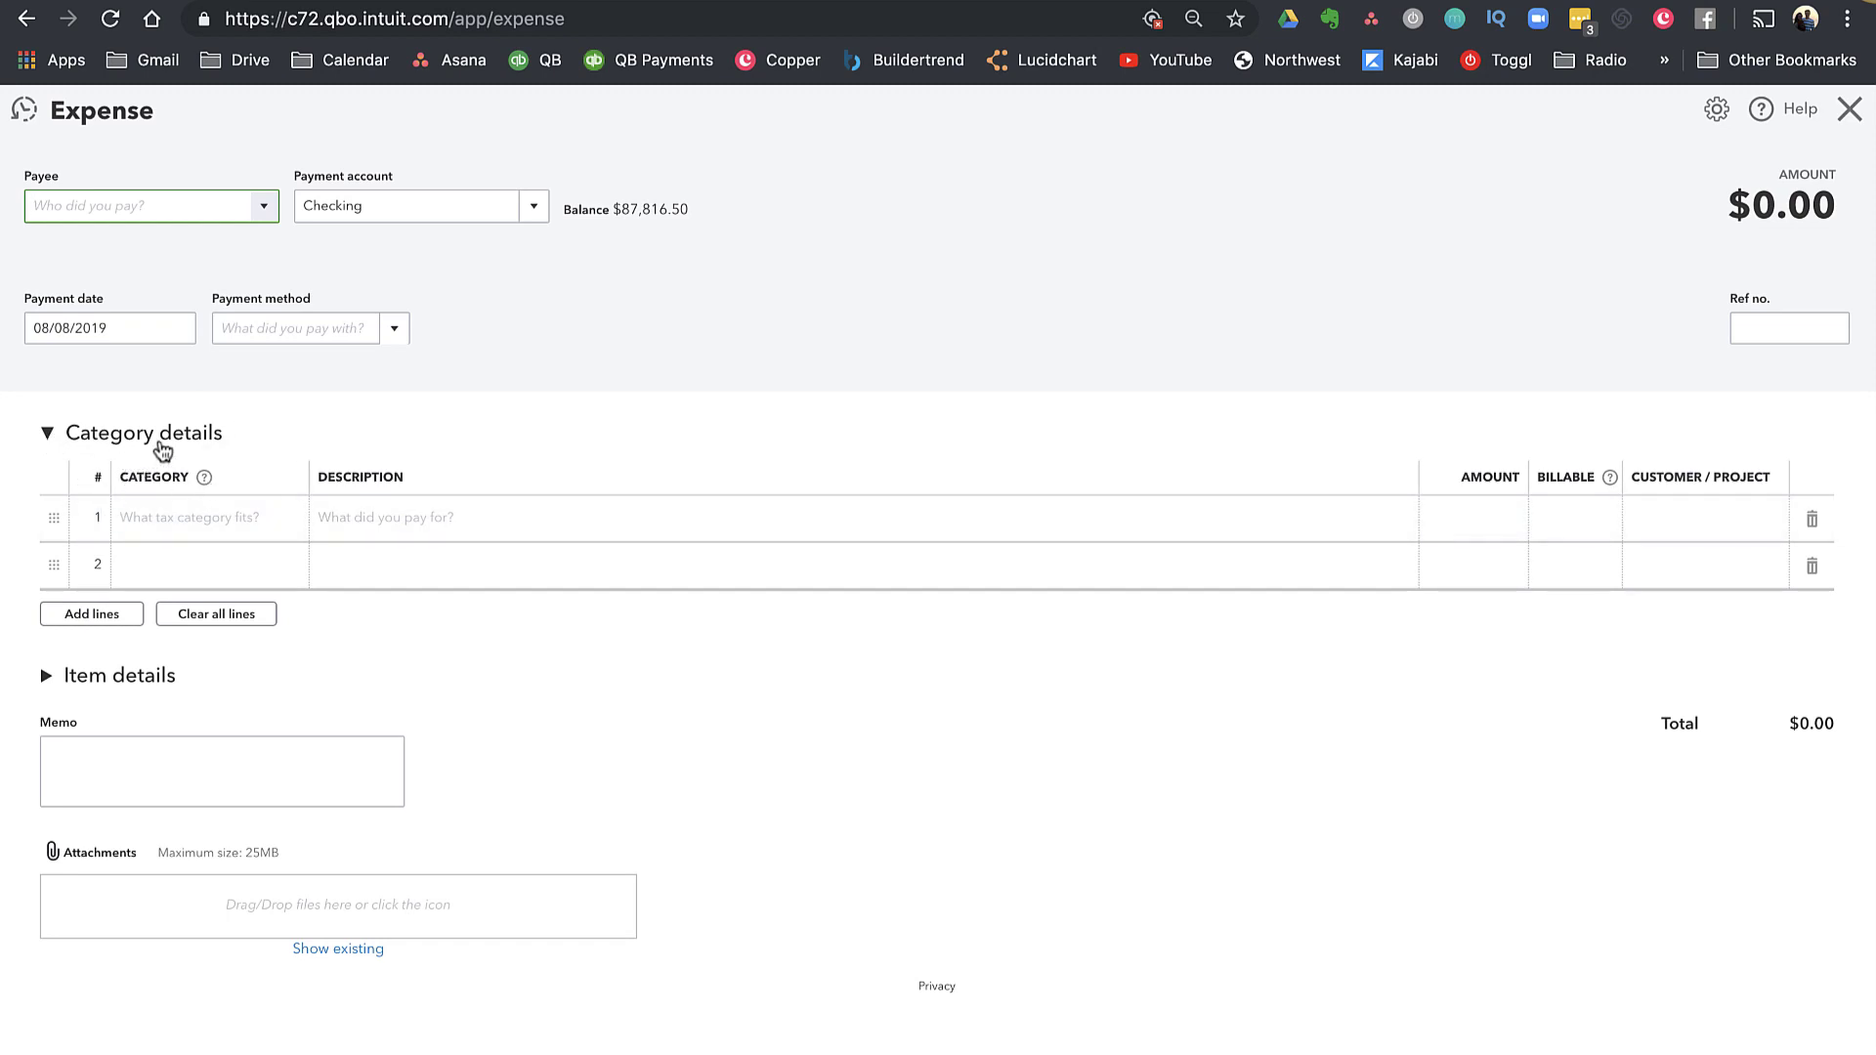
pyautogui.click(72, 443)
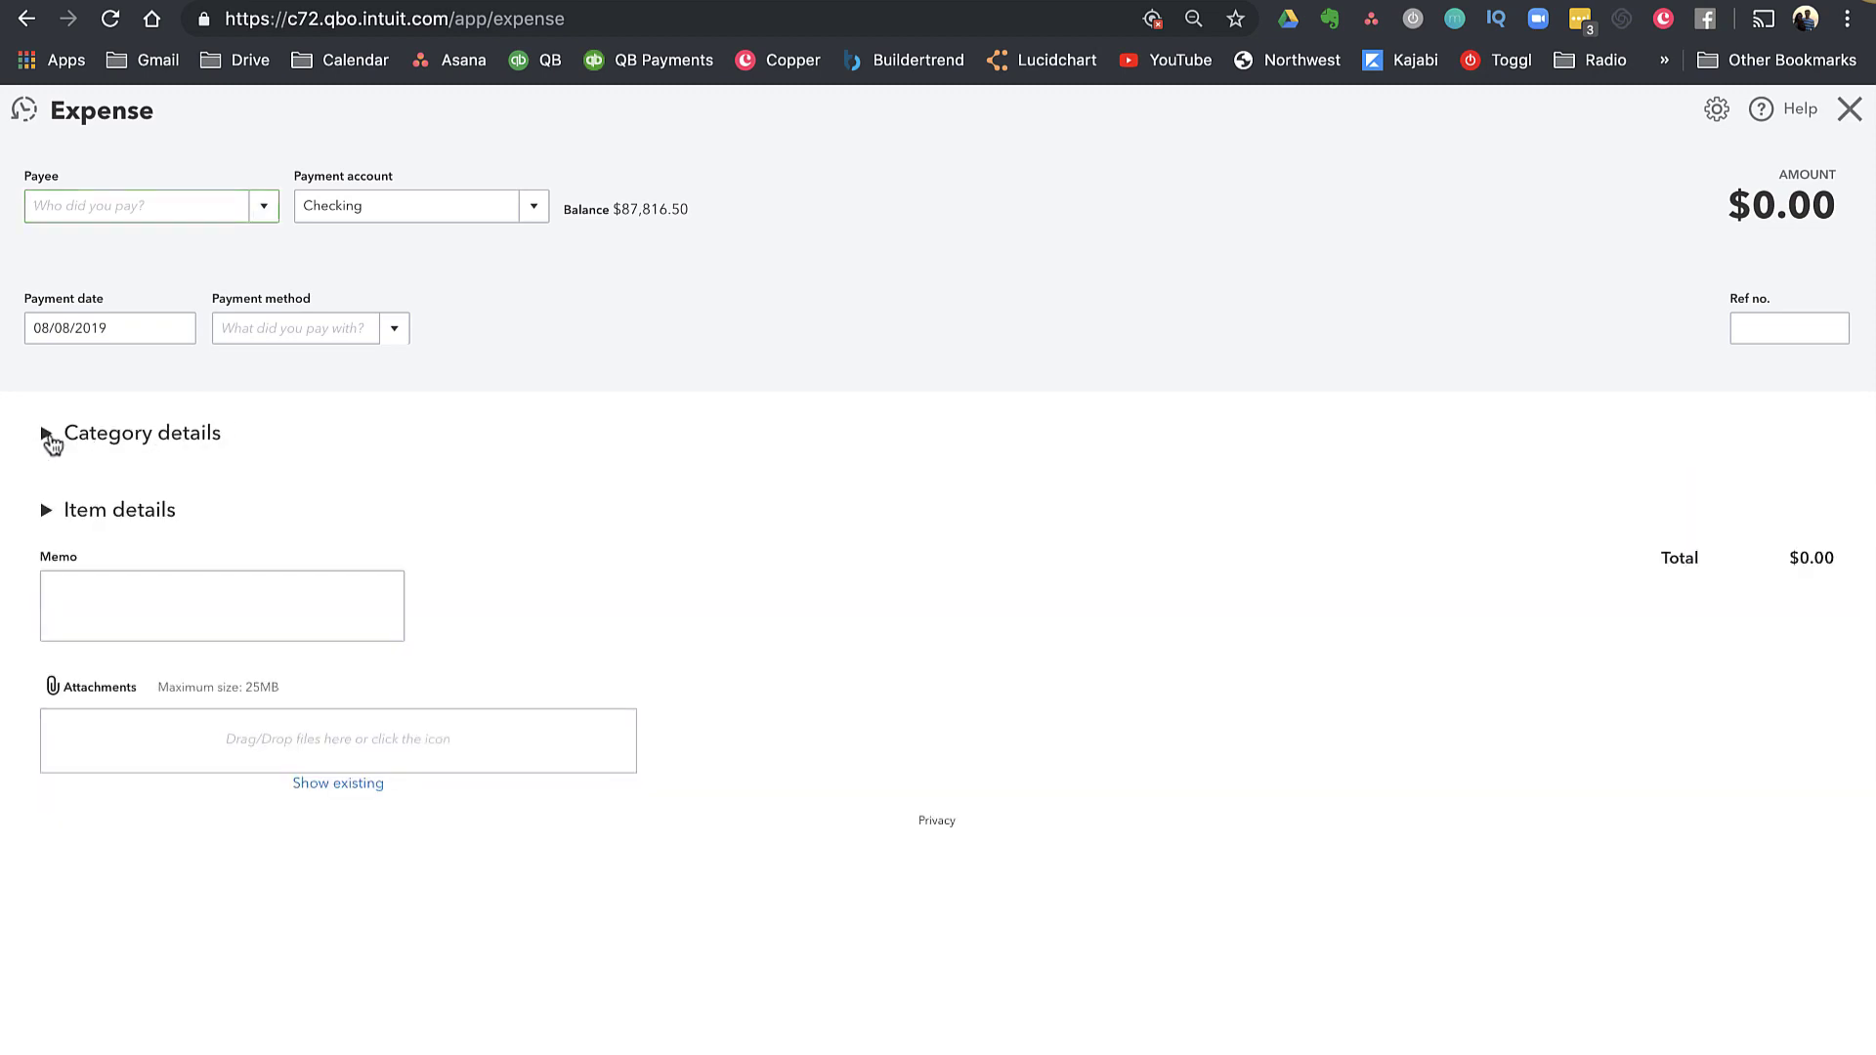
pyautogui.click(50, 519)
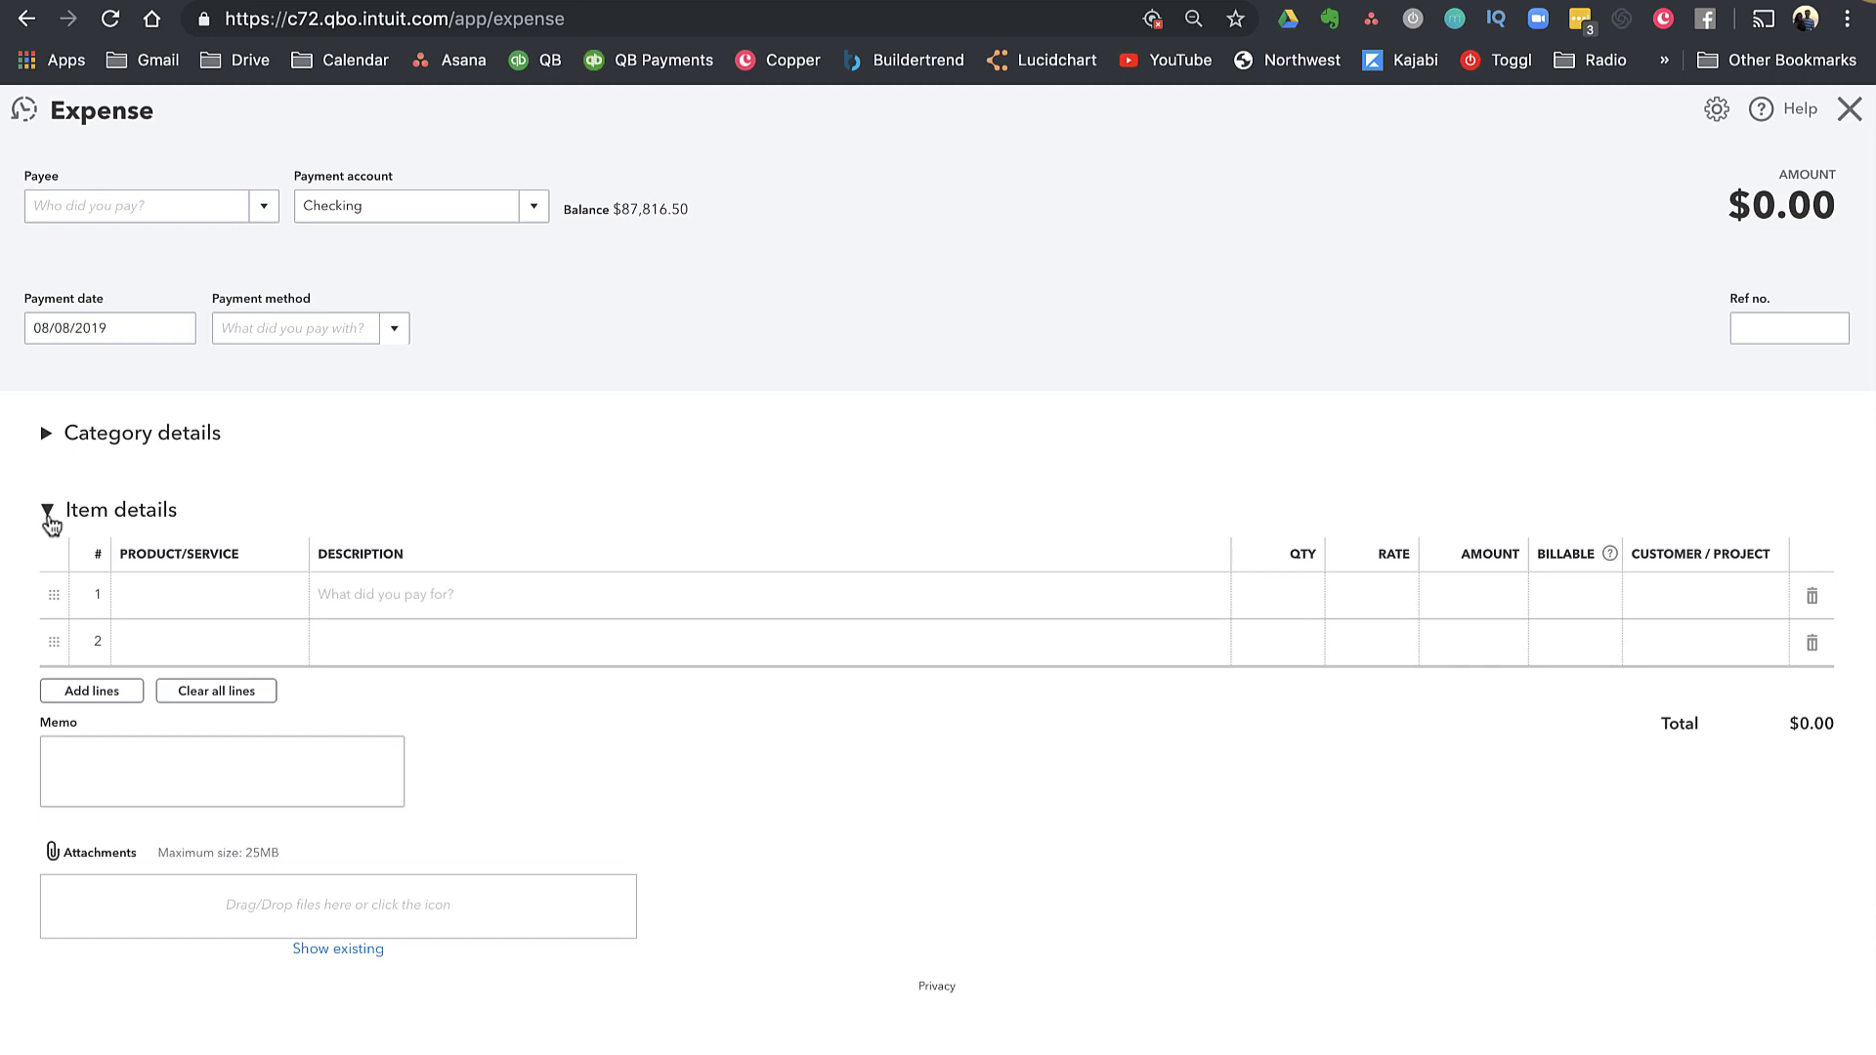
# Fill the first item line with Siding Material, the description Siding and a rate of 3,500
pyautogui.click(231, 594)
pyautogui.write('si')
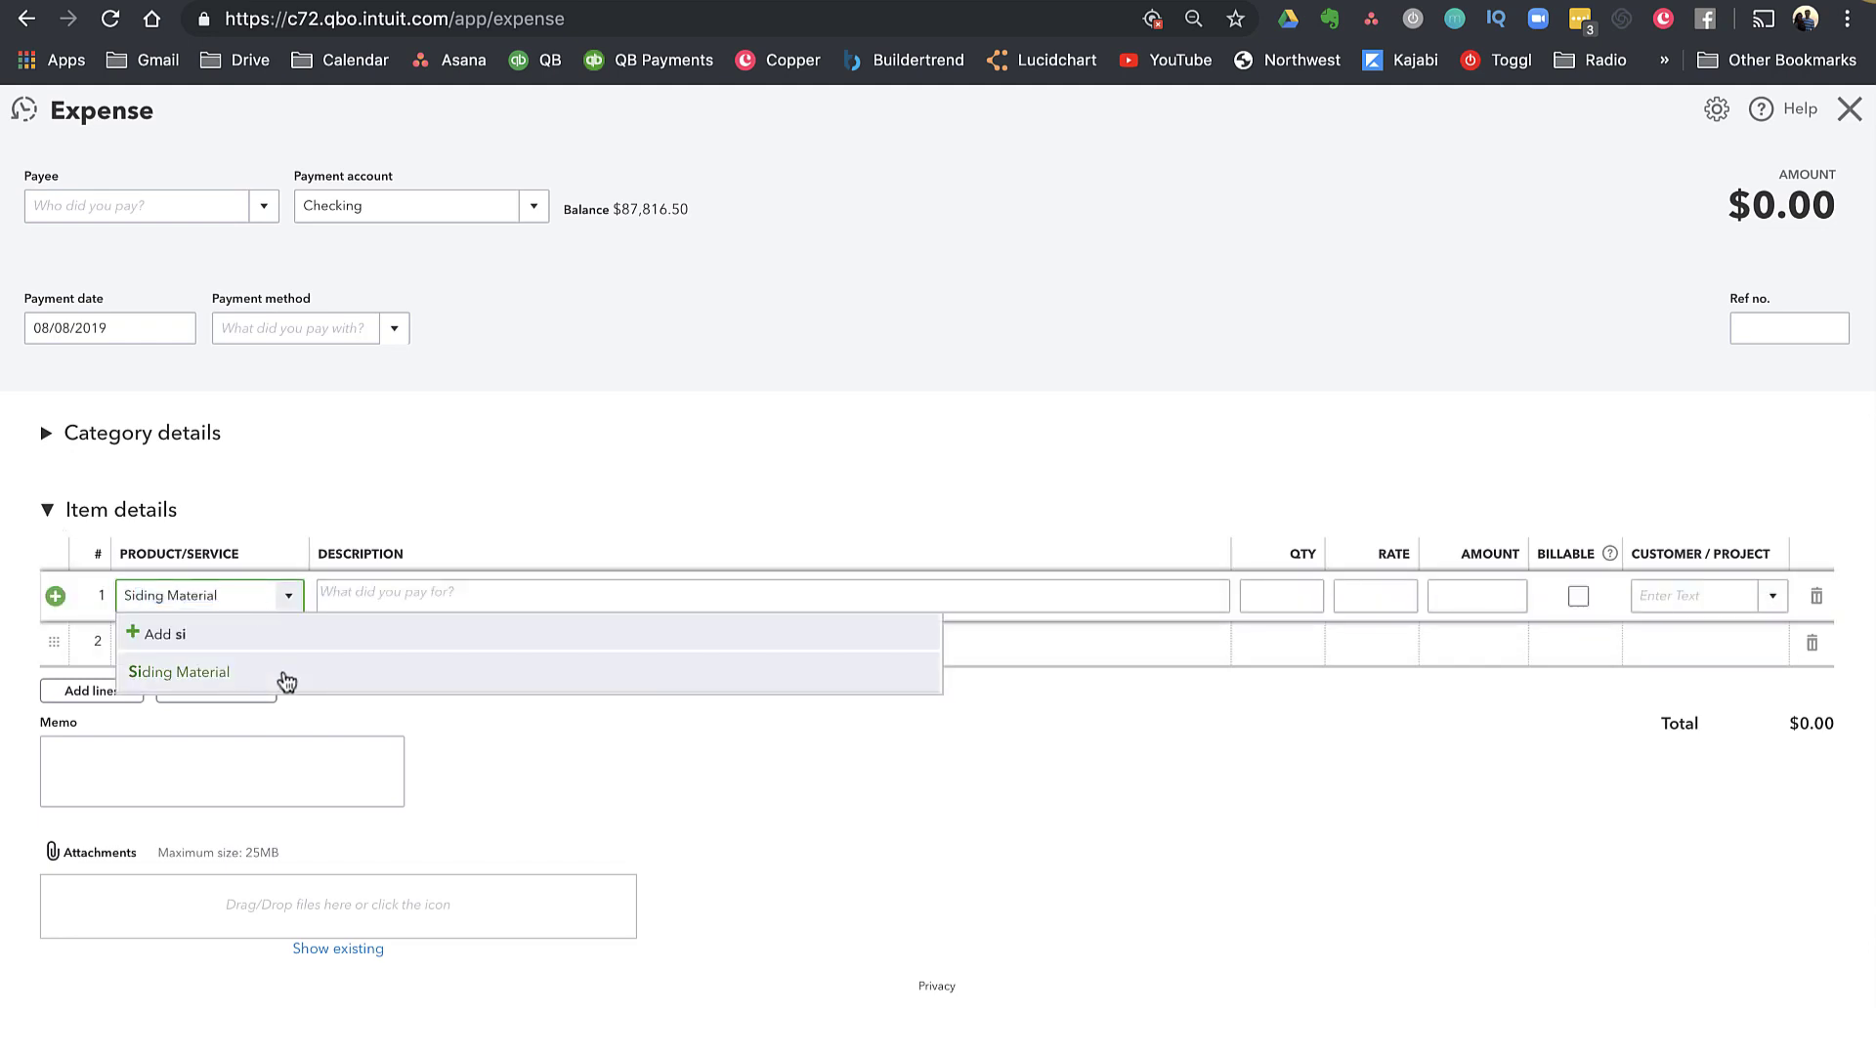
pyautogui.click(289, 674)
pyautogui.press('Tab')
pyautogui.write('Siding')
pyautogui.press('Tab')
pyautogui.press('Tab')
pyautogui.write('3,500')
pyautogui.press('Tab')
# Assign the siding line to the 34 Long Renovation project and save the expense
pyautogui.press('Tab')
pyautogui.press('Tab')
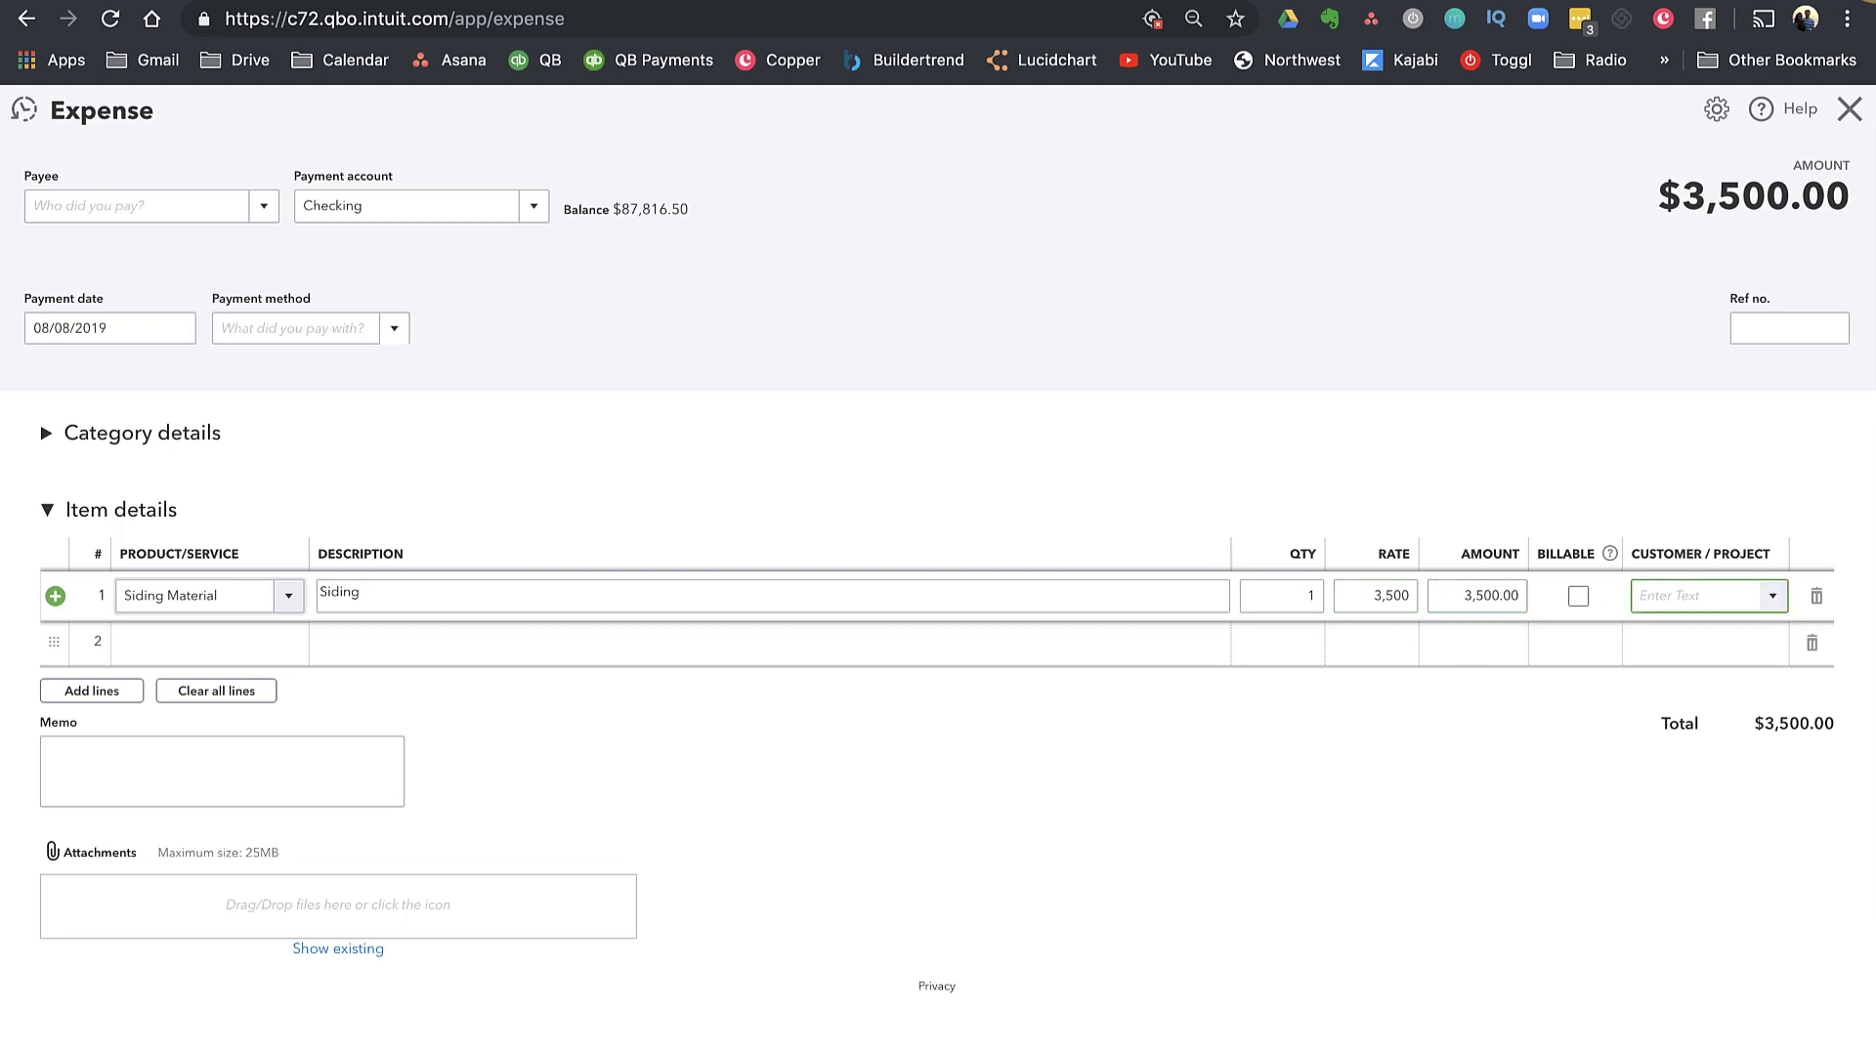
pyautogui.write('34 Long')
pyautogui.click(1600, 720)
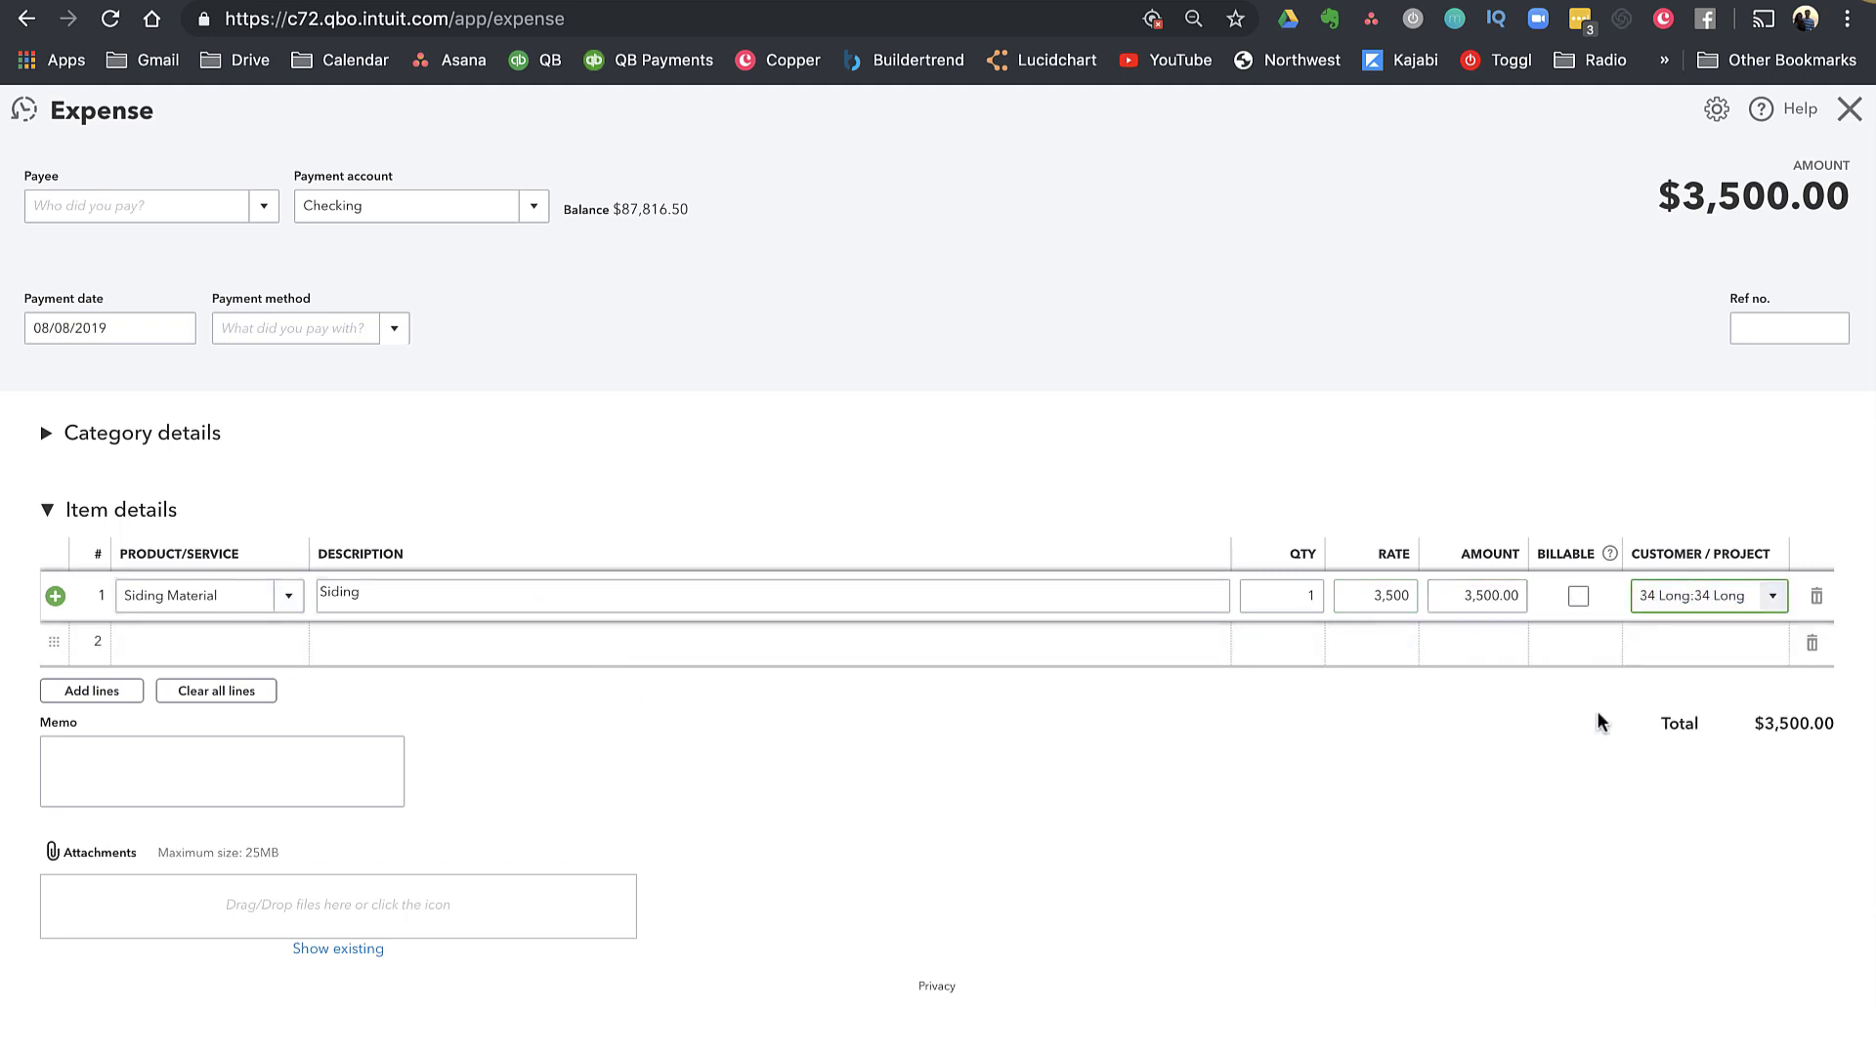
pyautogui.hotkey('ctrl', 'alt', 'd')
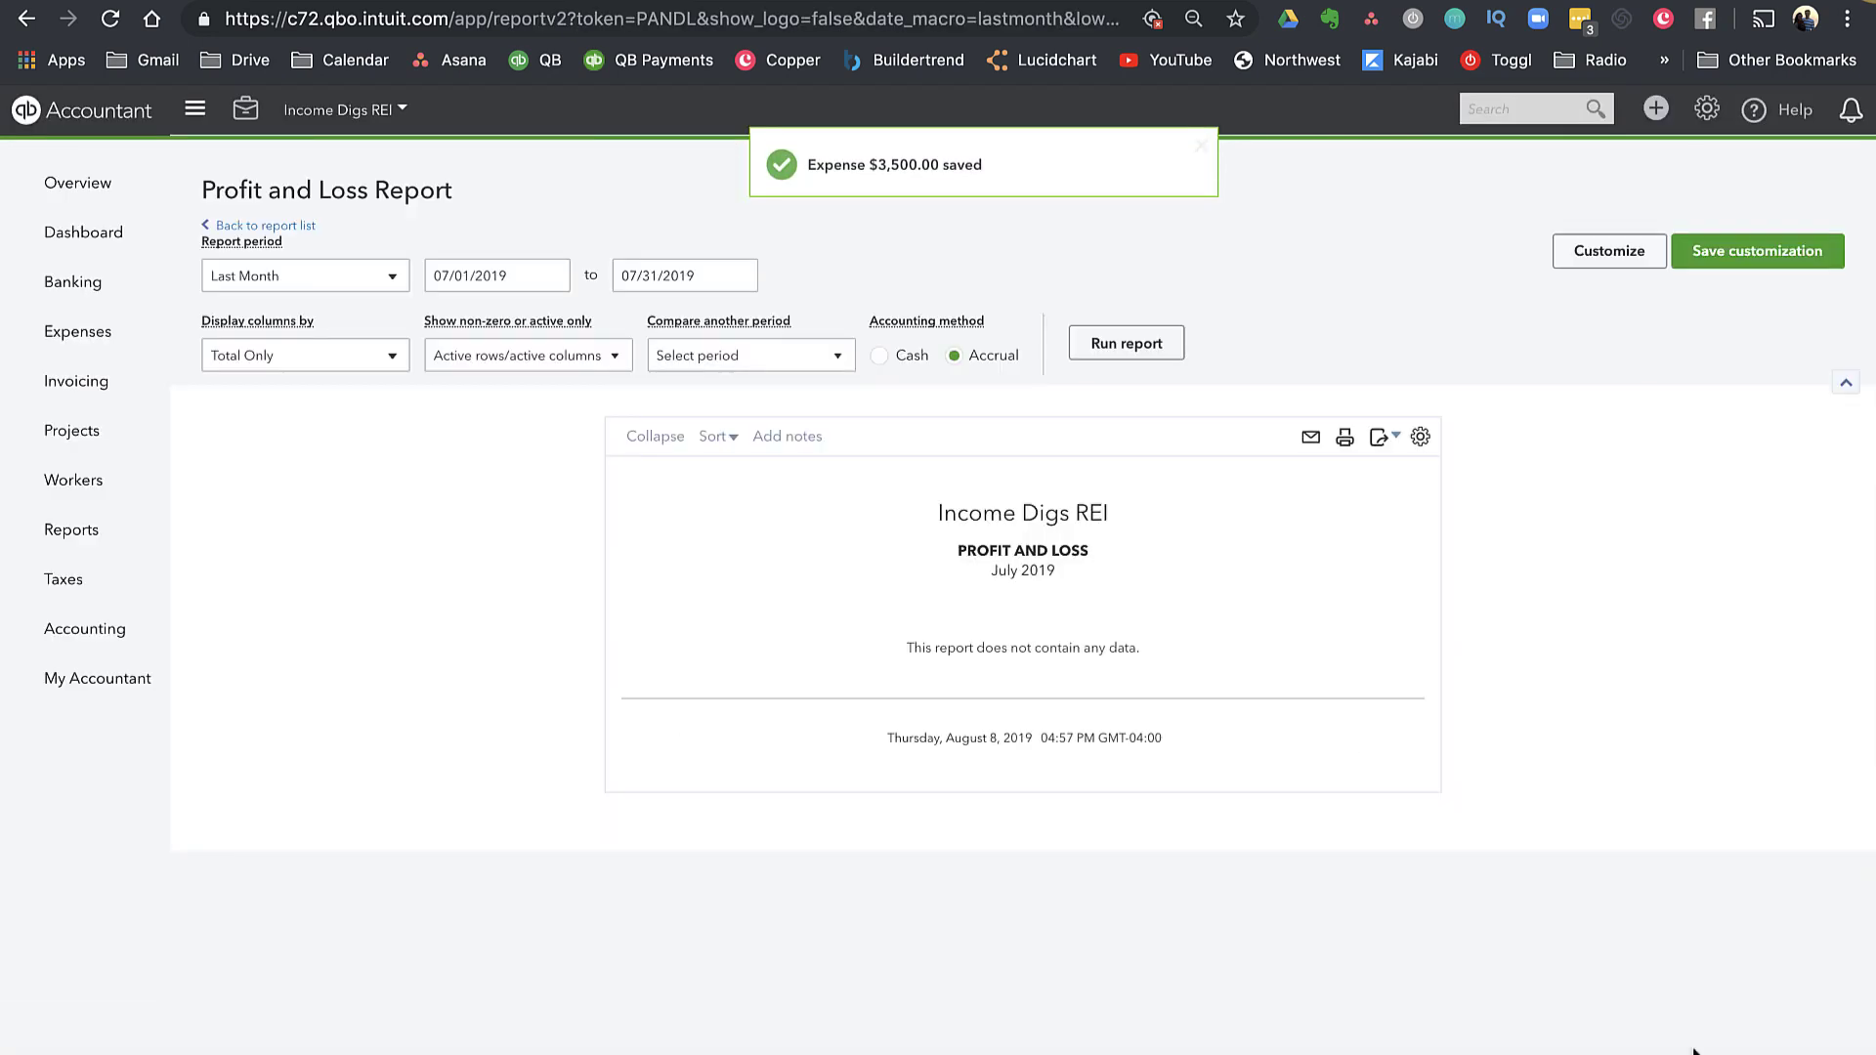
# Rerun the Profit and Loss report for All Dates and check the Materials amount under Rehab Costs
pyautogui.click(327, 278)
pyautogui.click(336, 314)
pyautogui.click(1140, 348)
pyautogui.scroll(-2, 1299, 514)
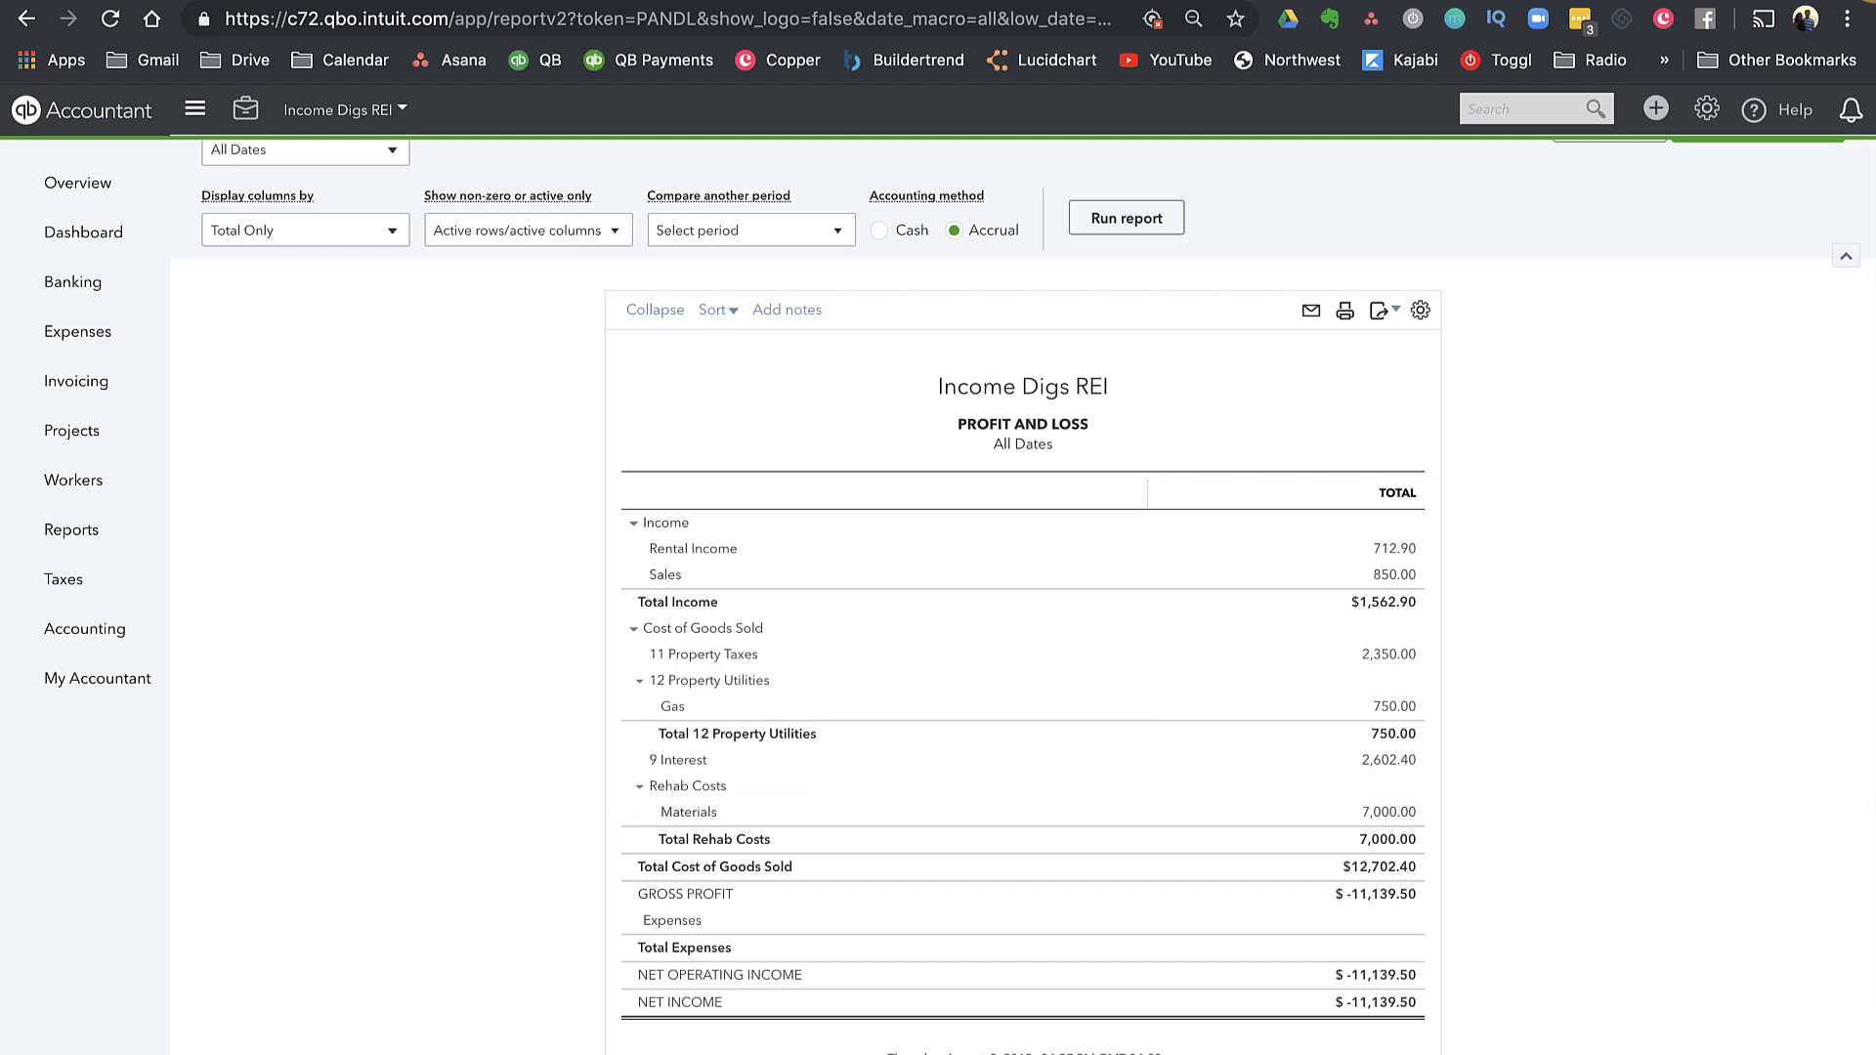
pyautogui.scroll(2, 1669, 168)
# Start another expense and choose Rough Electric - Subcontractor as its first item
pyautogui.click(1658, 111)
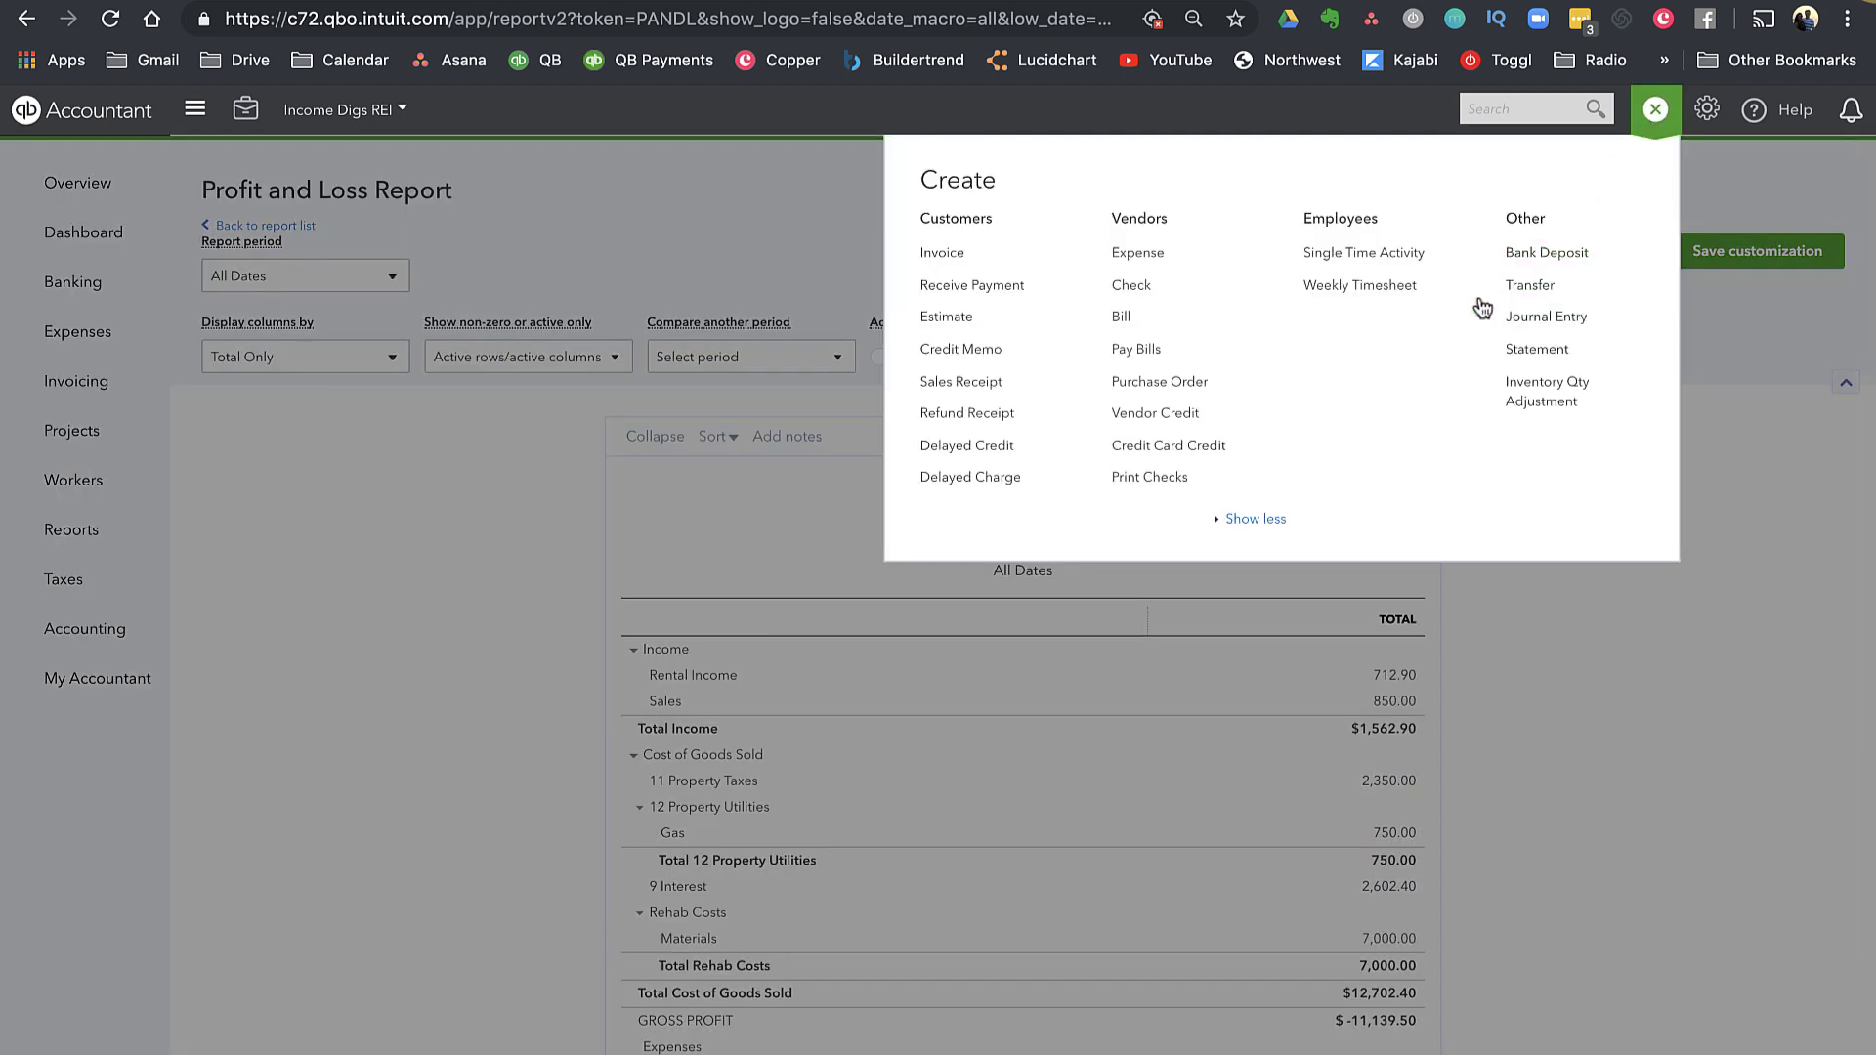
pyautogui.click(1169, 252)
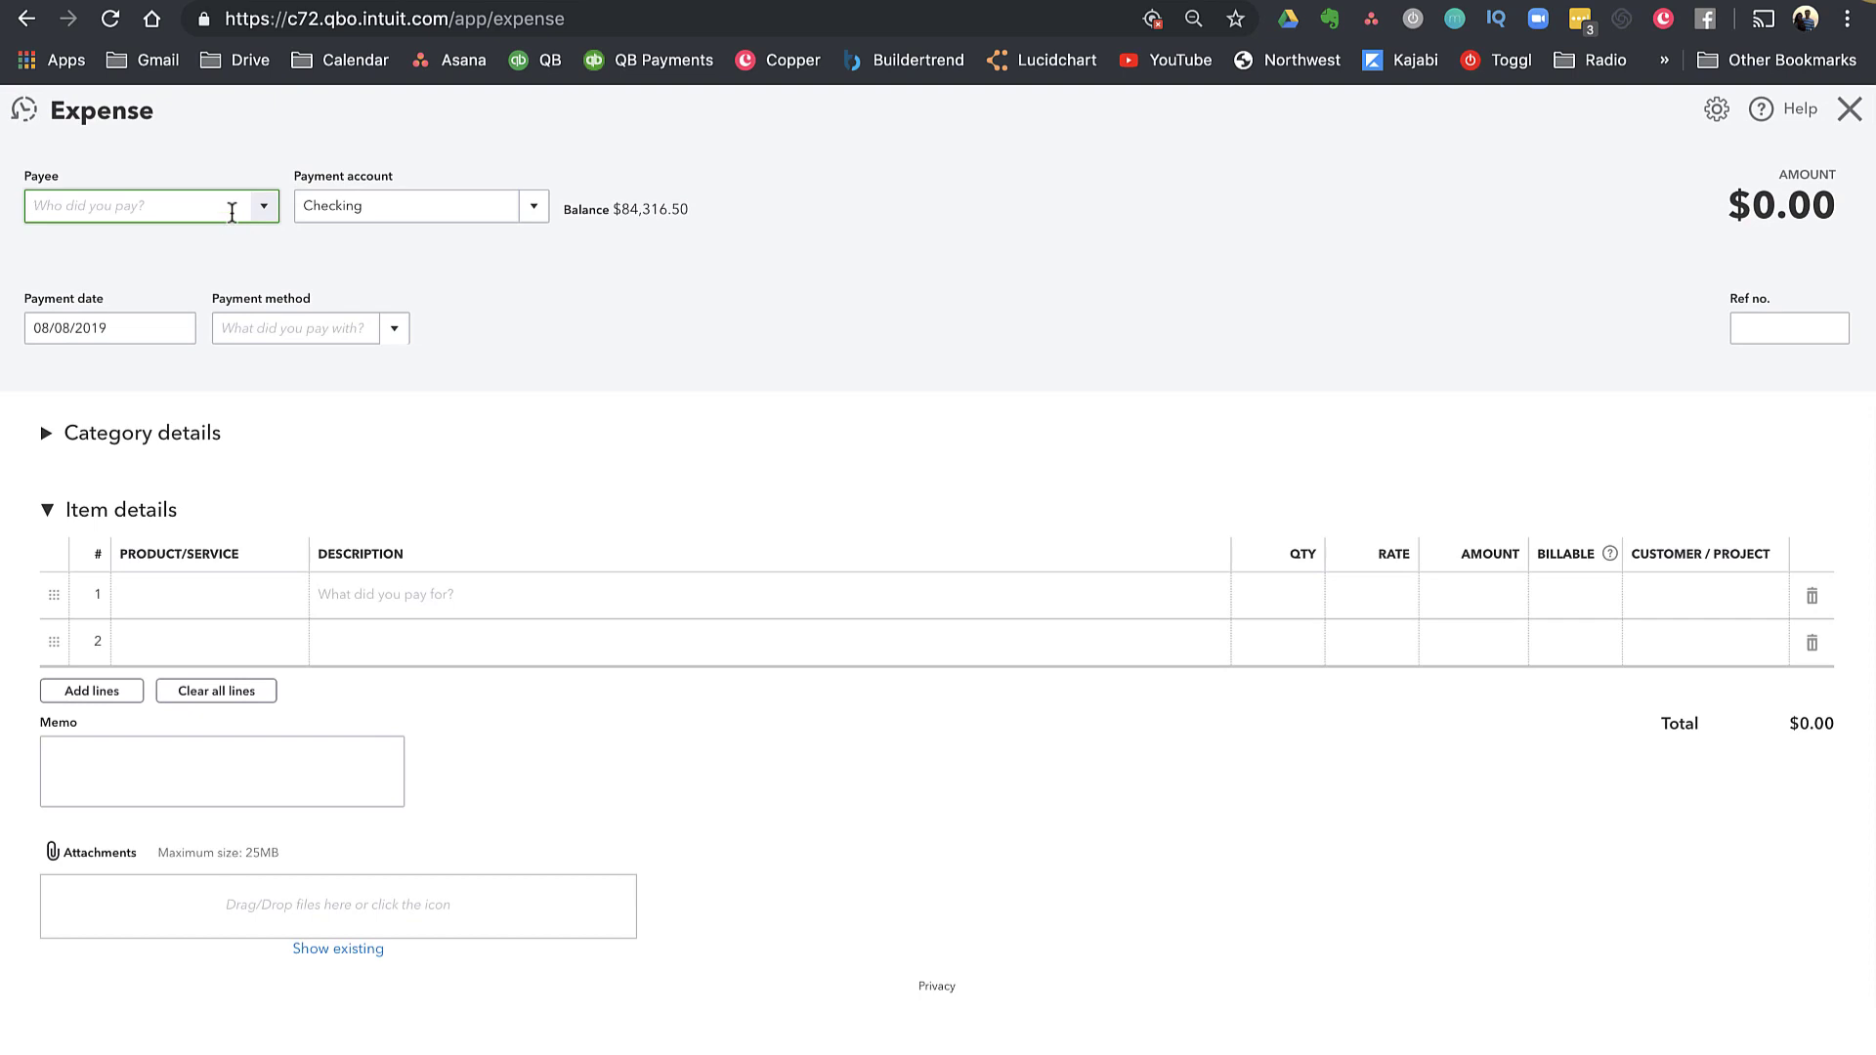
pyautogui.click(174, 592)
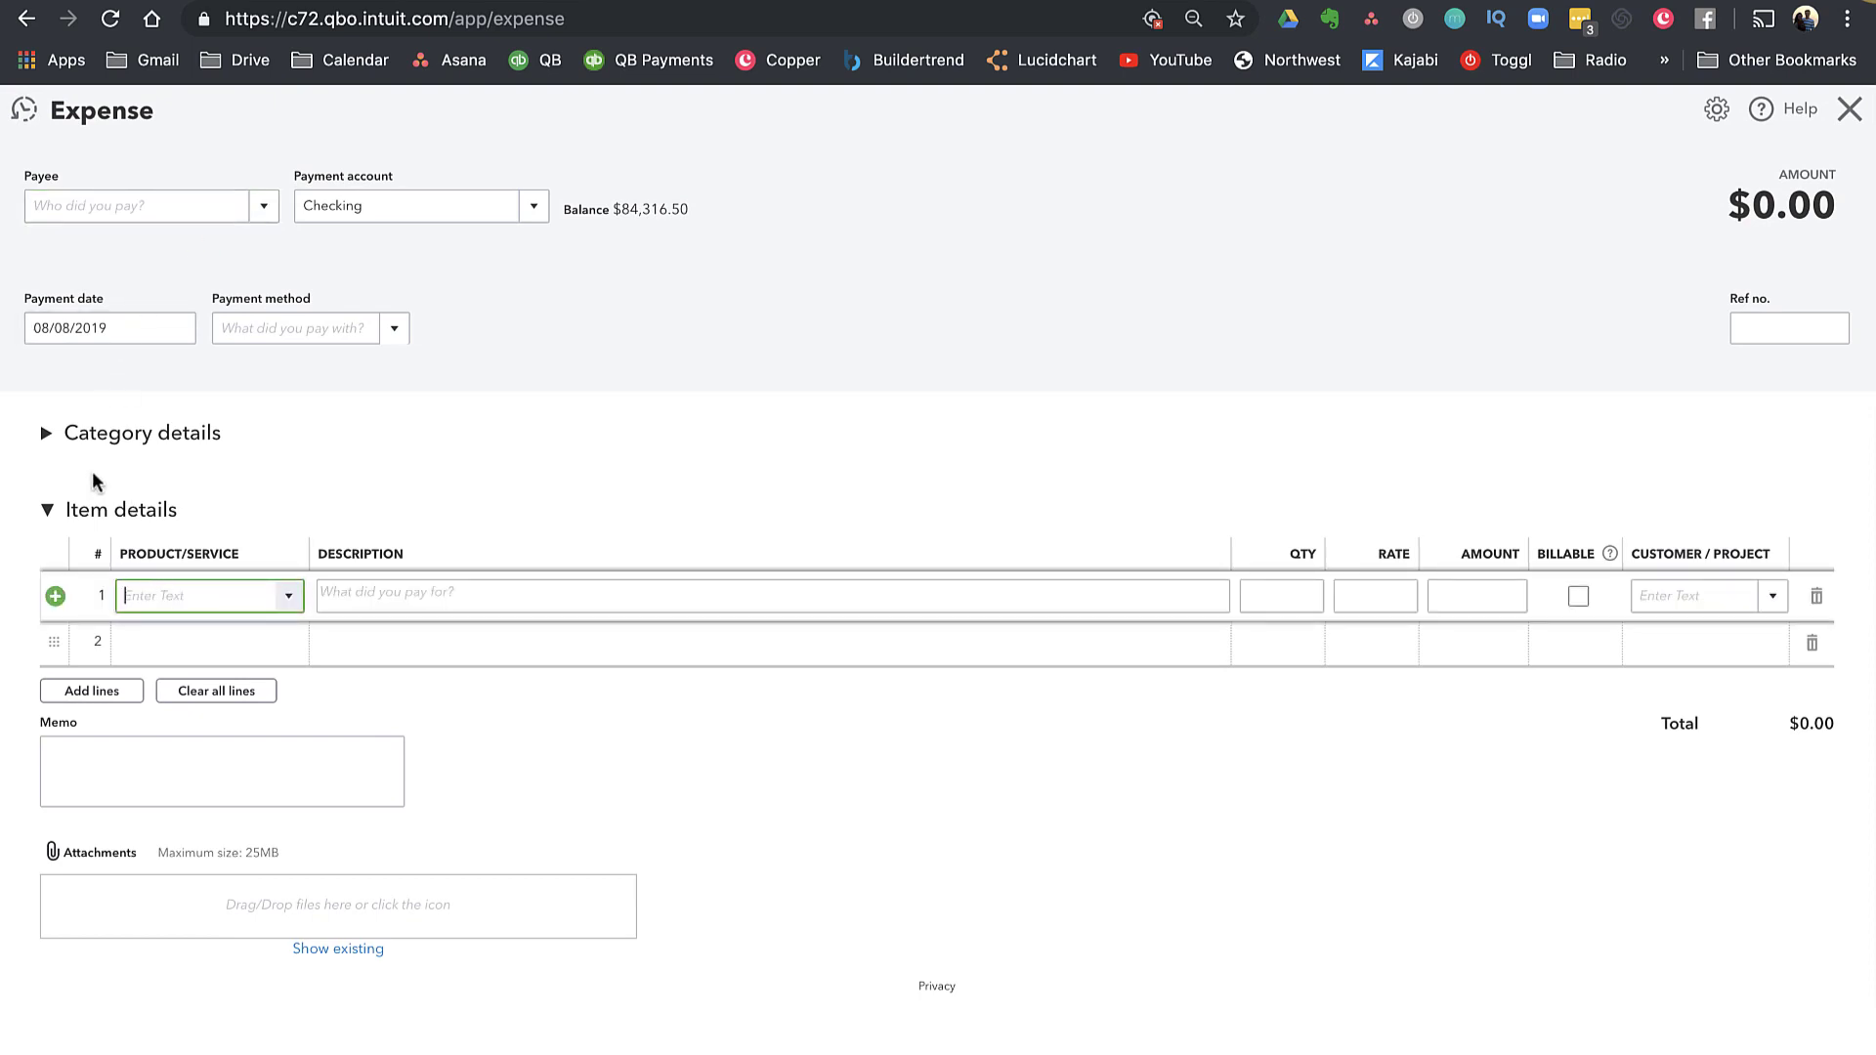
pyautogui.write('r')
pyautogui.press('Down')
pyautogui.press('Tab')
# Give the electrical line the description Rough Ins and a rate of 2,450
pyautogui.write('R')
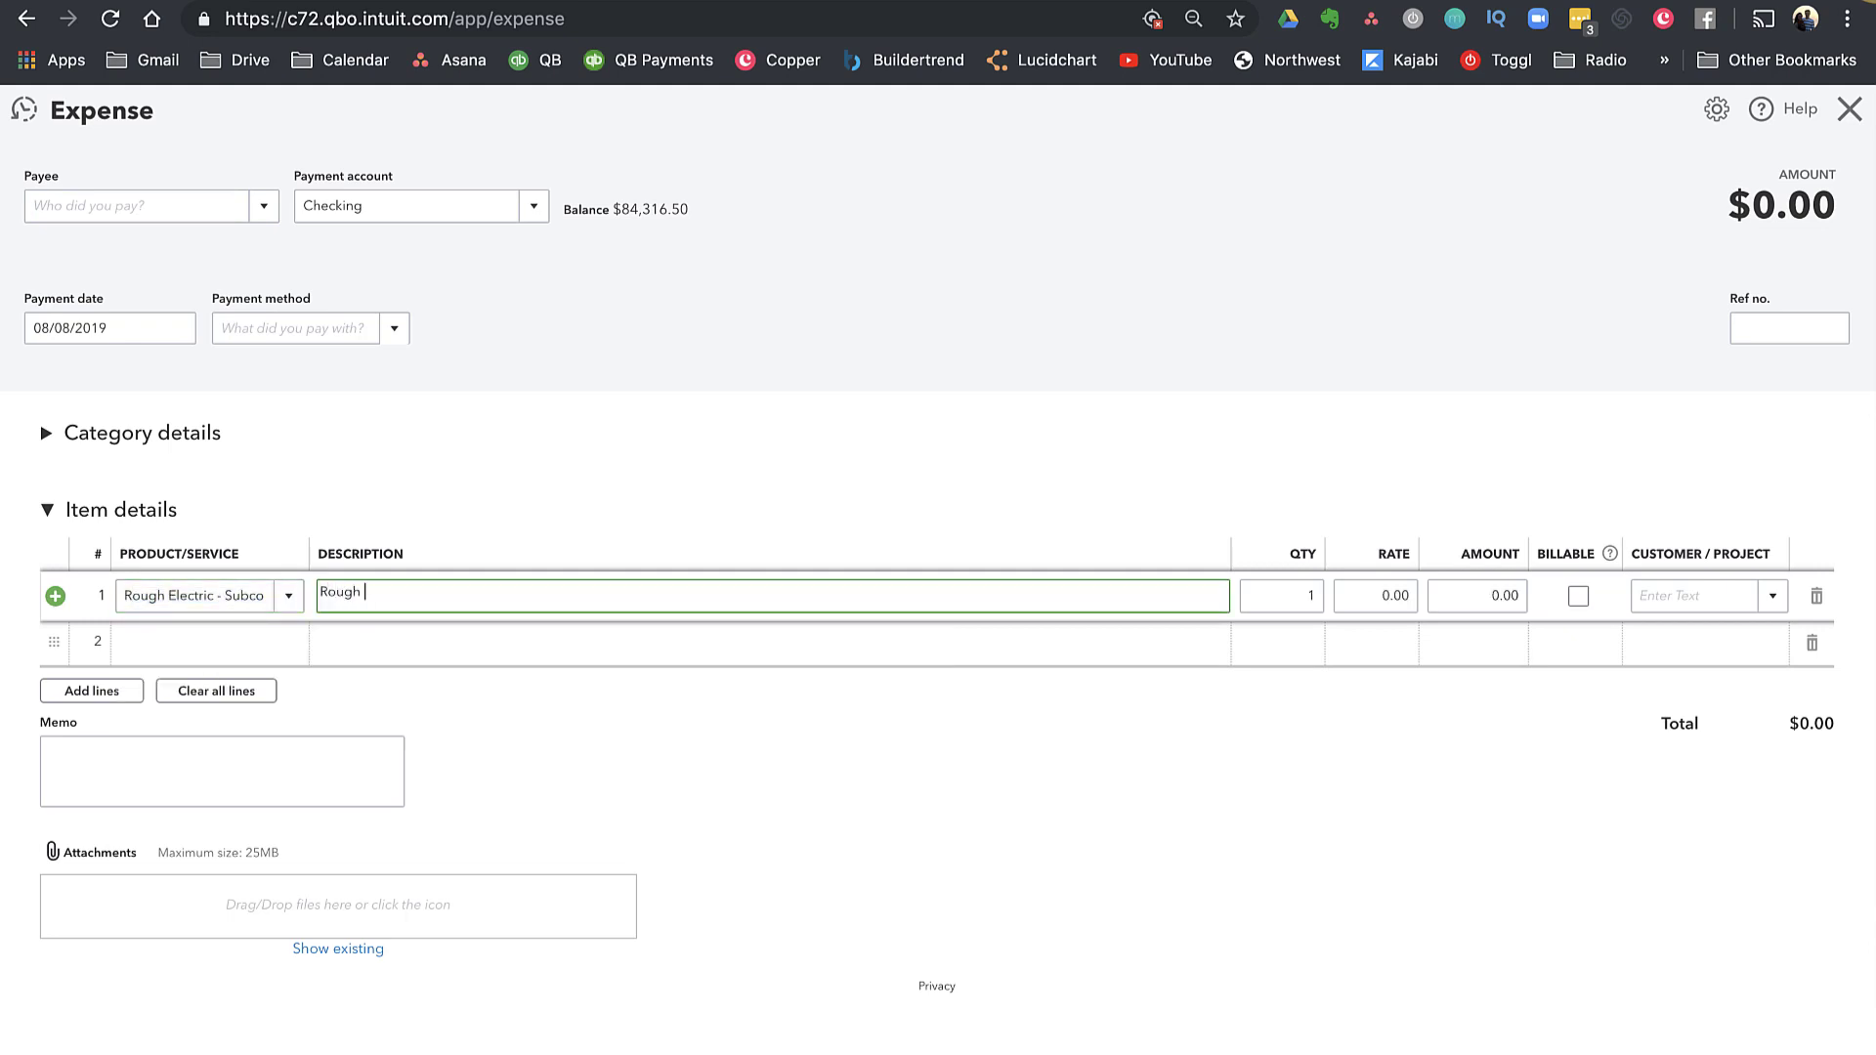
pyautogui.write('ough Ins')
pyautogui.press('Tab')
pyautogui.press('Tab')
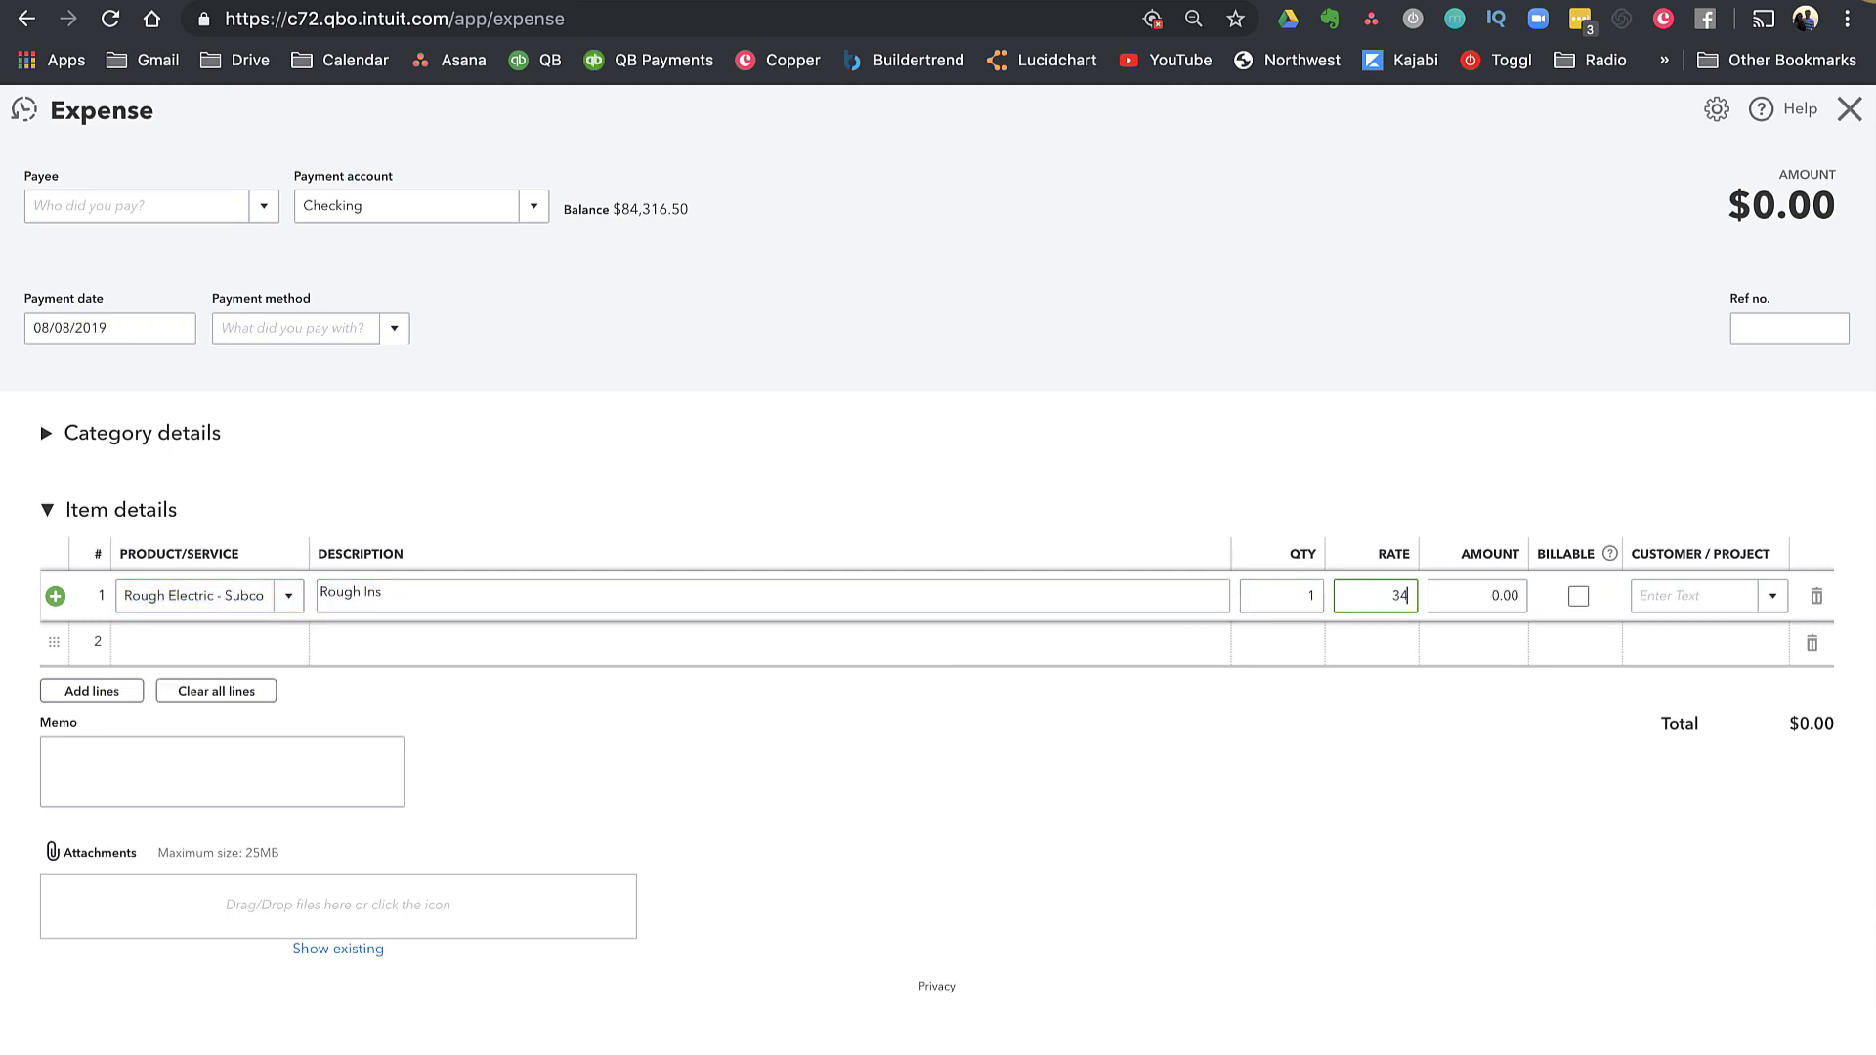
pyautogui.press('Tab')
pyautogui.hotkey('shift', 'Tab')
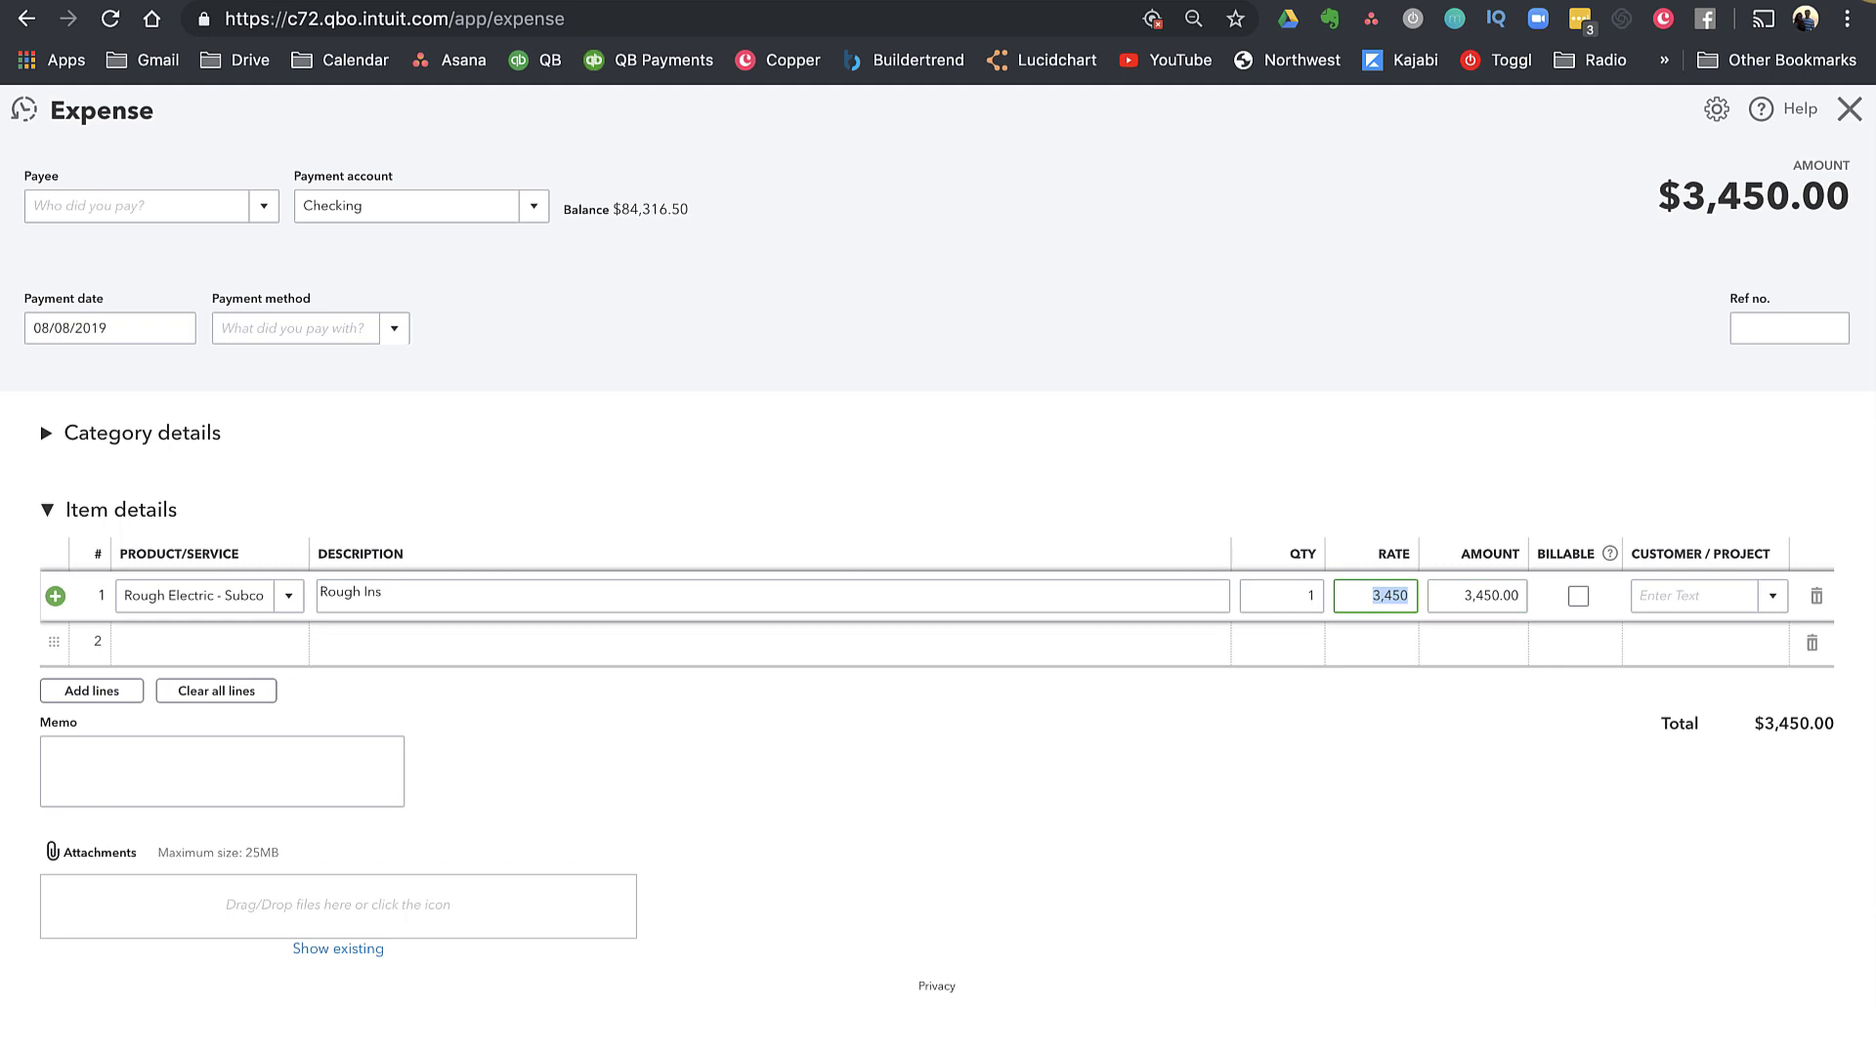
pyautogui.write('2,450')
pyautogui.press('Tab')
# Assign the electrical line to the 34 Long Renovation project and save the expense
pyautogui.press('Tab')
pyautogui.press('Tab')
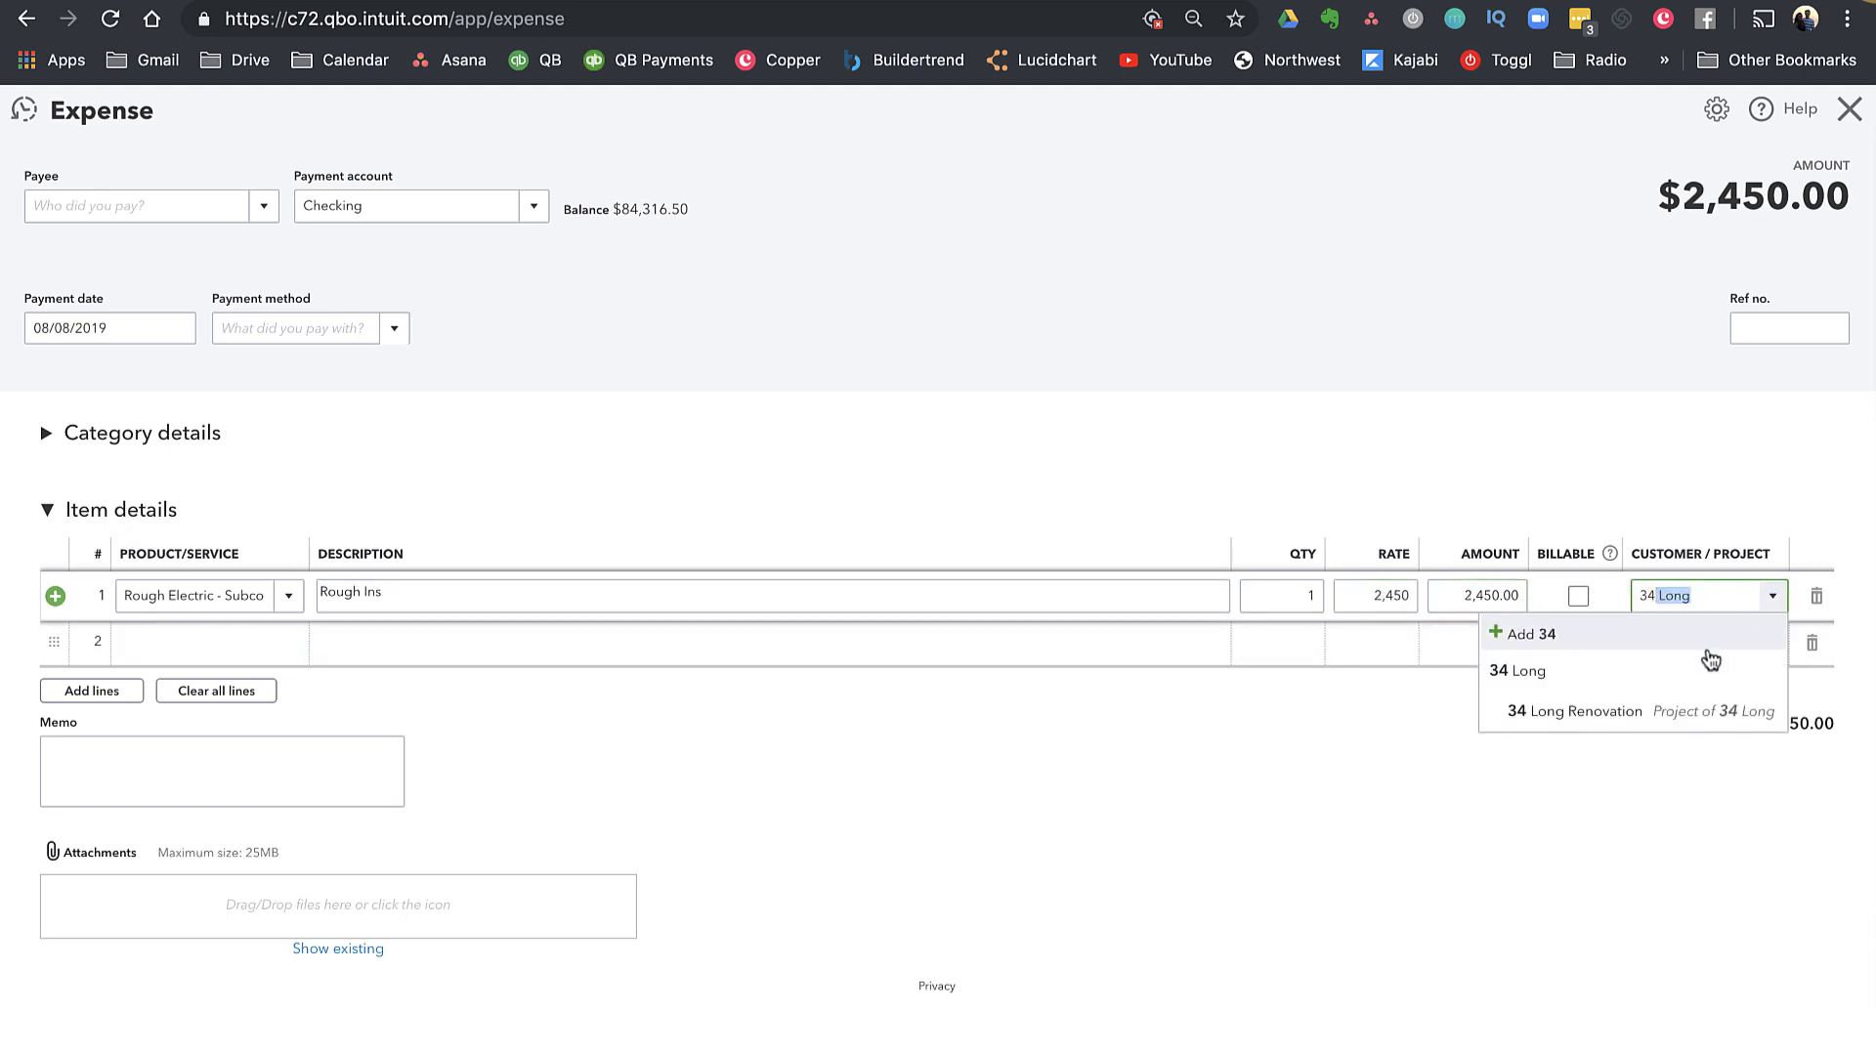
pyautogui.click(1641, 711)
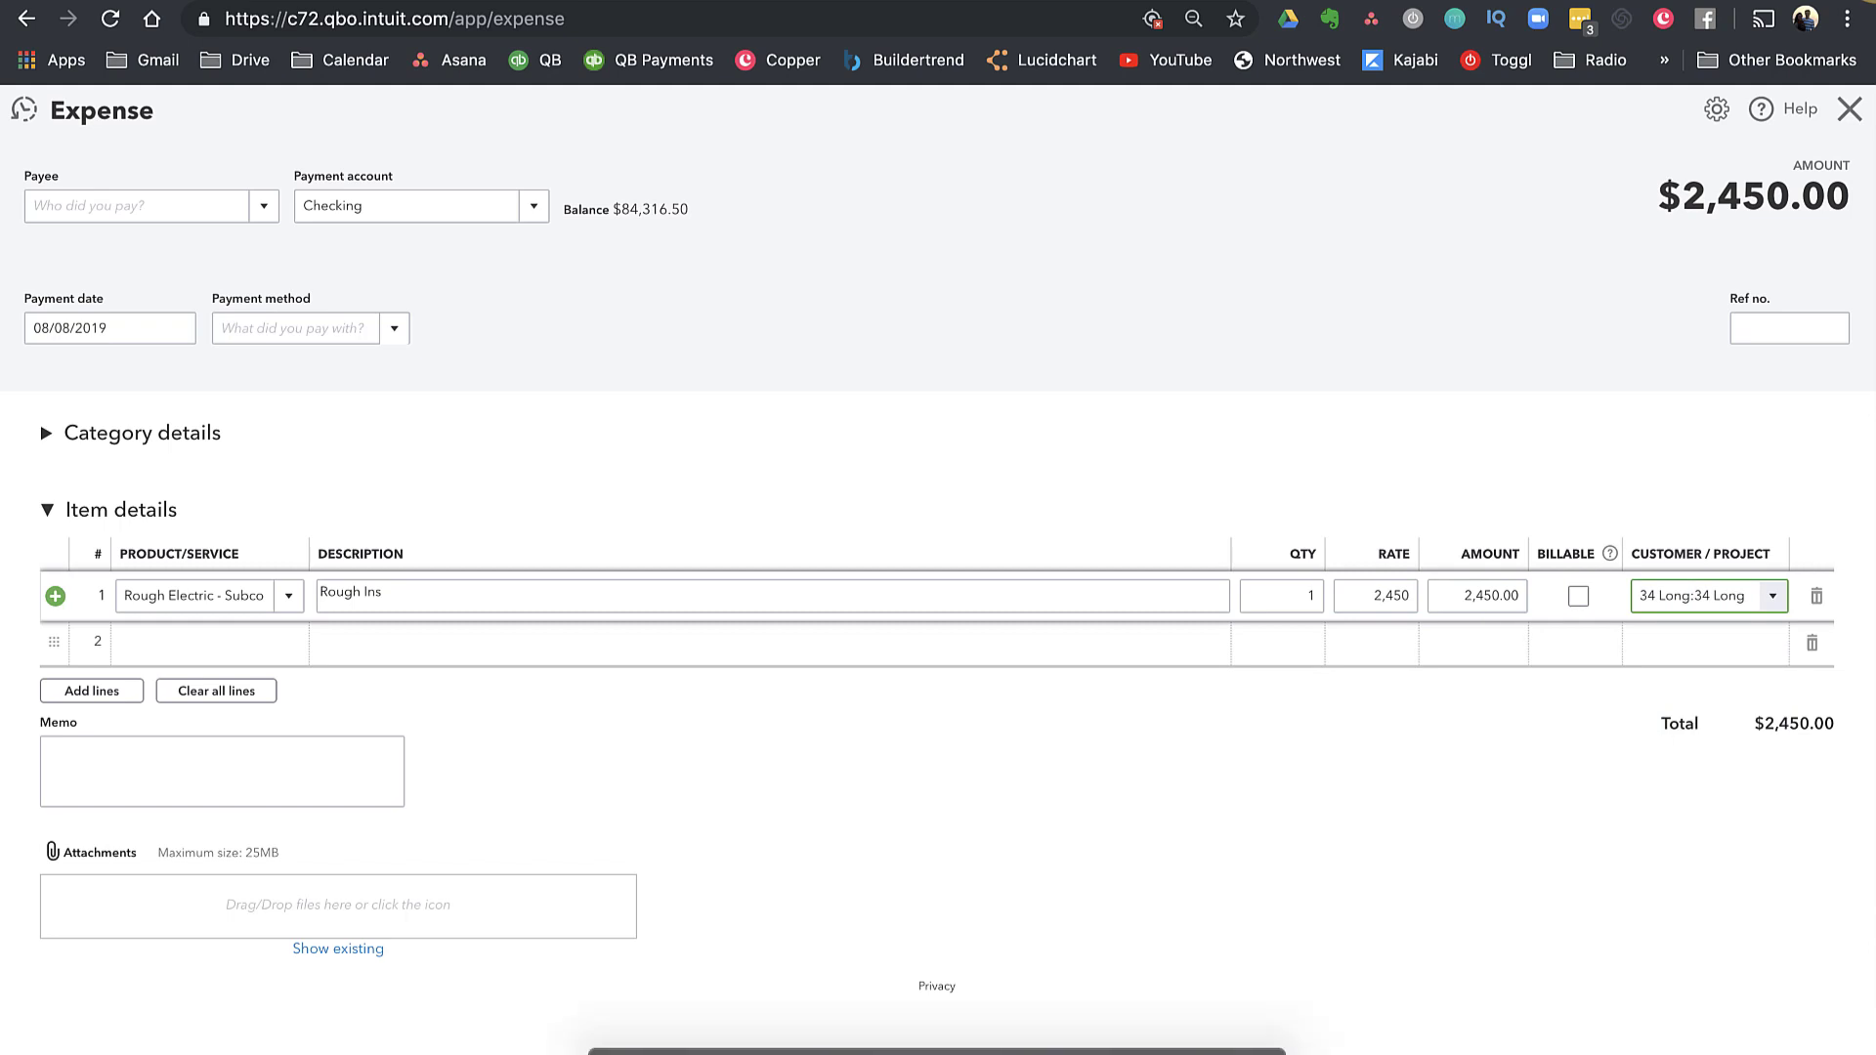
pyautogui.hotkey('ctrl', 'alt', 'd')
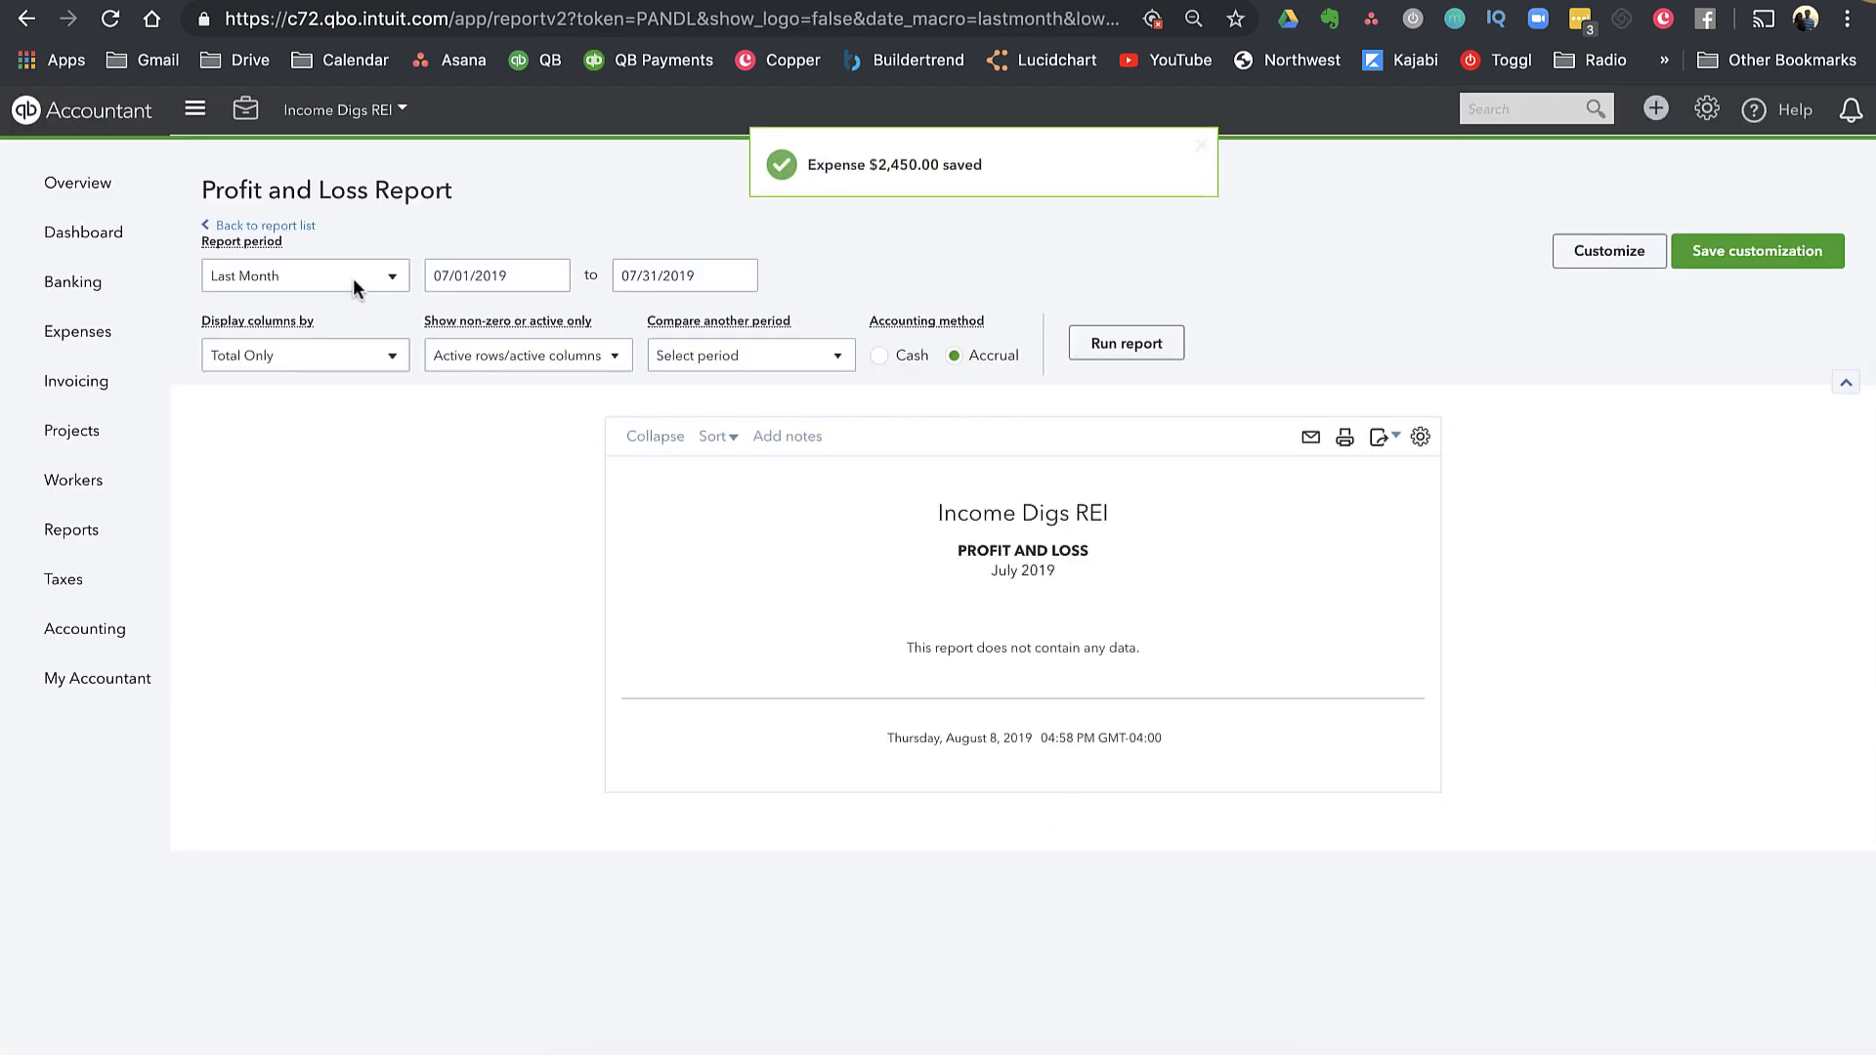
# Run the Profit and Loss report for All Dates again and check the Subcontractors line under Rehab Costs
pyautogui.click(322, 276)
pyautogui.scroll(-3, 300, 391)
pyautogui.scroll(3, 300, 328)
pyautogui.click(299, 320)
pyautogui.click(1097, 343)
pyautogui.scroll(-3, 1223, 749)
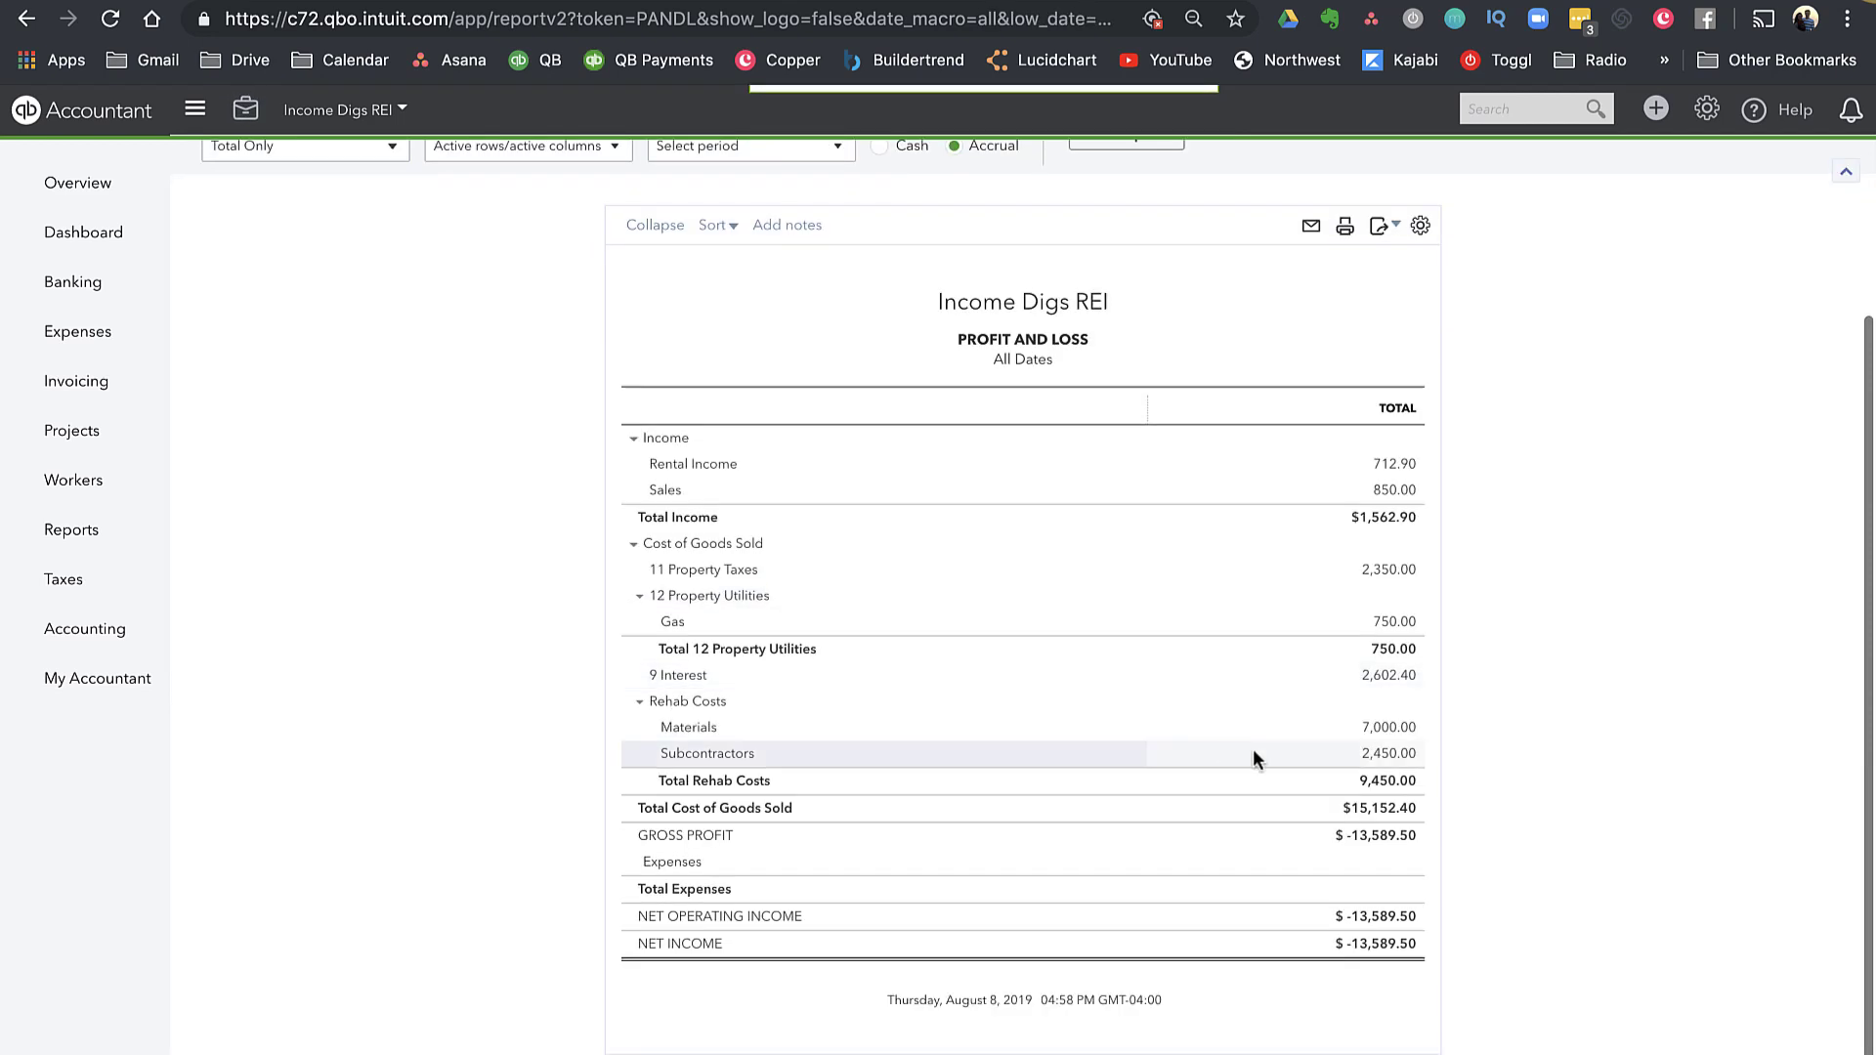
# Open the transactions behind the Subcontractors amount and rerun that report grouped by Product/Service
pyautogui.click(1388, 754)
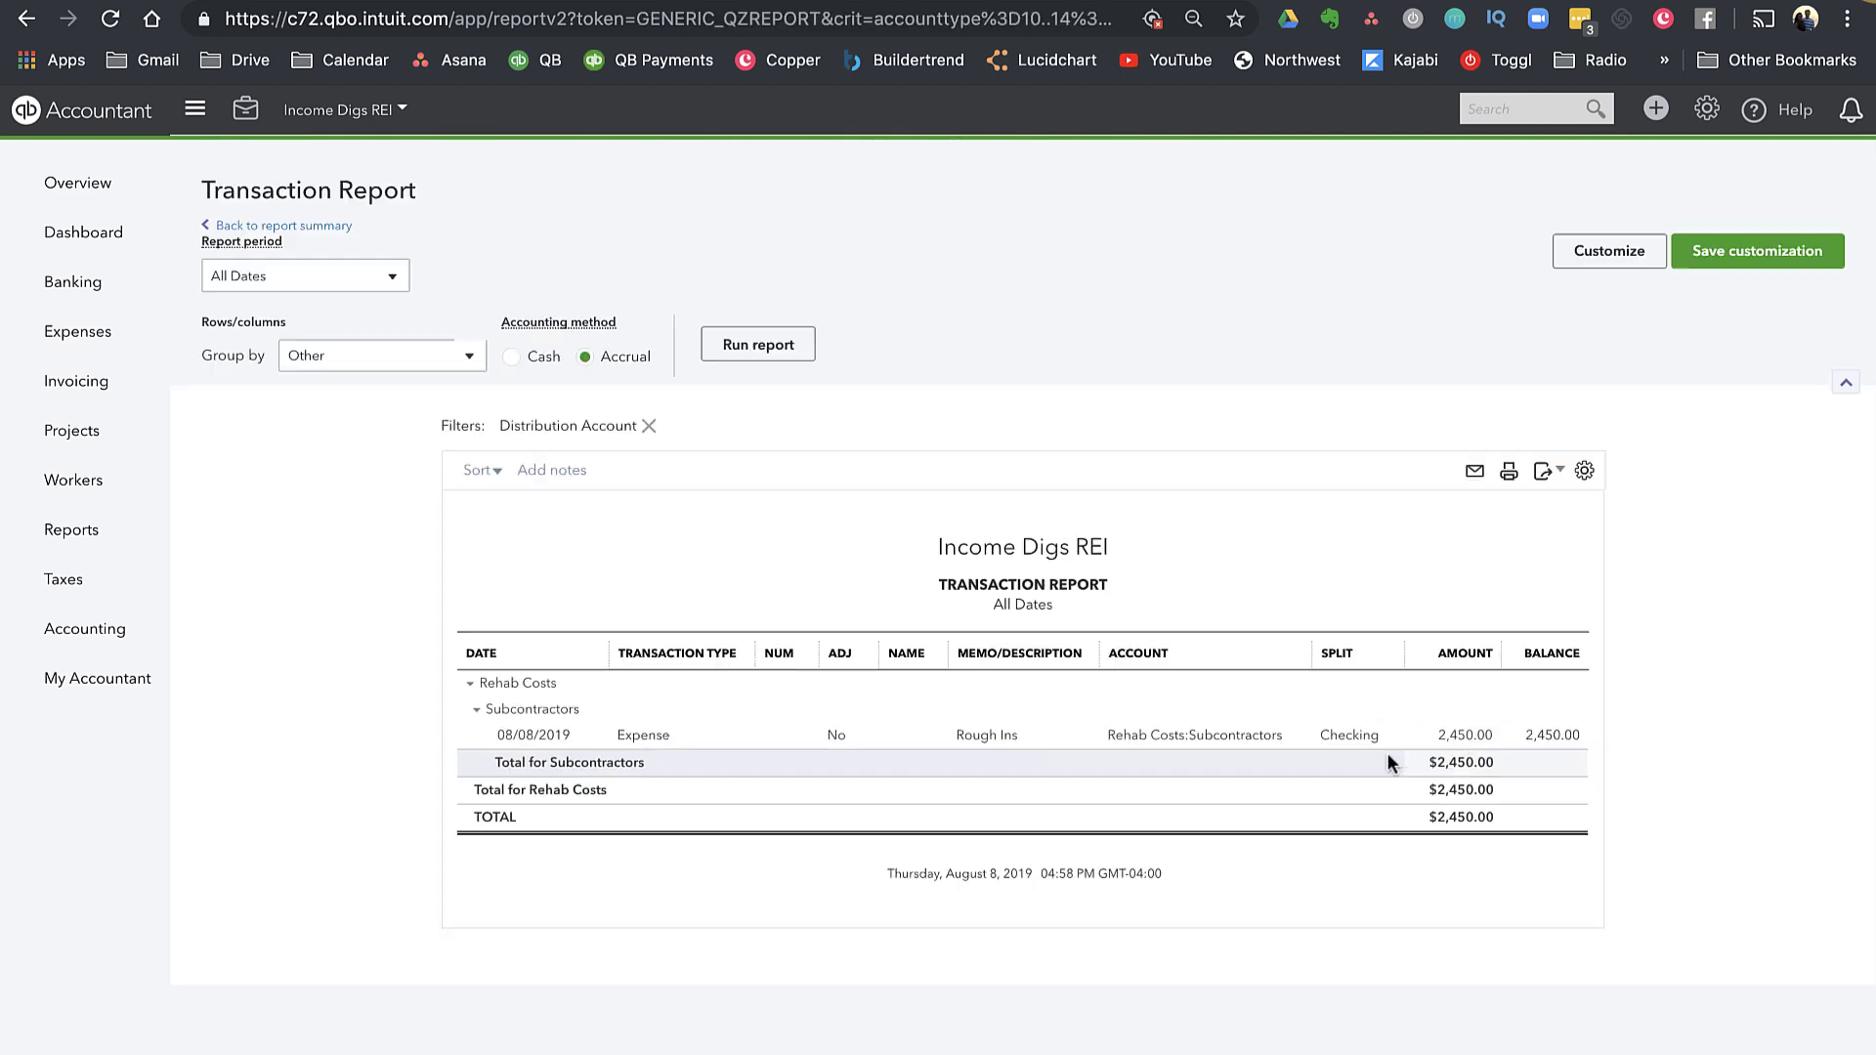
pyautogui.click(312, 361)
pyautogui.click(371, 525)
pyautogui.click(779, 347)
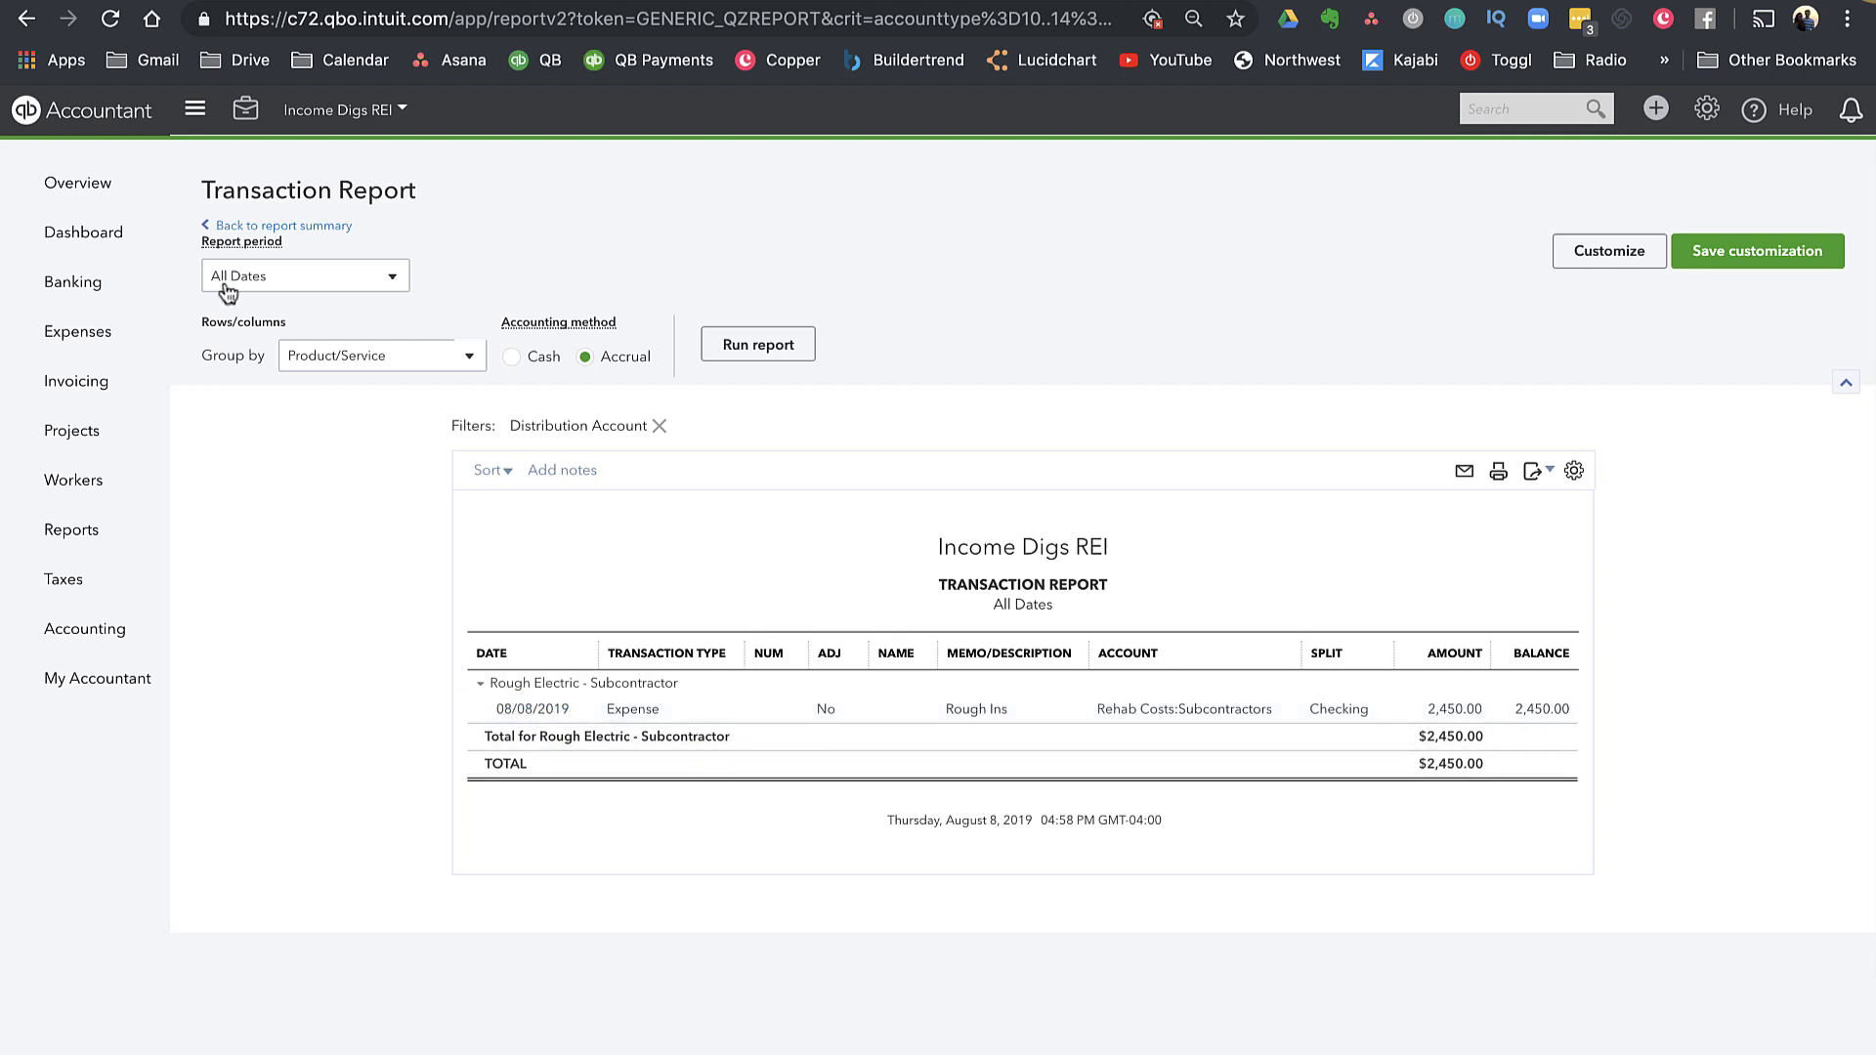
# Return to the Profit and Loss summary and open the Materials transactions, viewing and closing the first Siding expense
pyautogui.click(281, 224)
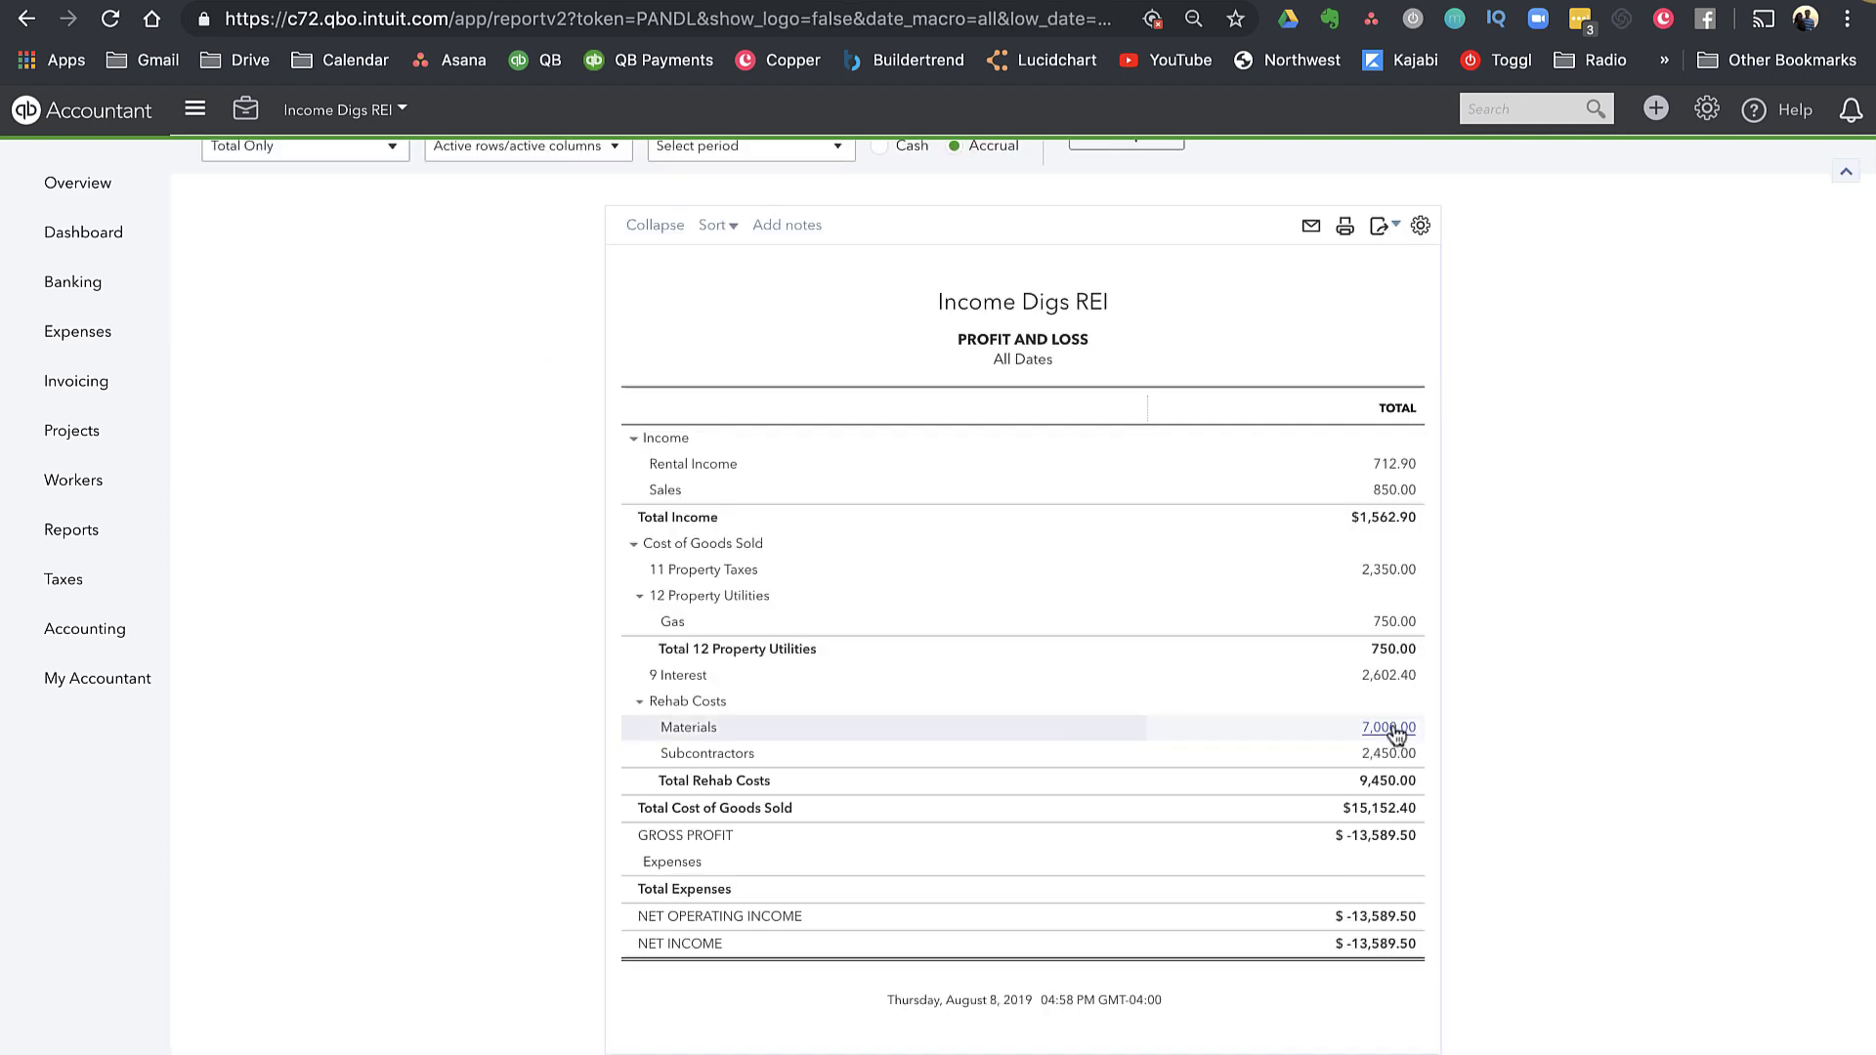
pyautogui.click(1392, 727)
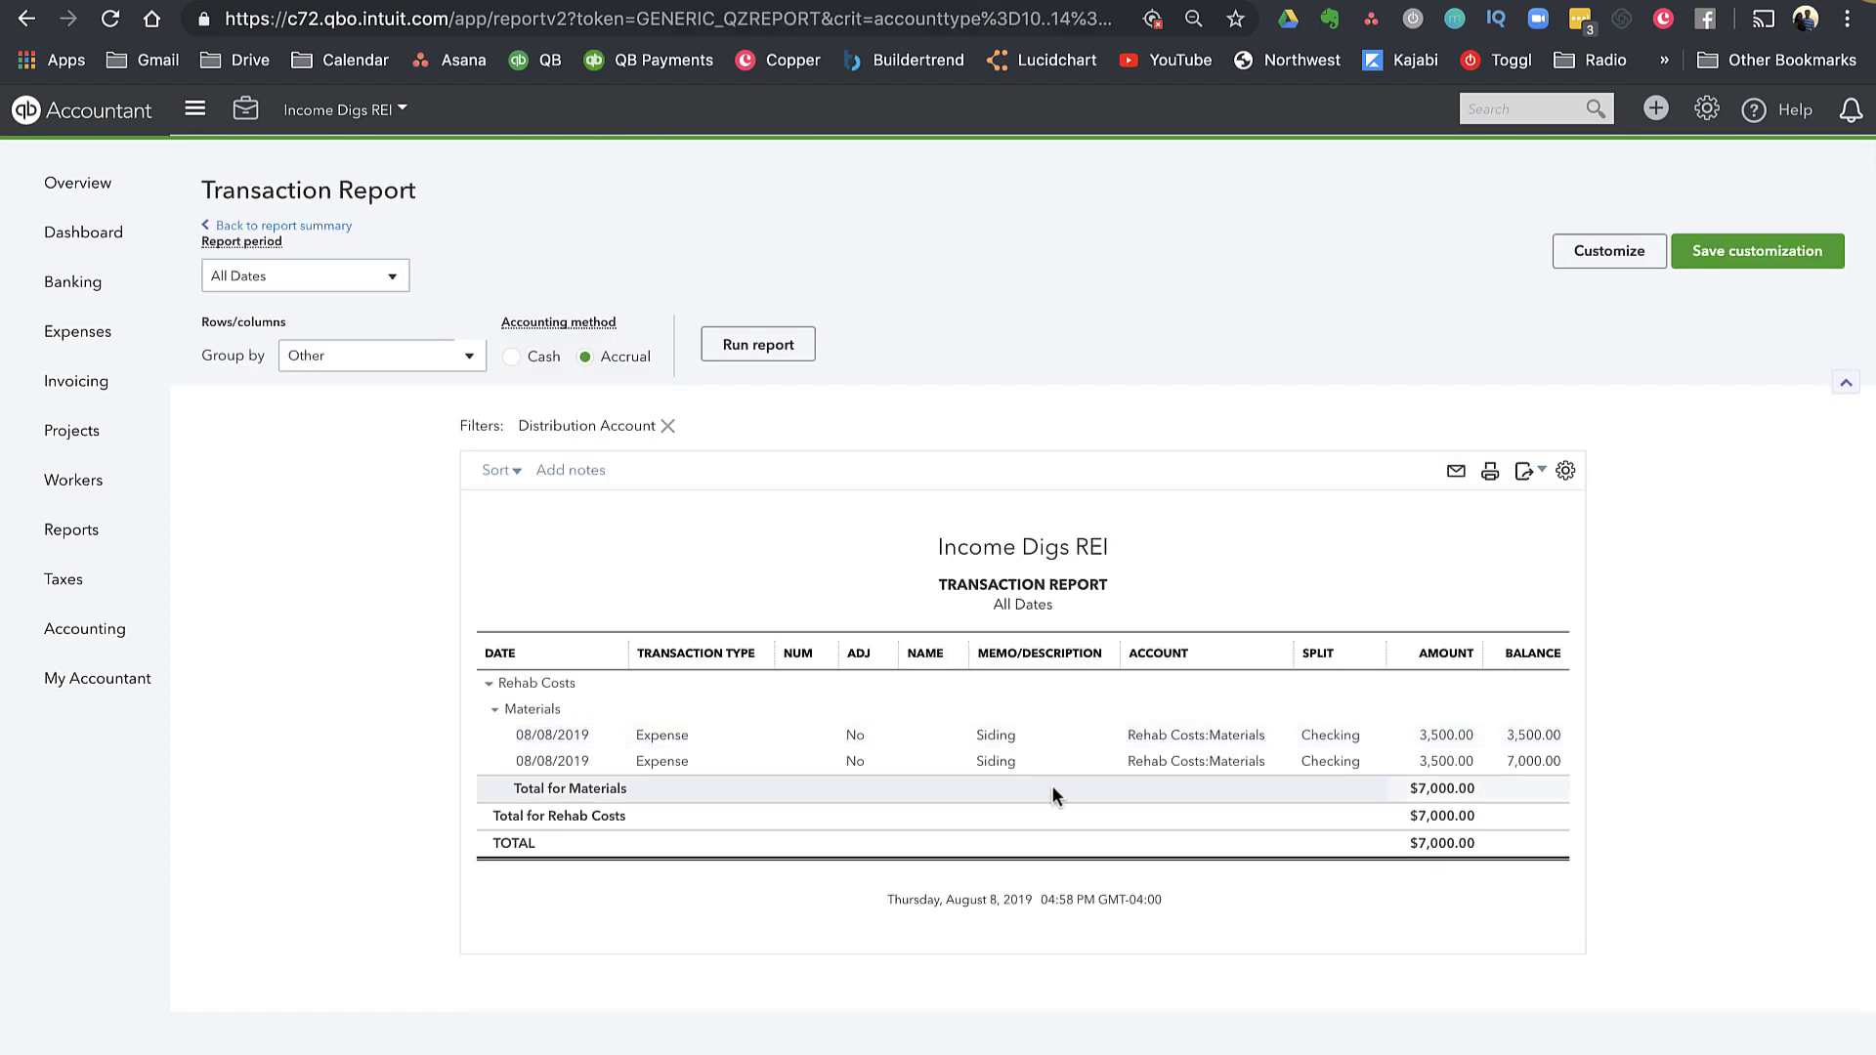
pyautogui.click(1323, 743)
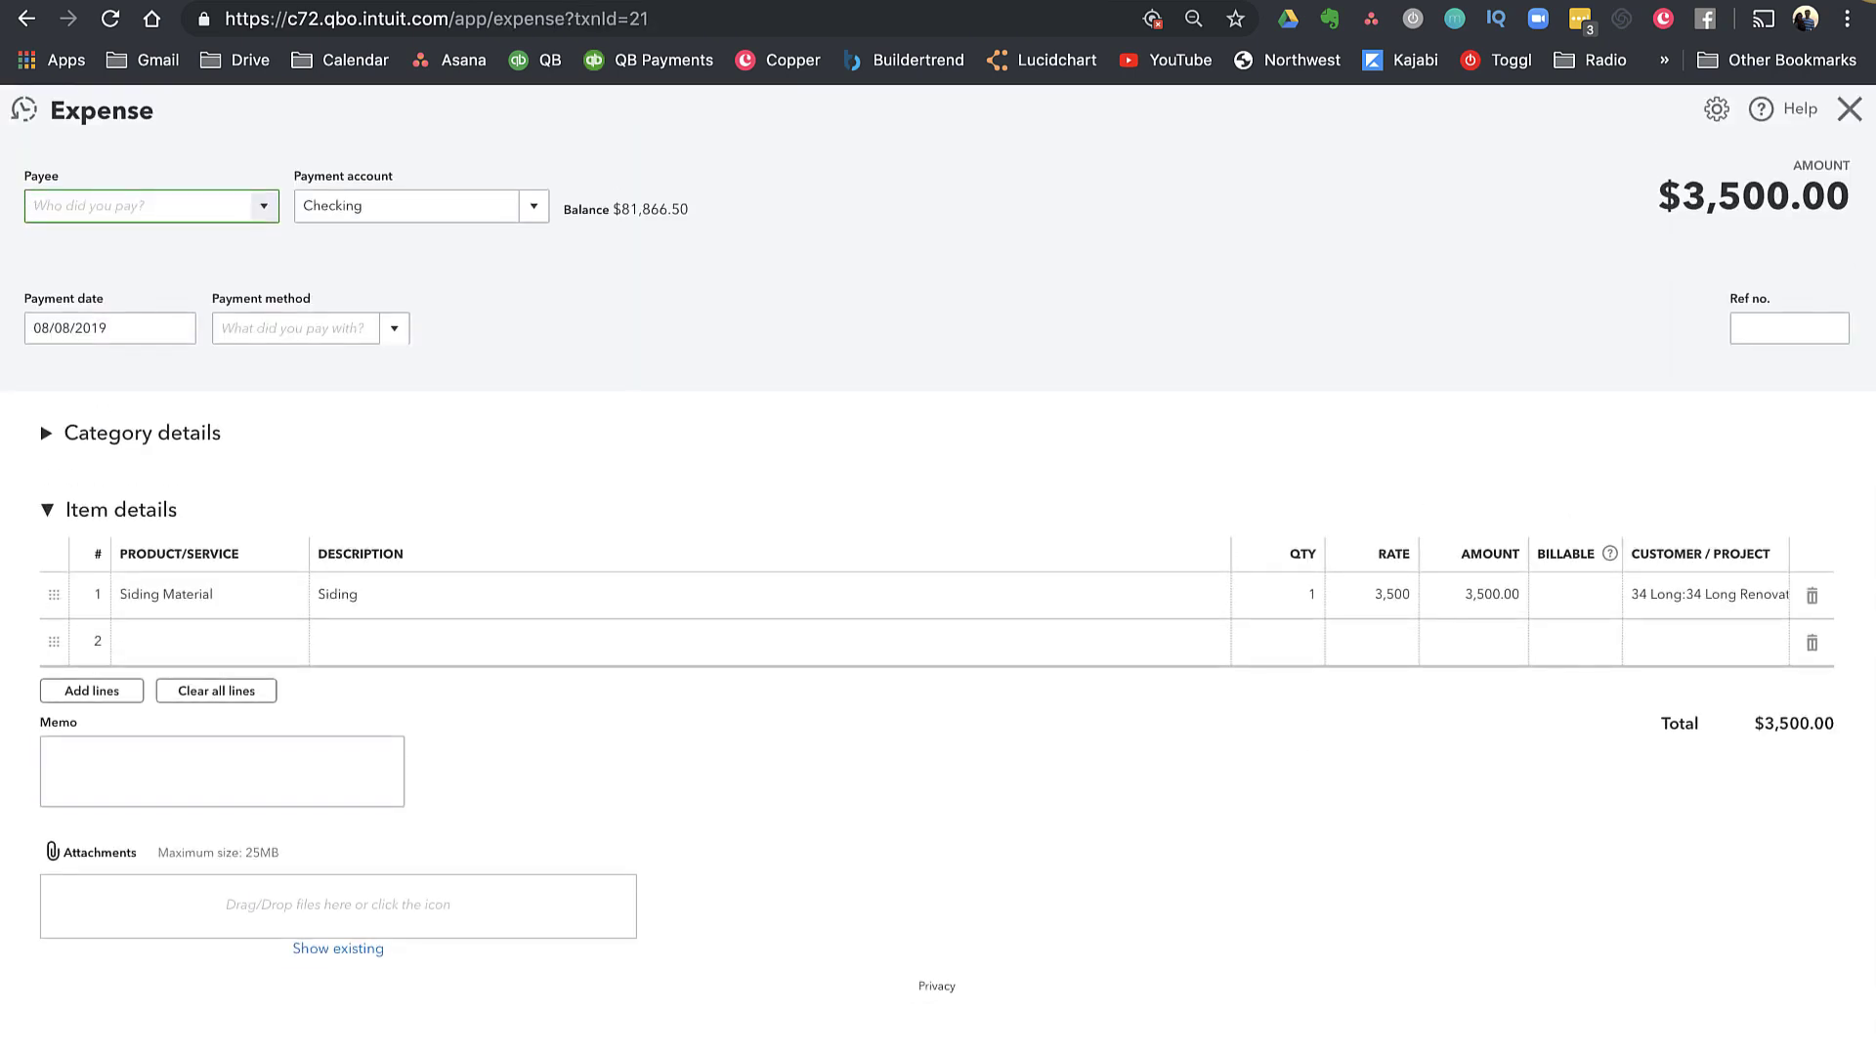
pyautogui.click(1849, 110)
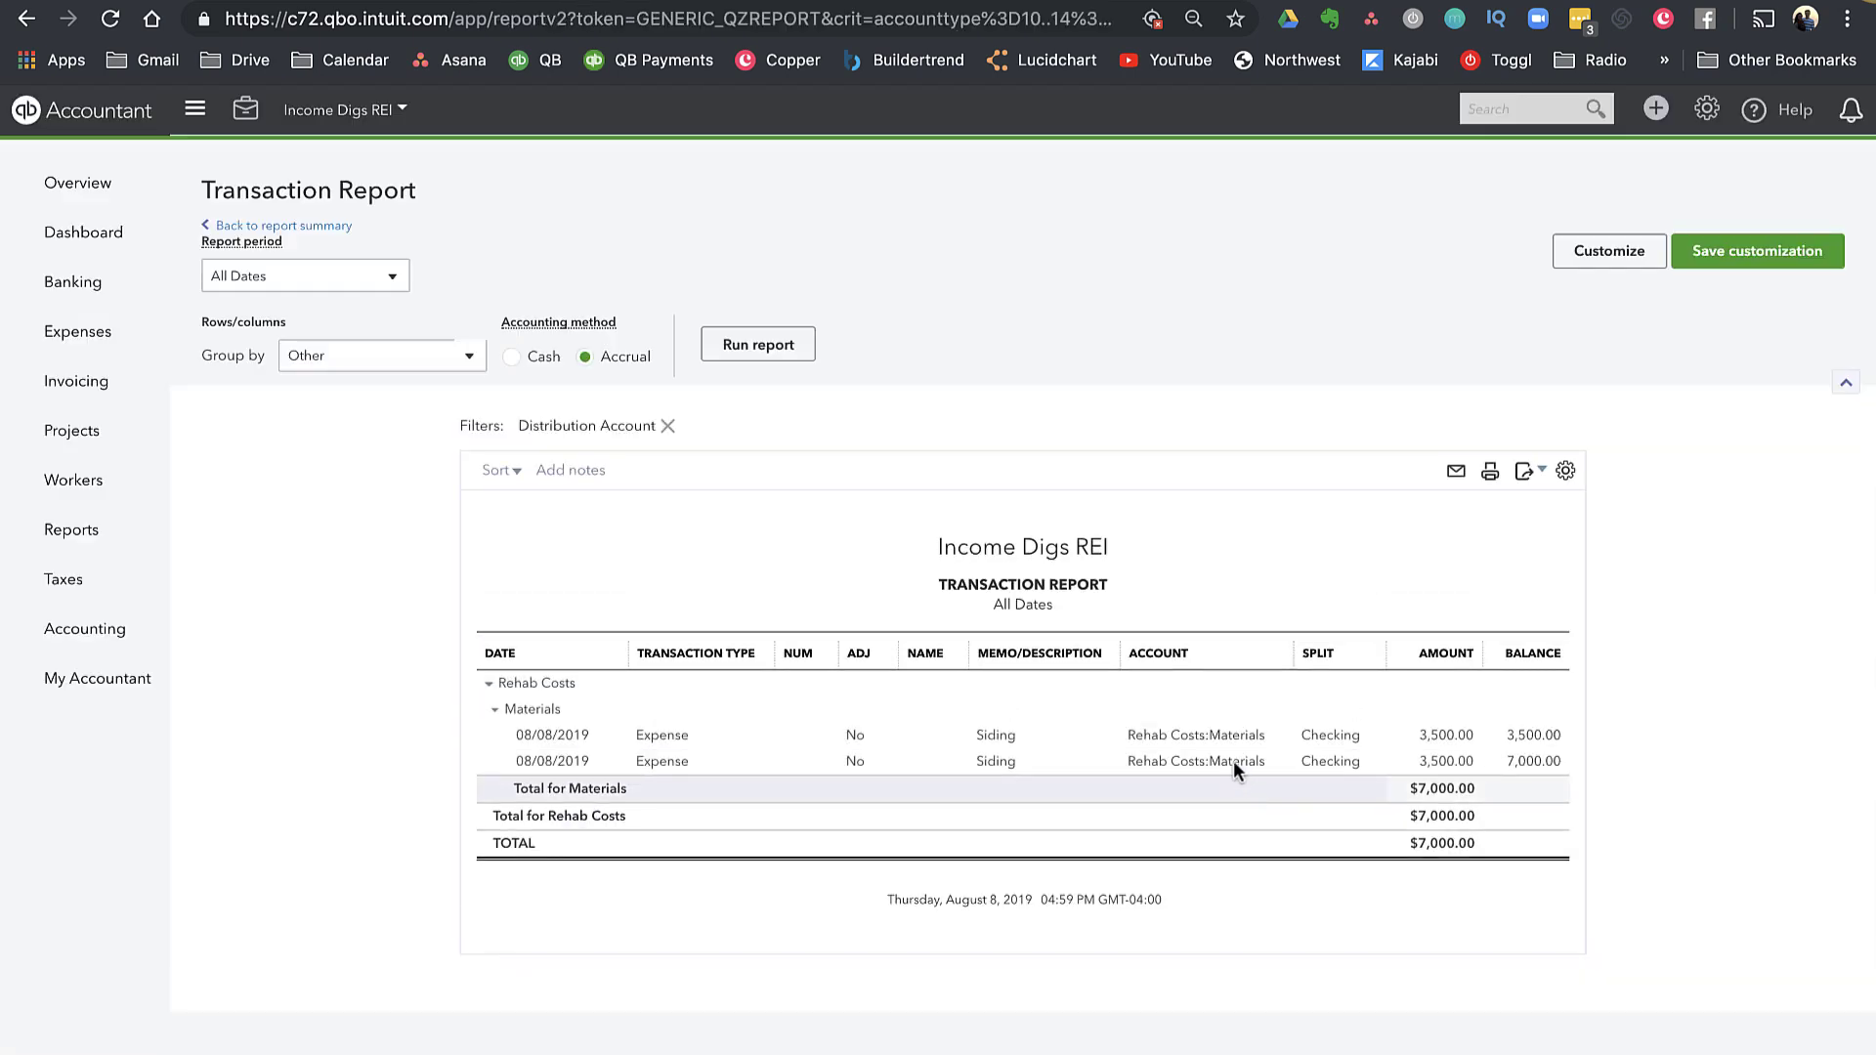
# Open the second Siding expense, delete its Rehab Costs:Materials category line, and add a Siding Material item line in its place
pyautogui.click(1235, 763)
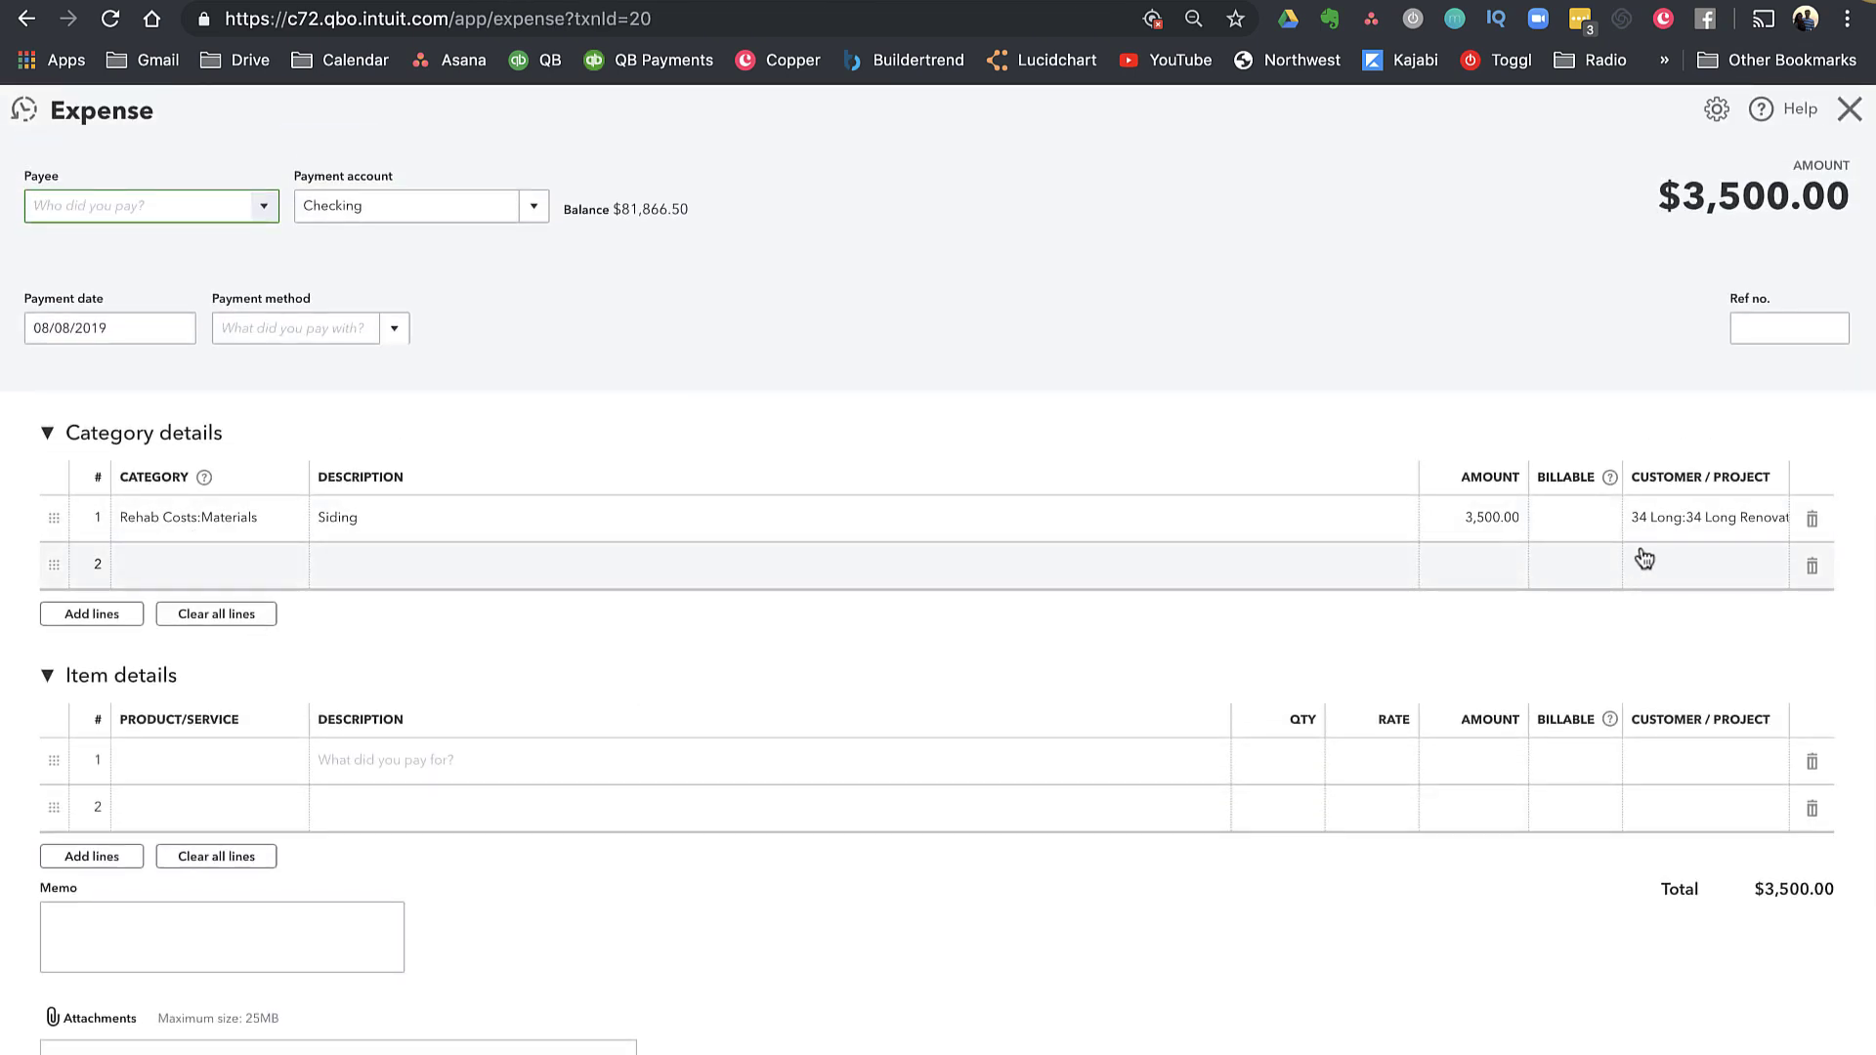
pyautogui.click(1811, 518)
pyautogui.click(255, 764)
pyautogui.write('sidin')
pyautogui.click(402, 770)
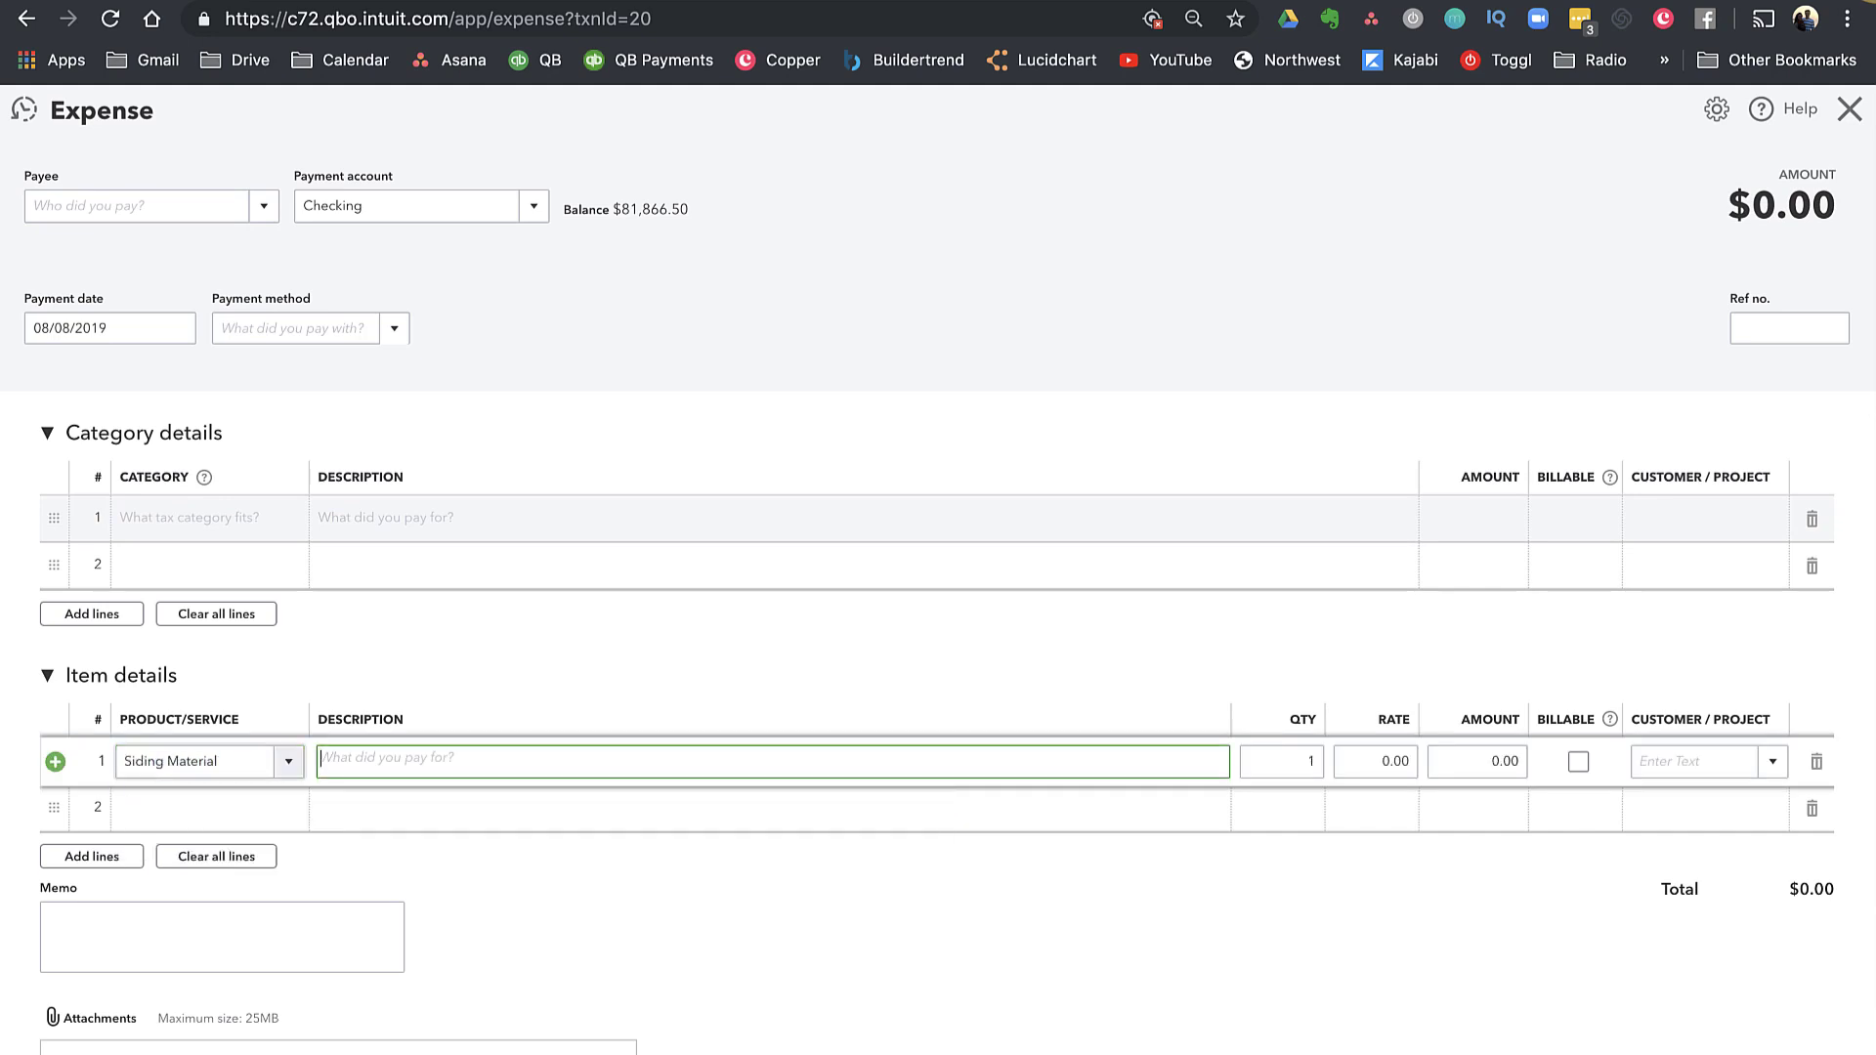
# Set the Siding Material line's rate to 3,400, assign it to the 34 Long Renovation project, and save the expense
pyautogui.press('Tab')
pyautogui.press('Tab')
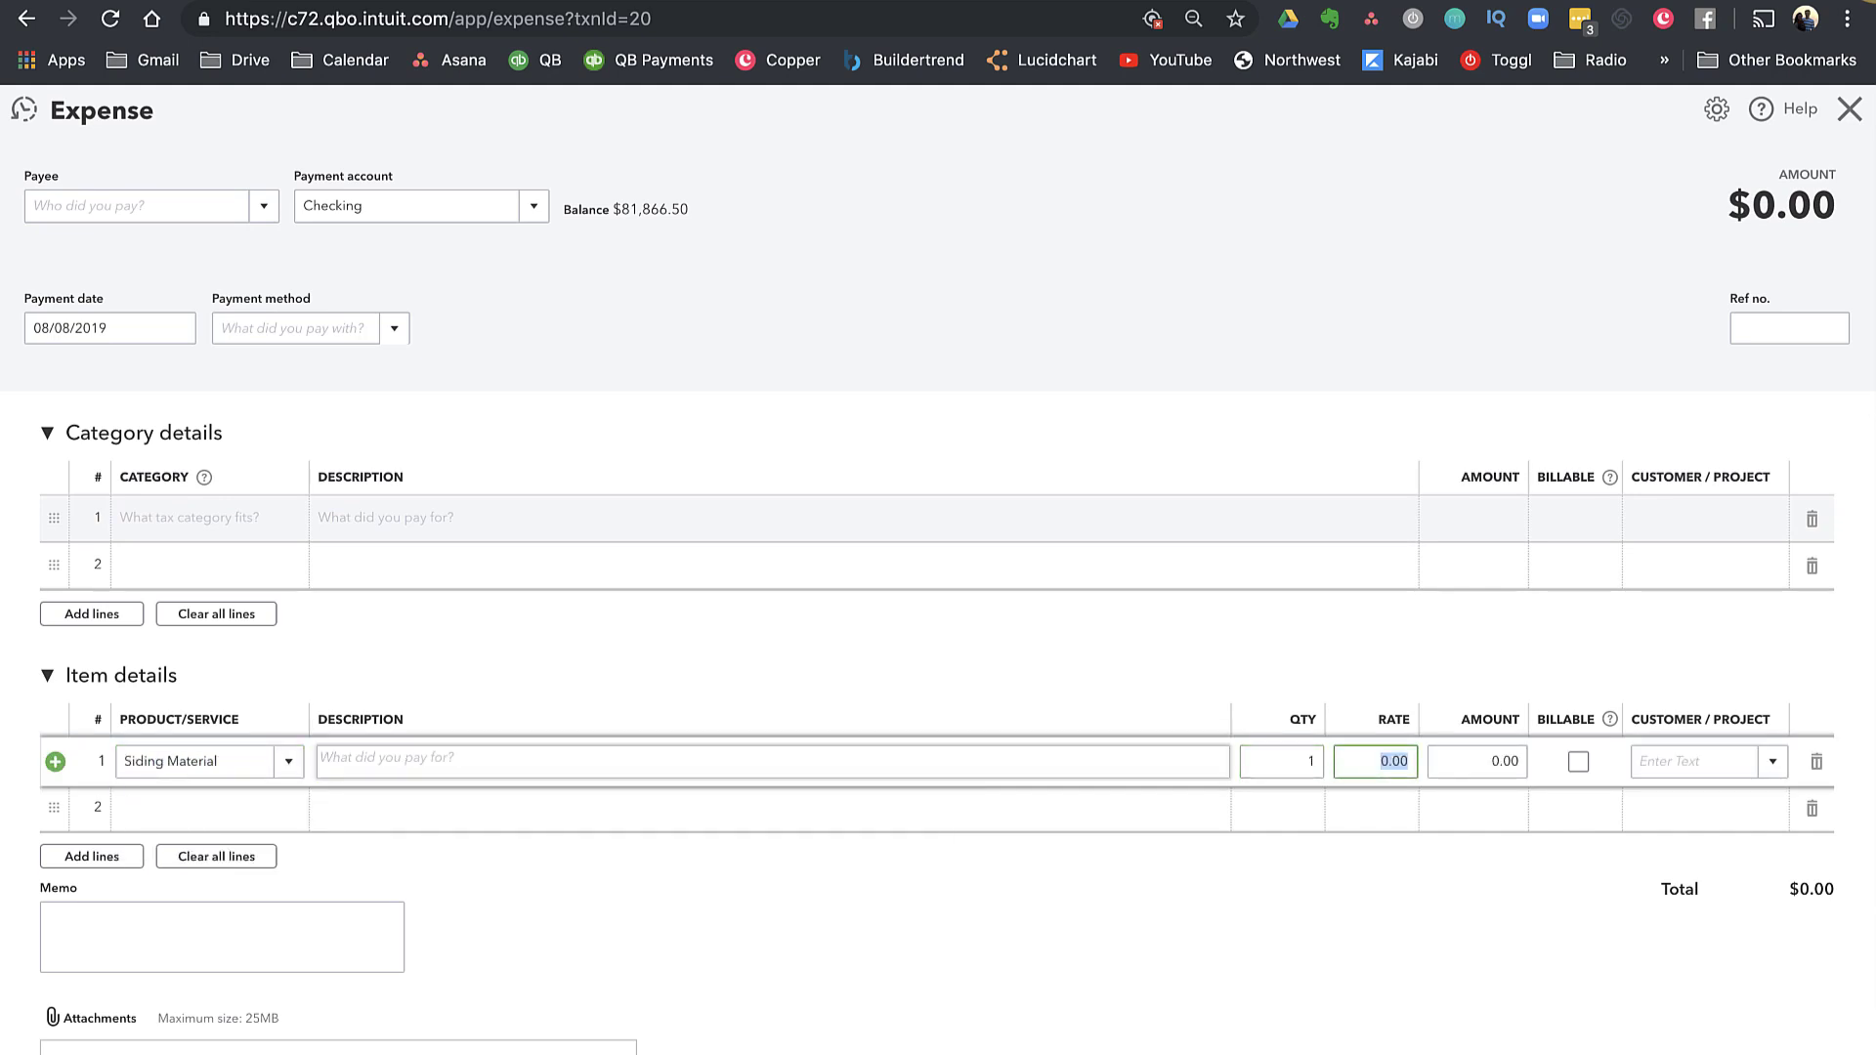
pyautogui.press('Tab')
pyautogui.press('Tab')
pyautogui.press('Tab')
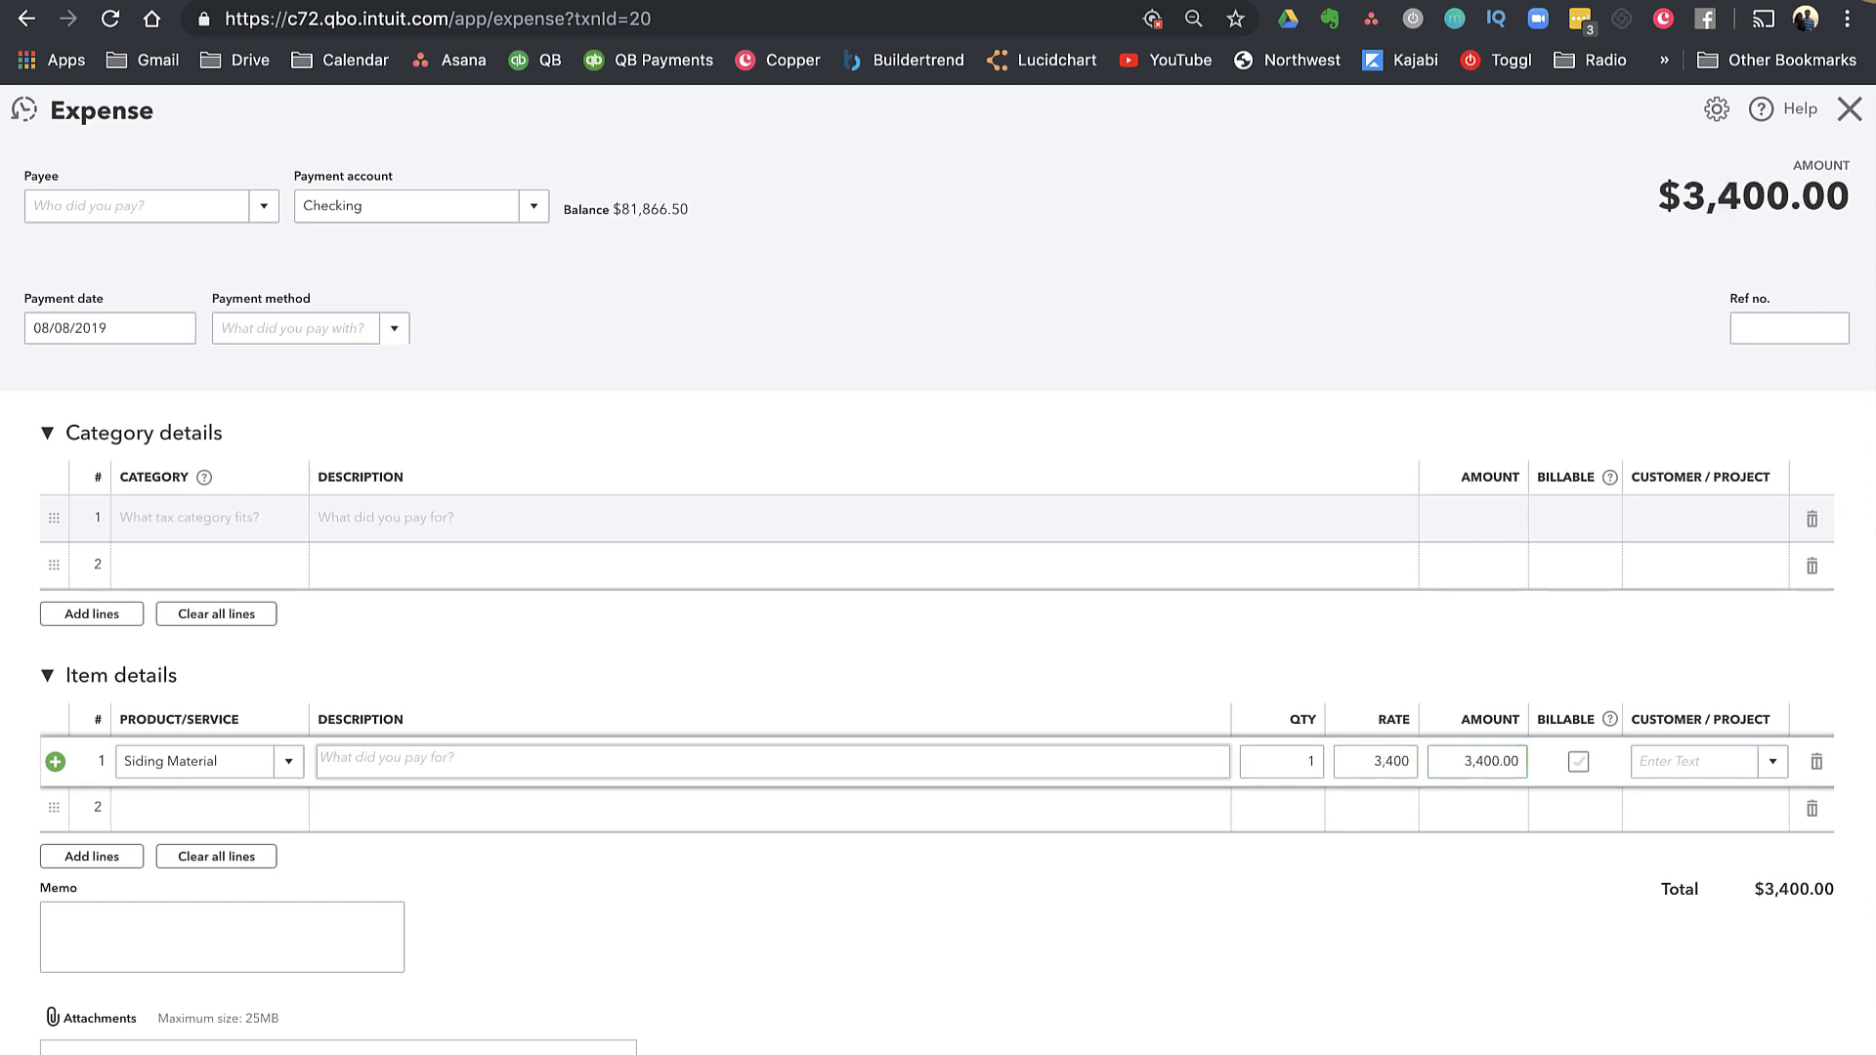
pyautogui.write('34 Long')
pyautogui.click(1710, 883)
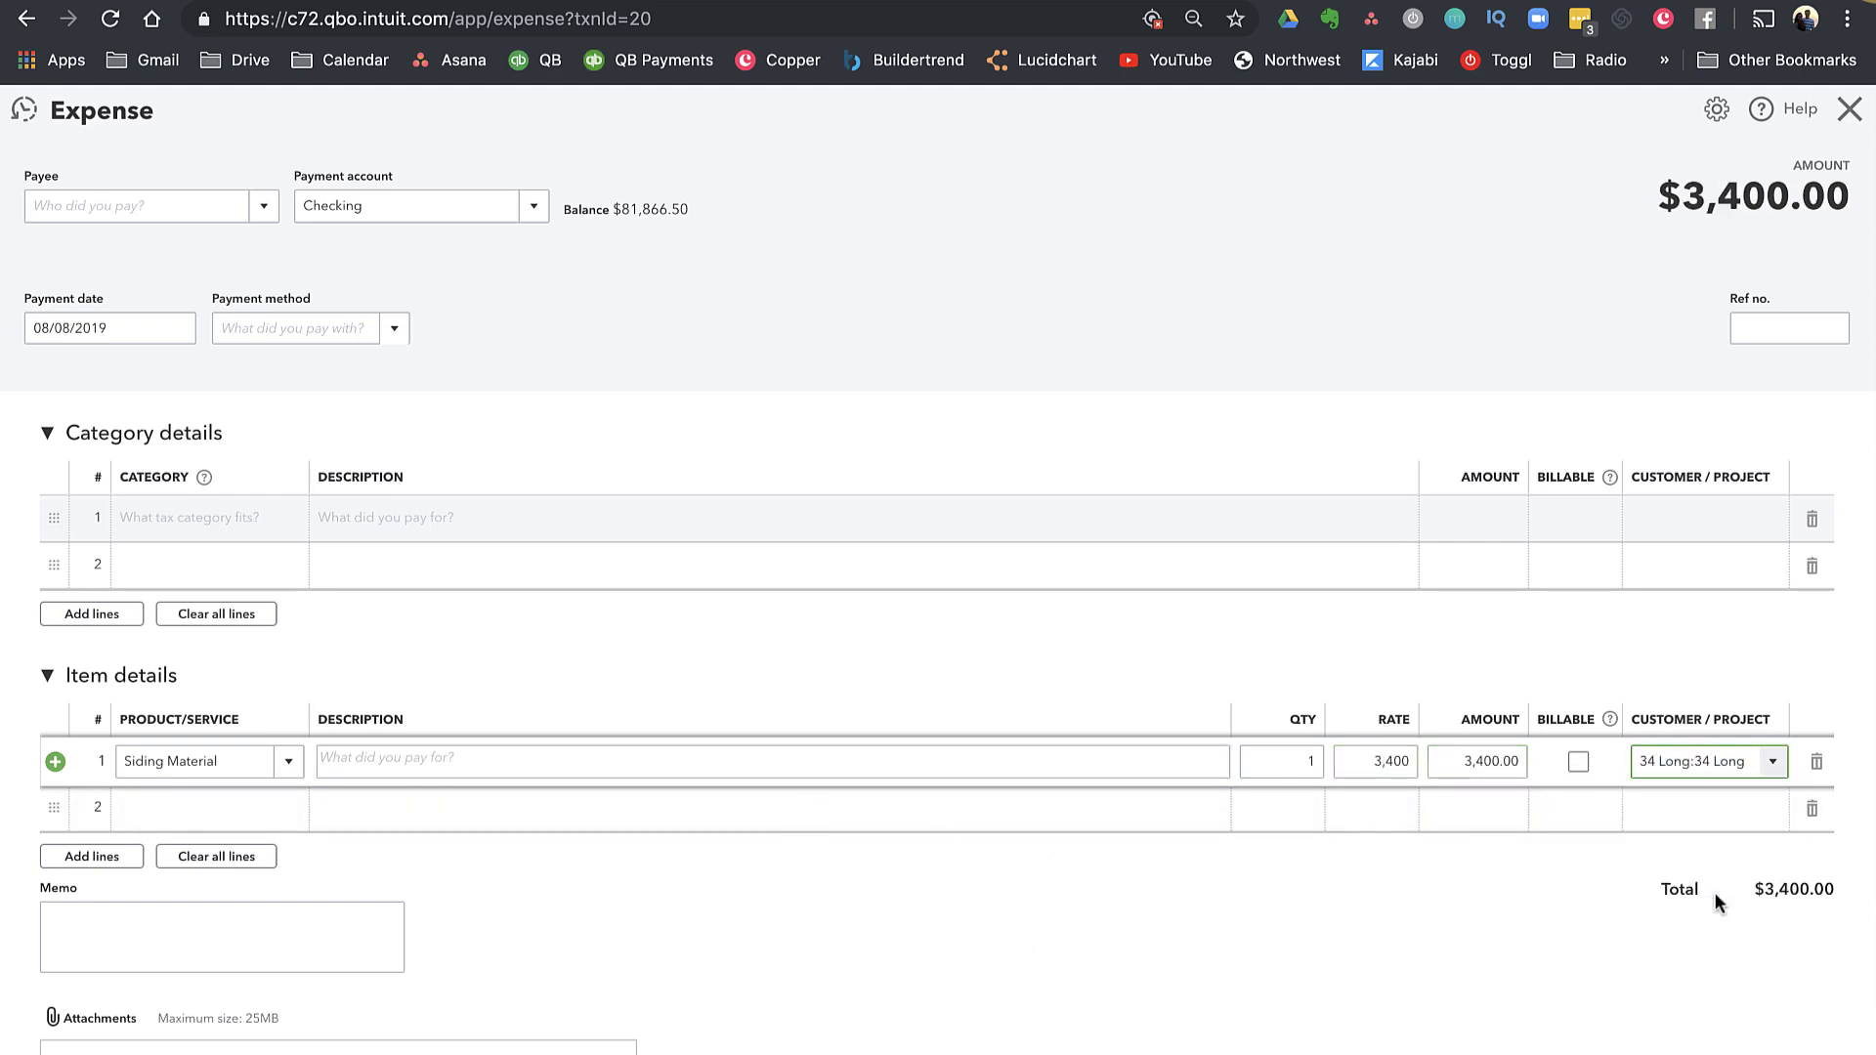
pyautogui.hotkey('ctrl', 'alt', 'd')
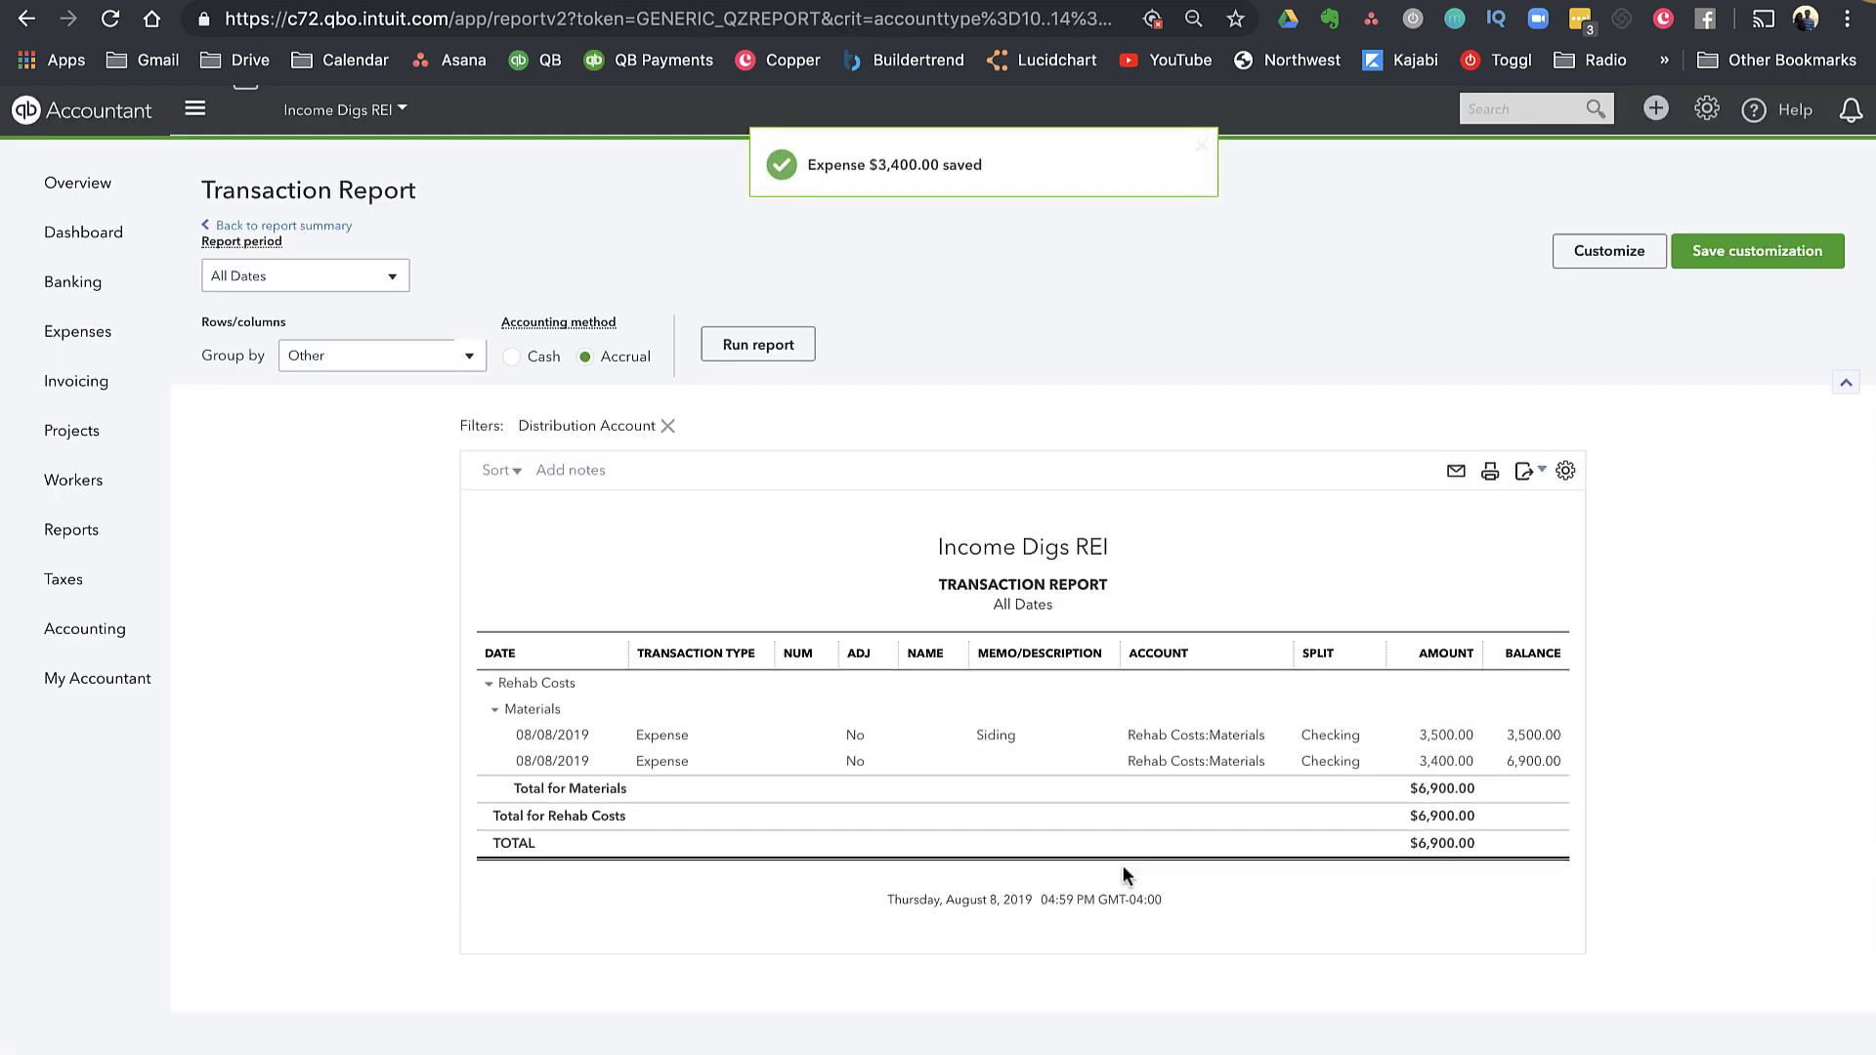
# Return to the Profit and Loss summary, open the Total Rehab Costs transactions, and rerun that report grouped by Product/Service
pyautogui.click(313, 231)
pyautogui.scroll(-2, 543, 558)
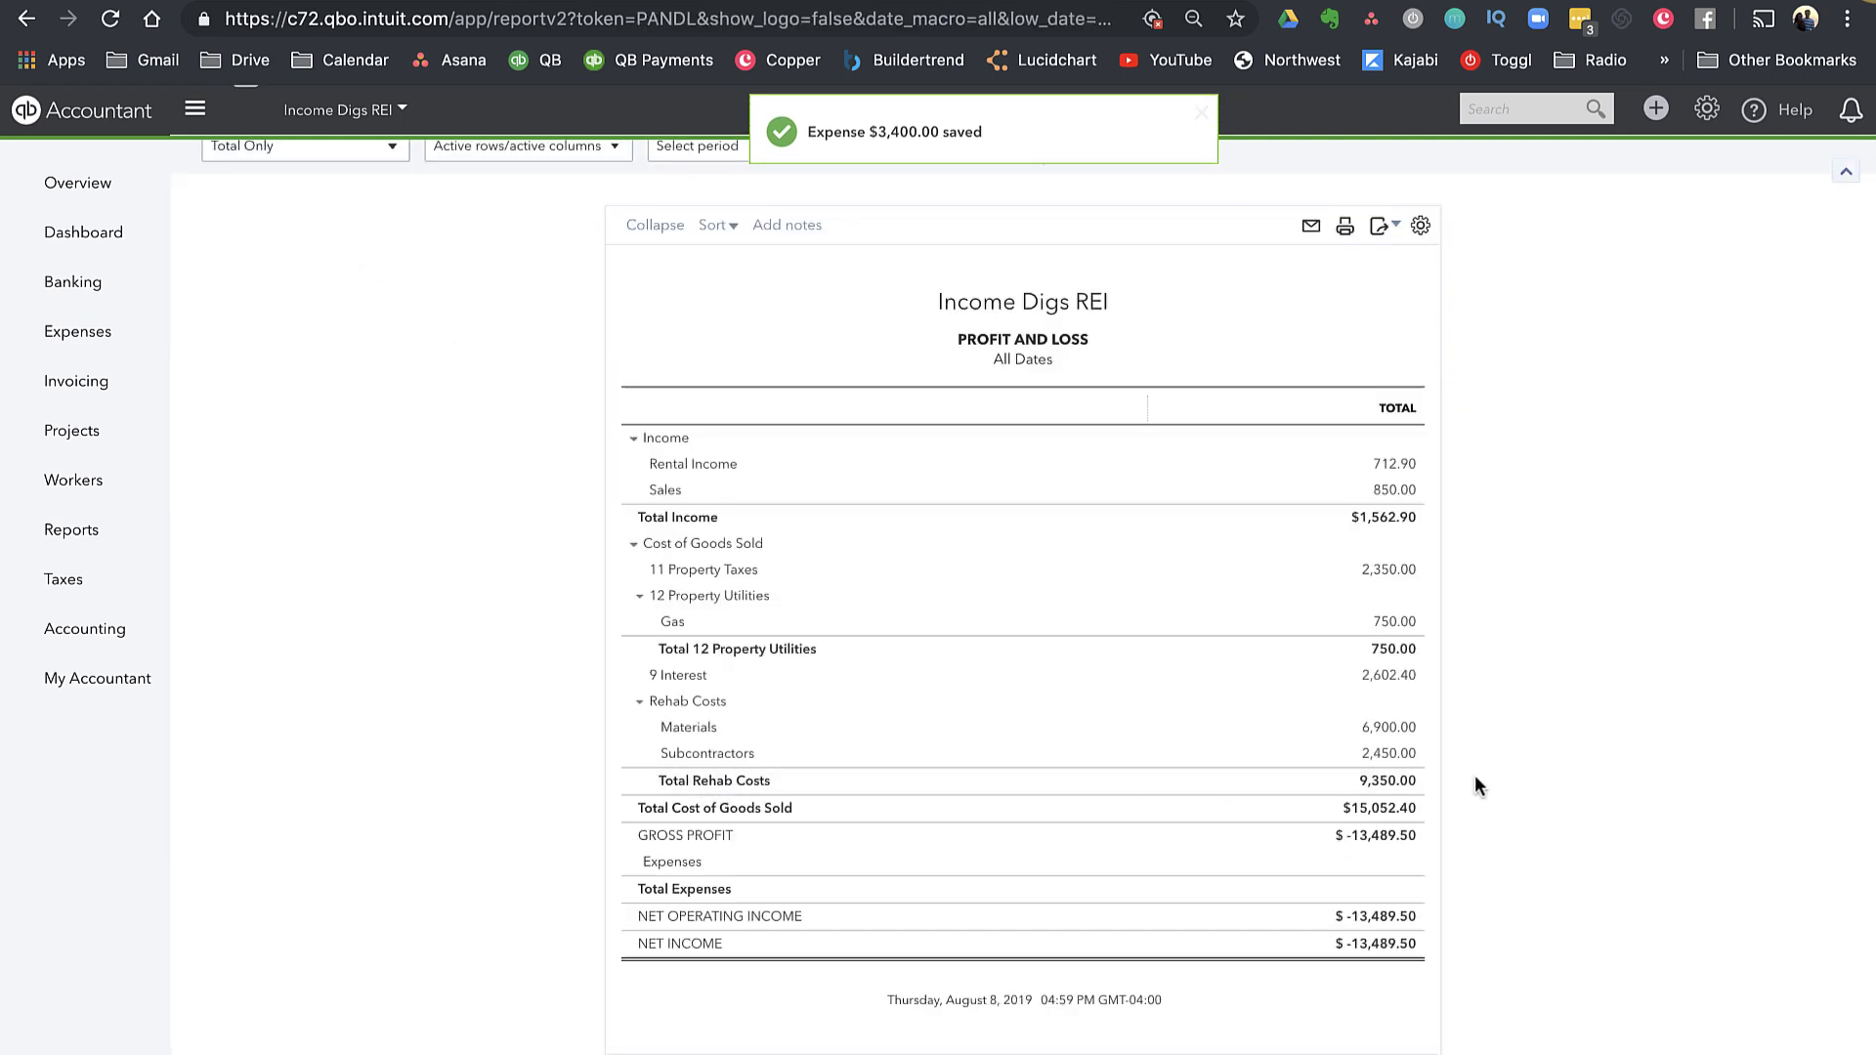
pyautogui.click(1387, 781)
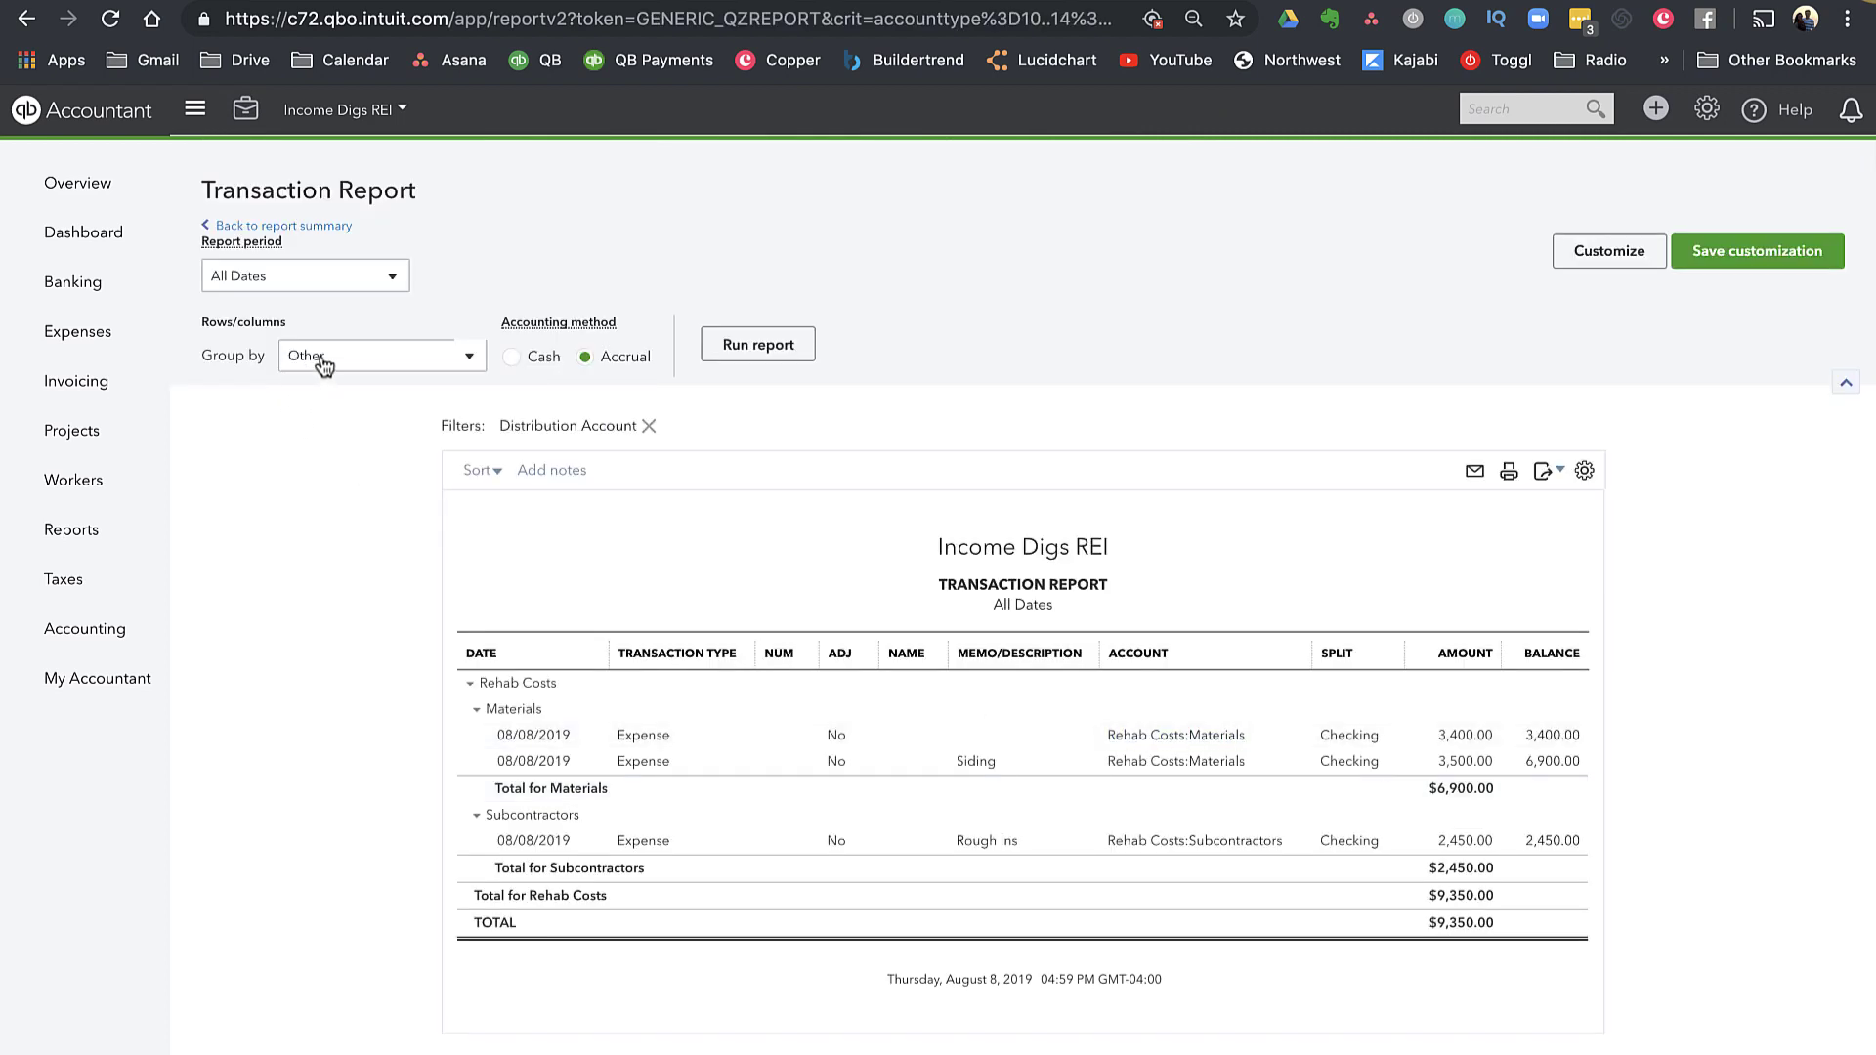
pyautogui.click(323, 366)
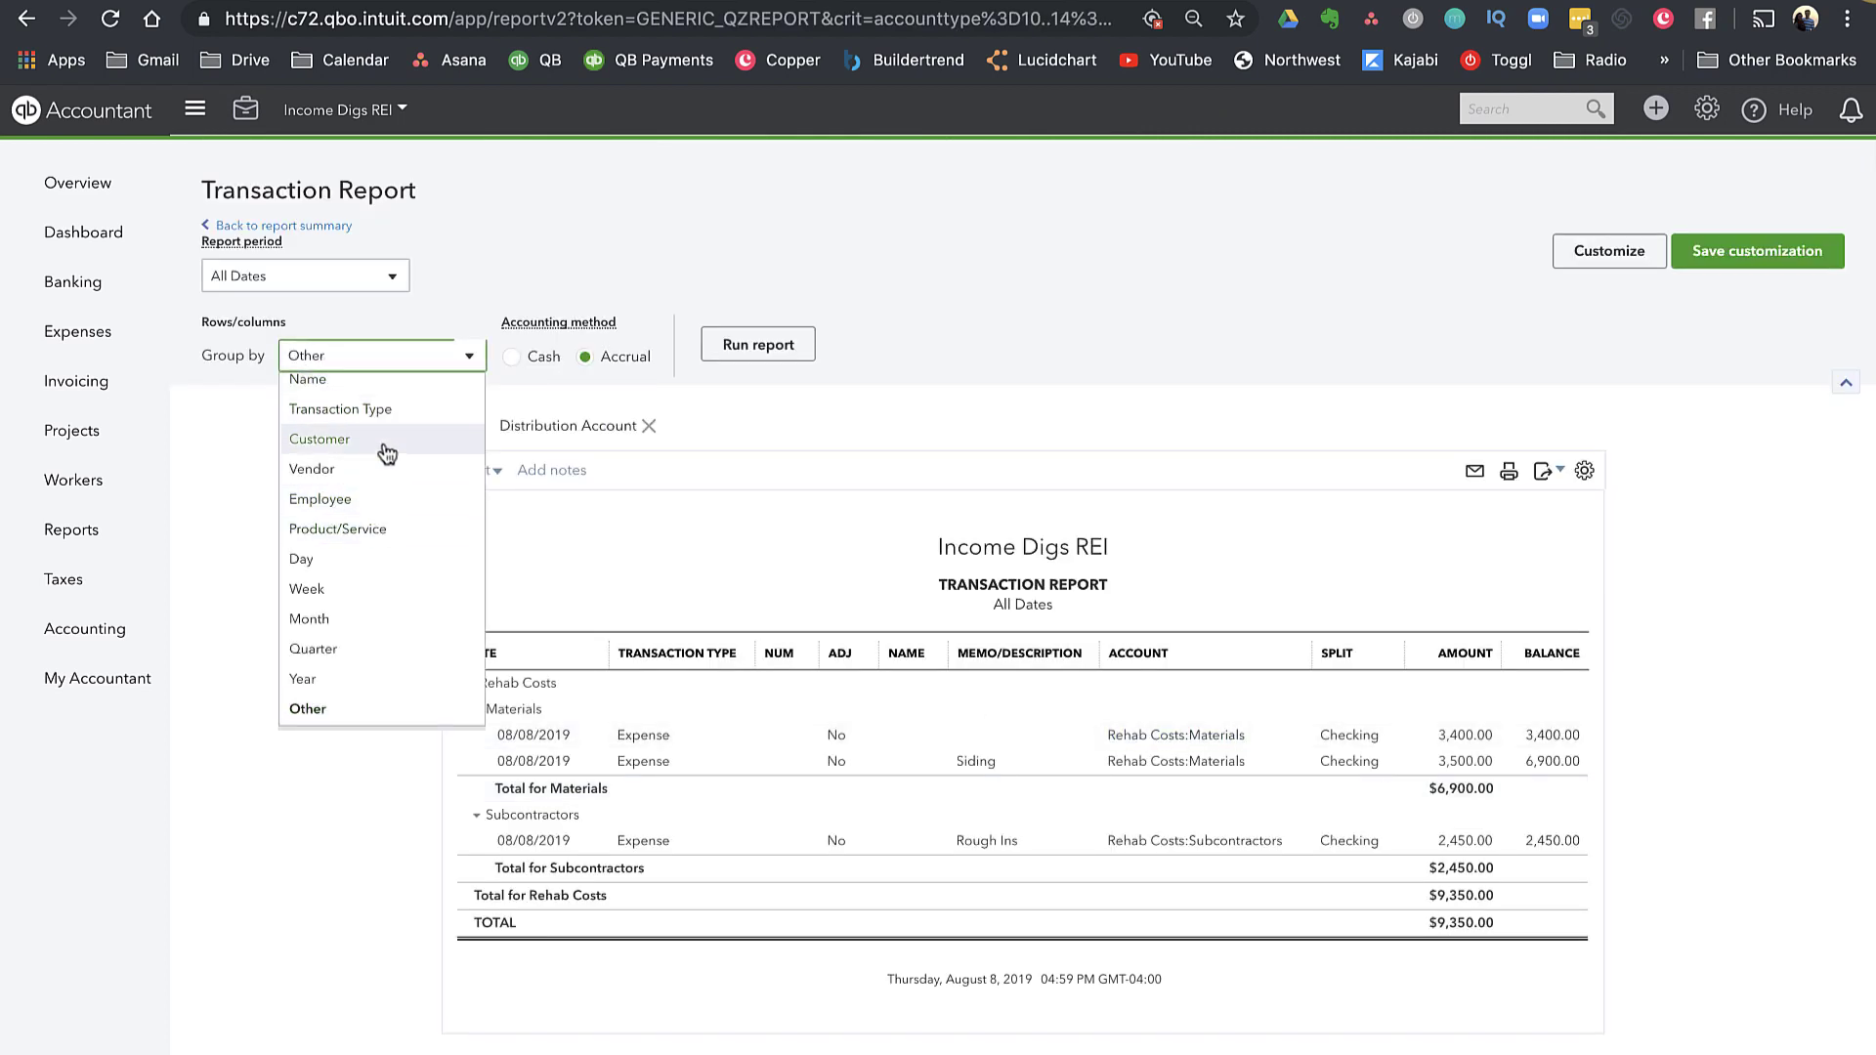
pyautogui.click(379, 533)
pyautogui.click(718, 344)
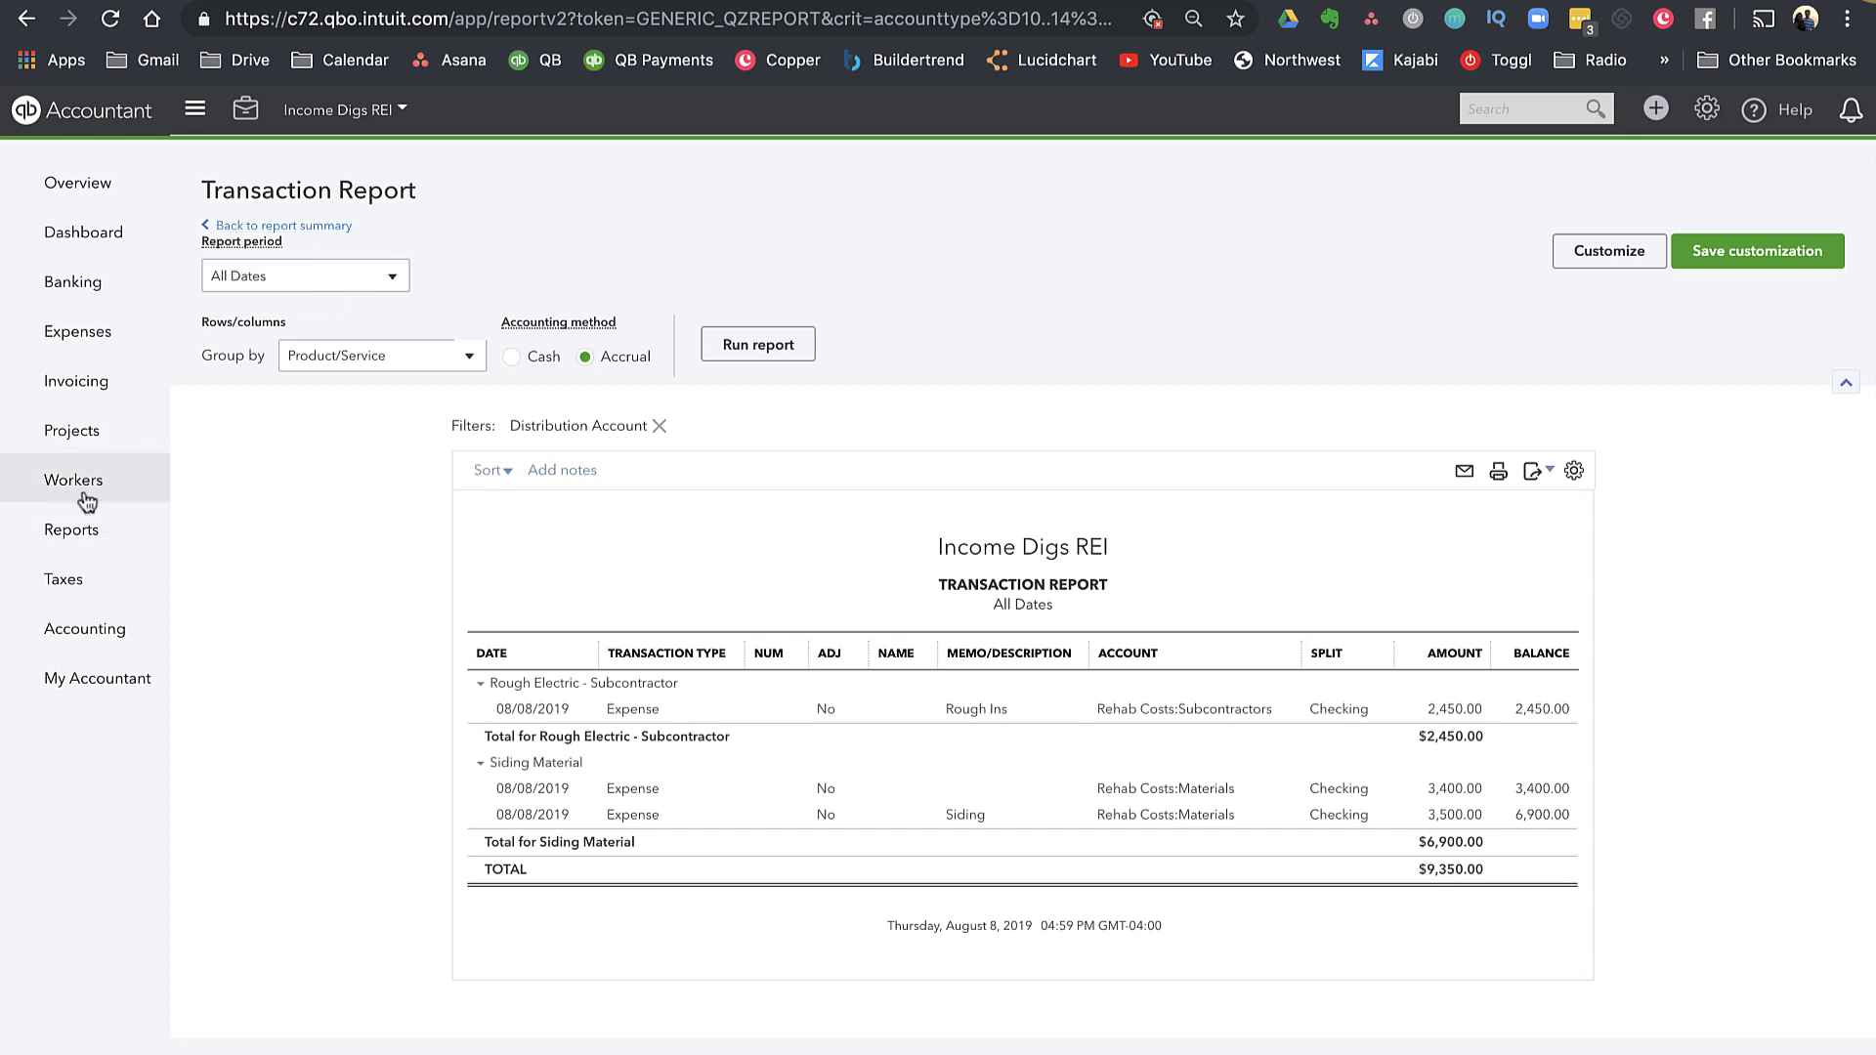
# Open the 34 Long Renovation project, expand its Rehab Costs, and view the Materials transactions before returning to the project details
pyautogui.click(75, 436)
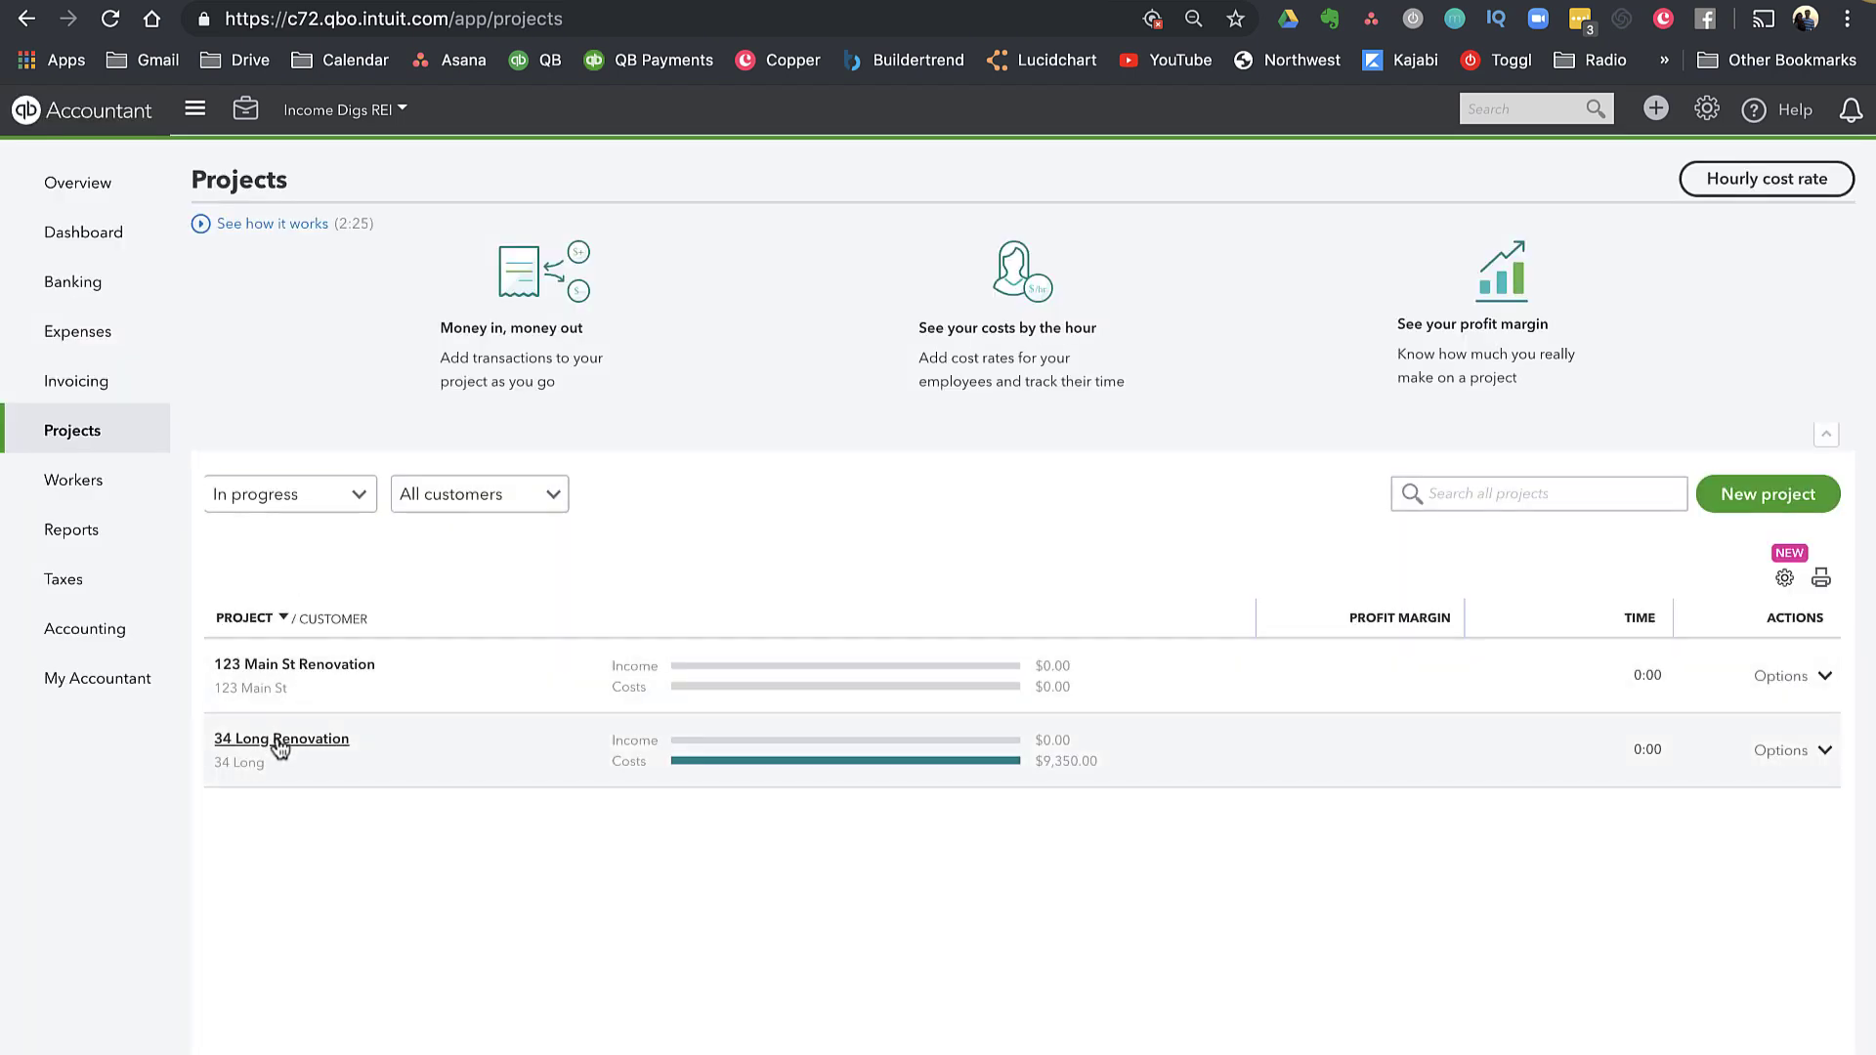
pyautogui.click(280, 740)
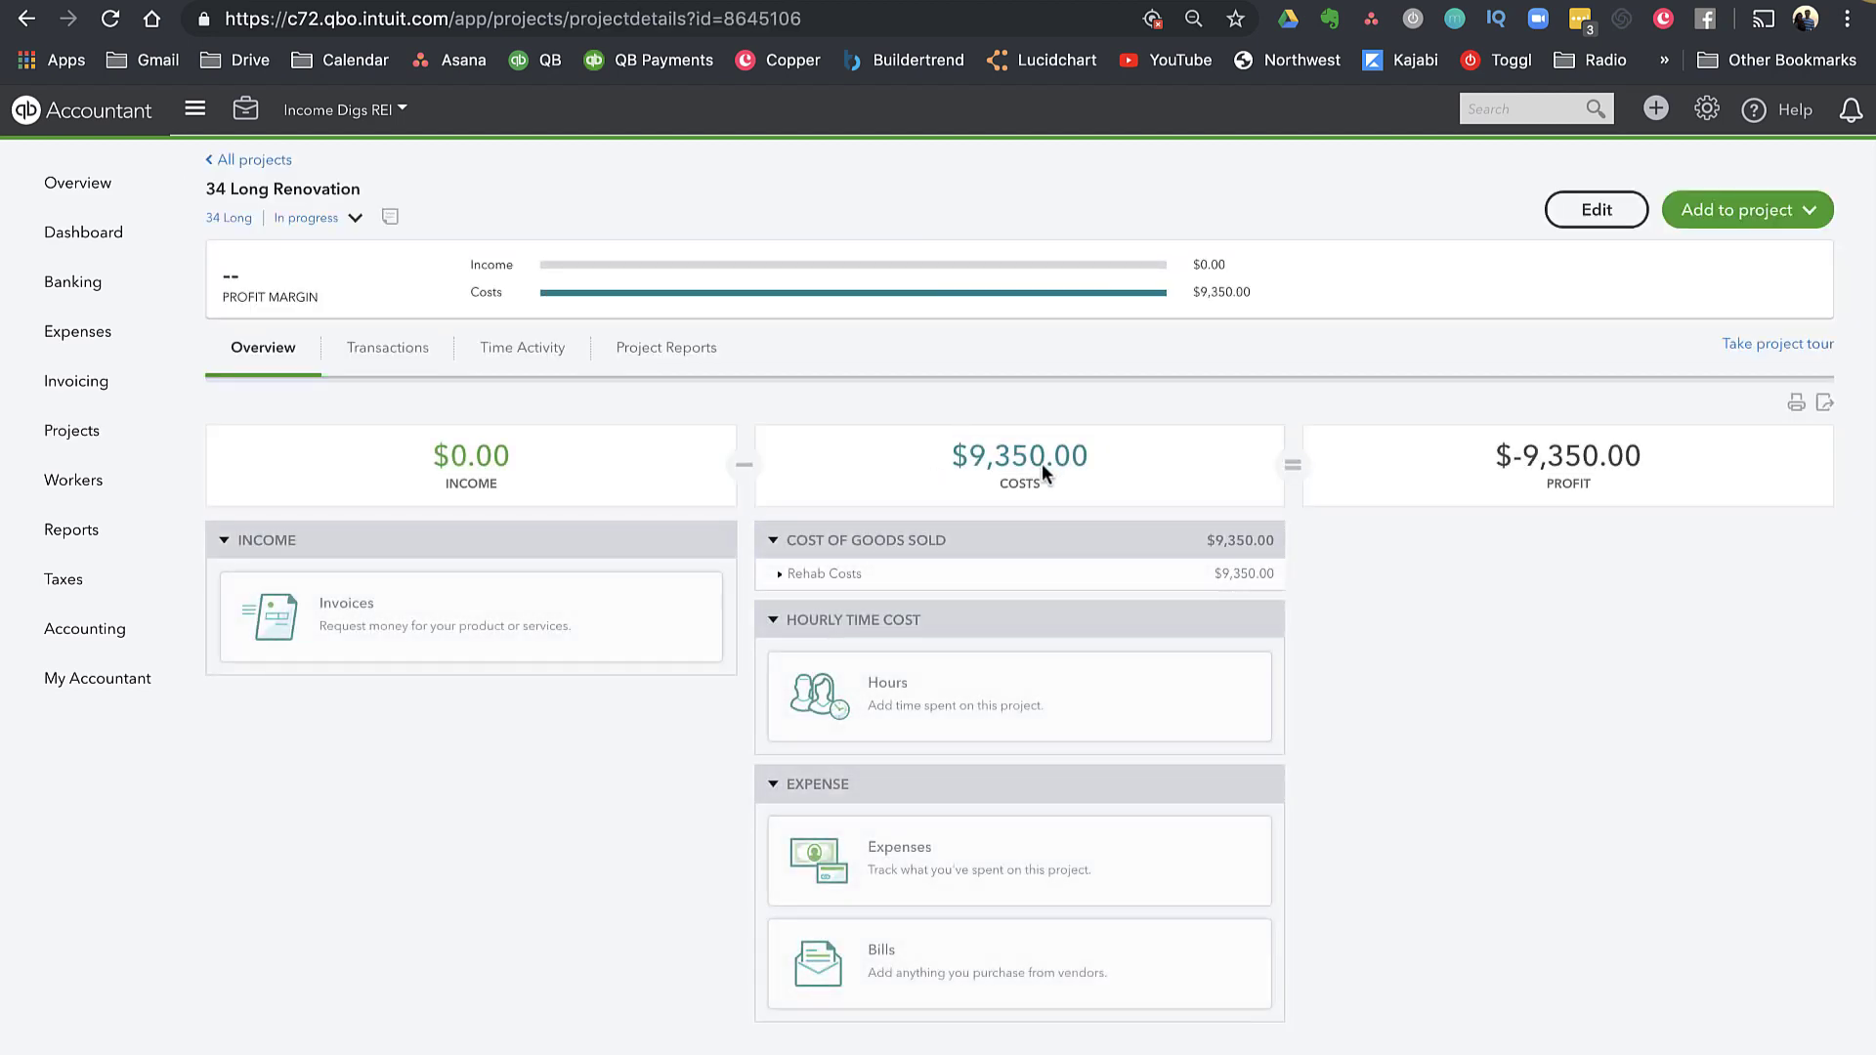
pyautogui.click(780, 575)
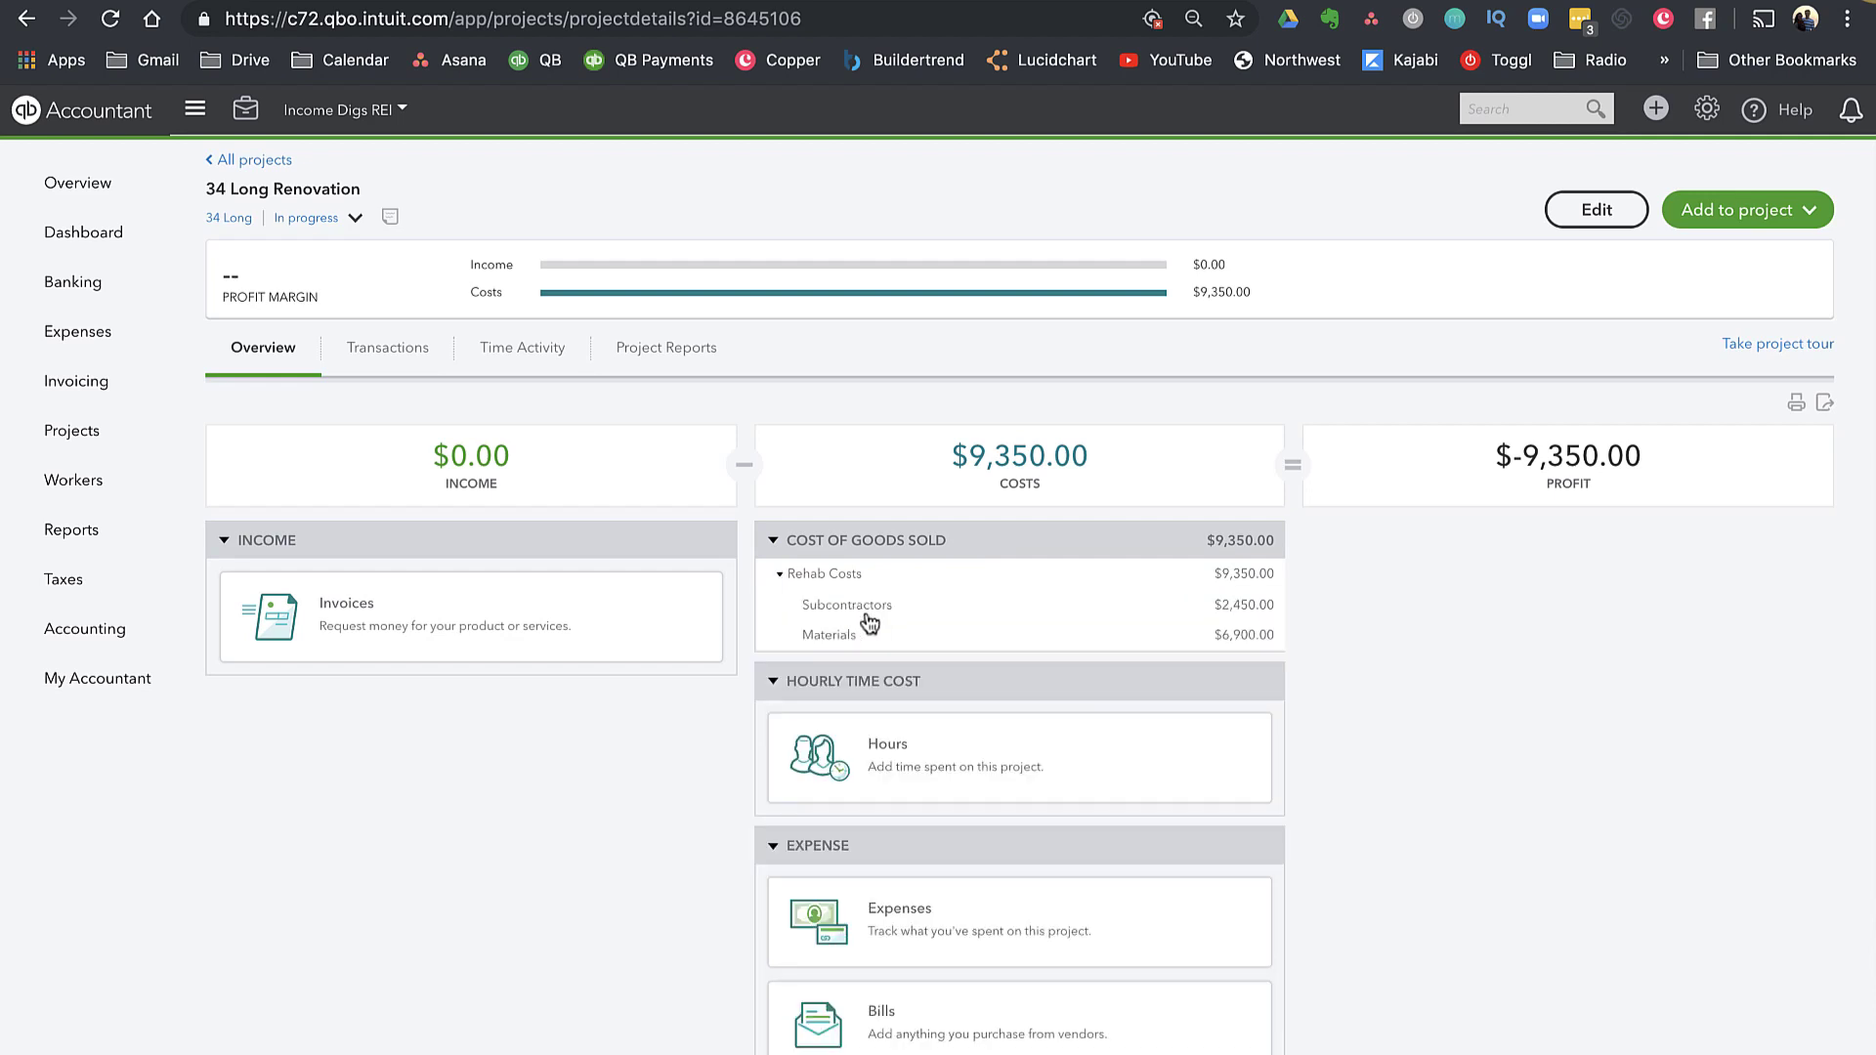
pyautogui.click(1259, 637)
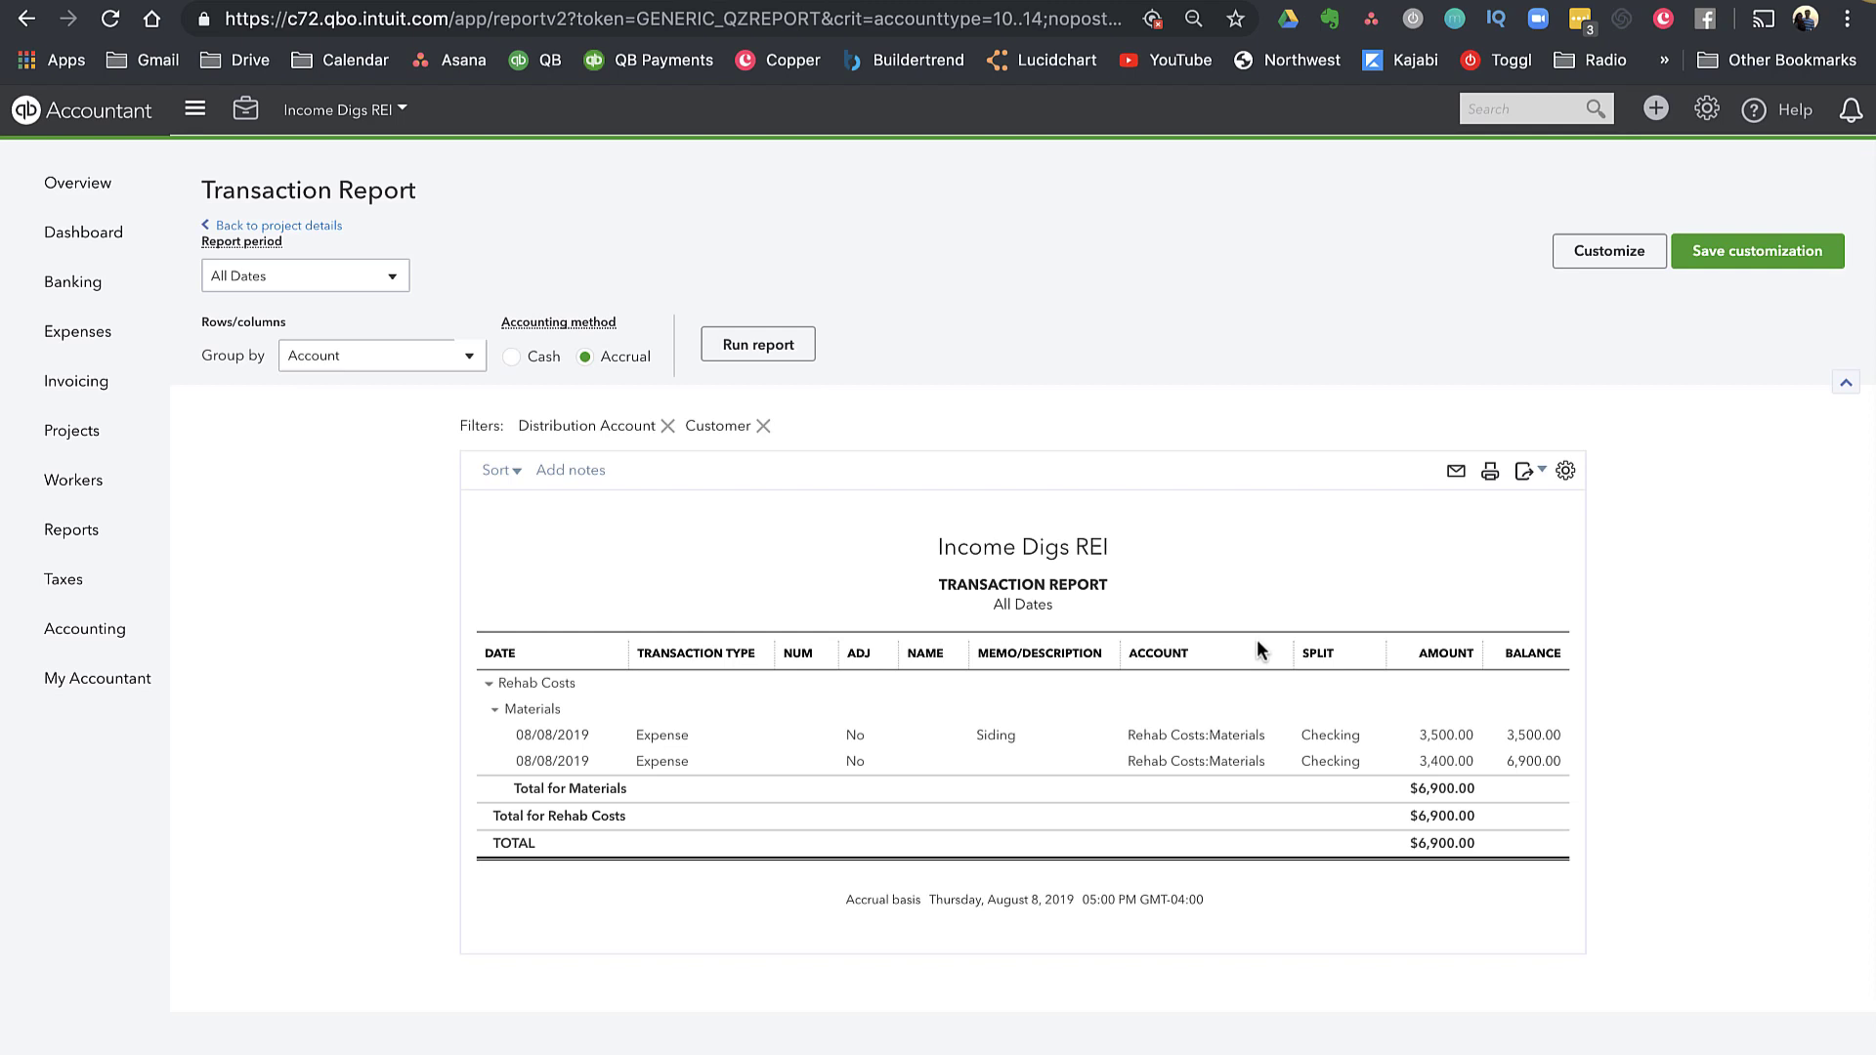
pyautogui.click(318, 226)
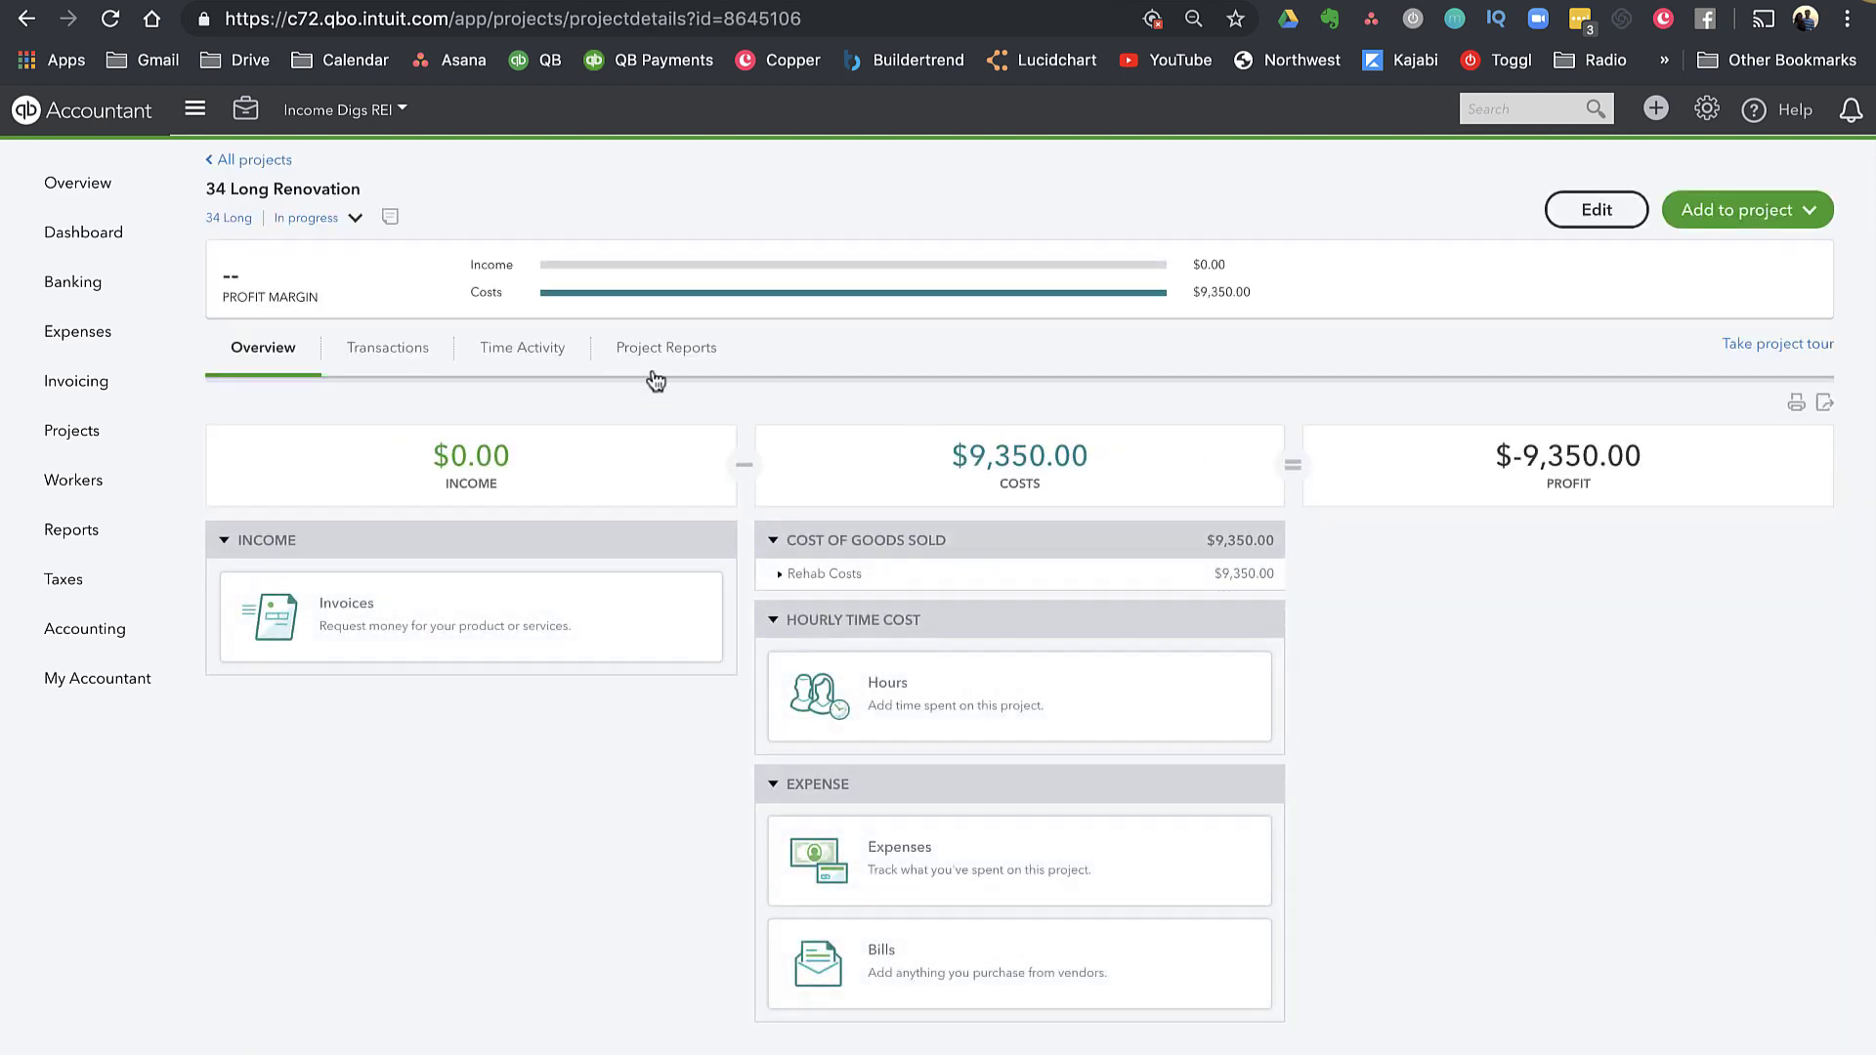
# Check the project's transactions list and its Project profitability (without time costs) report, and return to the project details
pyautogui.click(392, 354)
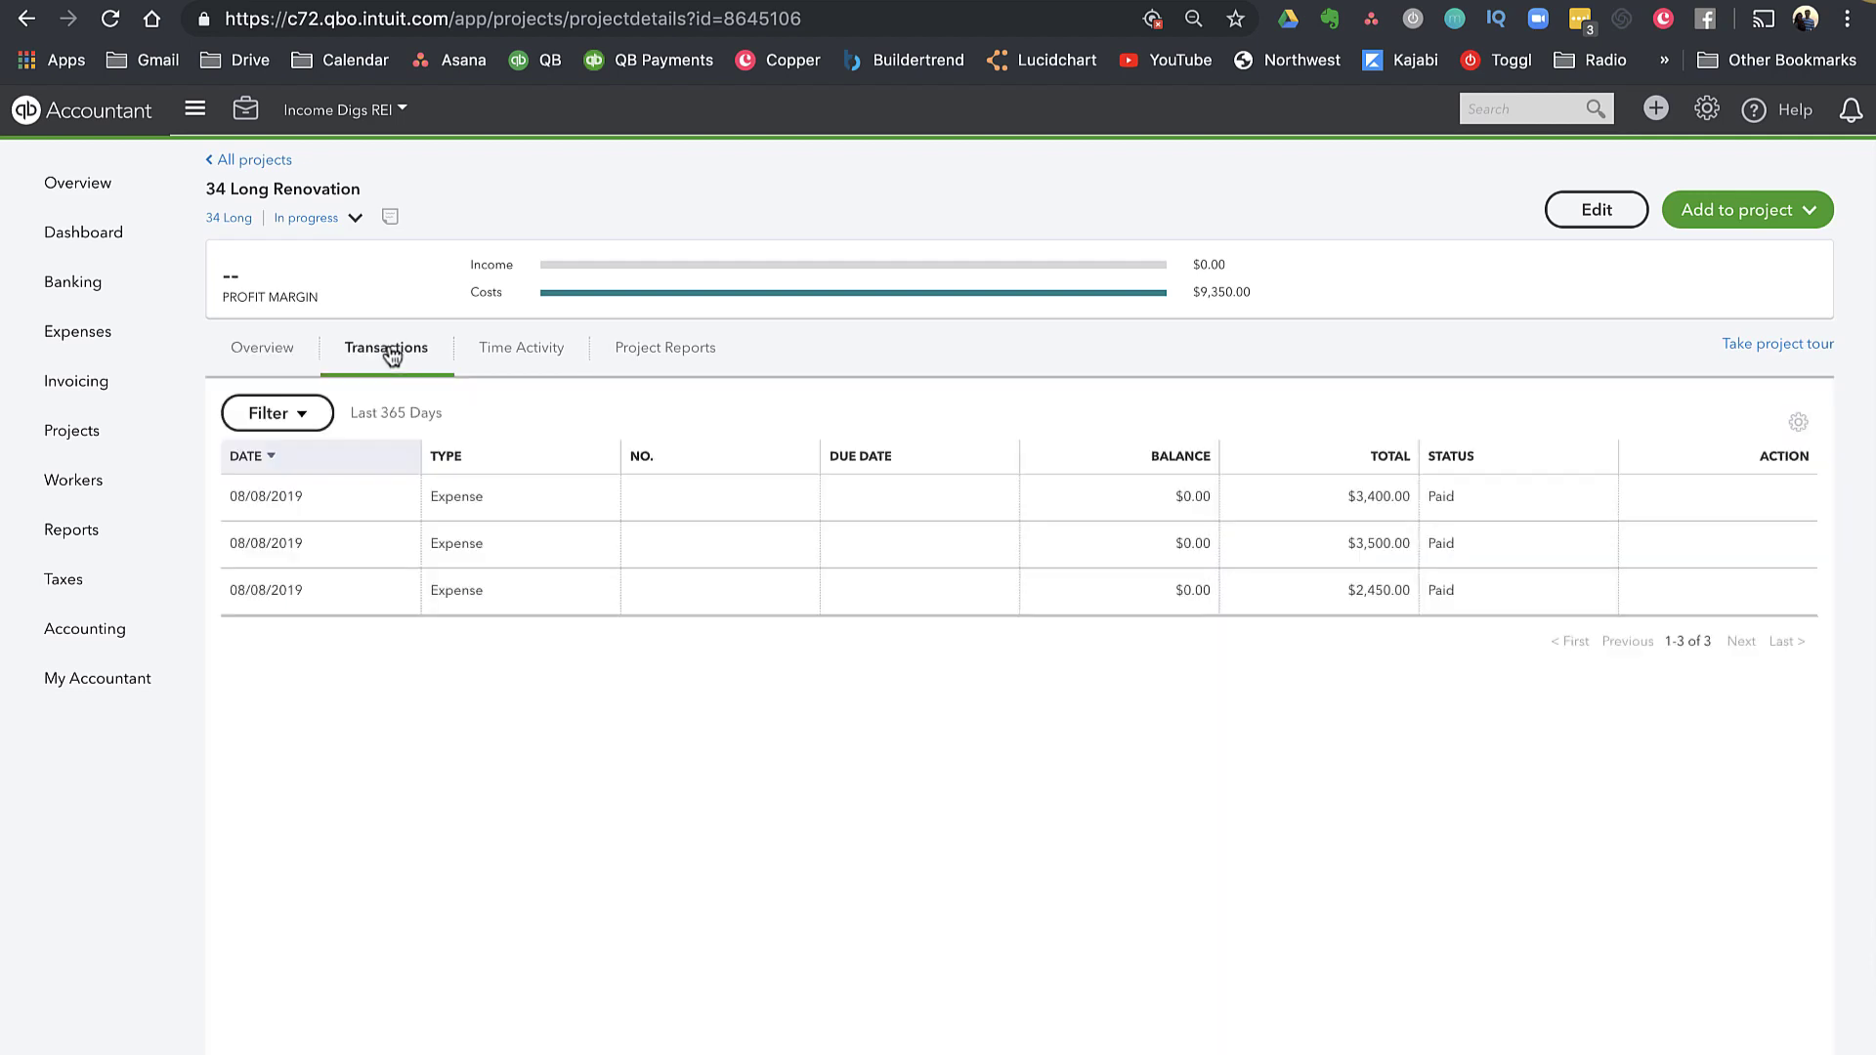
pyautogui.click(664, 364)
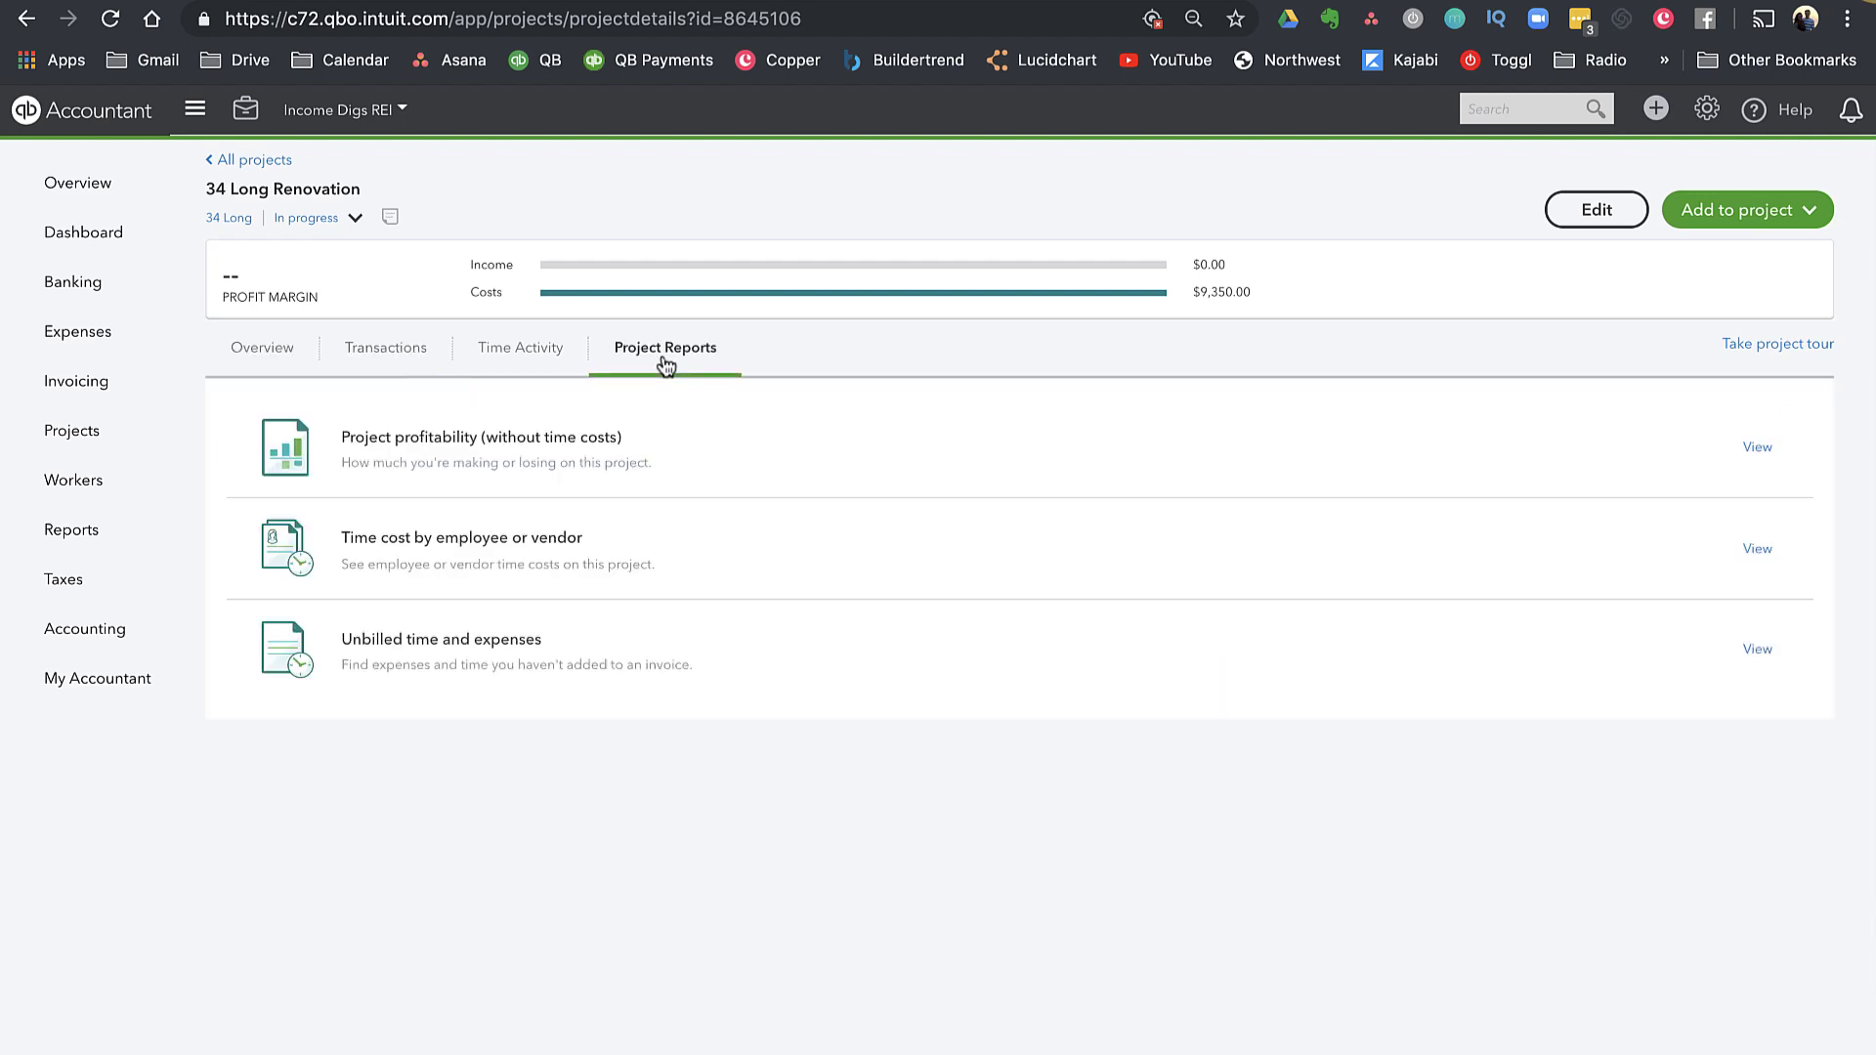
pyautogui.click(481, 448)
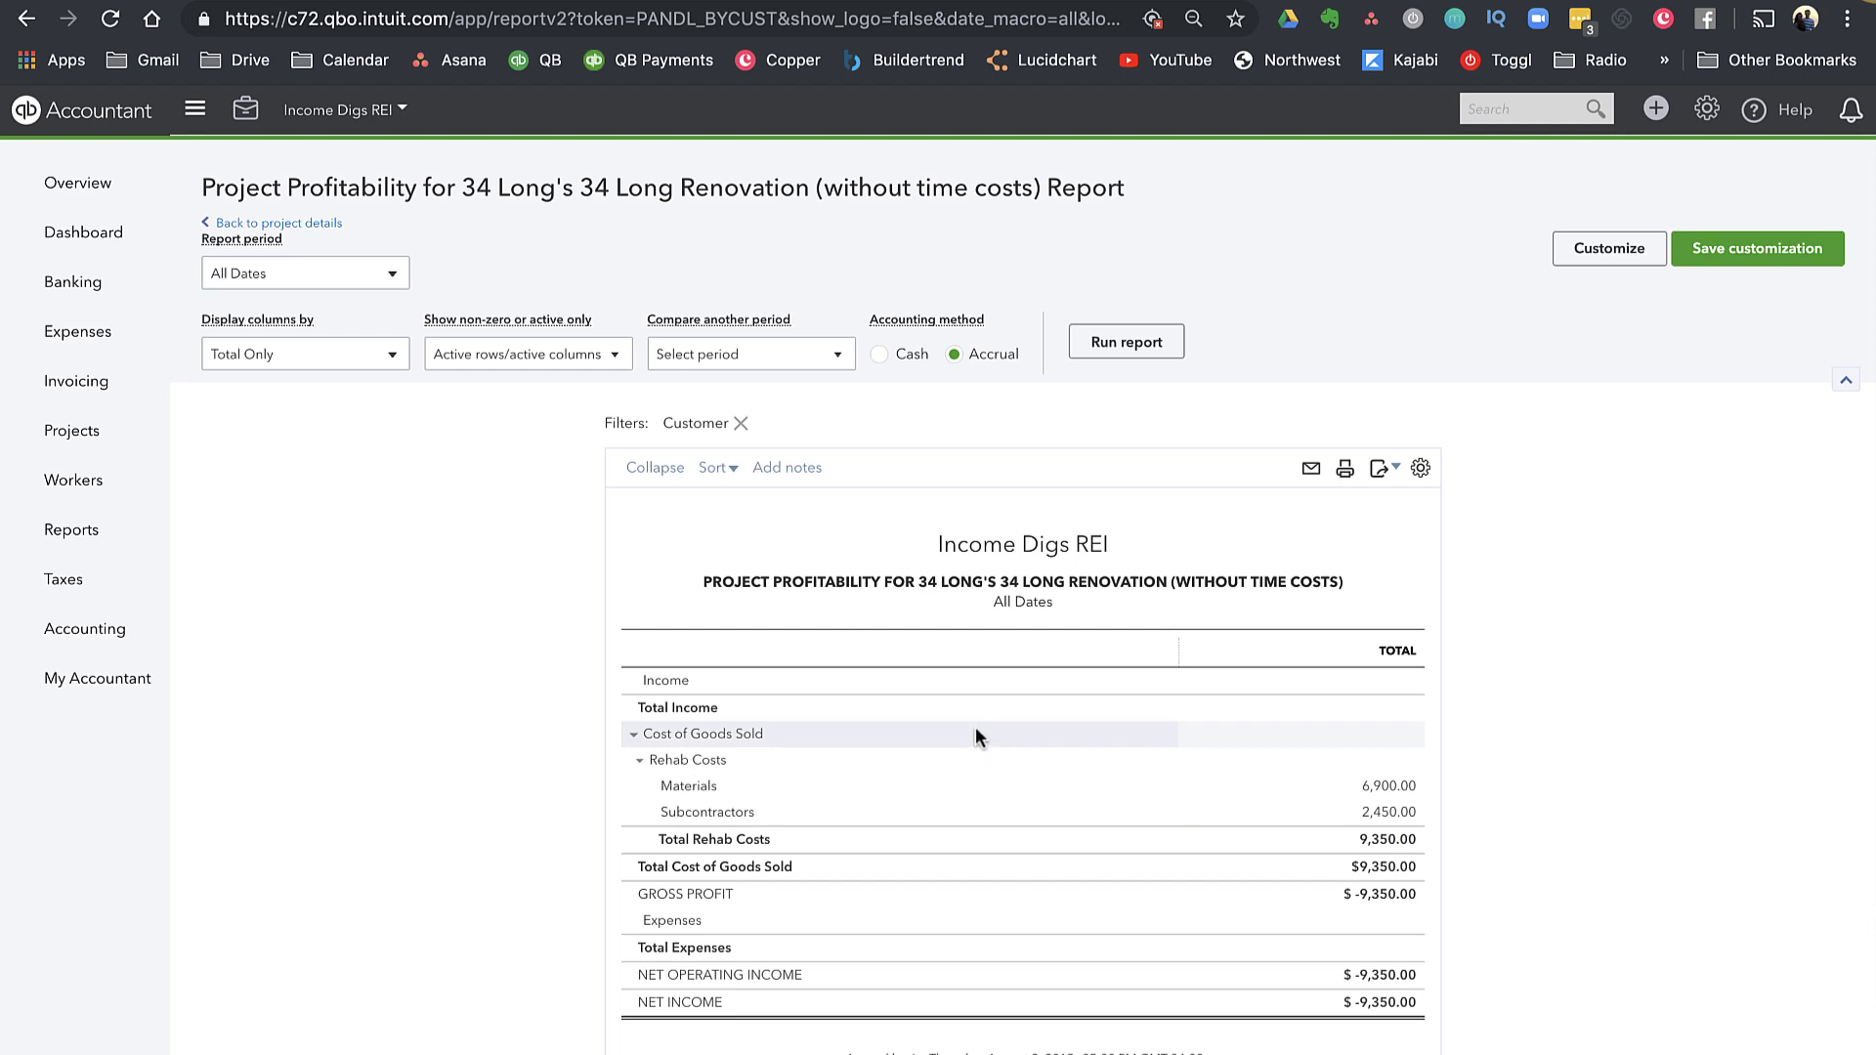
pyautogui.click(296, 223)
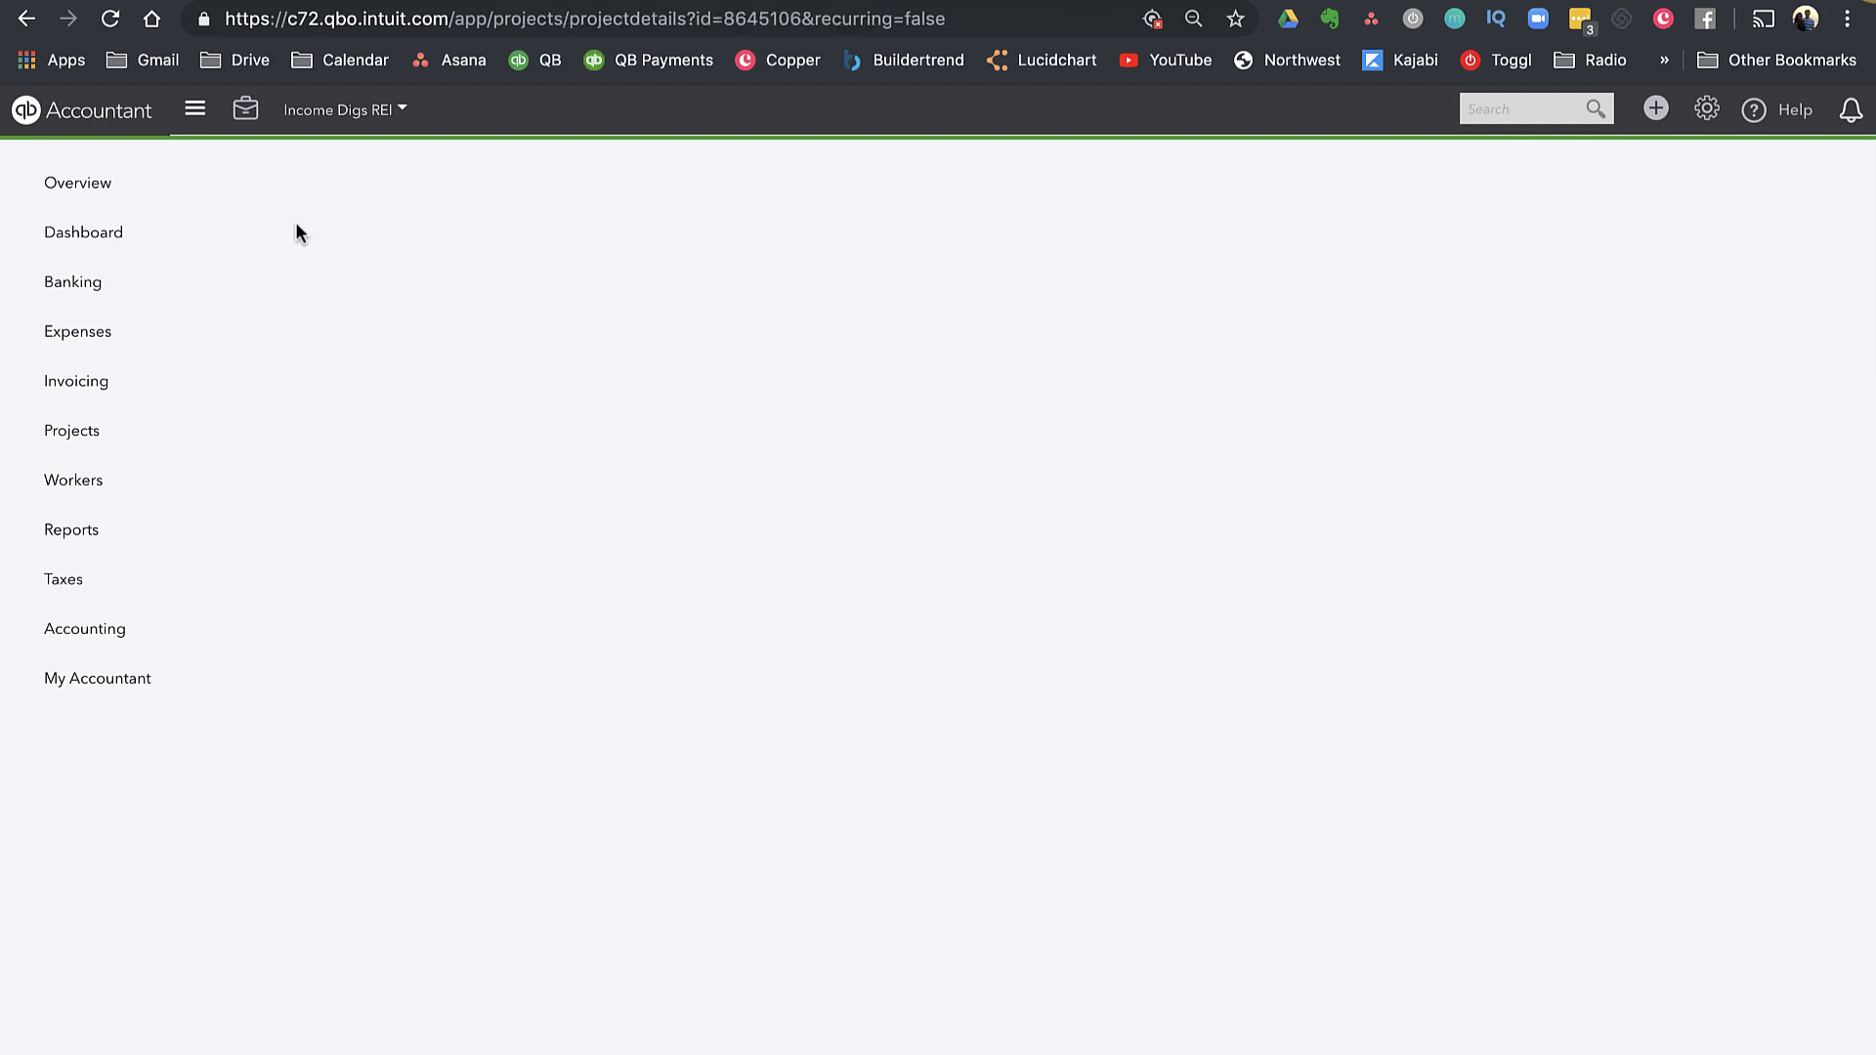